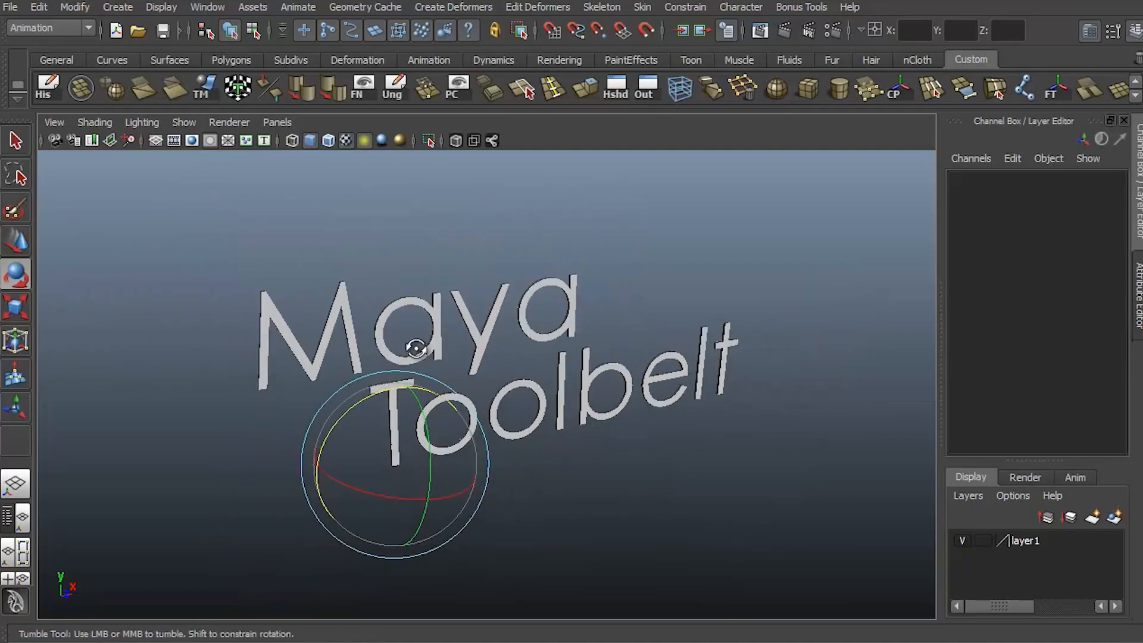
Step: Reposition the pivot of the selected "Maya Toolbelt" text and rotate it about the new pivot
middle_click_drag(489, 300, 474, 359, "alt")
key("Insert")
left_click_drag(356, 501, 271, 332)
key("Insert")
left_click_drag(270, 270, 283, 151)
key("q")
right_click_drag(438, 245, 657, 388, "alt")
left_click_drag(657, 388, 688, 418, "alt")
right_click_drag(688, 418, 749, 360, "alt")
middle_click_drag(748, 360, 751, 294, "alt")
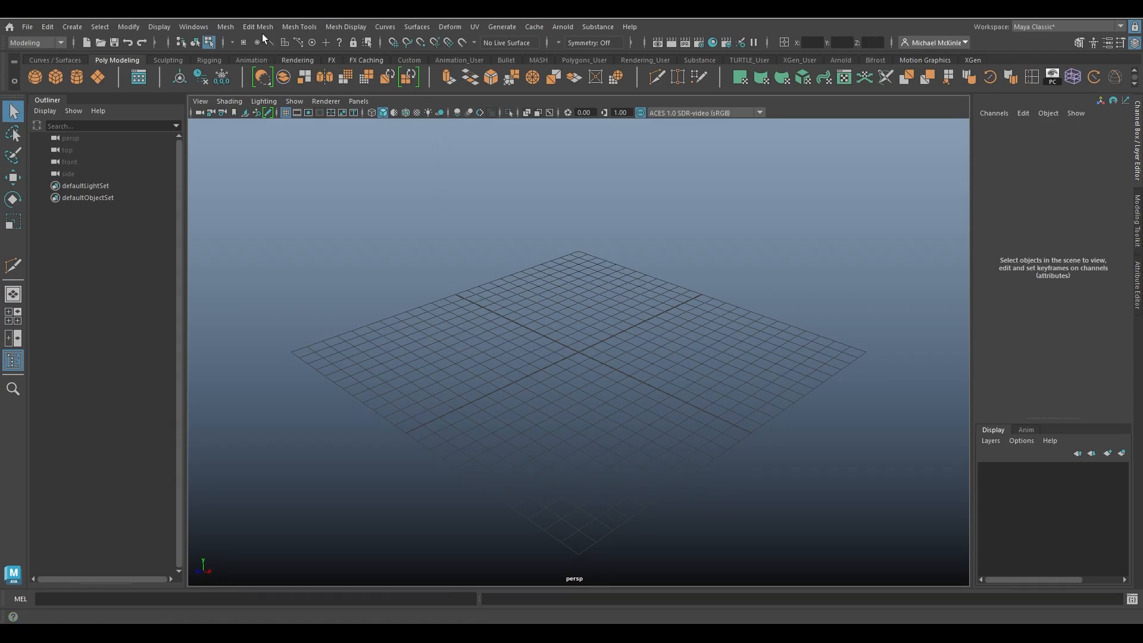
Step: Tear off the Mesh Tools menu as a floating window and place it in the viewport's upper corner
left_click(306, 27)
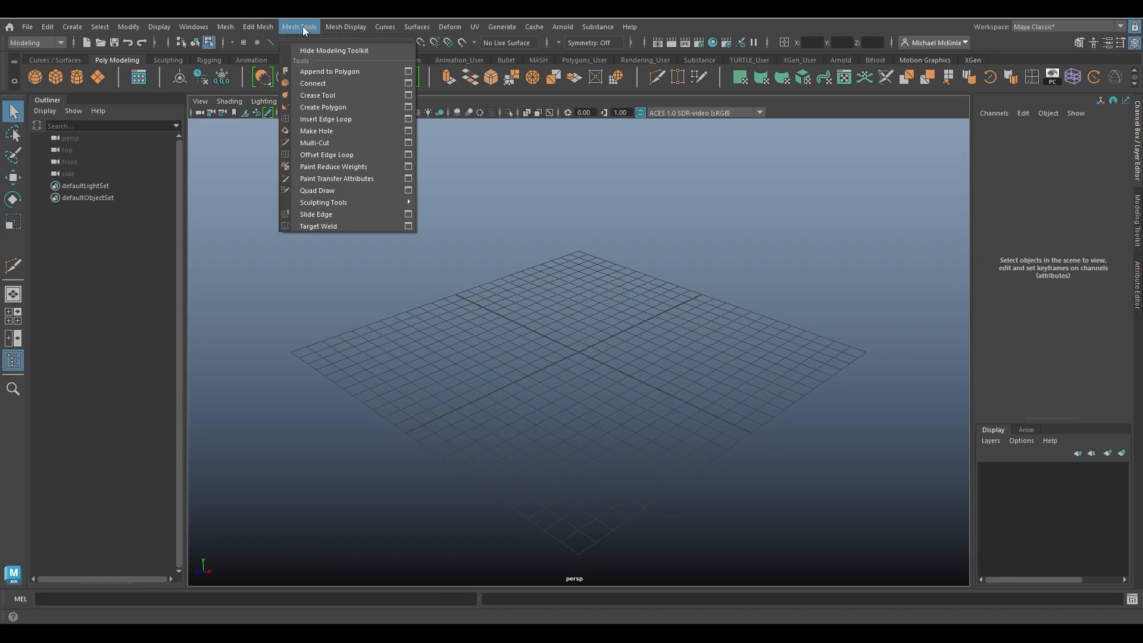
left_click(321, 34)
left_click_drag(351, 28, 419, 164)
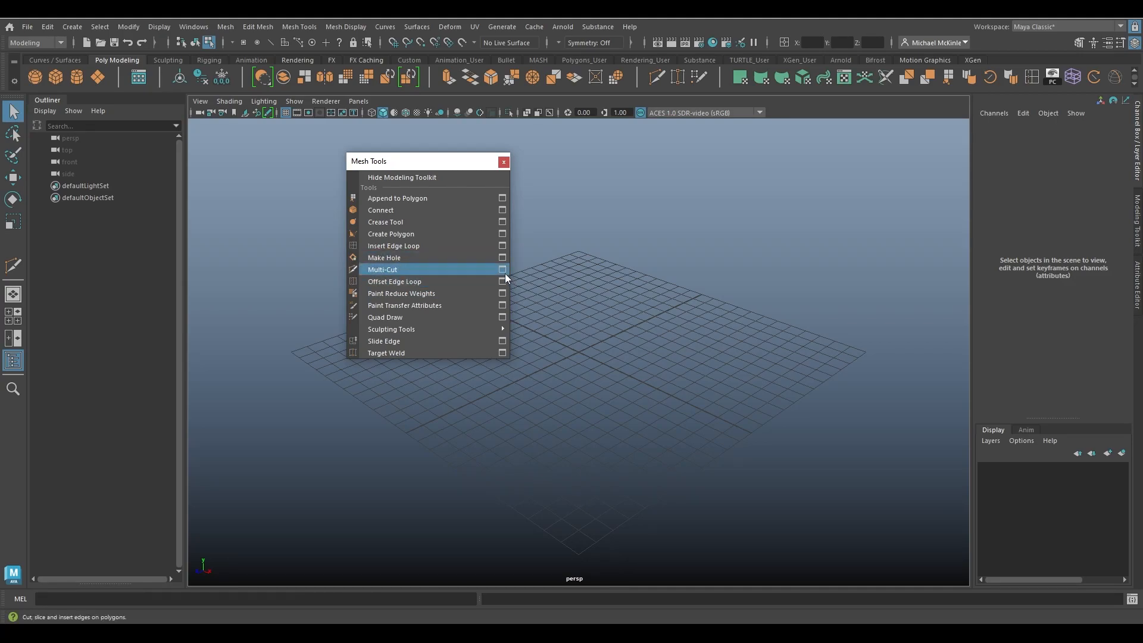
left_click_drag(453, 169, 298, 144)
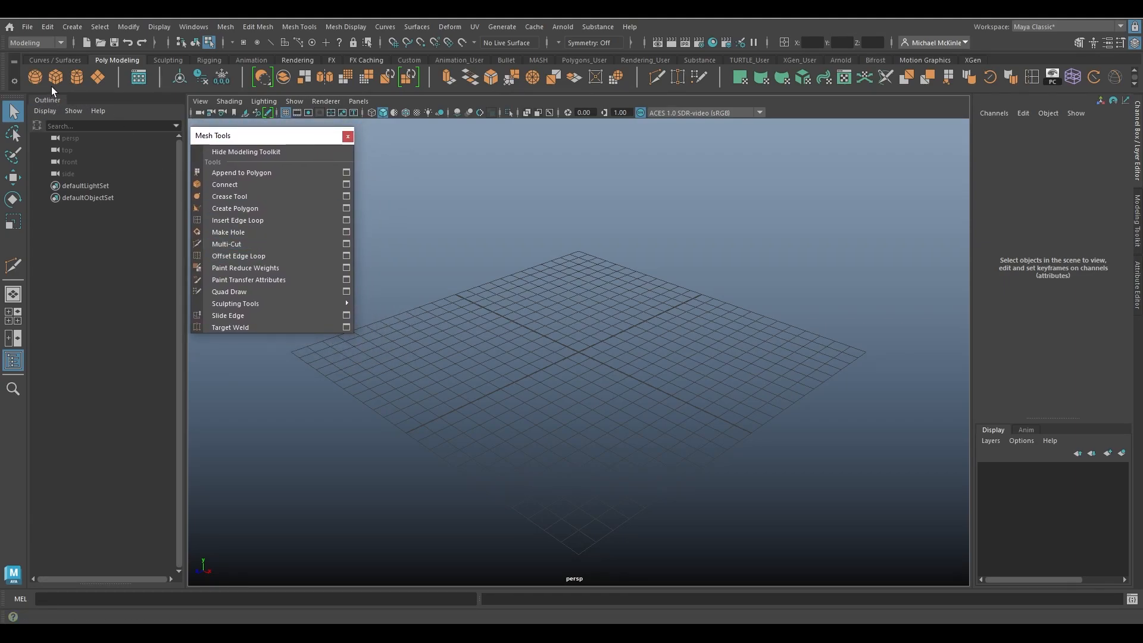
Step: Create a polygon cube, scale it uniformly to about 10.17, and hide the viewport grid
left_click(55, 77)
key("r")
left_click_drag(577, 352, 667, 345)
left_click(284, 114)
middle_click_drag(576, 380, 627, 373, "alt")
right_click_drag(627, 373, 669, 372, "alt")
left_click_drag(669, 372, 650, 386, "alt")
Step: Put the cube back in object mode, selected, with the Select tool active
left_click(417, 335)
middle_click_drag(650, 386, 653, 391, "alt")
right_click_drag(653, 390, 684, 409, "alt")
left_click_drag(684, 409, 641, 389, "alt")
right_click_drag(636, 311, 685, 262)
left_click_drag(665, 309, 706, 341, "alt")
key("q")
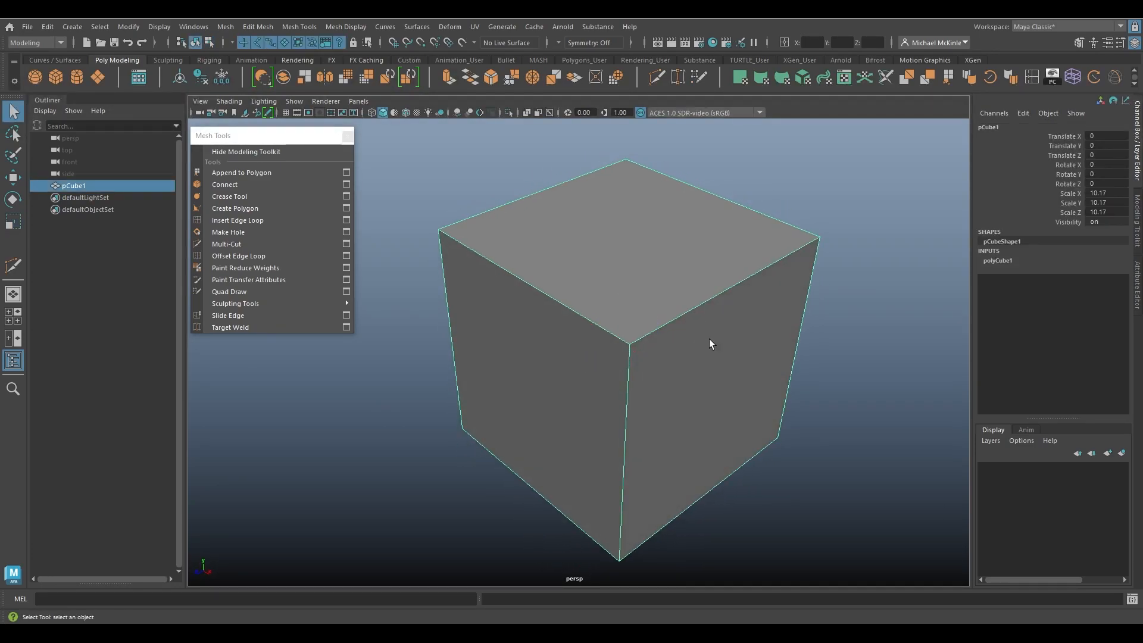
Step: Activate Multi-Cut with its tool settings reset to the defaults
left_click(304, 29)
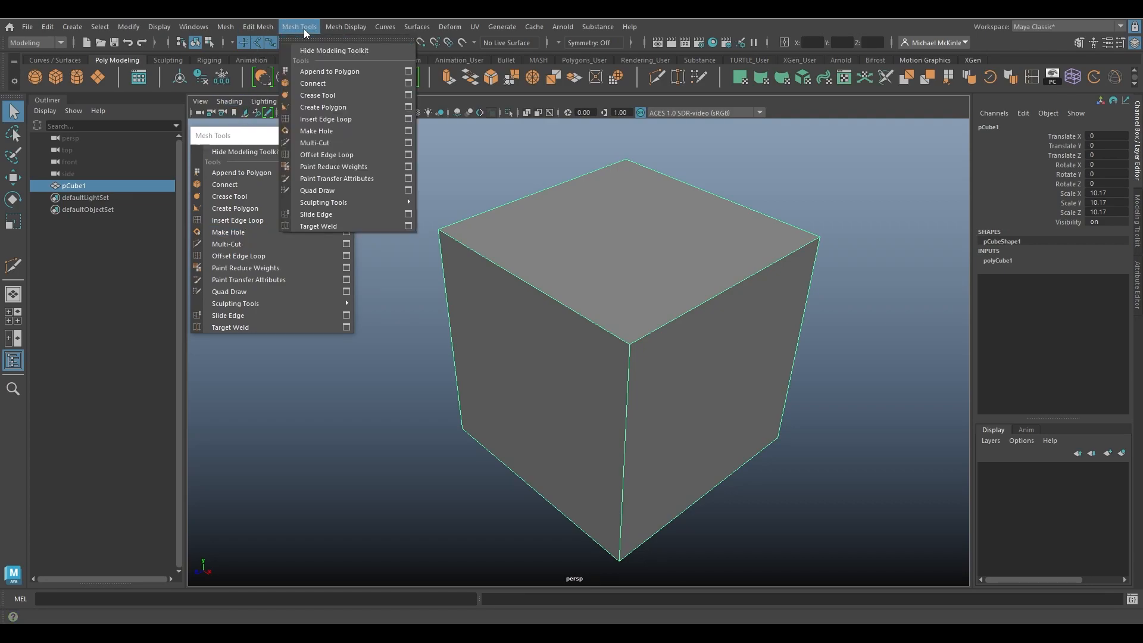
left_click(304, 29)
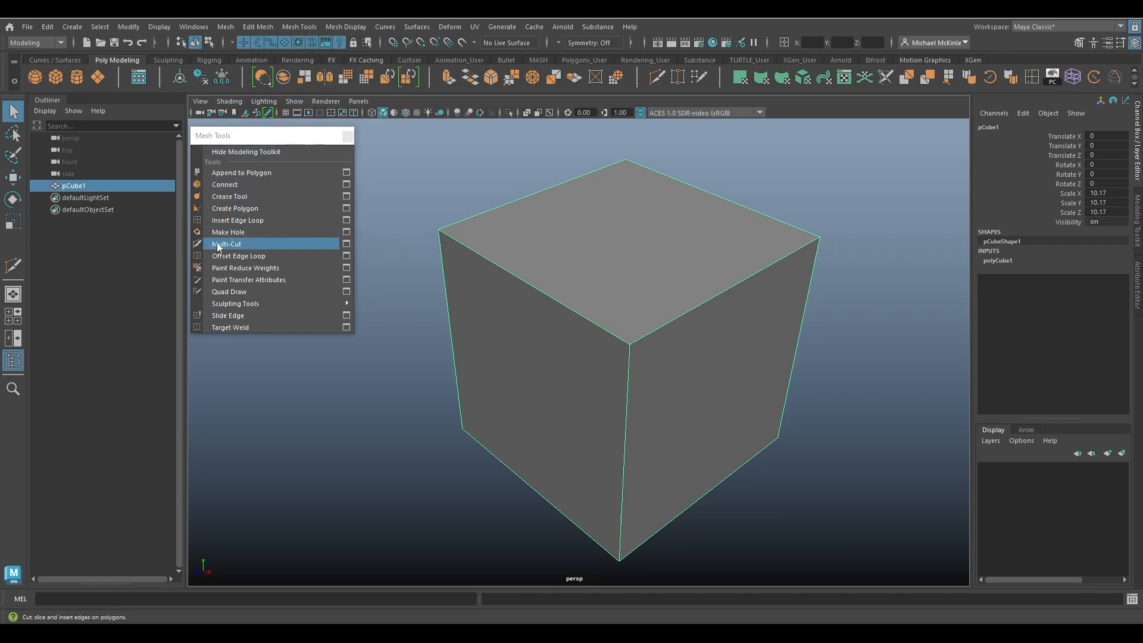
left_click(346, 244)
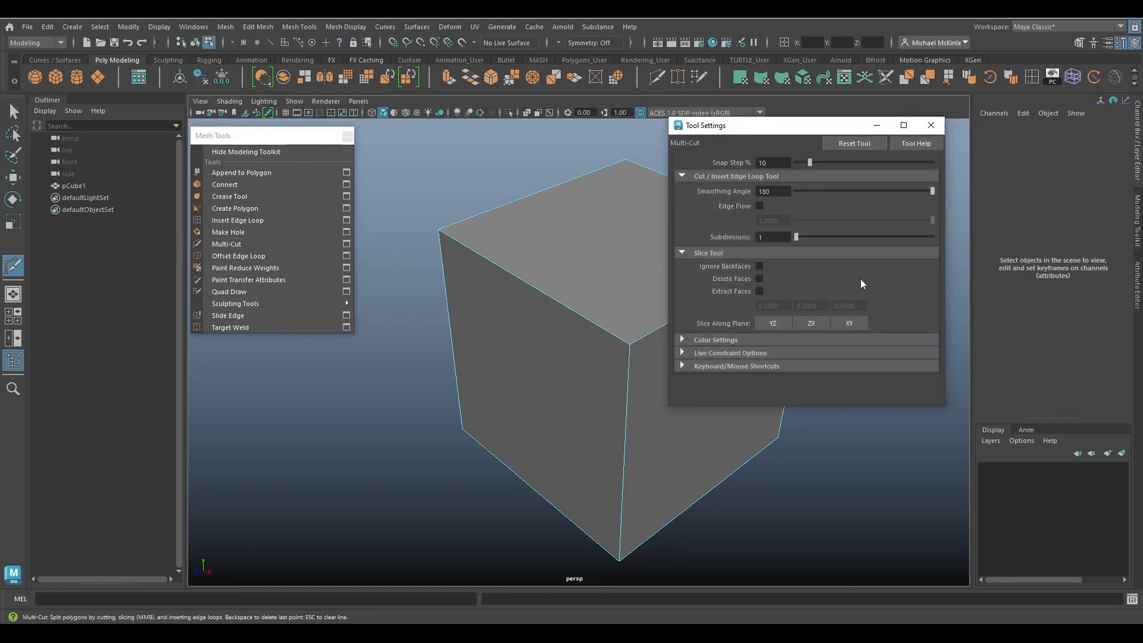
left_click(863, 145)
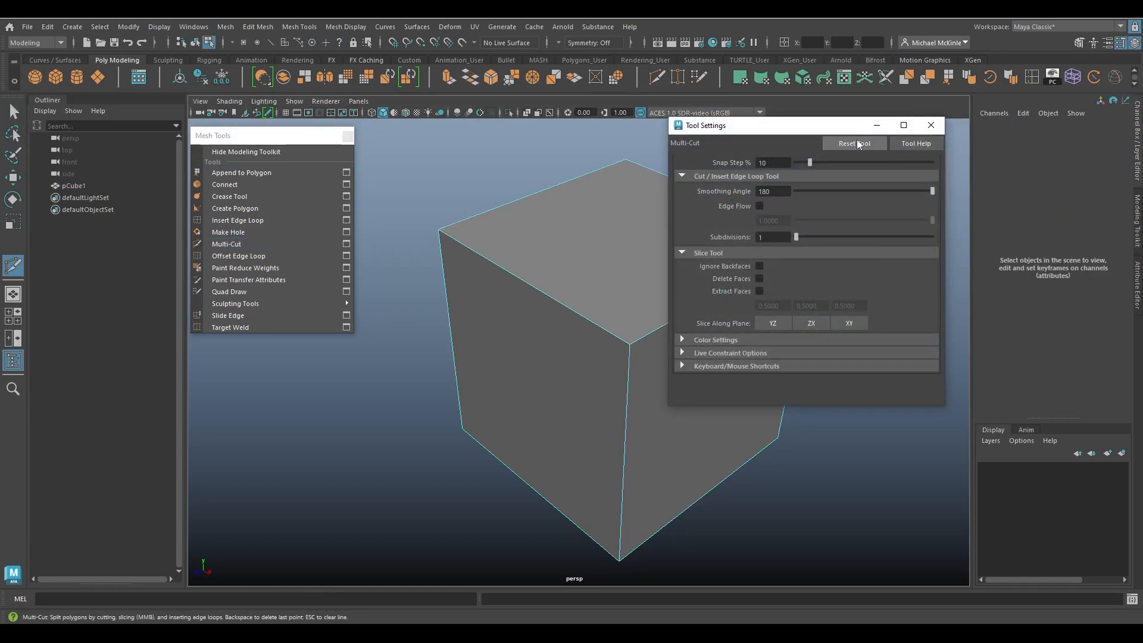
left_click(931, 125)
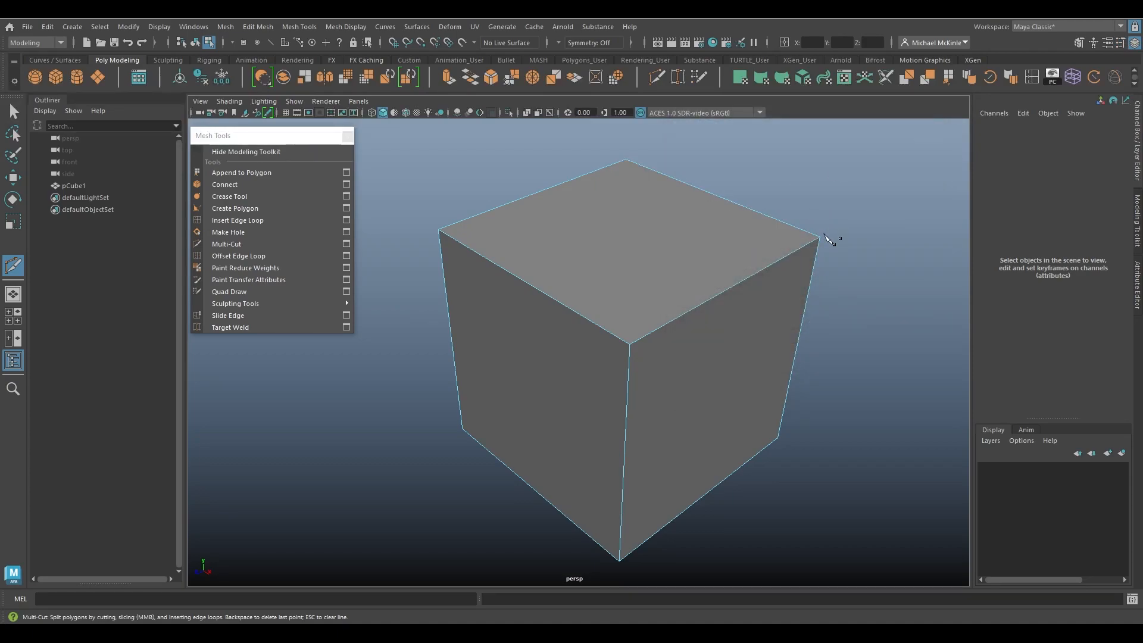
Step: Try placing Multi-Cut points on the top face's corners and inside the face, then cancel the cut
left_click(438, 229)
key("Escape")
left_click(625, 159)
left_click(438, 230)
left_click(628, 252)
key("Escape")
Step: Place the first cut point partway along an upper edge, trying a further point on the adjacent side face and removing it
left_click(504, 269)
left_click_drag(503, 269, 517, 292)
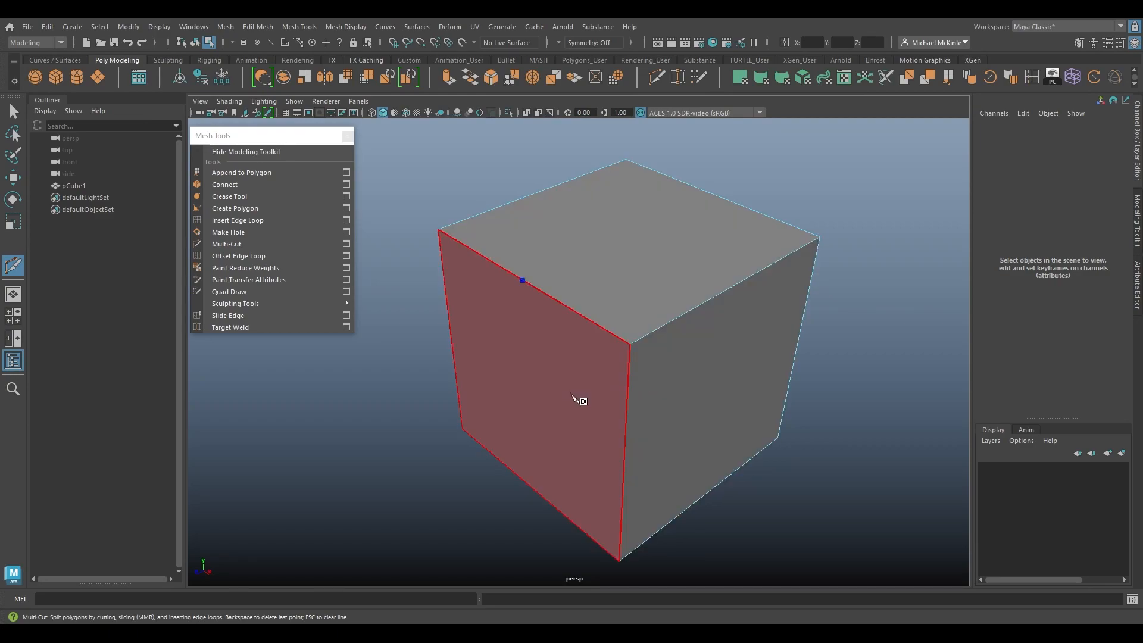
left_click(731, 367)
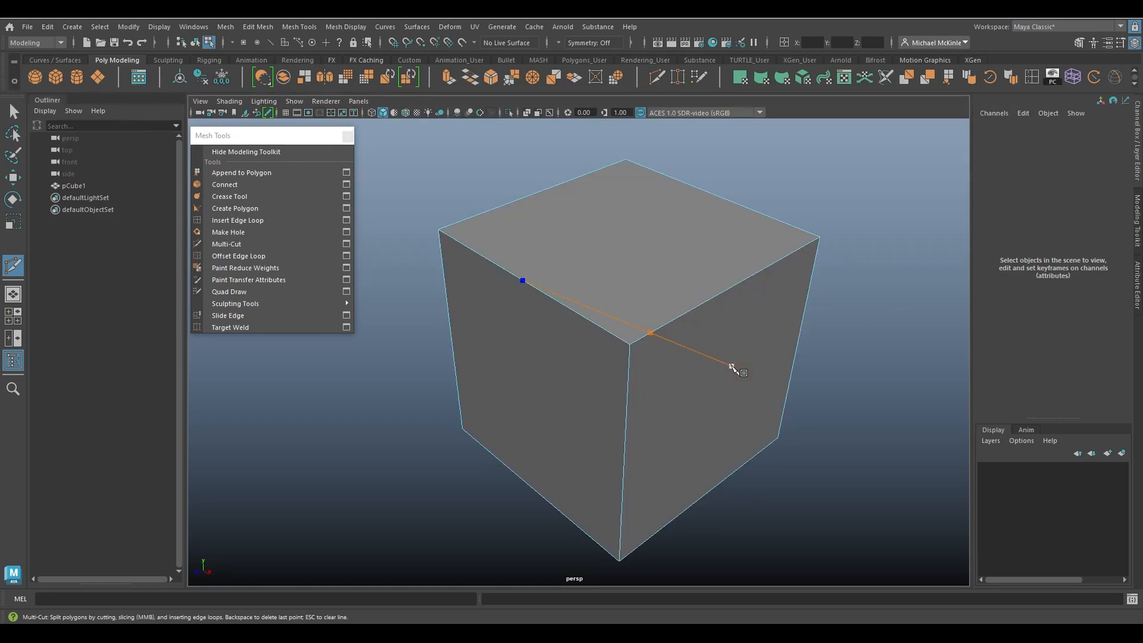
left_click_drag(739, 446, 760, 416, "alt")
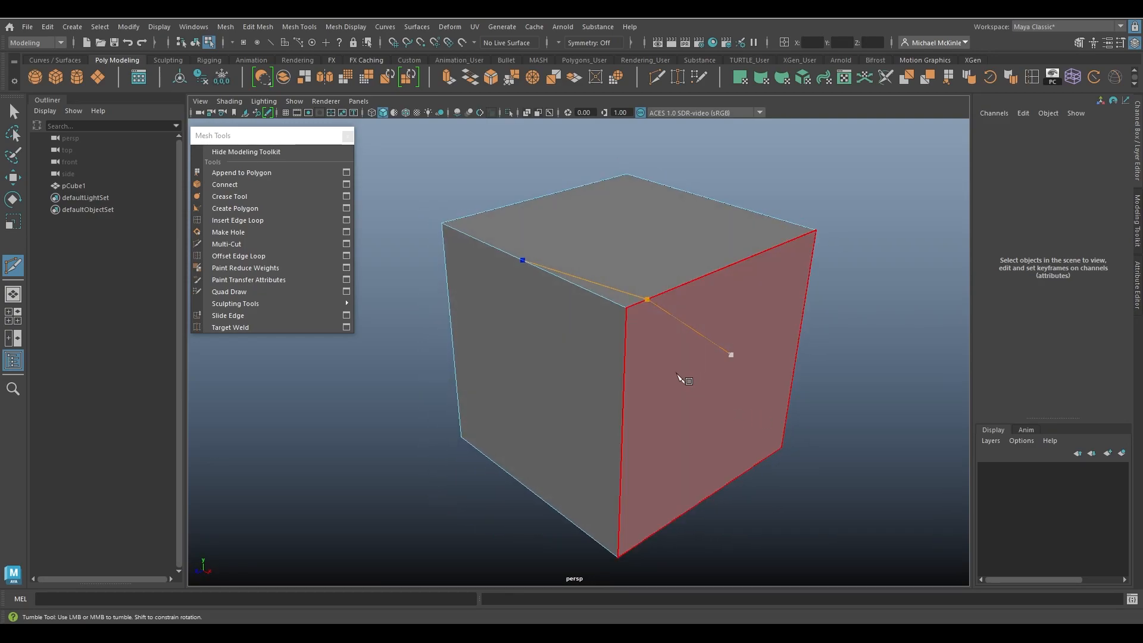
key("BackSpace")
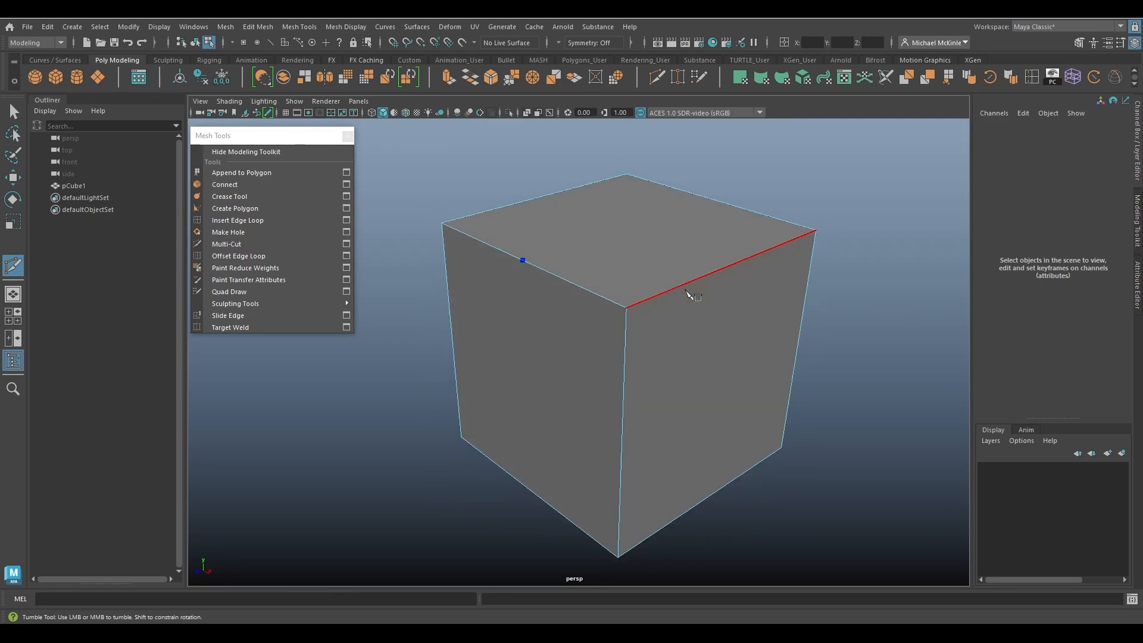
Step: Place the second cut point on the opposite edge of the top face and complete the cut
left_click_drag(662, 256, 703, 290, "alt")
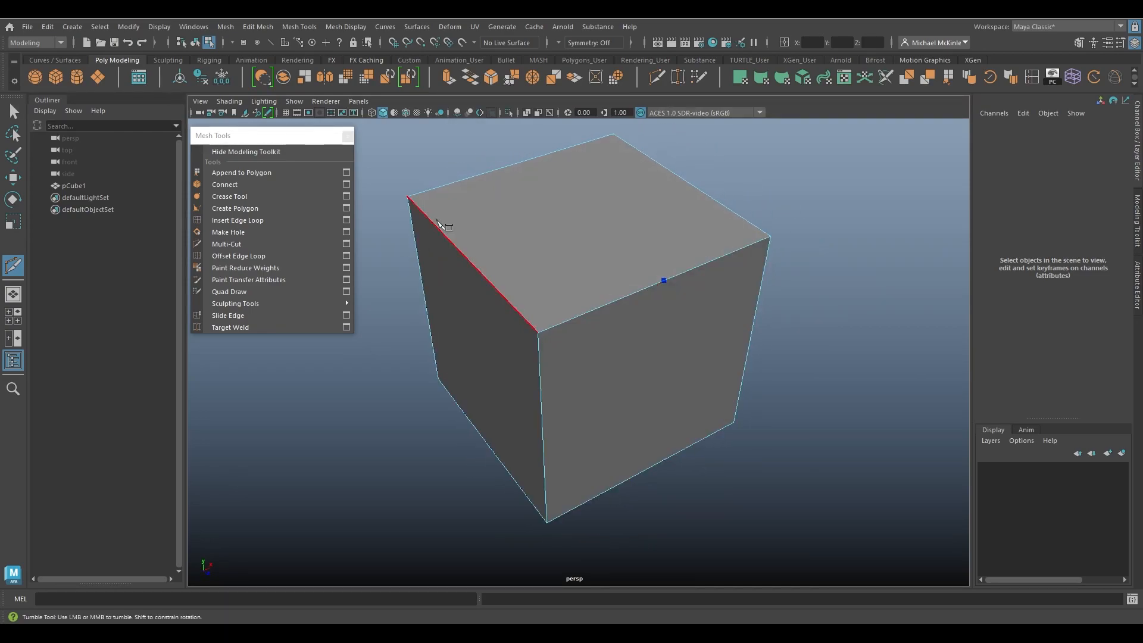
left_click_drag(607, 229, 691, 272, "alt")
left_click_drag(514, 280, 541, 296, "alt")
middle_click_drag(541, 296, 593, 295, "alt")
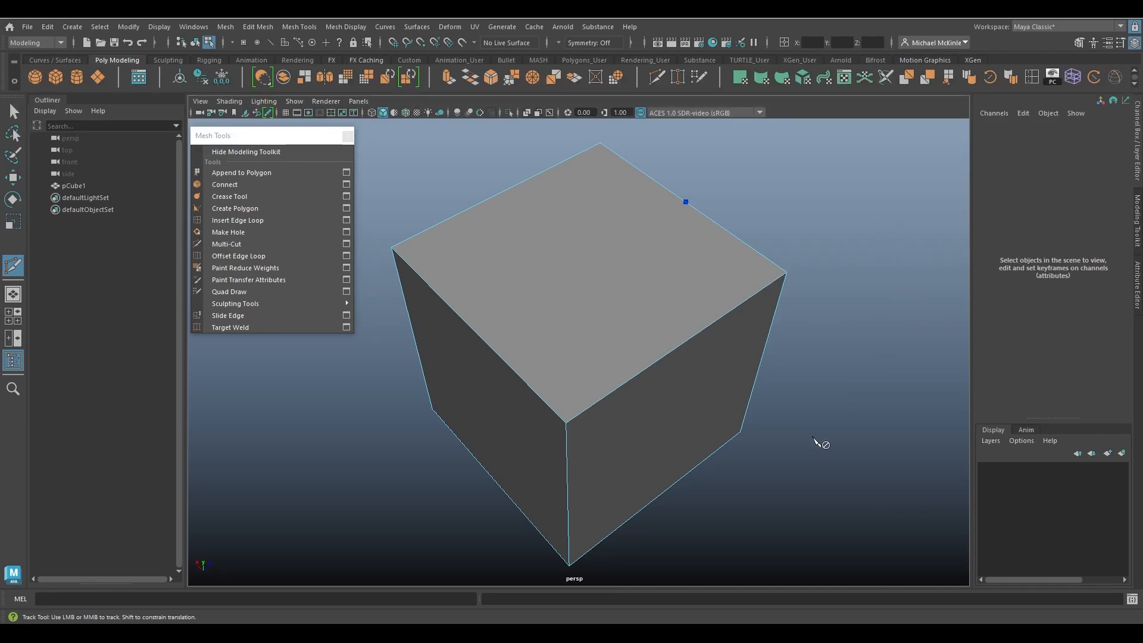
left_click_drag(403, 341, 588, 348, "alt")
left_click_drag(506, 256, 564, 395, "alt")
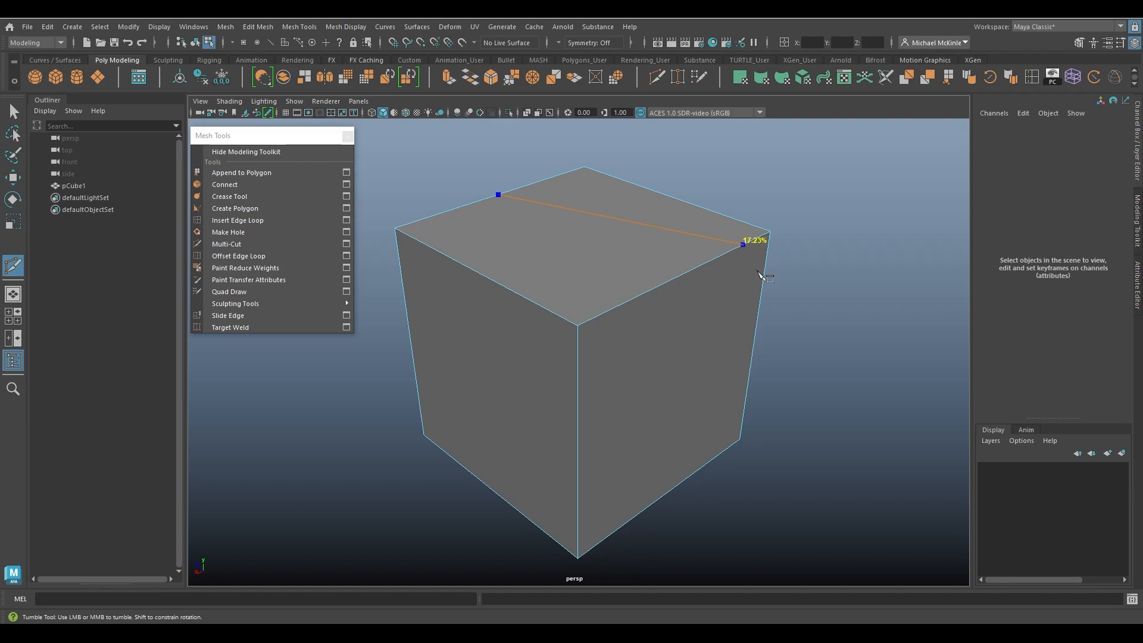
left_click(628, 315)
left_click_drag(697, 381, 627, 370, "alt")
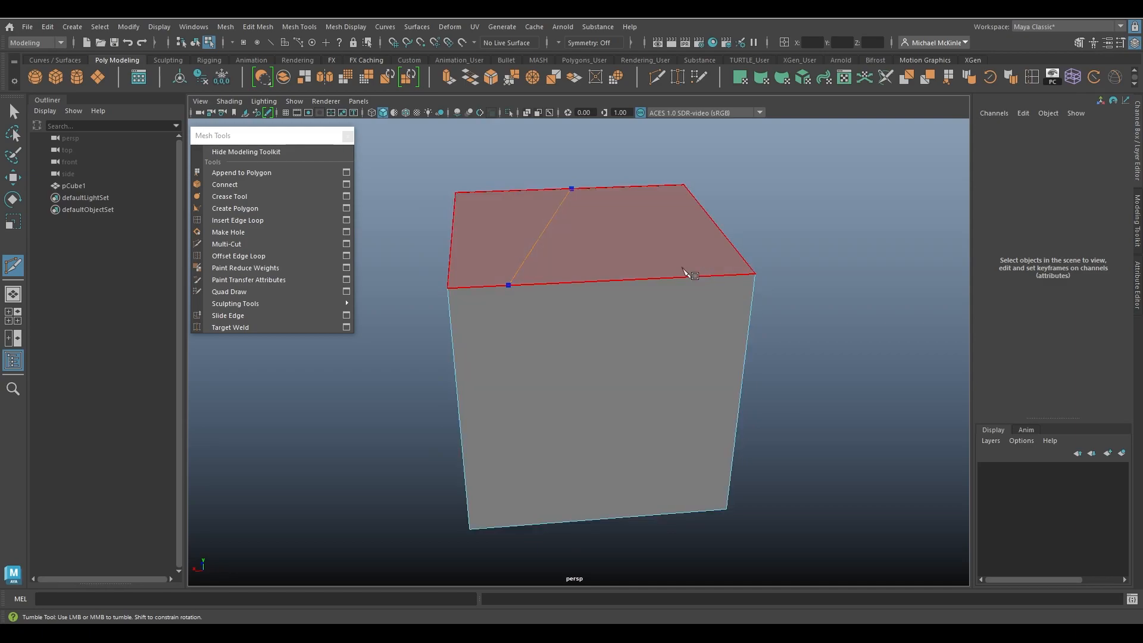
left_click_drag(698, 254, 678, 342, "alt")
left_click_drag(717, 265, 787, 282, "alt")
middle_click_drag(714, 314, 731, 348, "alt")
right_click_drag(732, 348, 753, 356, "alt")
left_click_drag(752, 355, 761, 356, "alt")
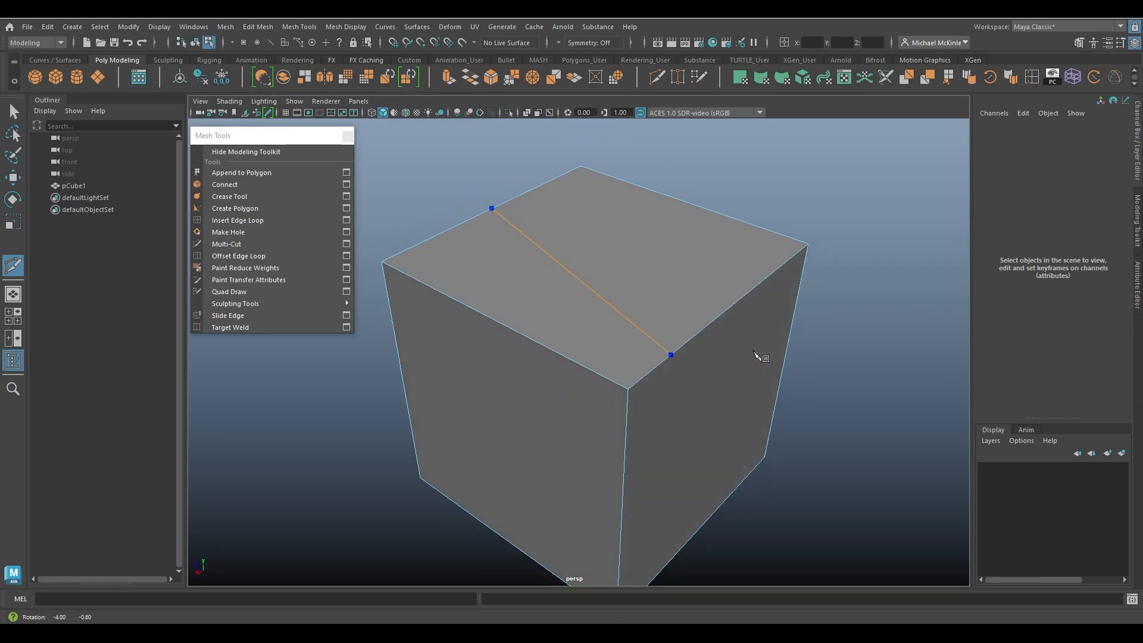
middle_click_drag(785, 384, 787, 343, "alt")
right_click_drag(792, 348, 783, 334, "alt")
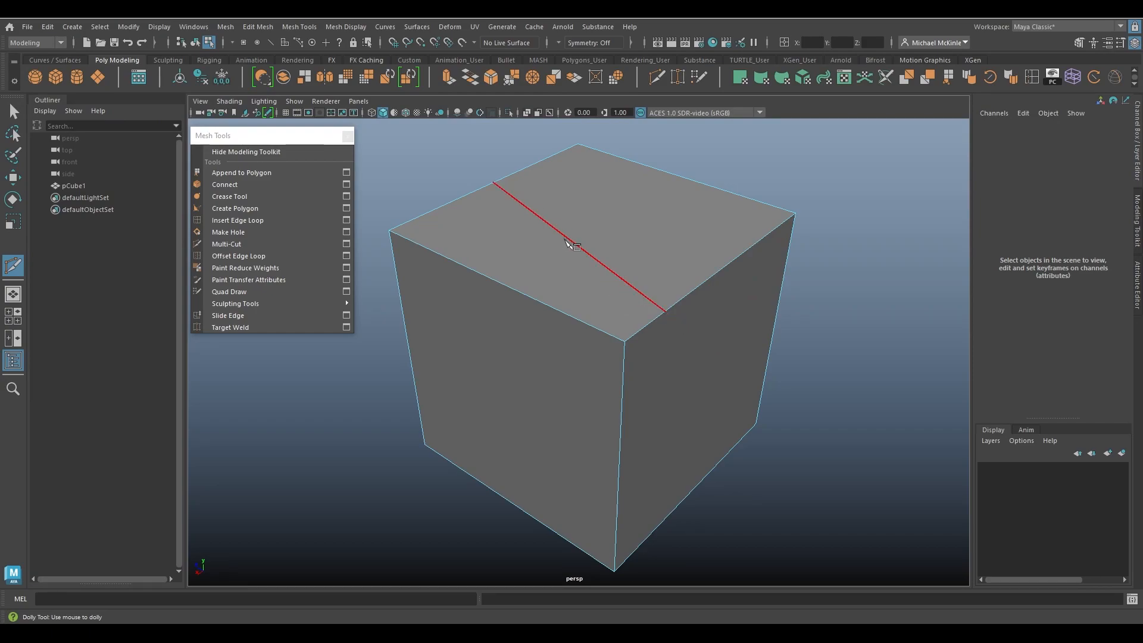
Step: Select the new edge across the top face, try moving it sideways and upward, and undo the moves
left_click(586, 247, "ctrl")
key("w")
mouse_move(614, 251)
left_mouse_down("alt")
mouse_move(609, 271)
mouse_move(623, 271)
left_mouse_up("alt")
mouse_move(527, 243)
left_mouse_down()
mouse_move(552, 237)
mouse_move(531, 245)
left_mouse_up()
left_click_drag(563, 190, 563, 152)
mouse_move(678, 289)
left_mouse_down("alt")
mouse_move(668, 270)
mouse_move(681, 275)
left_mouse_up("alt")
key("ctrl+z")
key("ctrl+z")
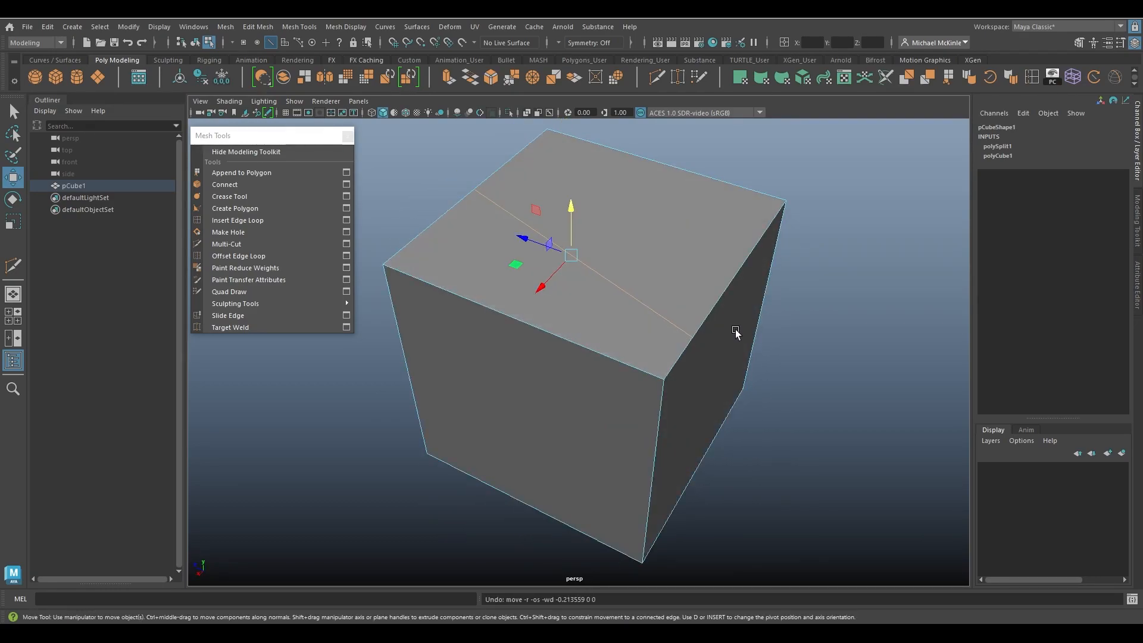
Step: Delete only the selected edge across the top face, without its end vertices
left_click_drag(747, 311, 699, 313, "alt")
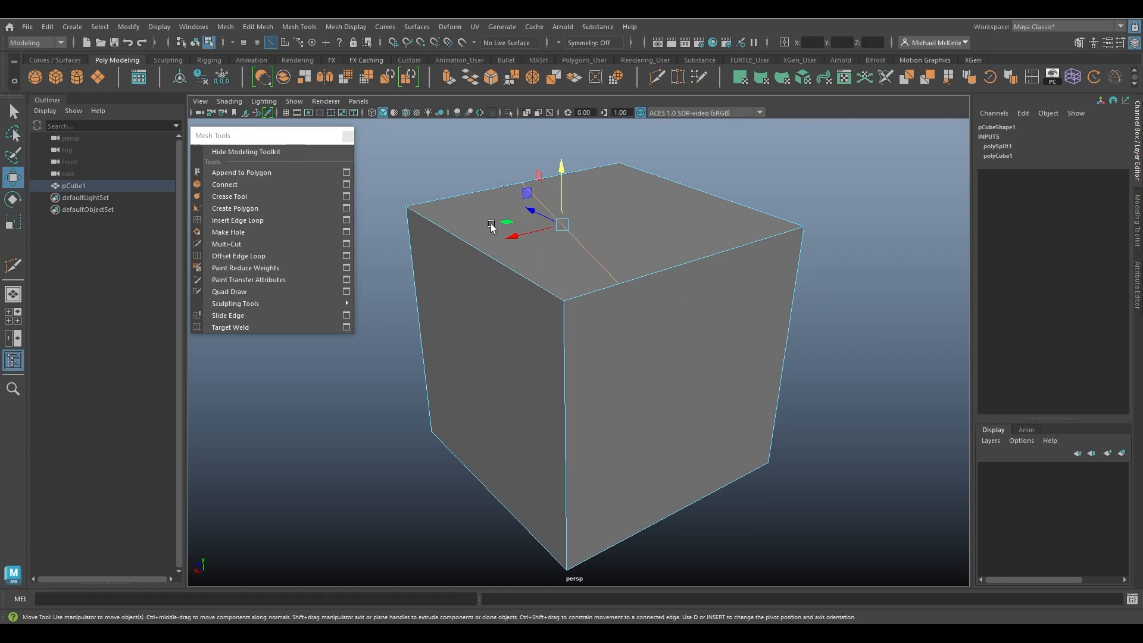
left_click_drag(639, 291, 677, 309, "alt")
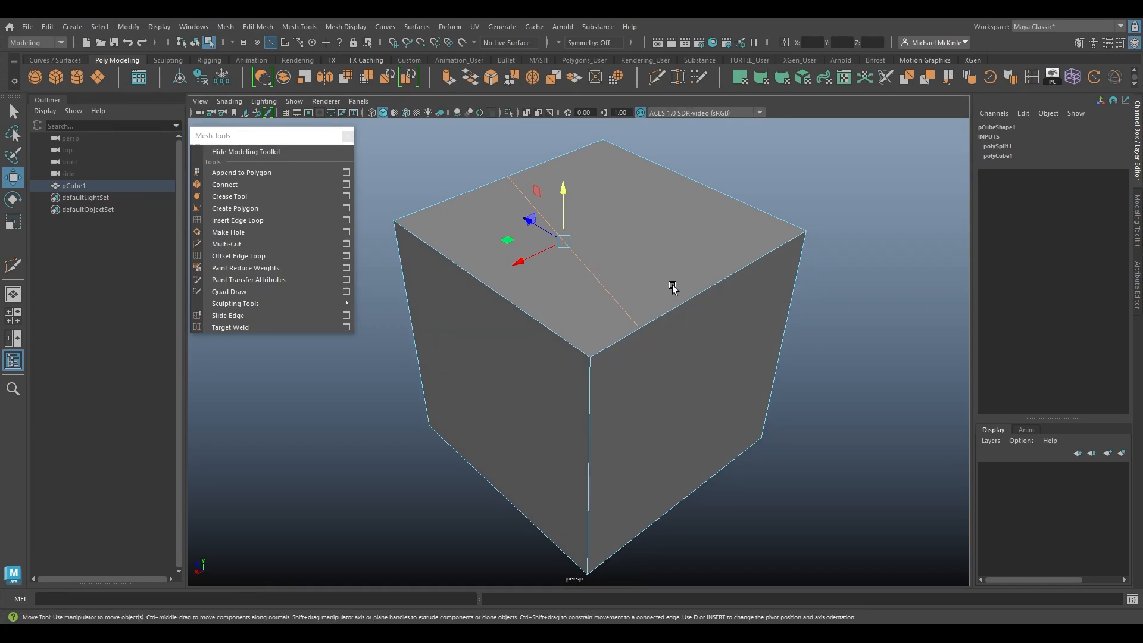
key("Delete")
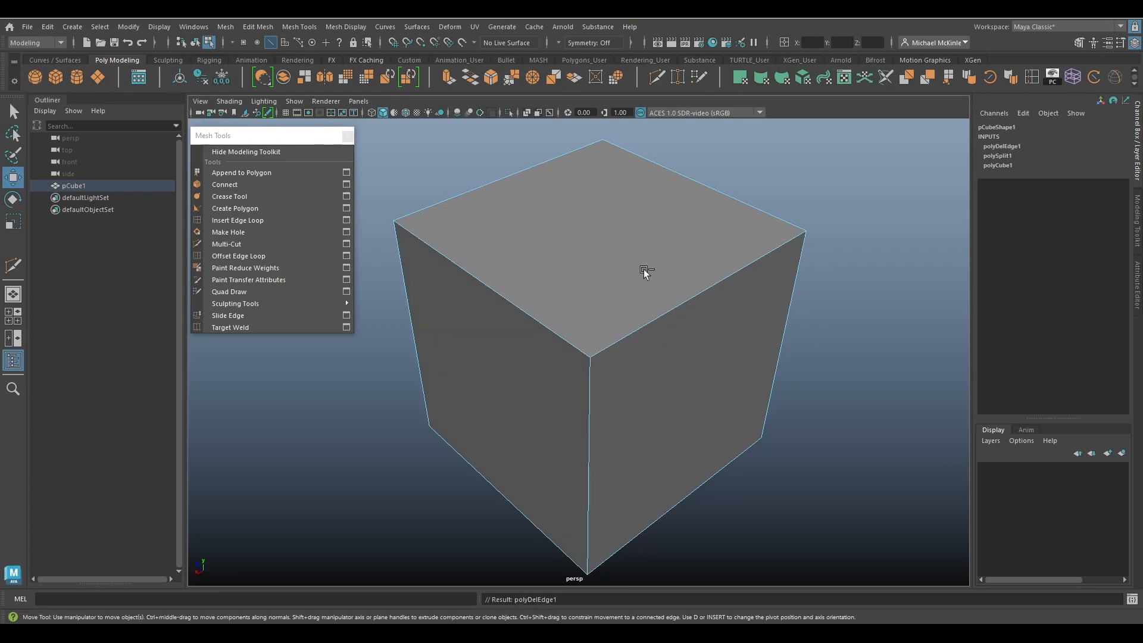
left_click_drag(679, 301, 595, 266, "alt")
key("ctrl+z")
key("Delete")
Step: Switch to vertex mode and select the leftover vertices on the top face's two opposite edges
right_click_drag(607, 241, 551, 242)
left_click_drag(625, 297, 677, 333)
left_click(498, 181)
left_click_drag(521, 174, 483, 197)
left_click_drag(653, 303, 665, 326)
middle_click_drag(665, 325, 707, 352)
right_click_drag(604, 206, 644, 190)
Step: Undo the vertex selections and the edge deletion, back to the selected edge on the top face
key("ctrl+z")
key("ctrl+z")
key("ctrl+z")
key("ctrl+z")
key("ctrl+z")
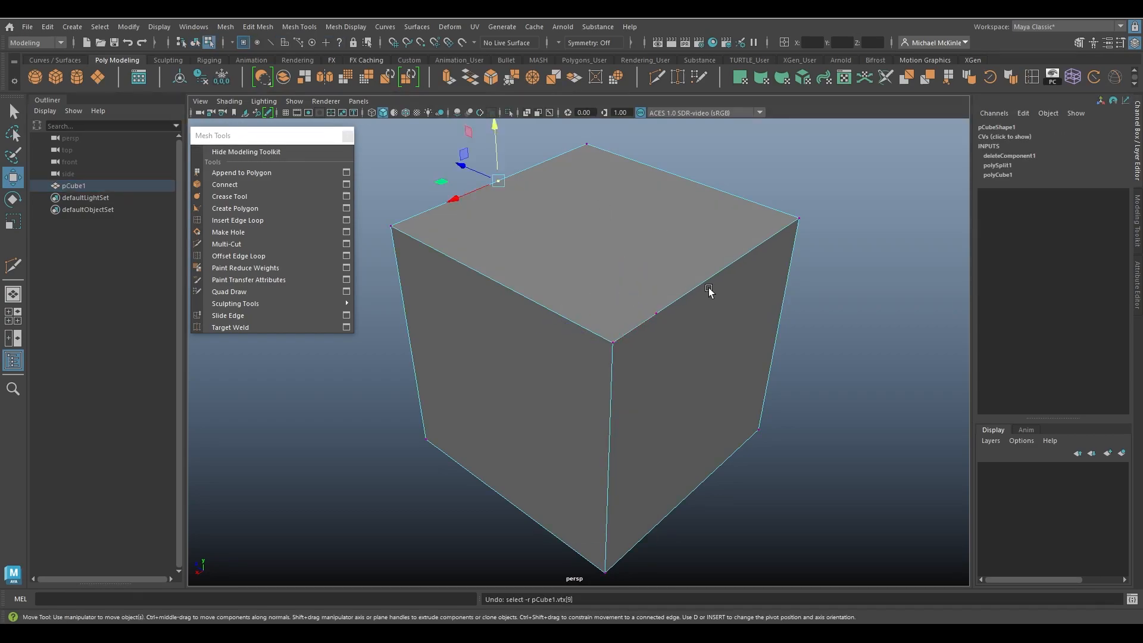
key("ctrl+z")
key("ctrl+z")
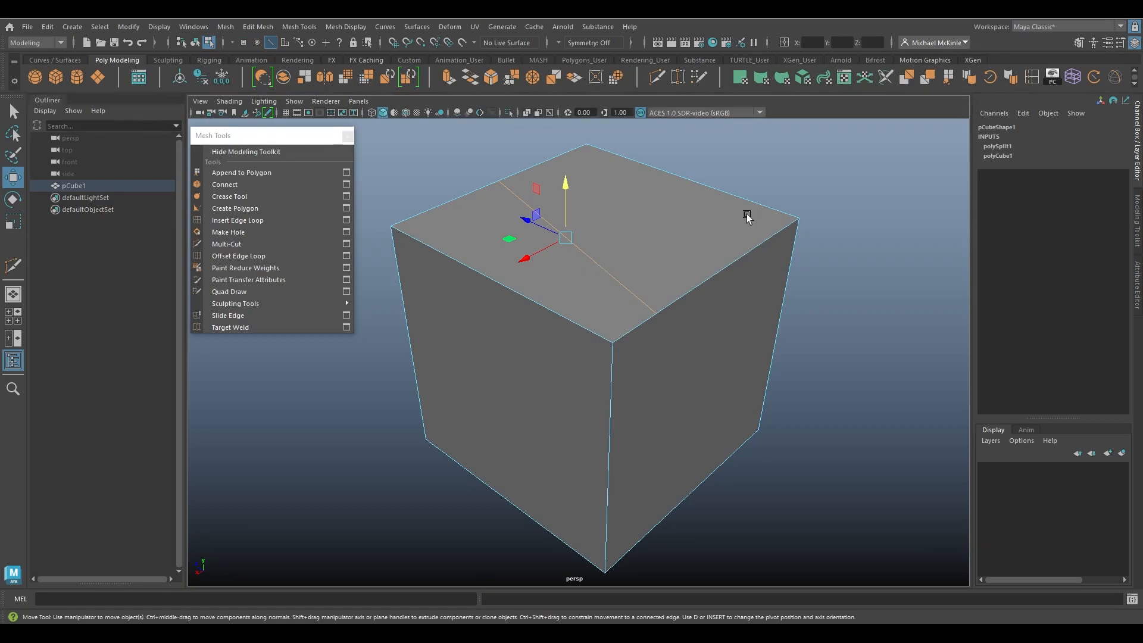
Step: Delete the selected edge together with its vertices, check the former cut ends in vertex mode, and return to object mode
key("ctrl+Delete")
right_click_drag(659, 228, 600, 219)
left_click_drag(467, 154, 547, 215)
left_click_drag(633, 301, 648, 313)
right_click_drag(656, 266, 697, 241)
left_click_drag(680, 331, 704, 342, "alt")
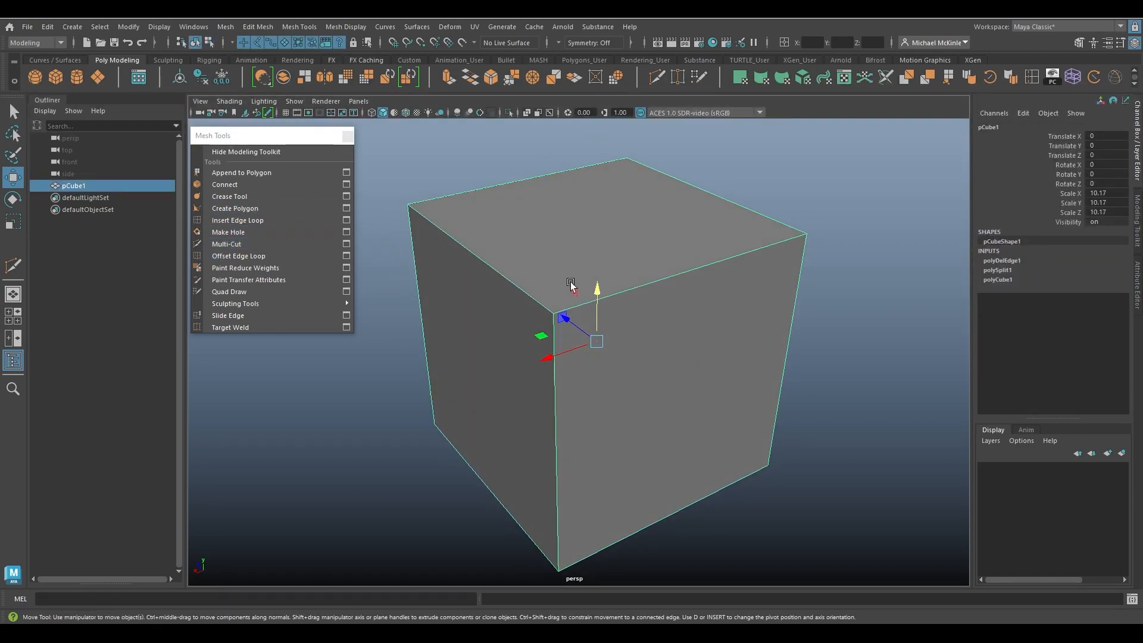
Step: Slice through the whole cube with Multi-Cut along a diagonal line starting and ending outside the mesh
left_click_drag(589, 291, 622, 292, "alt")
right_click_drag(663, 323, 582, 303, "alt")
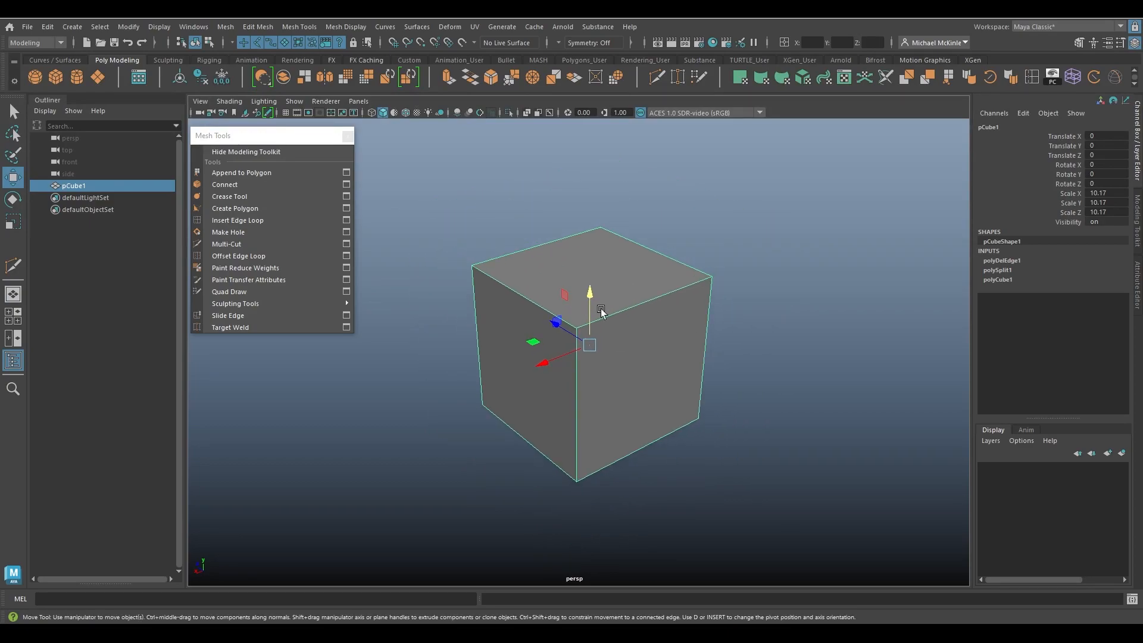
left_click_drag(702, 282, 707, 309, "alt")
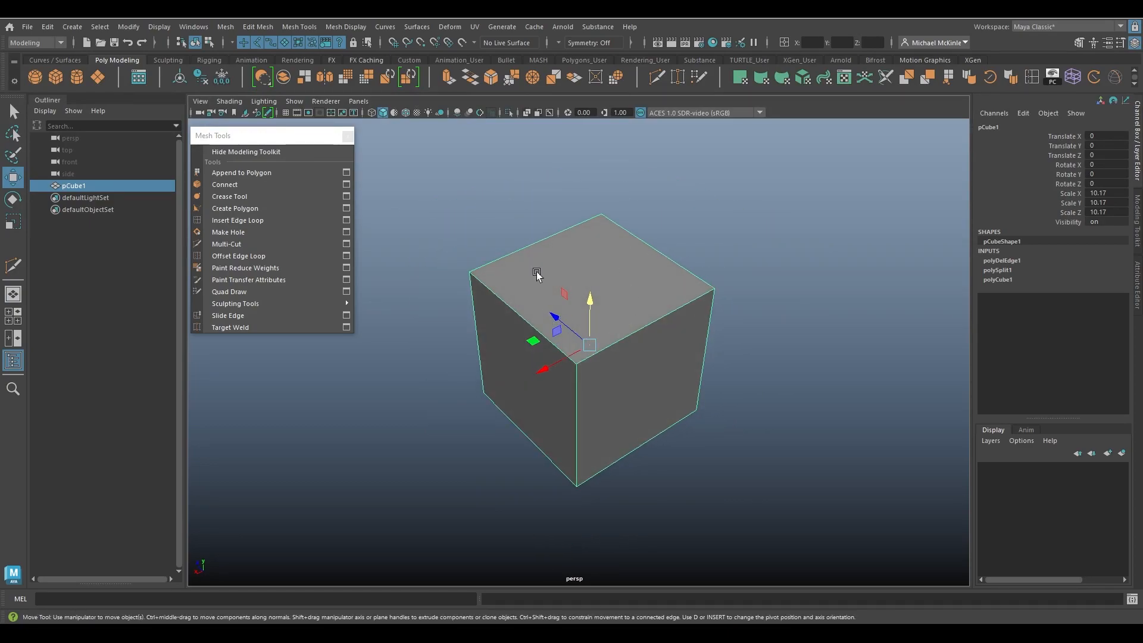
left_click(232, 244)
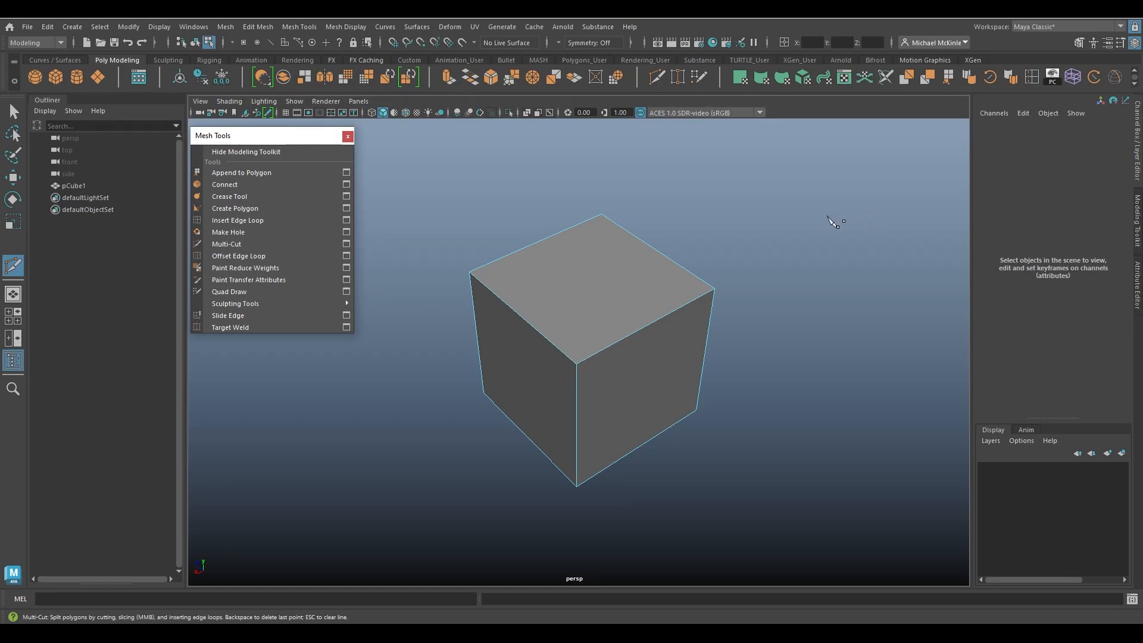
left_click(888, 175)
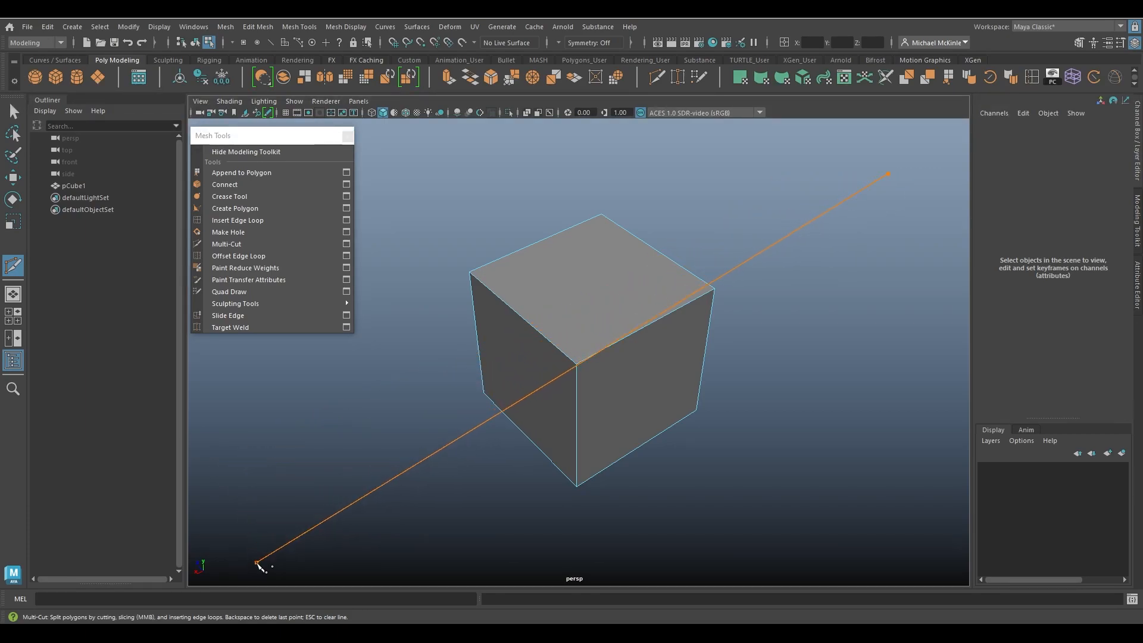
left_click_drag(219, 465, 217, 454)
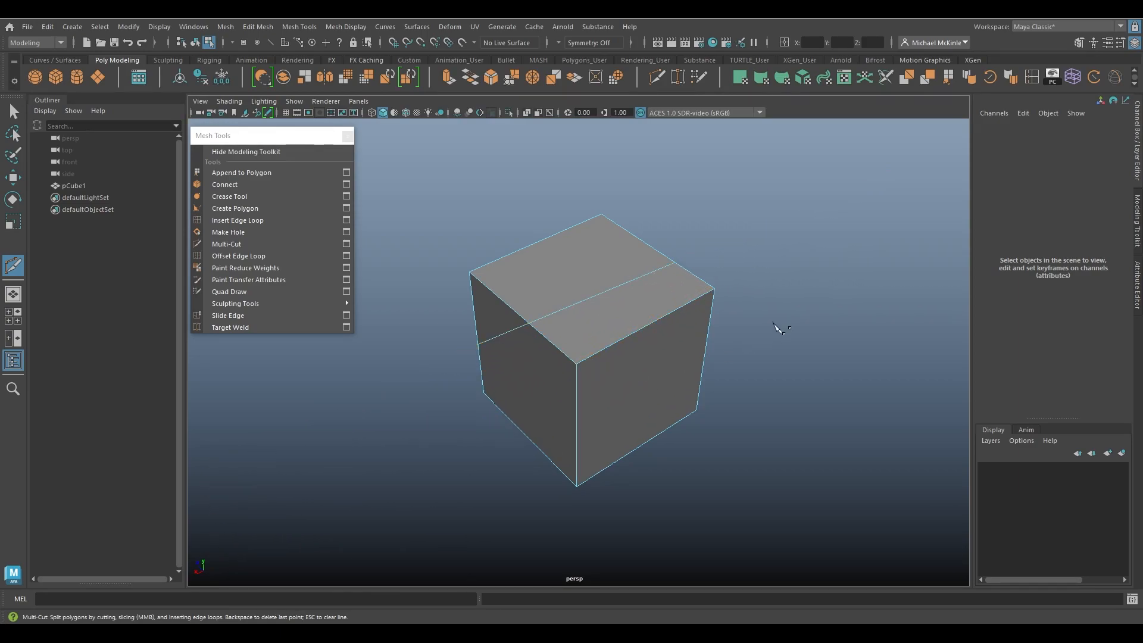
Step: Examine the slice all around the cube and undo it
left_click_drag(640, 311, 808, 187, "alt")
left_click_drag(706, 280, 744, 286, "alt")
middle_click_drag(651, 267, 657, 249, "alt")
left_click_drag(659, 255, 684, 311, "alt")
key("ctrl+z")
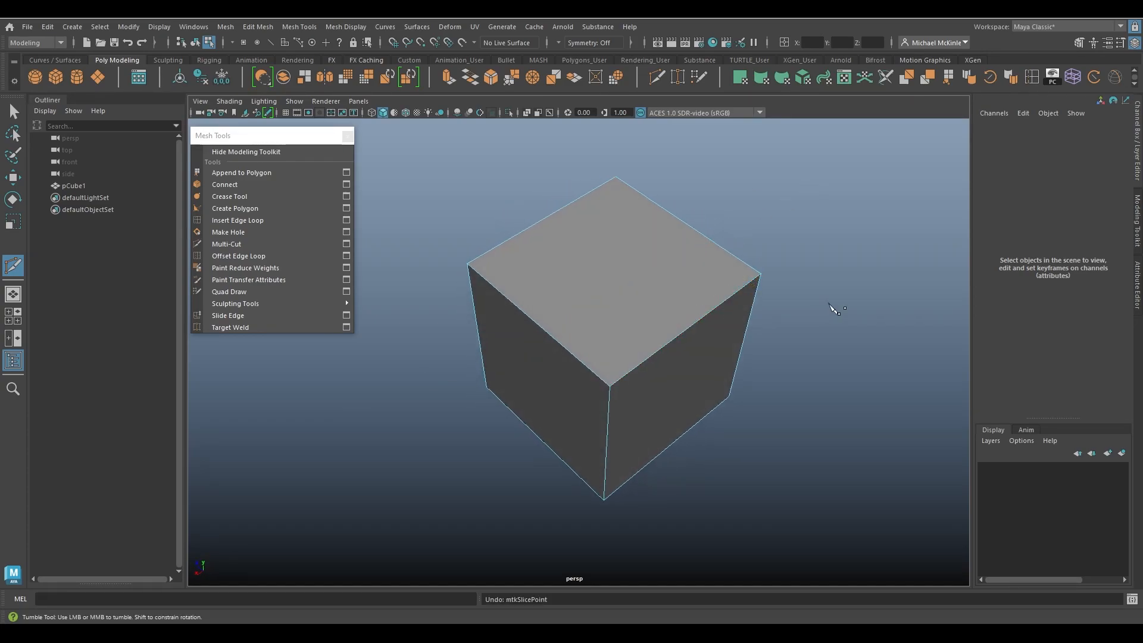
Step: Slice the cube five times at different angles with Multi-Cut
right_click_drag(760, 281, 547, 219, "alt")
left_click_drag(546, 220, 693, 513)
left_click_drag(782, 264, 498, 381)
left_click_drag(671, 258, 510, 432)
left_click_drag(533, 237, 610, 475)
left_click_drag(472, 349, 802, 341)
left_click_drag(667, 444, 705, 384, "alt")
Step: Undo the five slices on the cube
key("ctrl+z")
key("ctrl+z")
key("ctrl+z")
key("ctrl+z")
key("ctrl+z")
Step: Redo the undone slices on the cube and undo them again
left_click_drag(538, 339, 583, 349, "alt")
right_click_drag(584, 349, 597, 323, "alt")
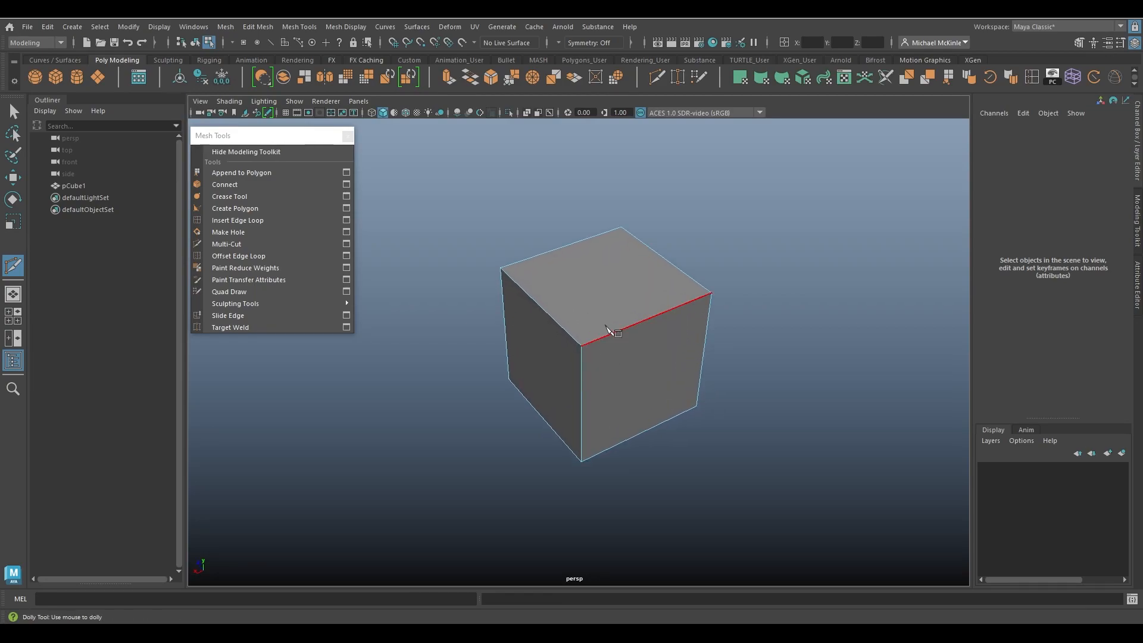
left_click_drag(625, 370, 641, 357, "alt")
middle_click_drag(640, 357, 636, 363, "alt")
scroll(635, 335, "up", 1)
key("shift+z")
key("shift+z")
key("shift+z")
key("shift+z")
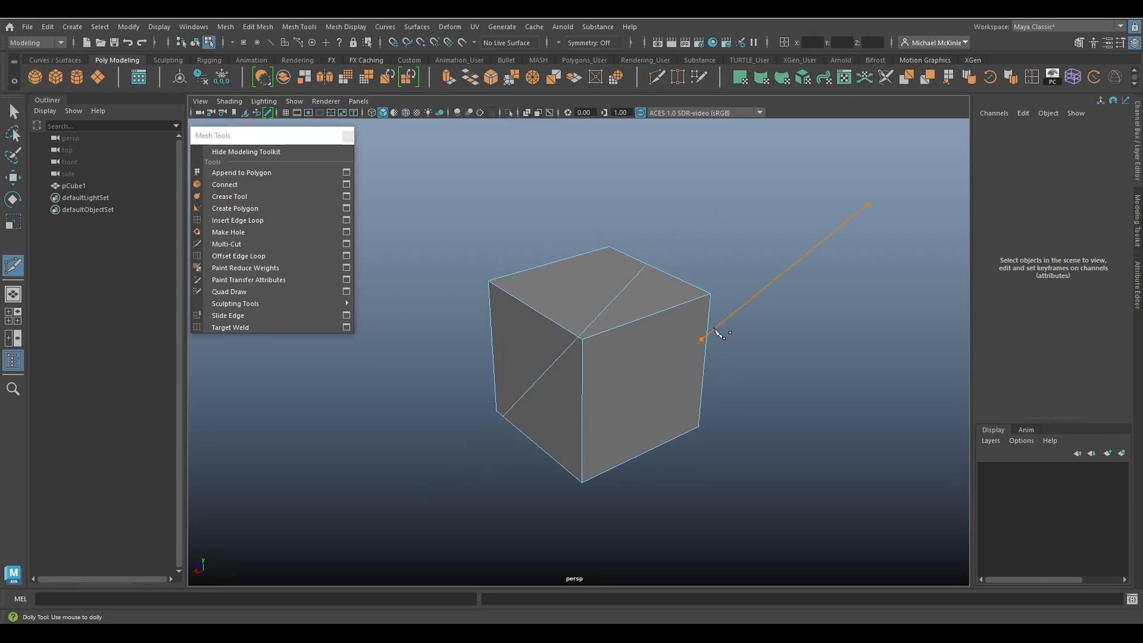
key("ctrl+z")
key("ctrl+z")
key("ctrl+z")
key("ctrl+z")
Step: Try Multi-Cut slices that start outside the cube and end on its mesh, and undo the last one
left_click_drag(729, 156, 690, 249)
left_click_drag(591, 308, 587, 321)
left_click_drag(803, 296, 797, 261, "alt")
left_click_drag(499, 356, 554, 347)
left_click_drag(785, 291, 567, 420)
left_click_drag(822, 318, 518, 333)
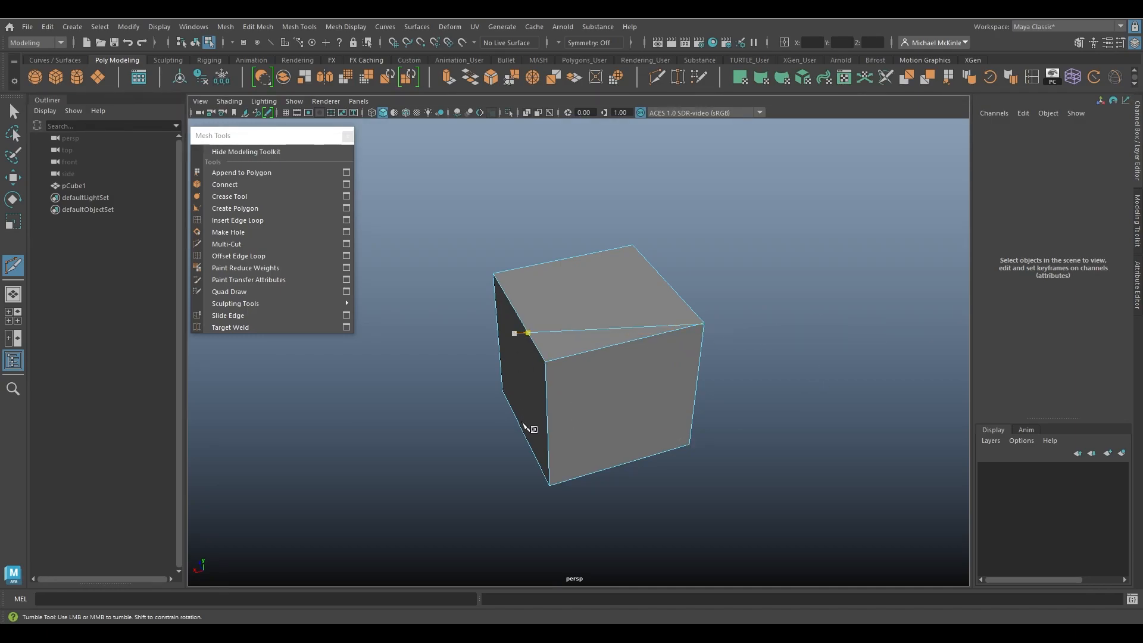
left_click_drag(725, 386, 748, 391, "alt")
key("ctrl+z")
Step: Slice the cube once up to a top-face edge and once past the whole mesh, and undo the slices
left_click_drag(754, 321, 539, 336)
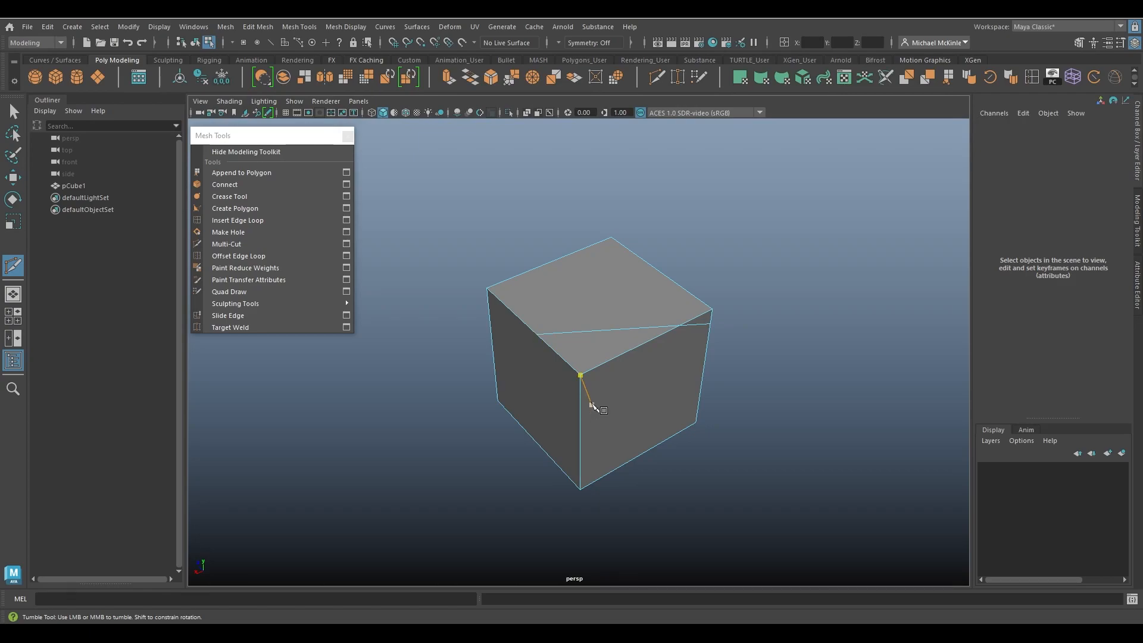
scroll(595, 411, "up", 3)
key("ctrl+z")
left_click_drag(904, 317, 504, 319)
left_click_drag(709, 399, 694, 376, "alt")
key("ctrl+z")
key("ctrl+z")
key("ctrl+z")
key("ctrl+z")
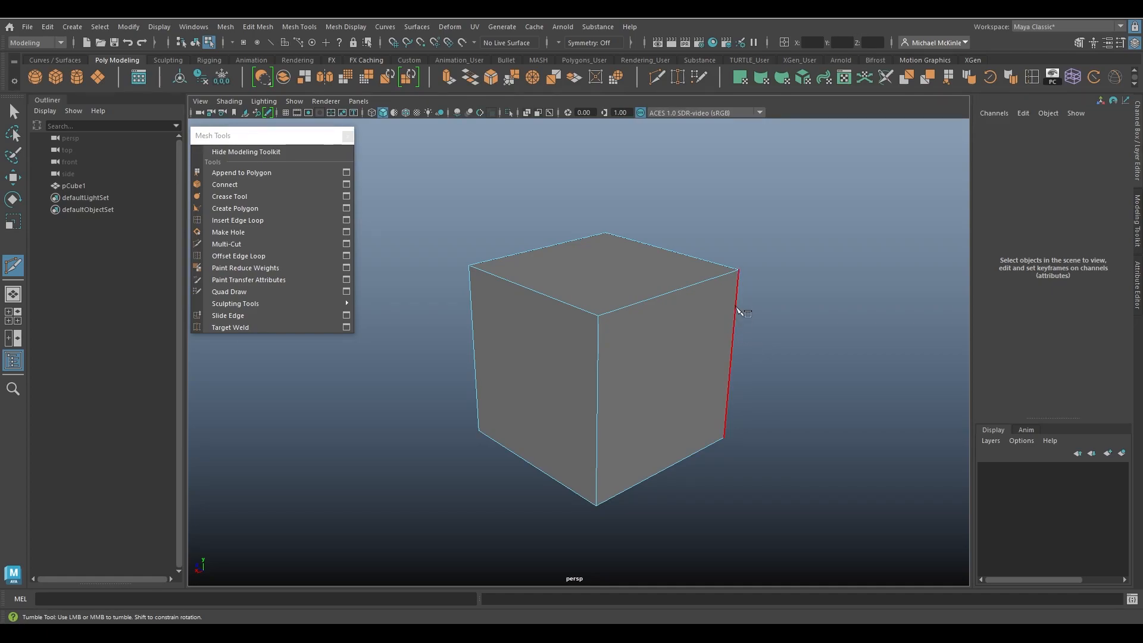
Step: Slice across the cube along long diagonal Multi-Cut lines started outside the mesh
left_click_drag(745, 306, 765, 324, "alt")
left_click_drag(920, 204, 534, 379)
left_click(579, 381)
left_click_drag(689, 382, 628, 454, "alt")
left_click_drag(689, 420, 689, 357, "alt")
left_click_drag(879, 285, 298, 394)
left_click_drag(631, 470, 646, 415, "alt")
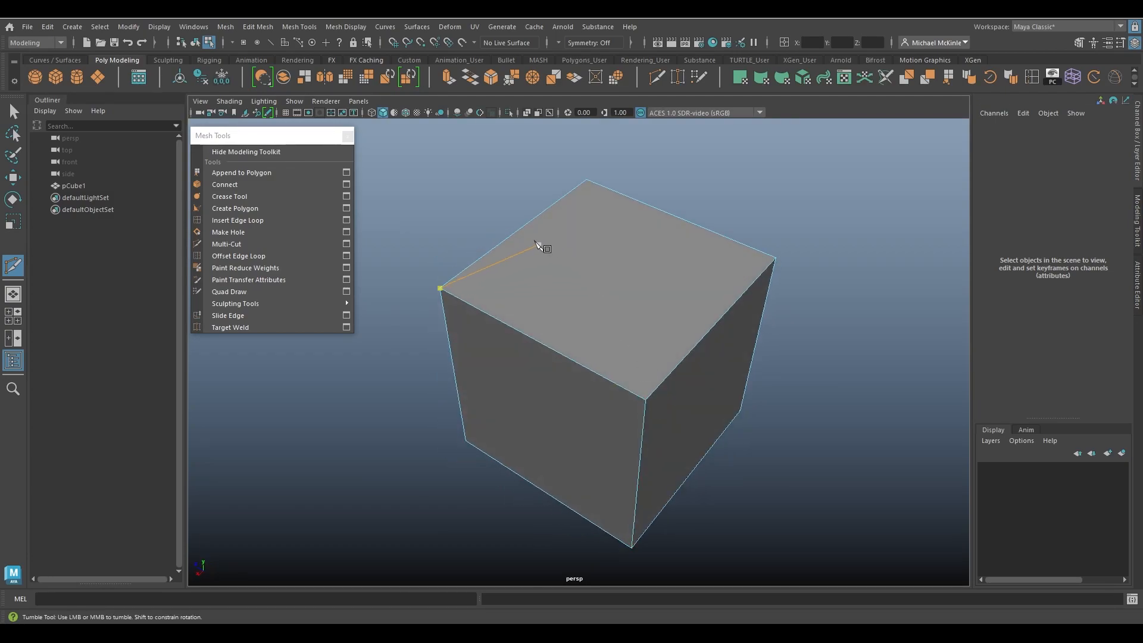
Step: Cut a zigzag across the cube's top face from edge to opposite edge through six interior points, and undo it
left_click(549, 207)
left_click(637, 233)
left_click(617, 291)
left_click(542, 274)
left_click(548, 321)
left_click(619, 347)
left_click(676, 296)
left_click(721, 318)
key("Return")
mouse_move(748, 377)
left_mouse_down("alt")
mouse_move(725, 370)
mouse_move(793, 390)
mouse_move(735, 380)
left_mouse_up("alt")
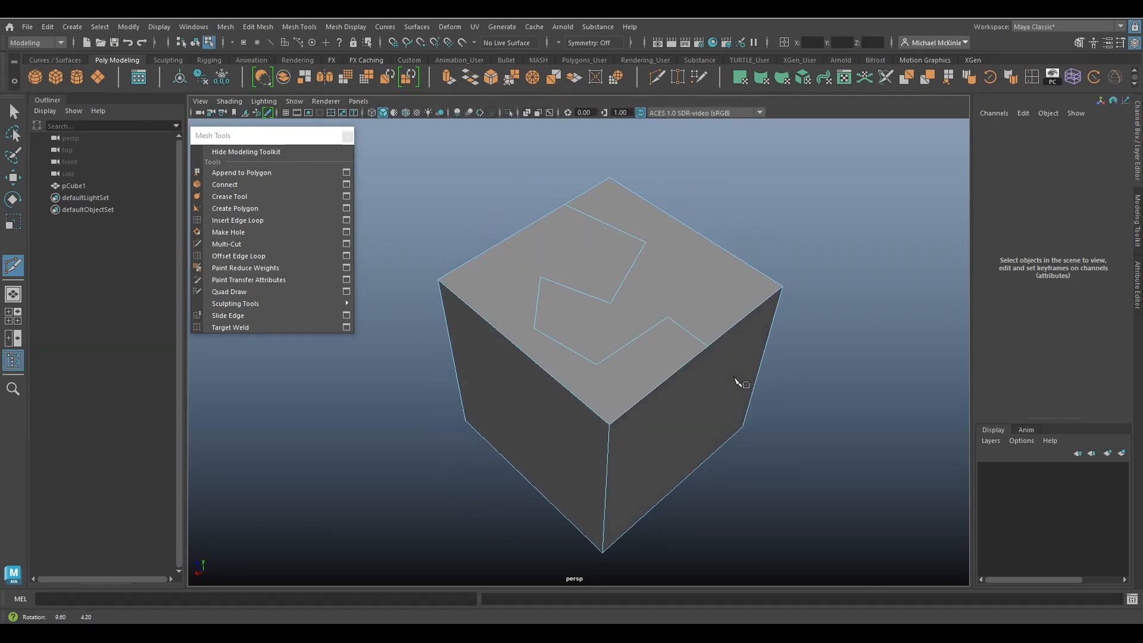
key("ctrl+z")
Step: Try to finish a cut line inside the top face, starting on its edge and running through four interior points
left_click(563, 206)
left_click(621, 229)
left_click(558, 280)
left_click(591, 322)
left_click(672, 306)
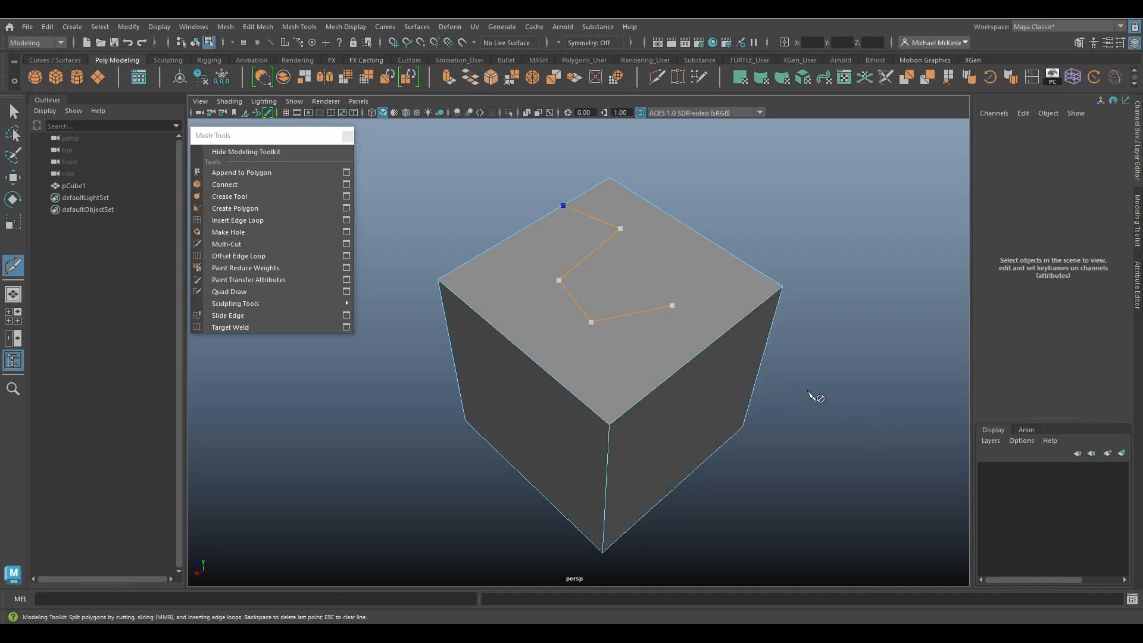
left_click_drag(725, 393, 770, 387, "alt")
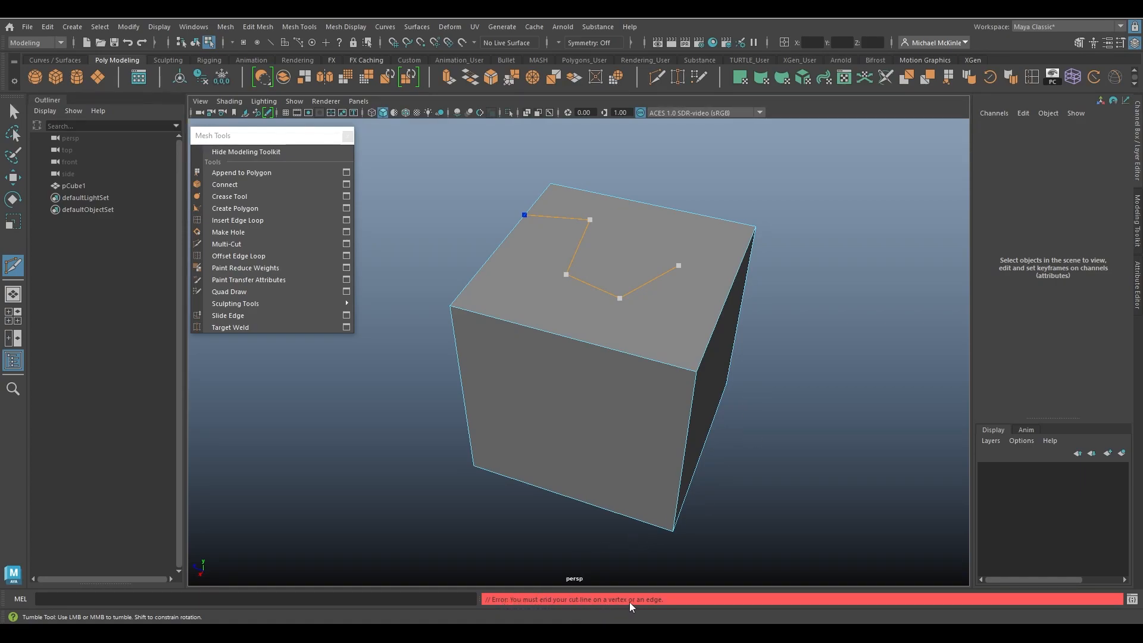
left_click_drag(807, 348, 778, 349, "alt")
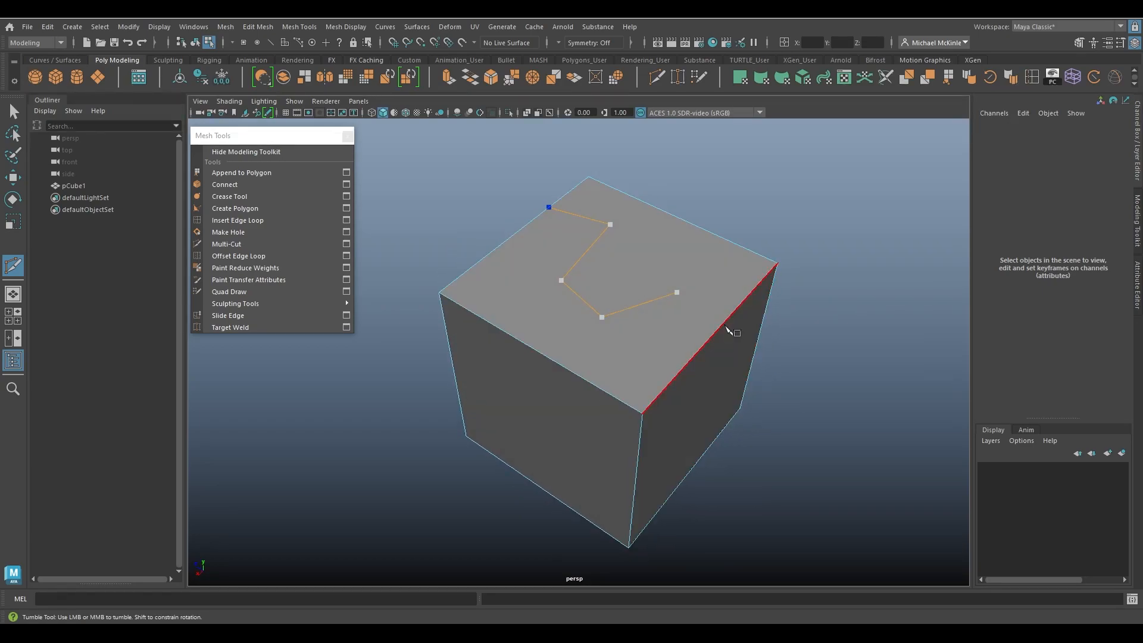
Step: Move the cut line's end from the corner vertex onto the adjoining top-face edge, and undo the cut line
left_click(778, 263)
key("BackSpace")
left_click(722, 323)
left_click_drag(738, 328, 706, 311, "alt")
key("ctrl+z")
key("ctrl+z")
key("ctrl+z")
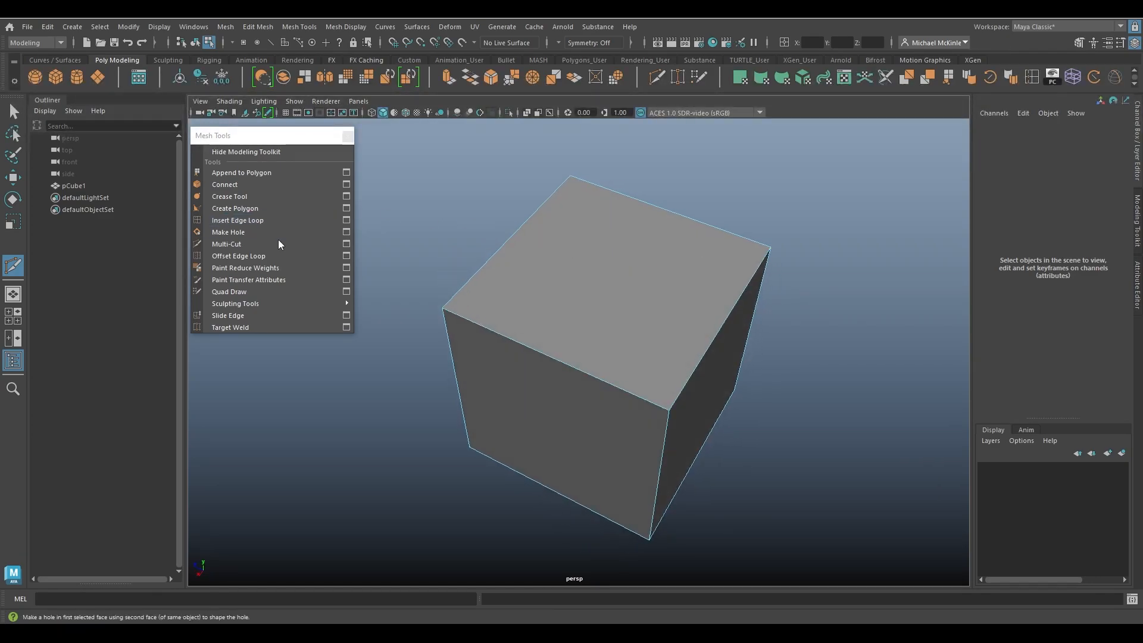
Step: Restart Multi-Cut, place a cut point on a top-face edge of the cube and slide it along that edge
key("q")
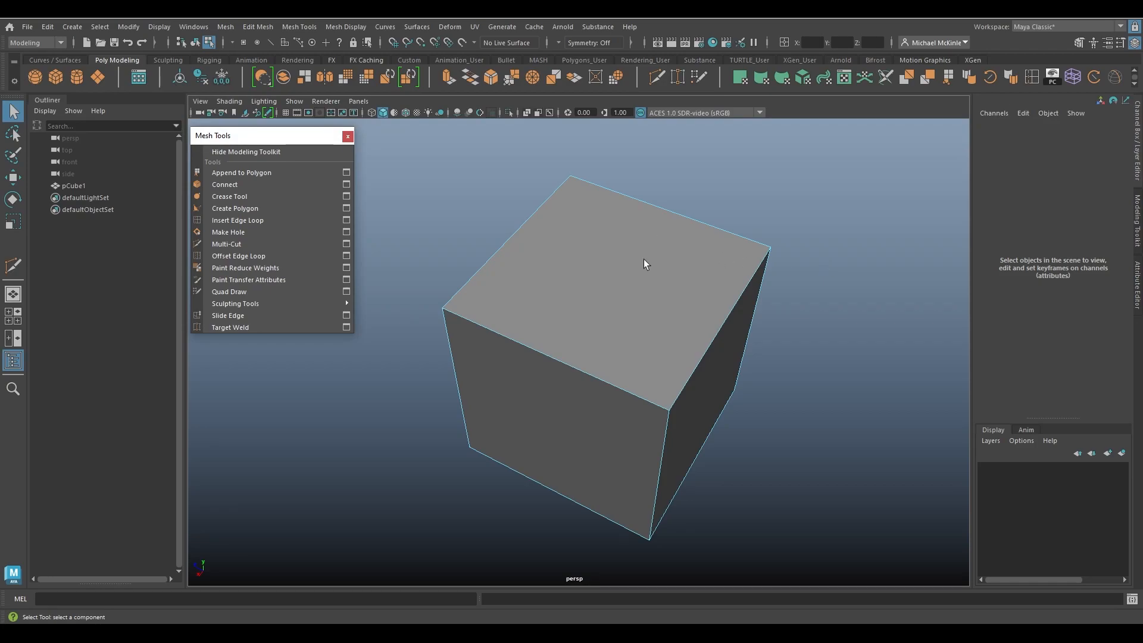
left_click_drag(644, 259, 645, 299, "alt")
right_click_drag(566, 258, 645, 282)
left_click(259, 243)
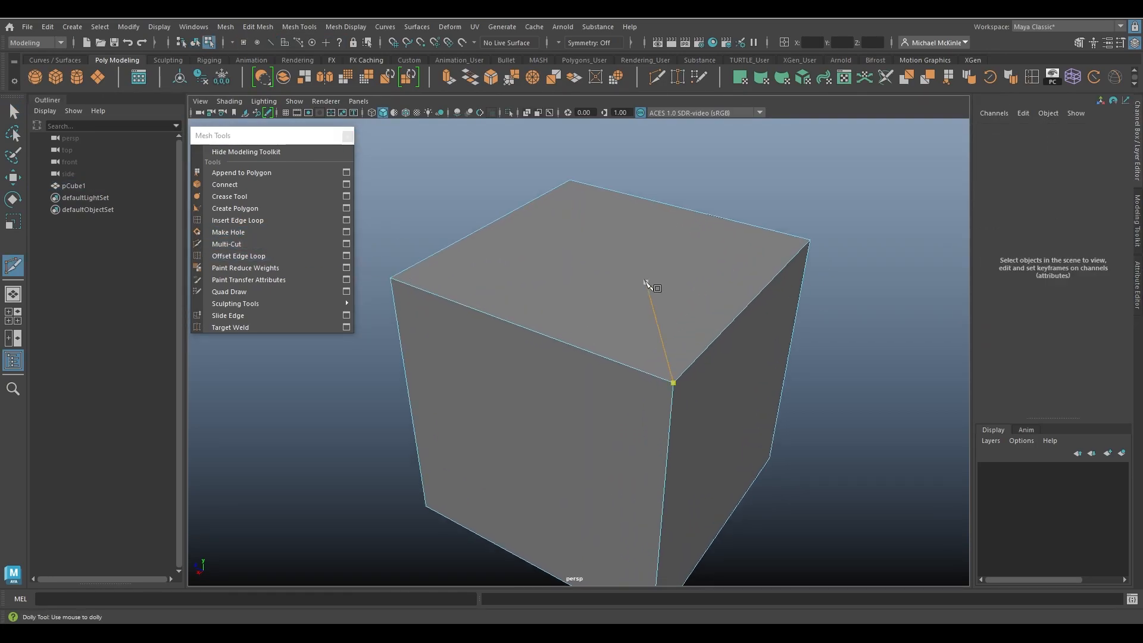
left_click(512, 211)
left_click_drag(543, 306, 723, 311, "alt")
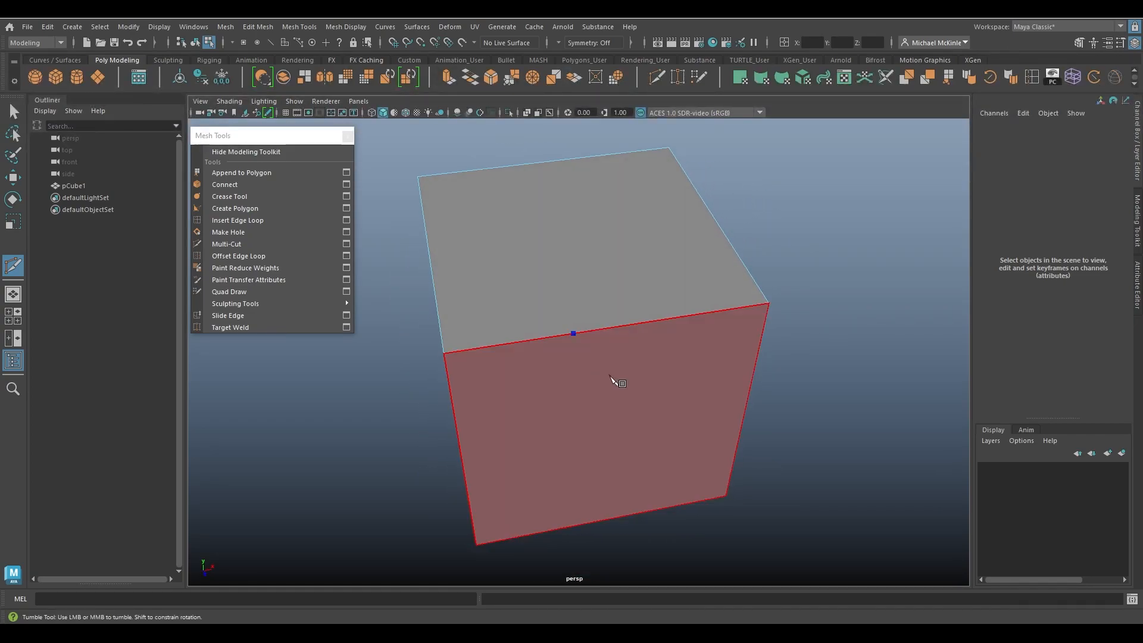
left_click_drag(571, 334, 768, 303)
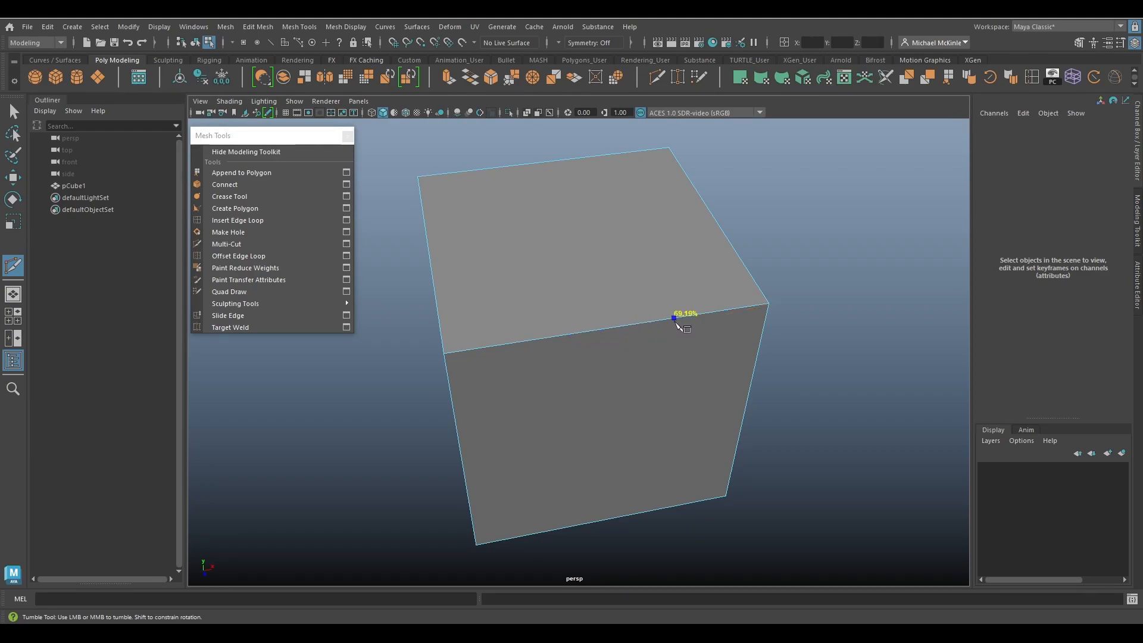
Step: Extend the cut line from the edge with two points inside the top face
left_click(730, 242)
left_click_drag(796, 377, 773, 349, "alt")
left_click(668, 228)
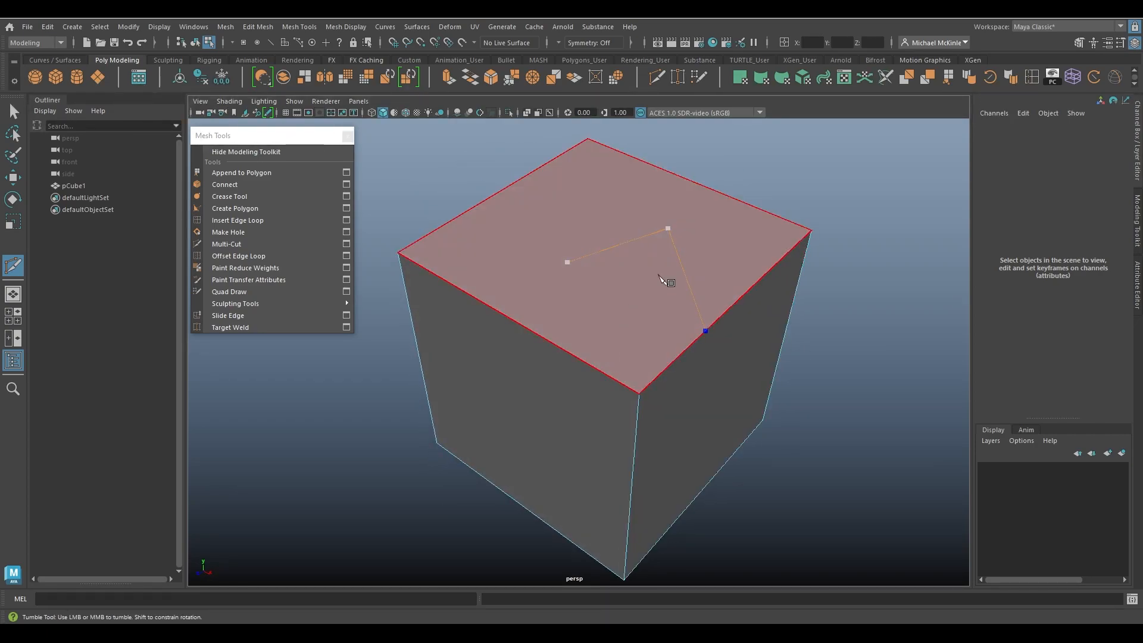
Step: Reposition both interior points of the cut line several times on the top face
mouse_move(665, 243)
left_mouse_down()
mouse_move(653, 217)
mouse_move(682, 245)
left_mouse_up()
left_click_drag(569, 261, 569, 227)
mouse_move(682, 245)
left_mouse_down()
mouse_move(660, 260)
mouse_move(671, 240)
left_mouse_up()
left_click_drag(569, 226, 544, 260)
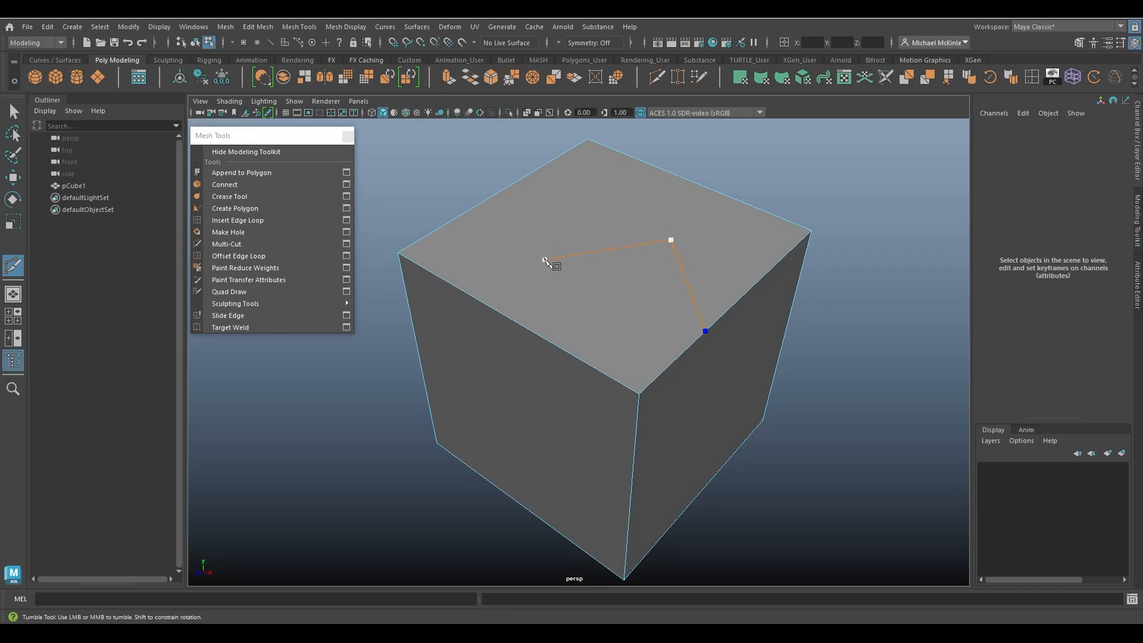
mouse_move(672, 240)
left_mouse_down()
mouse_move(671, 200)
mouse_move(659, 257)
left_mouse_up()
left_click_drag(544, 254, 648, 278)
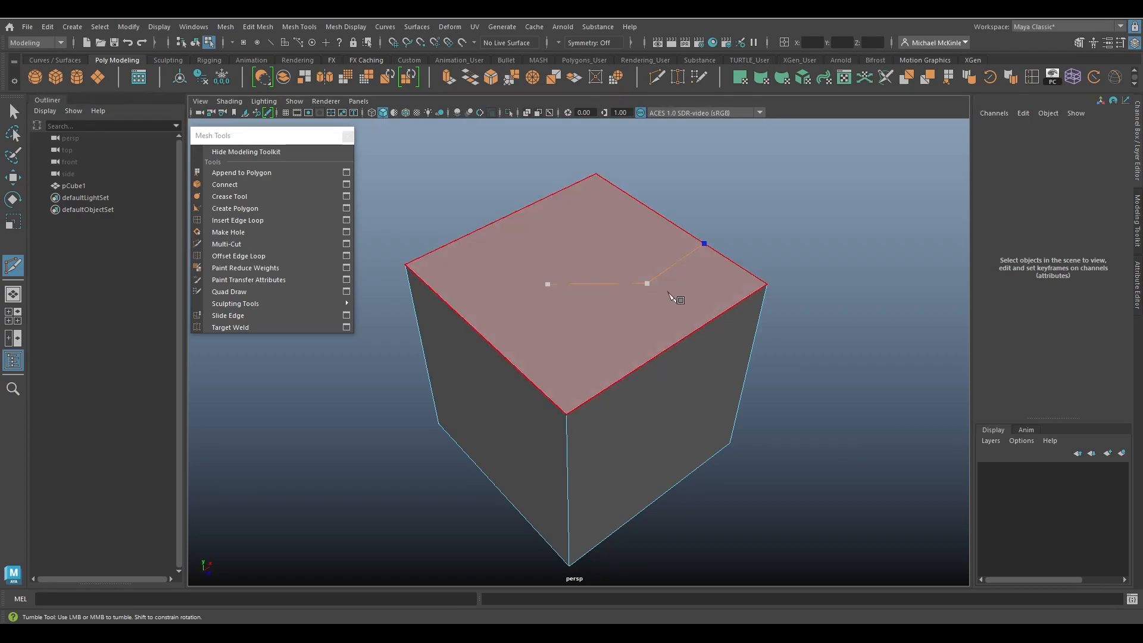
left_click_drag(604, 305, 620, 342, "alt")
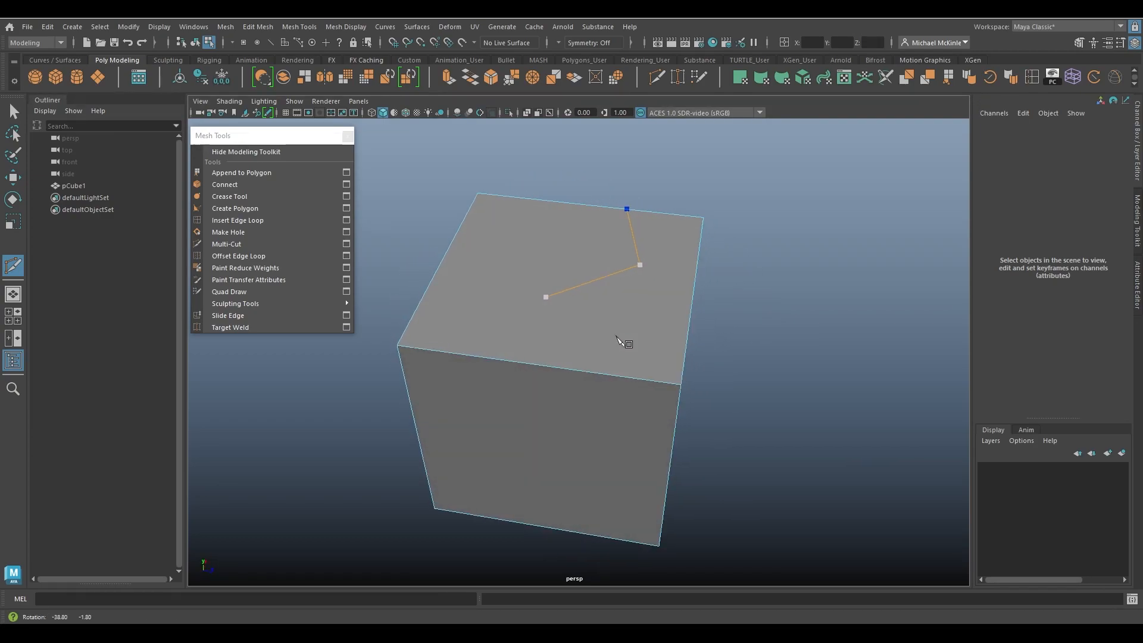
left_click_drag(546, 297, 529, 264)
left_click_drag(641, 264, 613, 256)
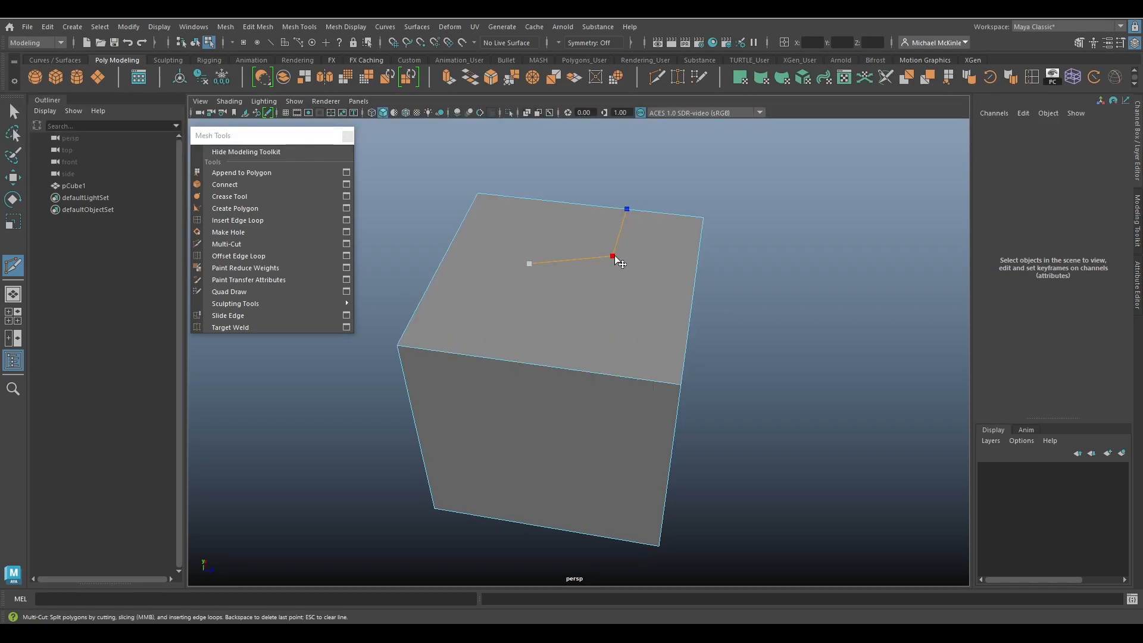
left_click_drag(602, 318, 531, 309, "alt")
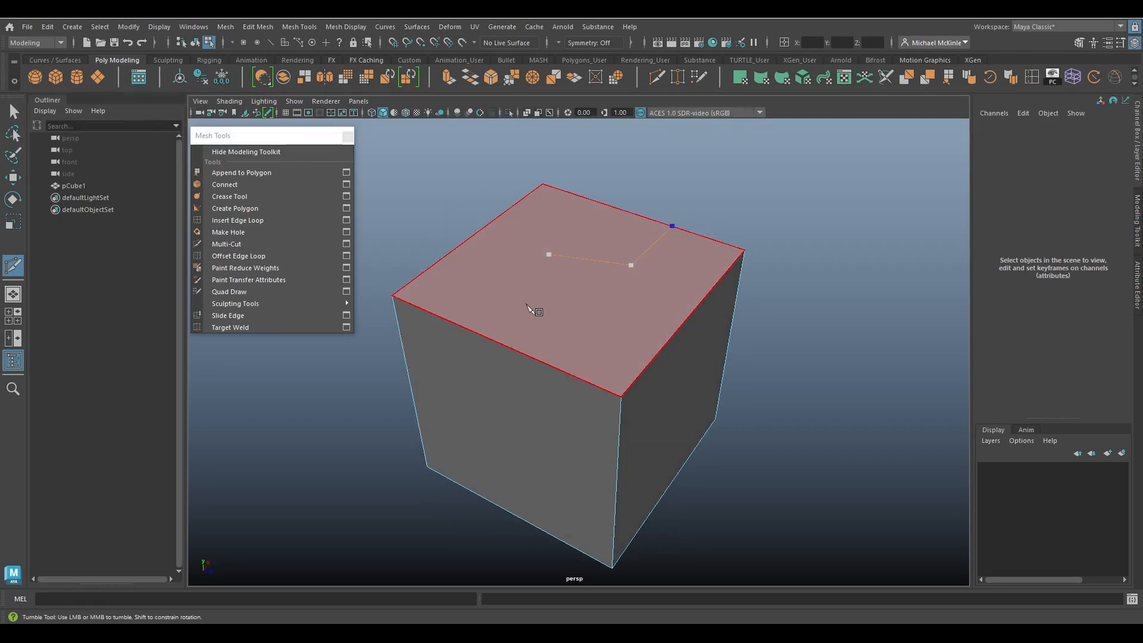
Step: End the cut line on a top-face corner, shift that end to the neighbouring corner, and undo the cut line
left_click(393, 296)
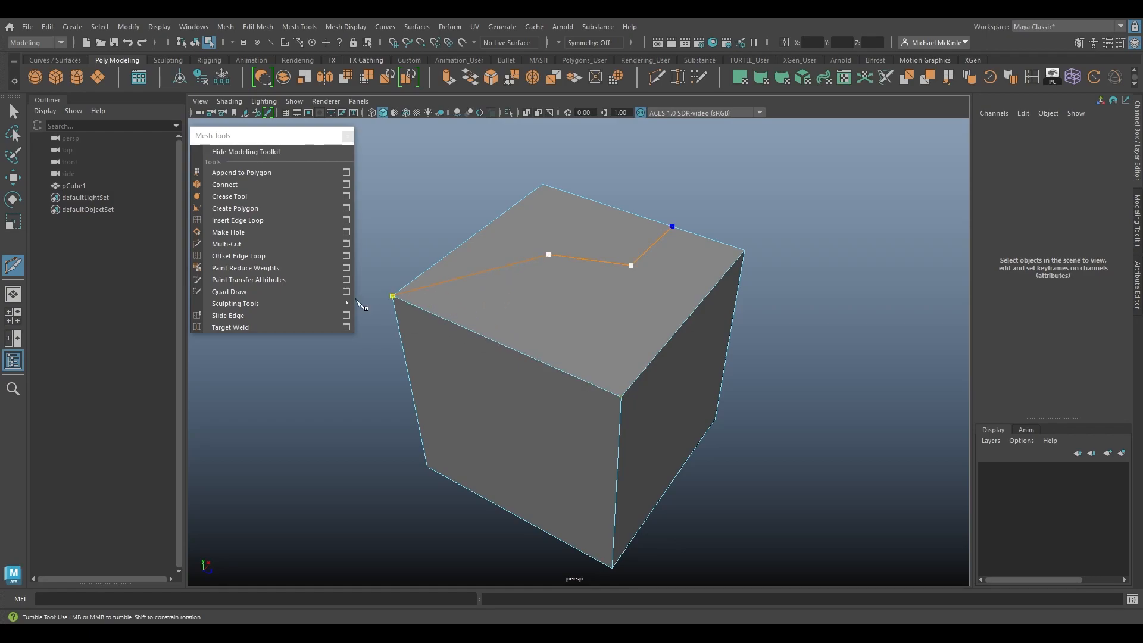
left_click_drag(393, 296, 623, 400)
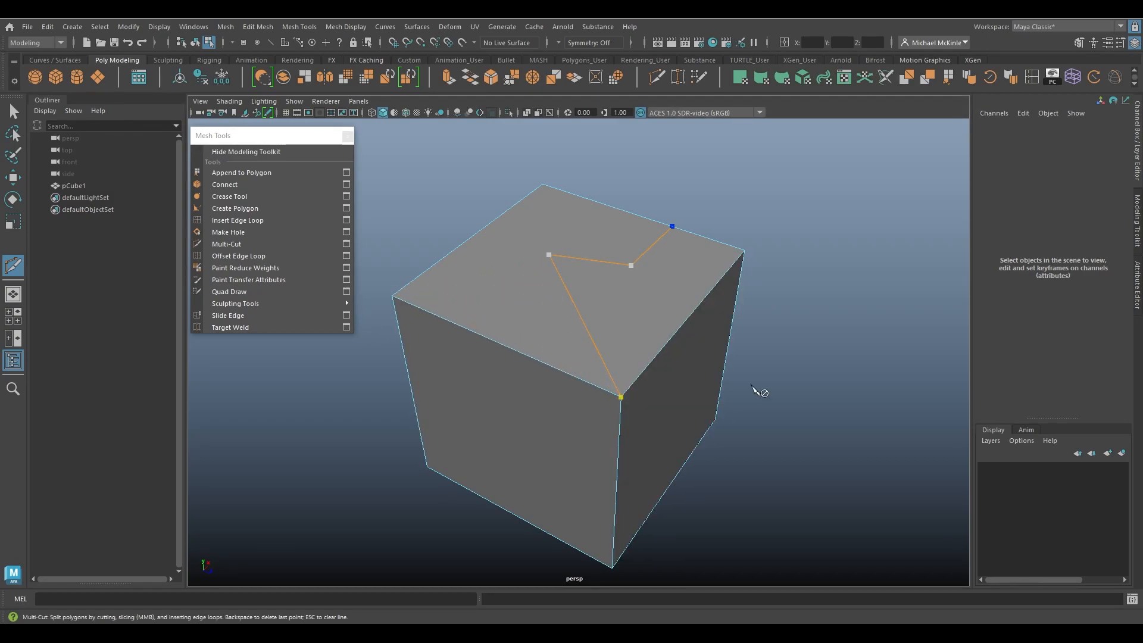
left_click_drag(667, 301, 636, 330, "alt")
key("ctrl+z")
key("ctrl+z")
key("ctrl+z")
Step: Start a new cut line on the top face's back edge and place its interior point again after undoing it
left_click(687, 233)
left_click_drag(610, 321, 670, 334, "alt")
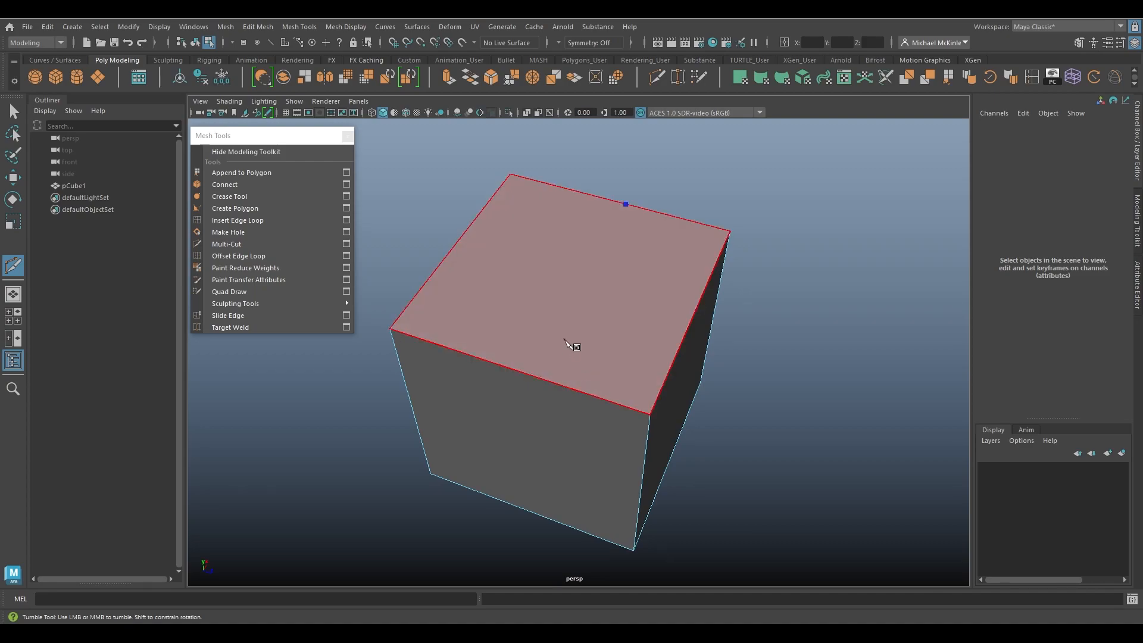
left_click(554, 281)
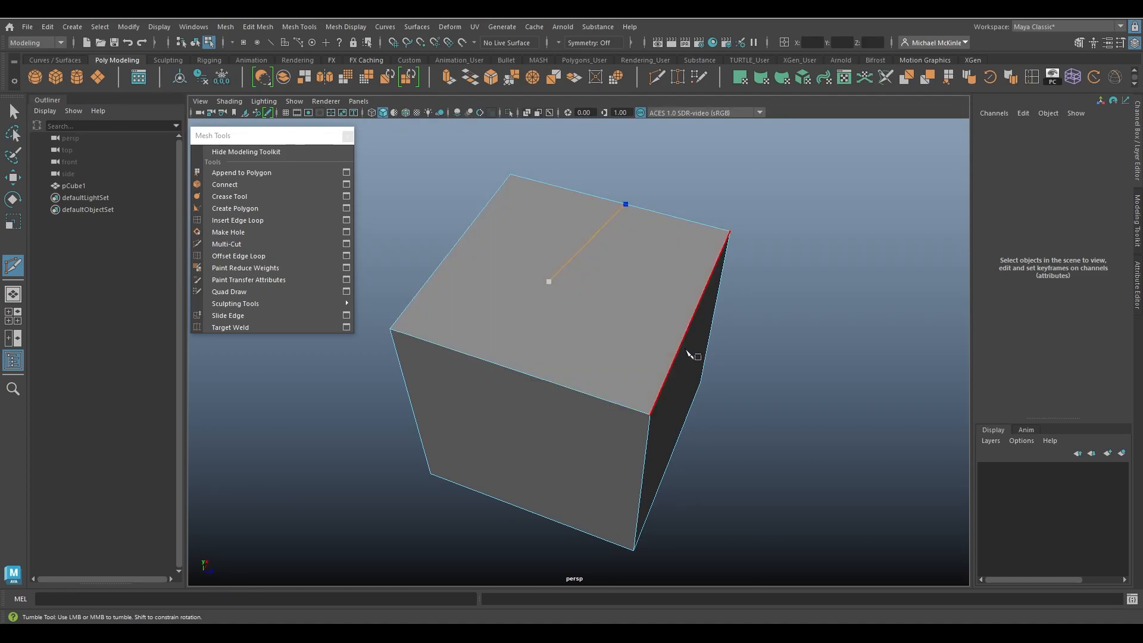
left_click_drag(679, 308, 628, 304, "alt")
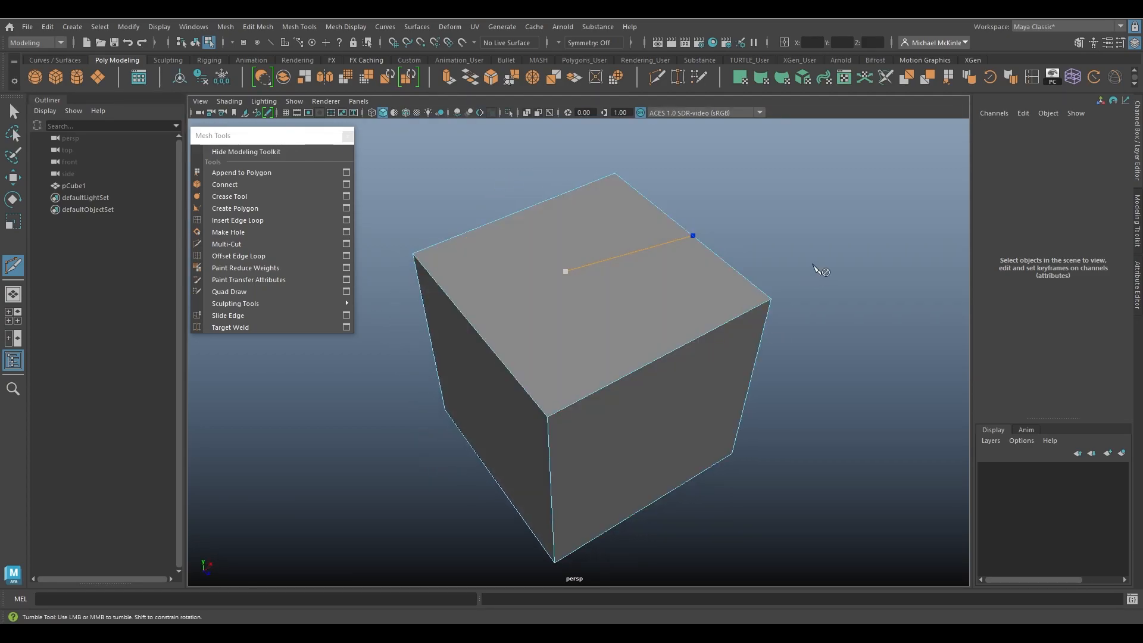
key("ctrl+z")
left_click(556, 273)
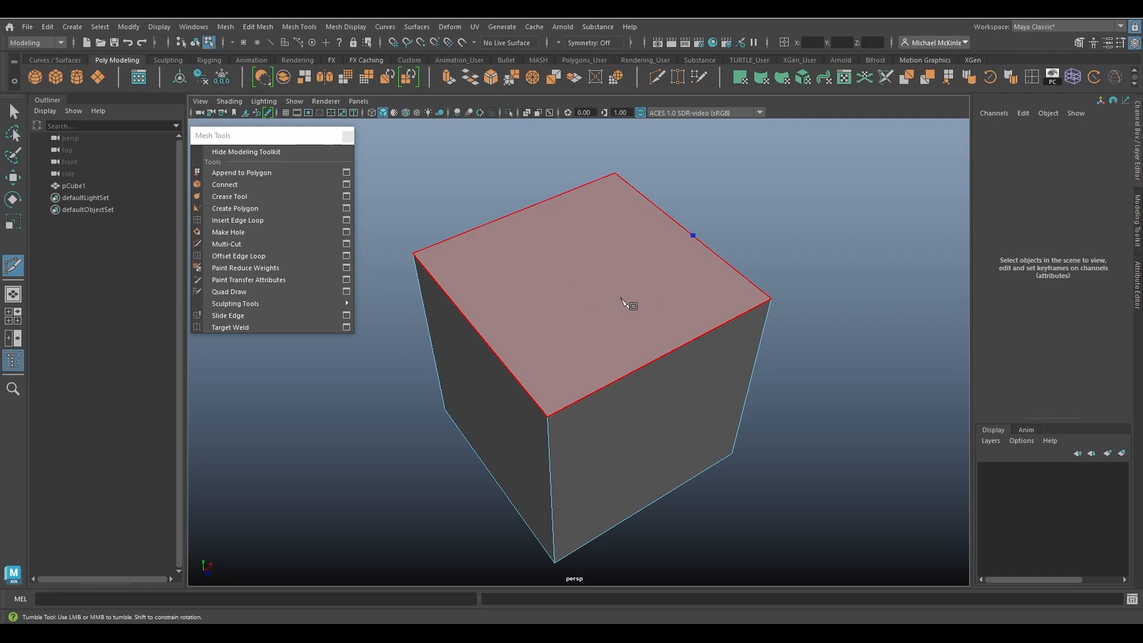
mouse_move(637, 340)
left_mouse_down("alt")
mouse_move(635, 350)
mouse_move(644, 344)
left_mouse_up("alt")
right_click_drag(640, 339, 670, 365, "alt")
left_click_drag(670, 364, 687, 341, "alt")
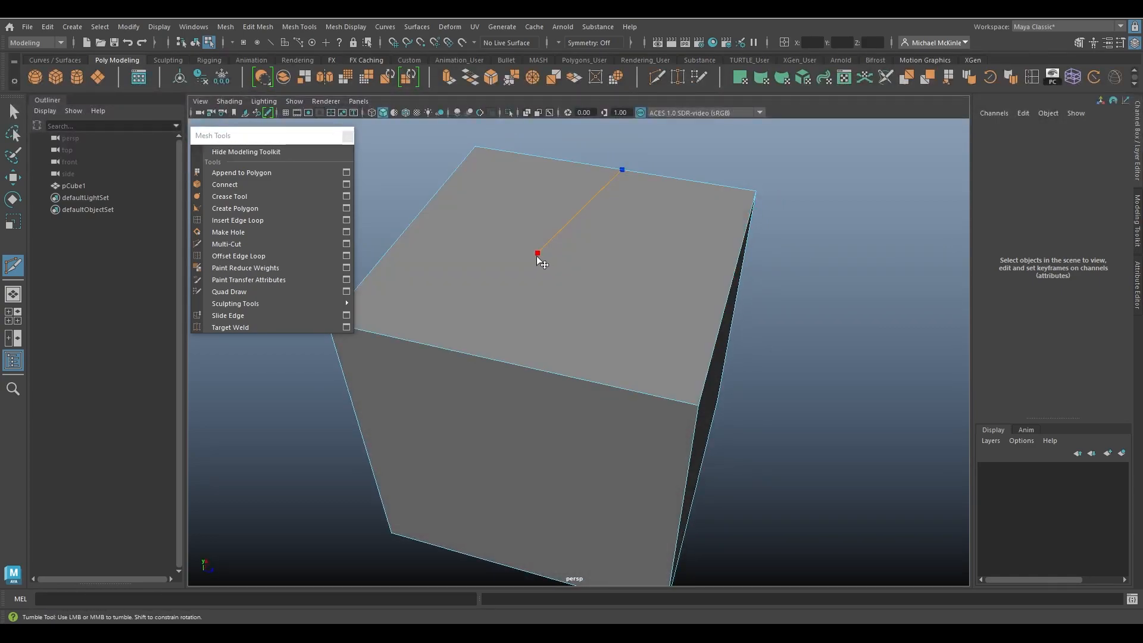
Step: Move the interior point around the top face, add a second interior point, and undo
left_click(560, 259)
left_click(662, 305)
left_click(514, 320)
left_click(505, 214)
left_click(616, 306)
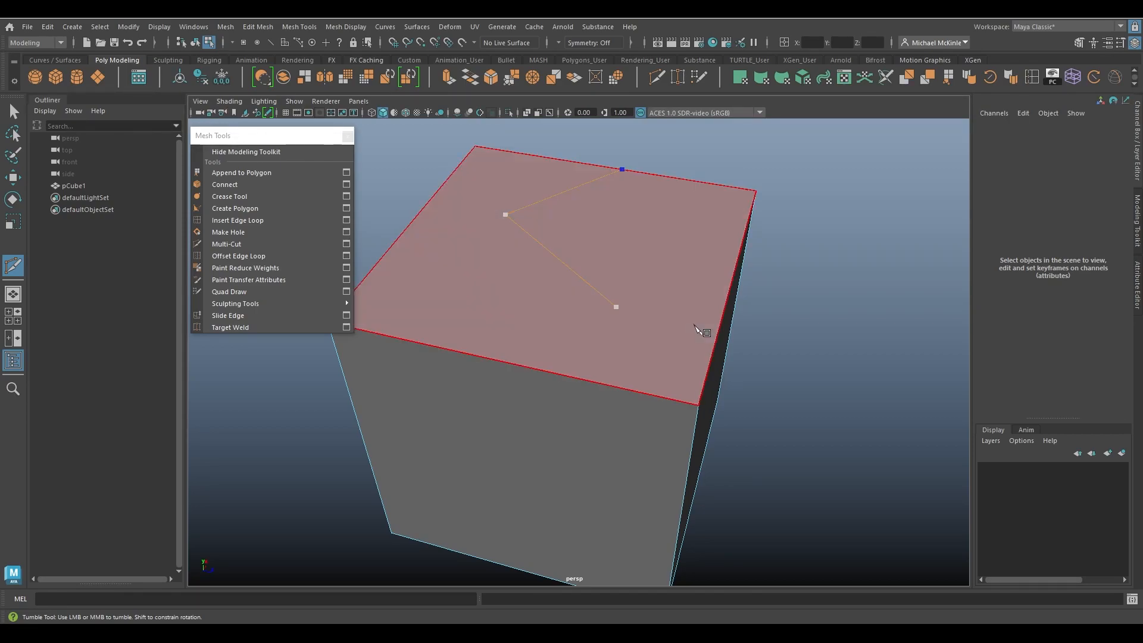
key("ctrl+z")
Step: Cut from the top face's back edge through two interior points to its front edge, and undo the cut
left_click(533, 258)
left_click(625, 304)
left_click(483, 357)
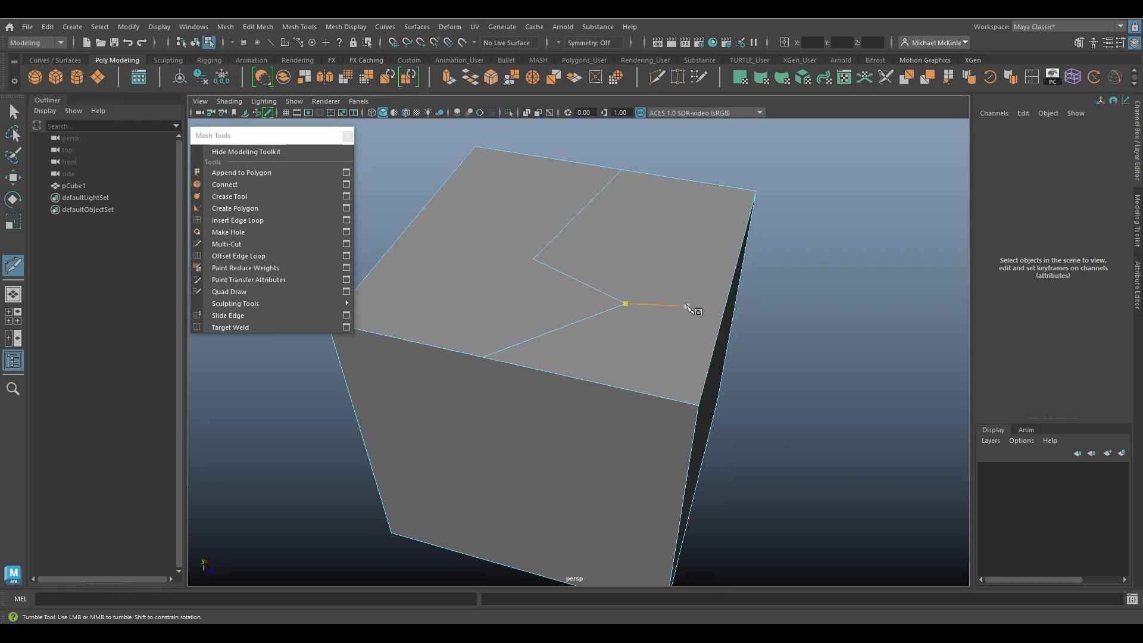
left_click_drag(740, 351, 704, 349, "alt")
key("ctrl+z")
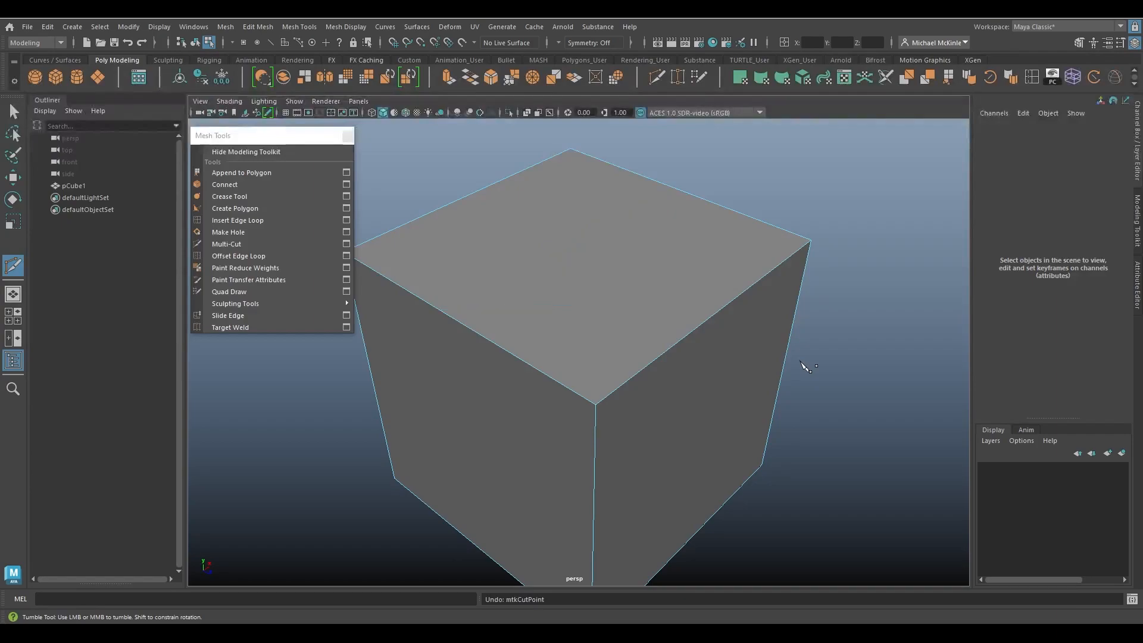
left_click_drag(598, 296, 620, 298, "alt")
middle_click_drag(620, 298, 669, 324, "alt")
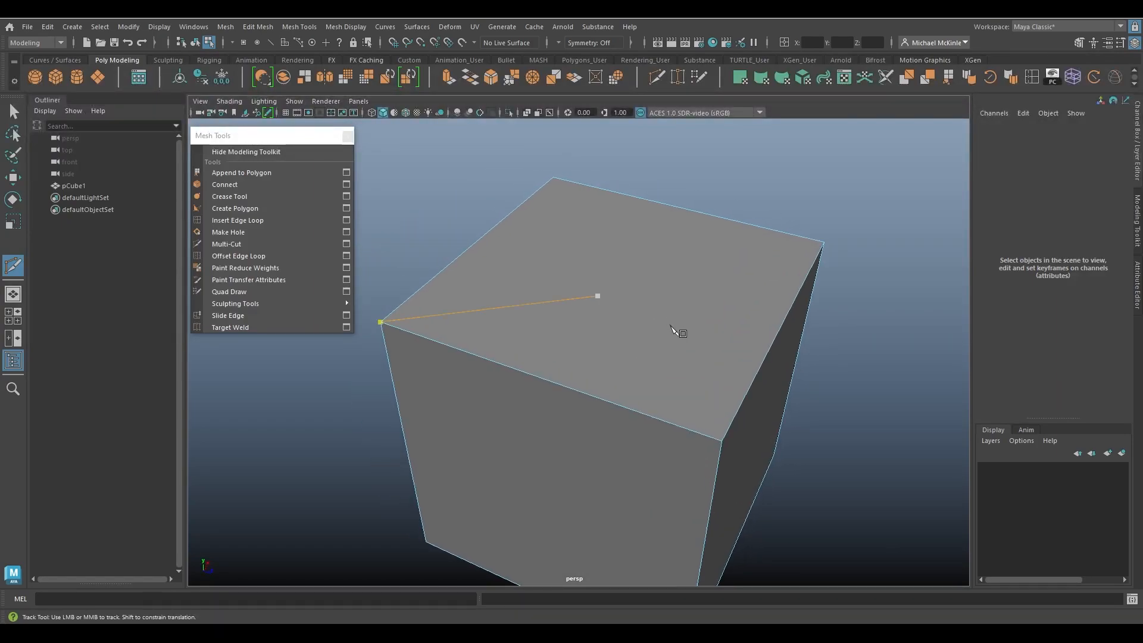
left_click_drag(672, 328, 766, 350, "alt")
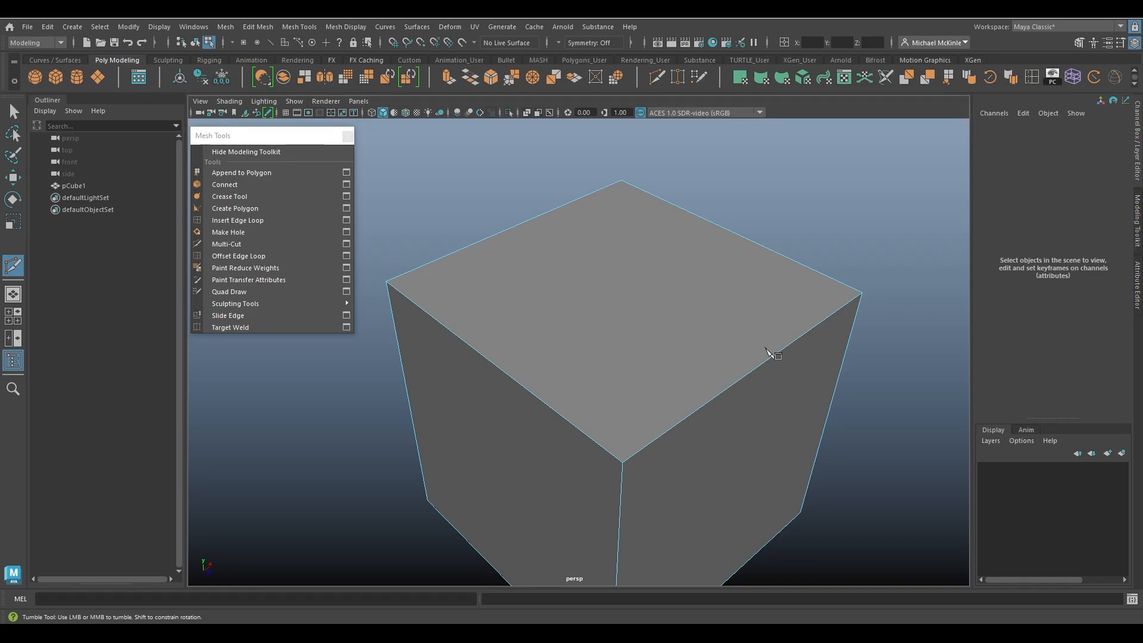
left_click_drag(655, 363, 729, 298, "alt")
scroll(714, 298, "down", 2)
left_click(712, 298)
left_click_drag(617, 292, 748, 268, "alt")
scroll(665, 315, "down", 3)
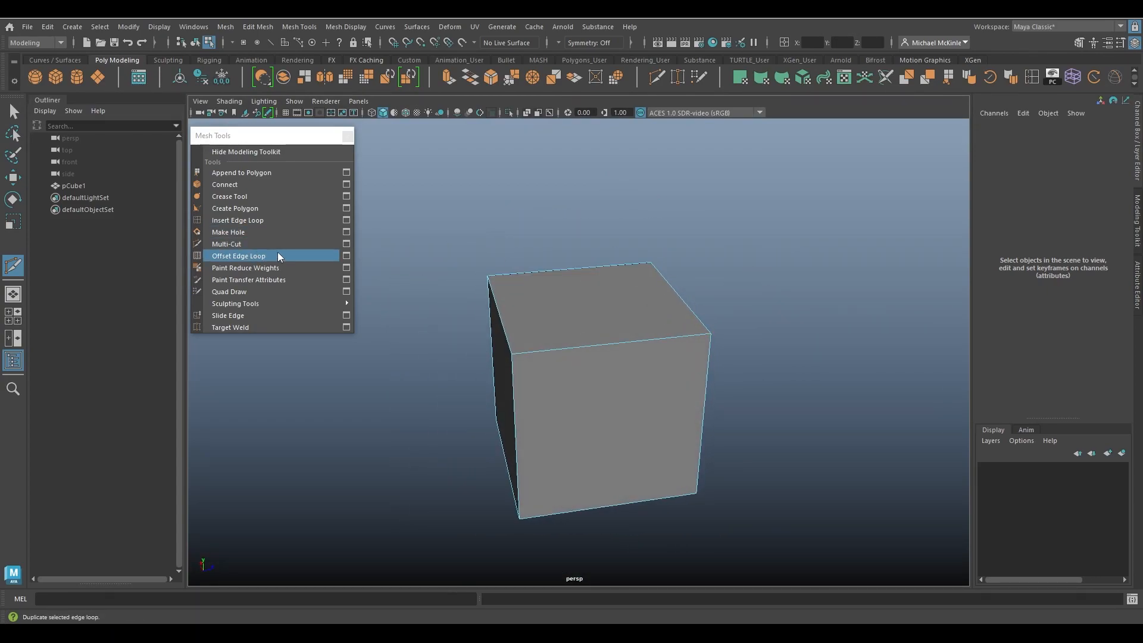
Step: Open the Multi-Cut tool's settings window and place it clear of the cube
left_click(347, 247)
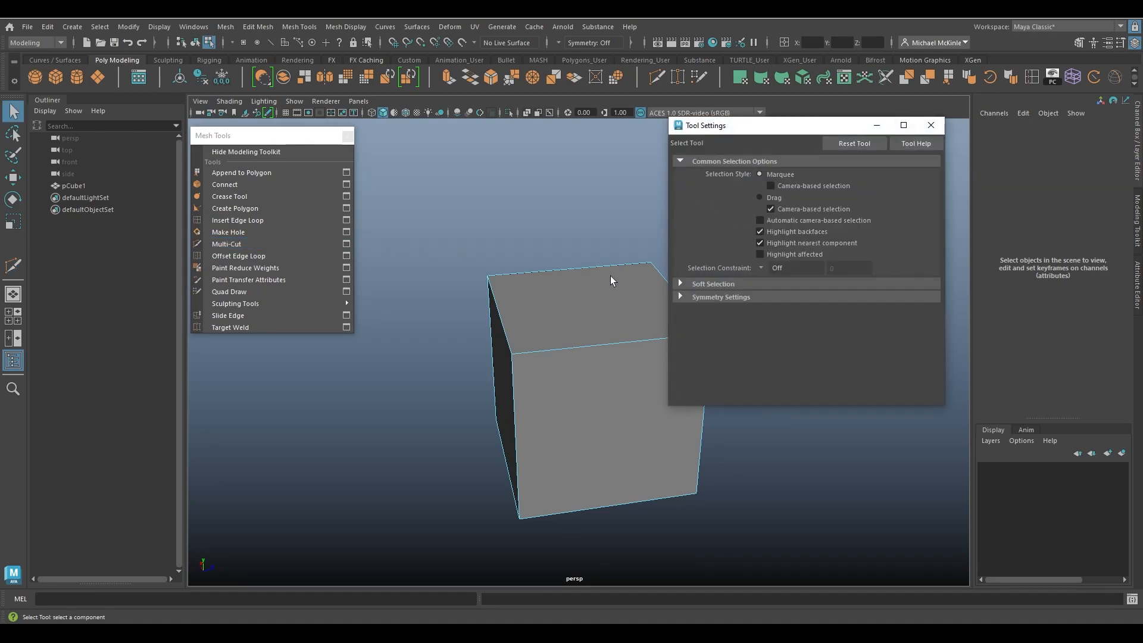
left_click_drag(784, 131, 835, 134)
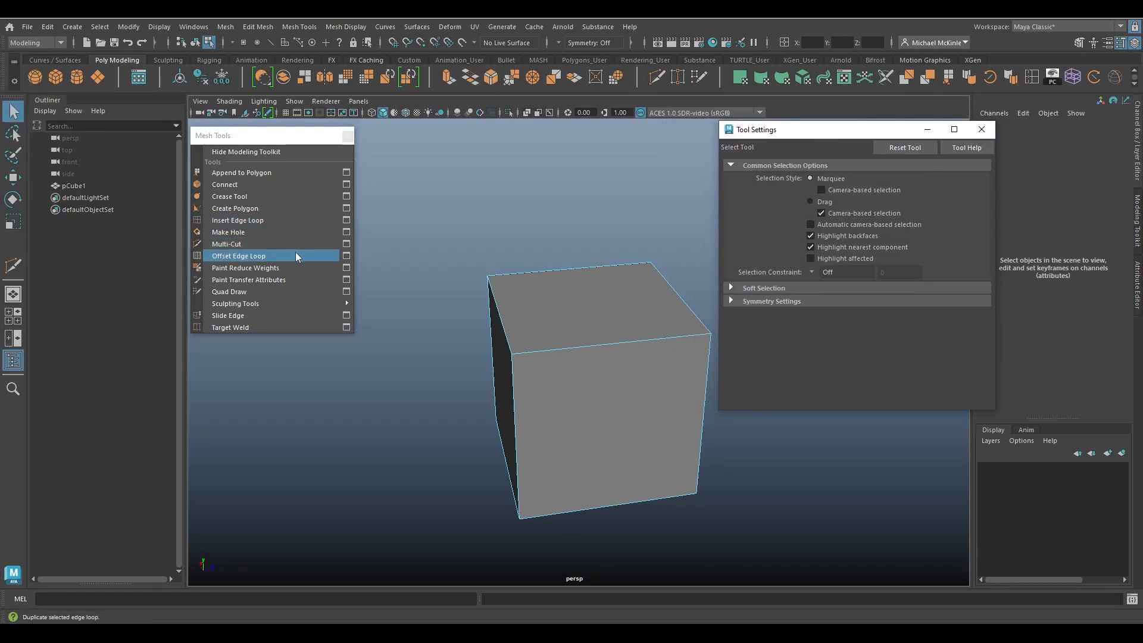
left_click(254, 244)
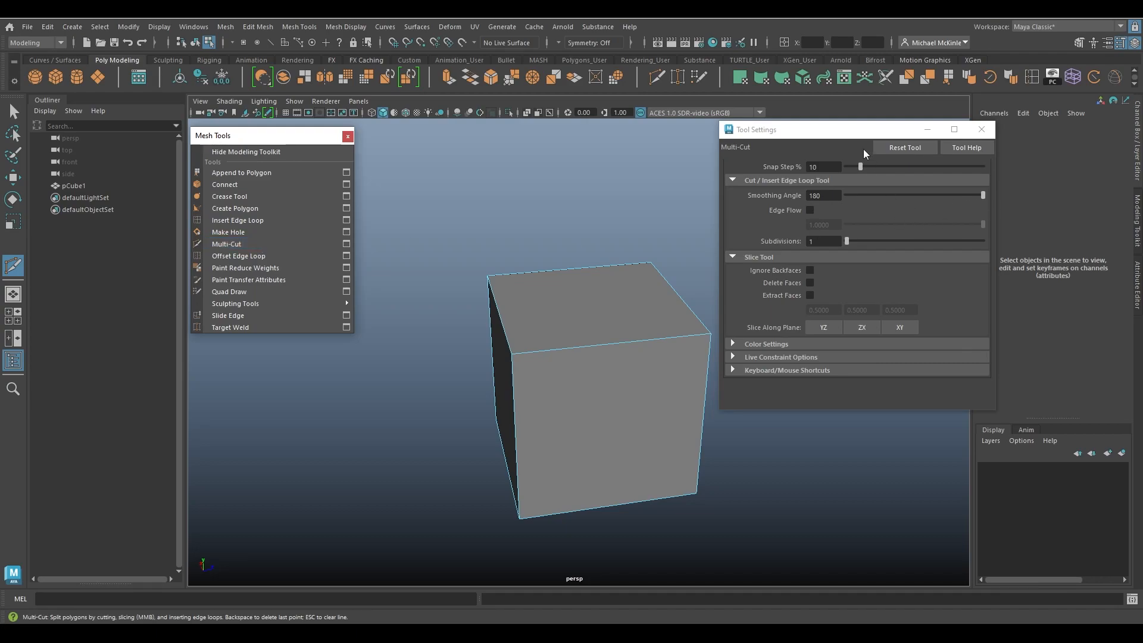
left_click_drag(847, 130, 863, 135)
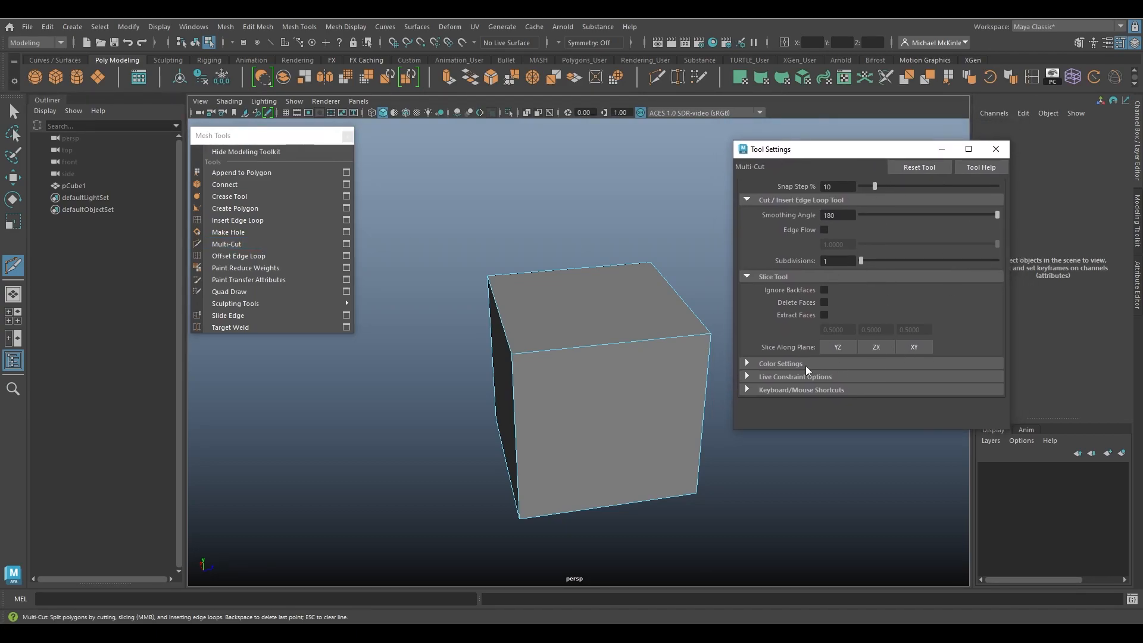
Step: Place a cut point on the cube's top back edge and test connecting it to edges and faces on other sides
left_click(512, 354)
left_click_drag(581, 327, 564, 342, "alt")
key("Escape")
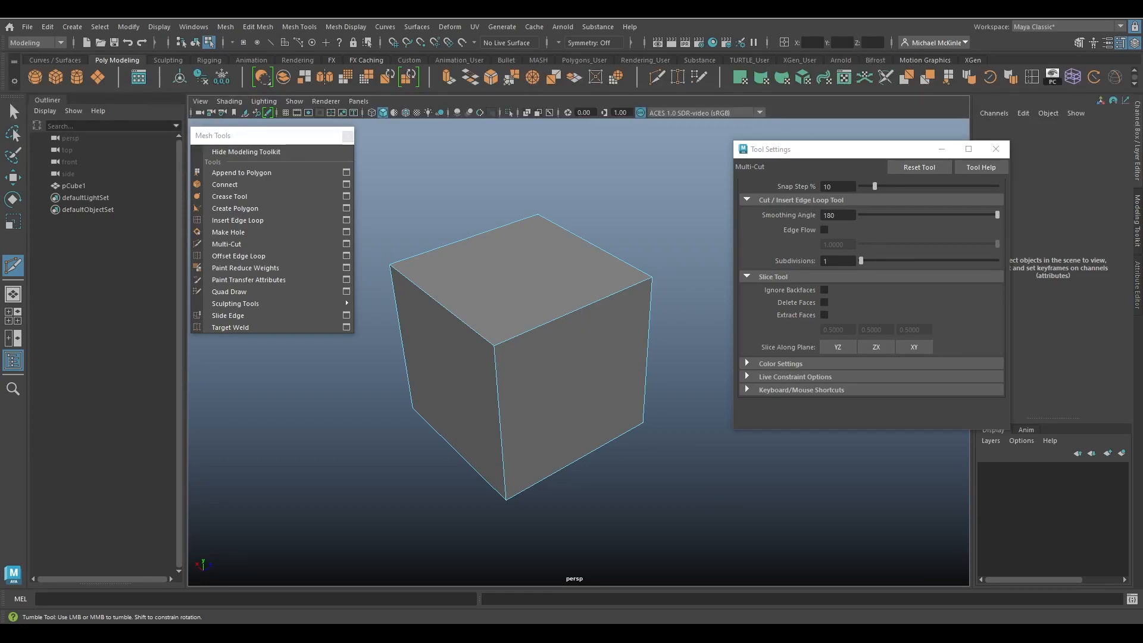
left_click(494, 346)
right_click_drag(494, 345, 601, 325, "alt")
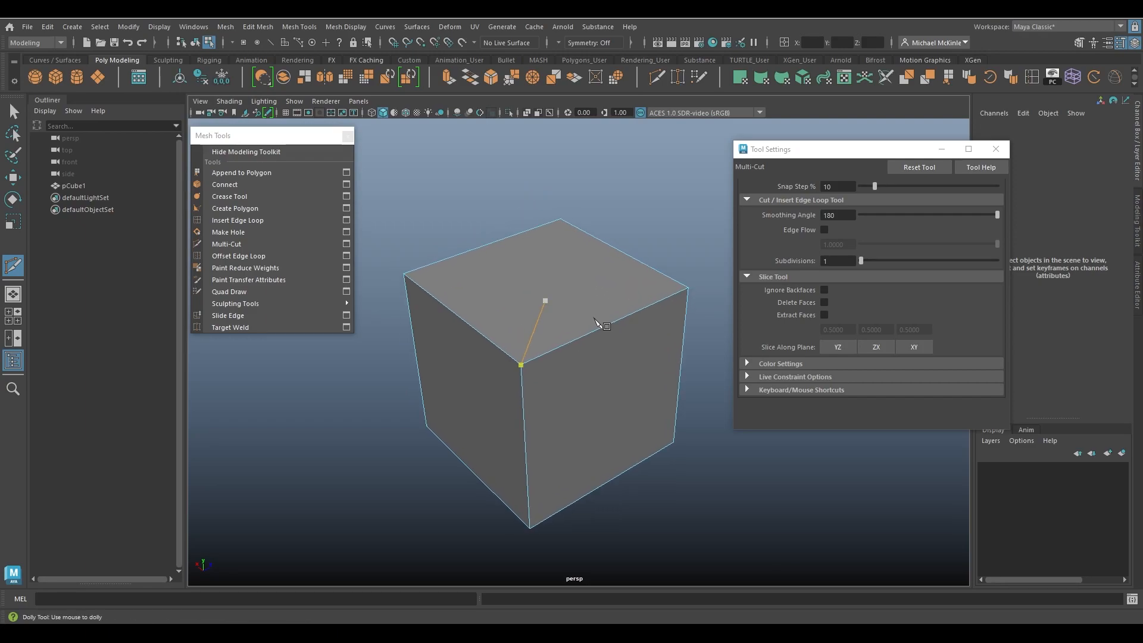
left_click_drag(599, 324, 560, 253, "alt")
left_click_drag(522, 322, 591, 444, "alt")
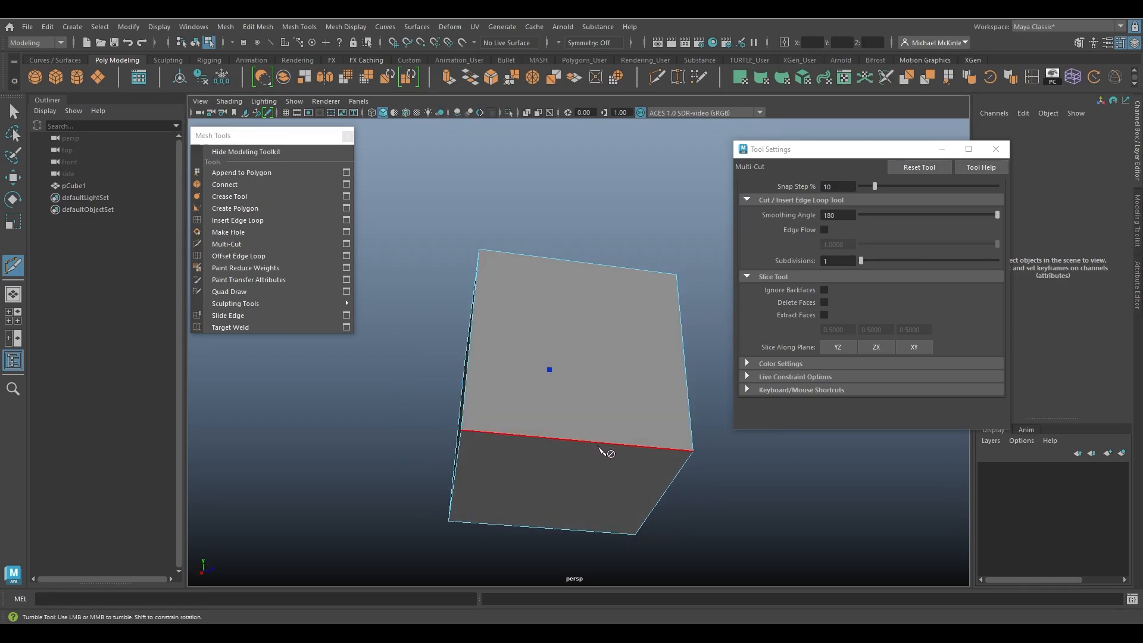
left_click_drag(604, 416, 562, 368, "alt")
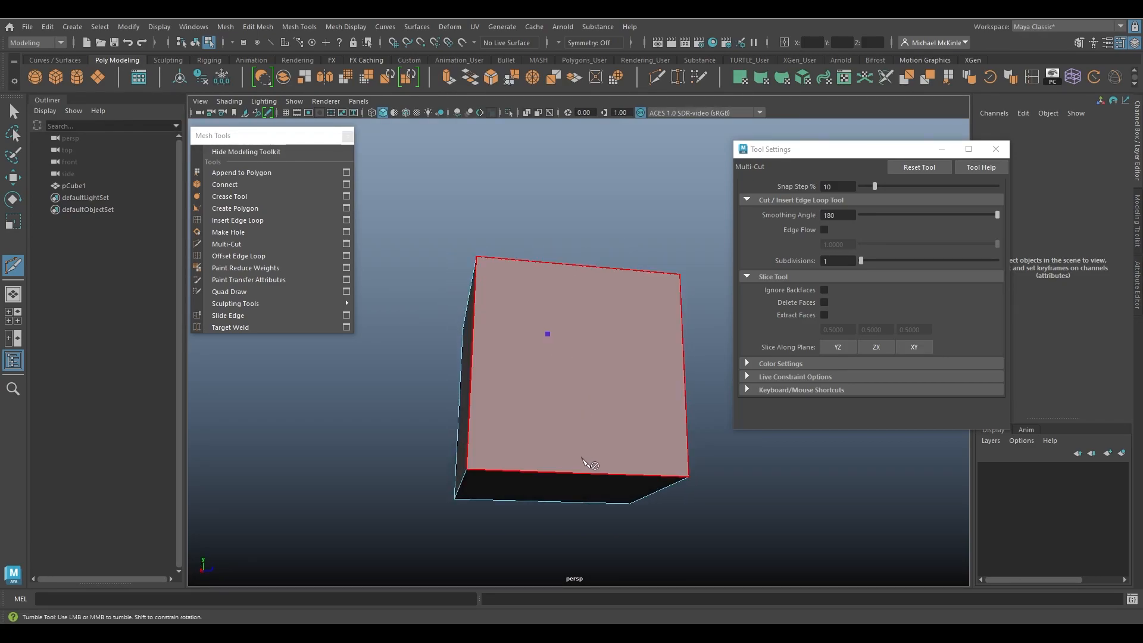
left_click_drag(599, 420, 595, 461, "alt")
left_click(560, 237)
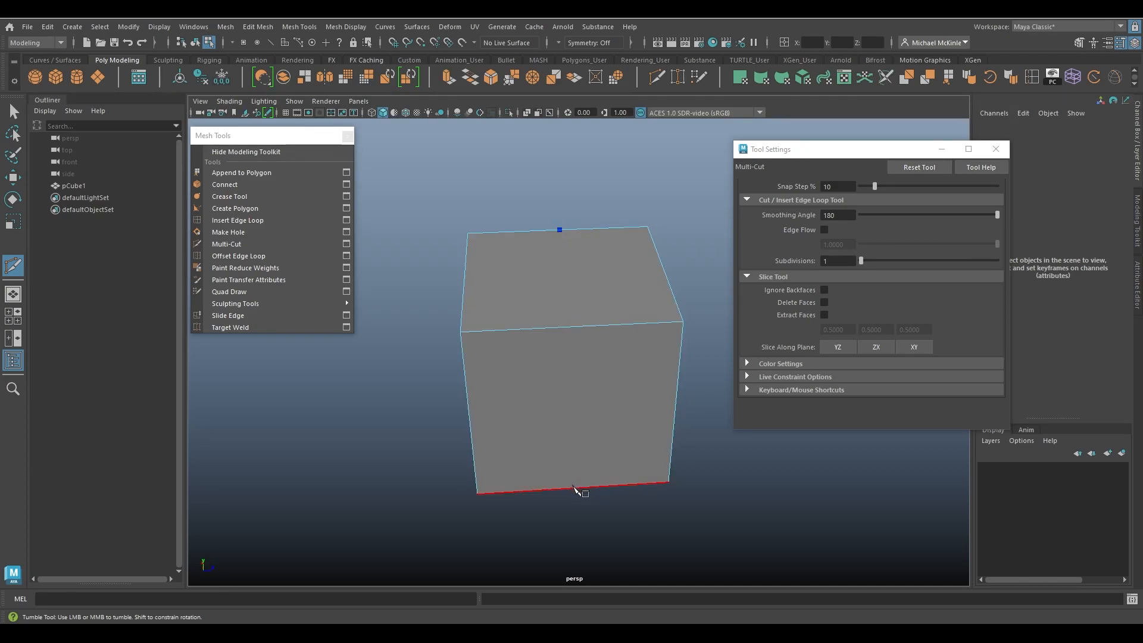
left_click_drag(575, 490, 580, 460, "alt")
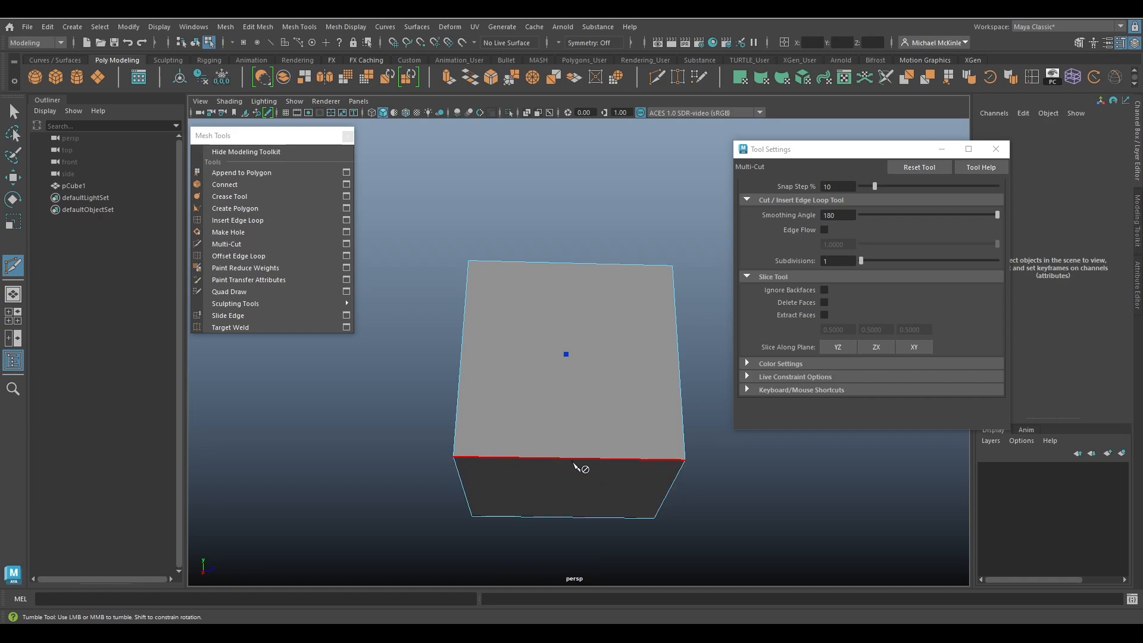
left_click_drag(566, 428, 554, 344, "alt")
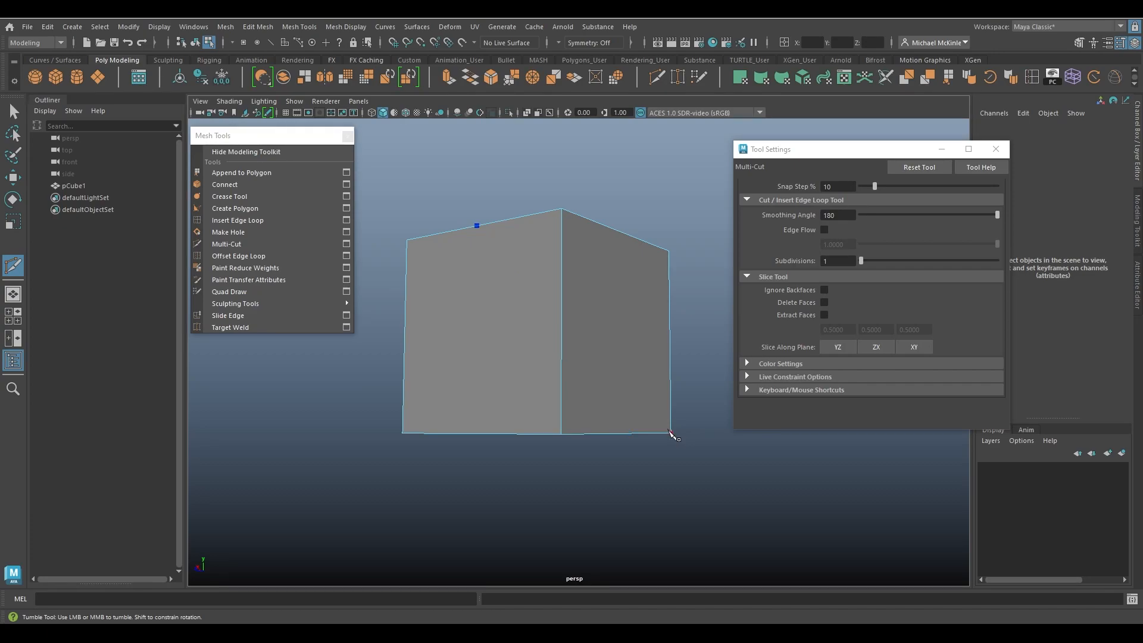
mouse_move(562, 348)
left_mouse_down("alt")
mouse_move(583, 352)
mouse_move(551, 332)
mouse_move(557, 345)
left_mouse_up("alt")
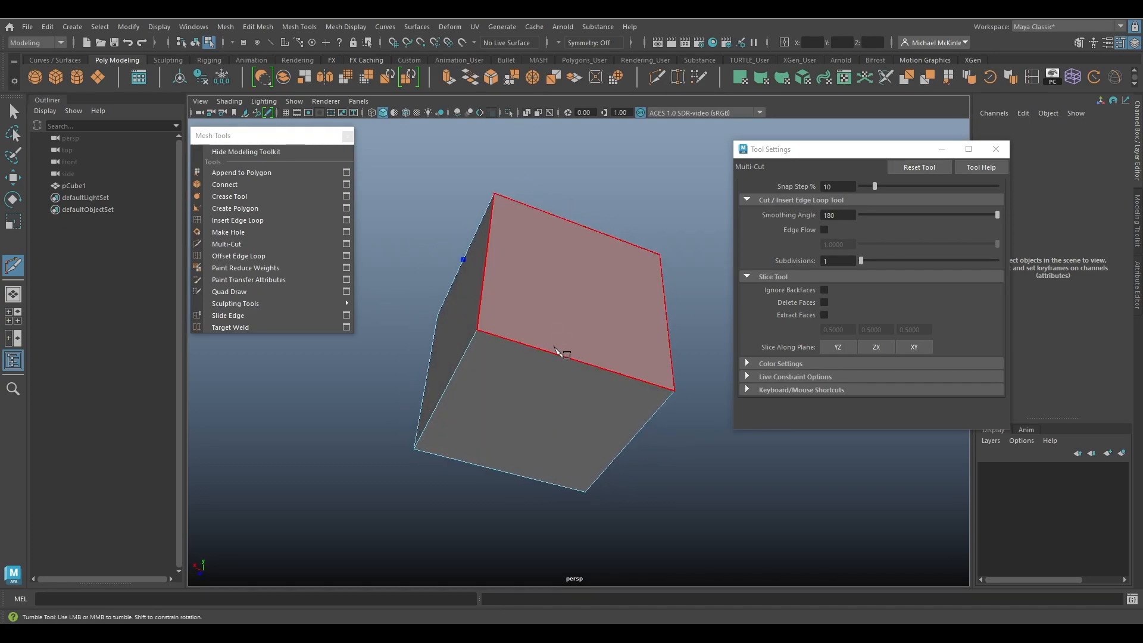
Step: Lay a cut line from a top edge over the shared vertical edge to the adjacent face's bottom edge, and remove its points
left_click(572, 359)
left_click_drag(597, 337, 470, 298, "alt")
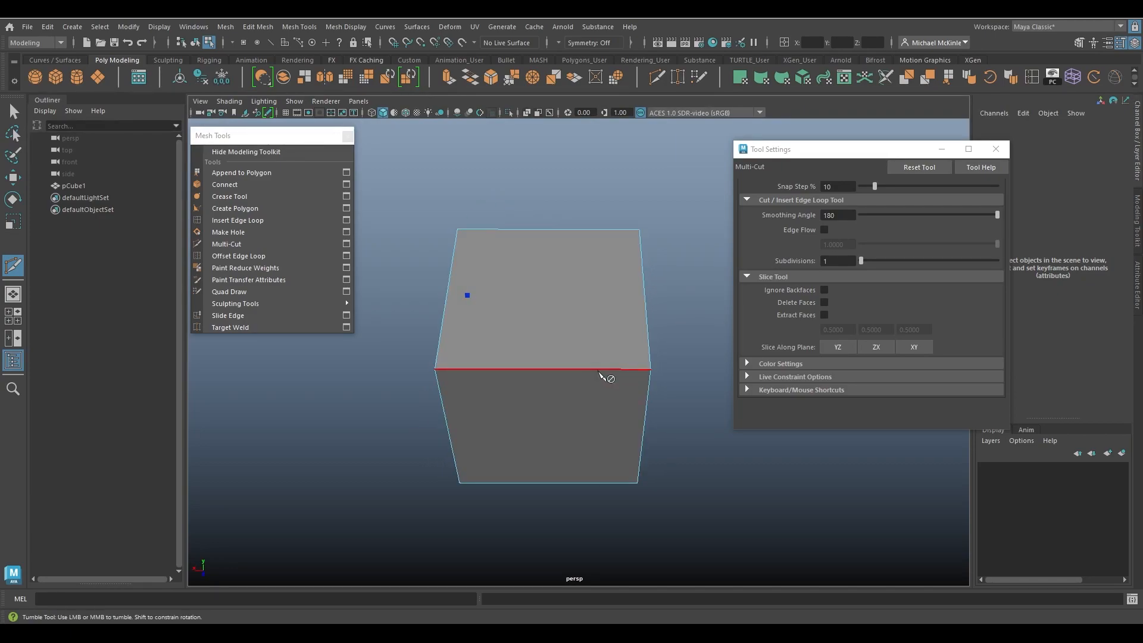
left_click_drag(539, 365, 578, 438, "alt")
left_click(450, 274)
left_click(542, 355)
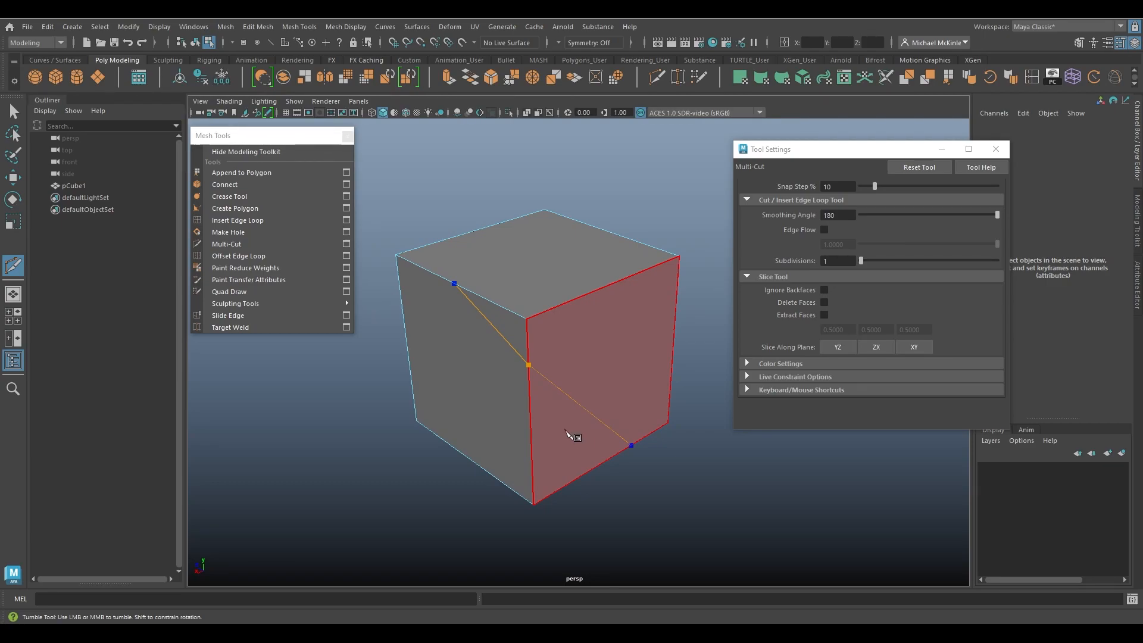
key("BackSpace")
key("BackSpace")
Step: Reset the Move tool's settings and the Multi-Cut tool's settings to their defaults
key("w")
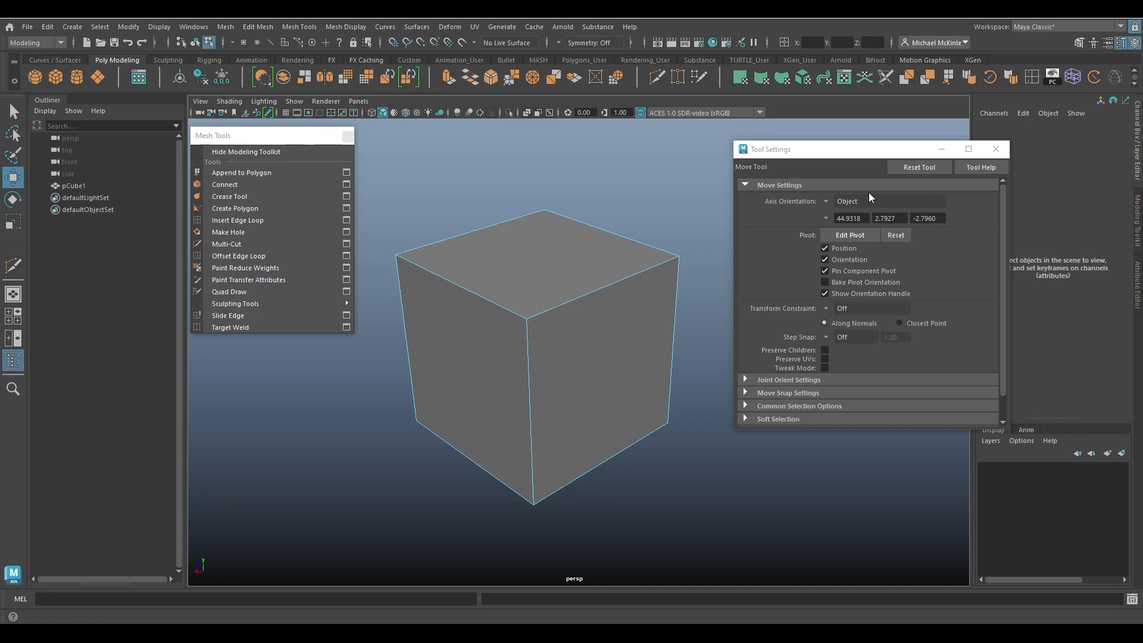
left_click(911, 167)
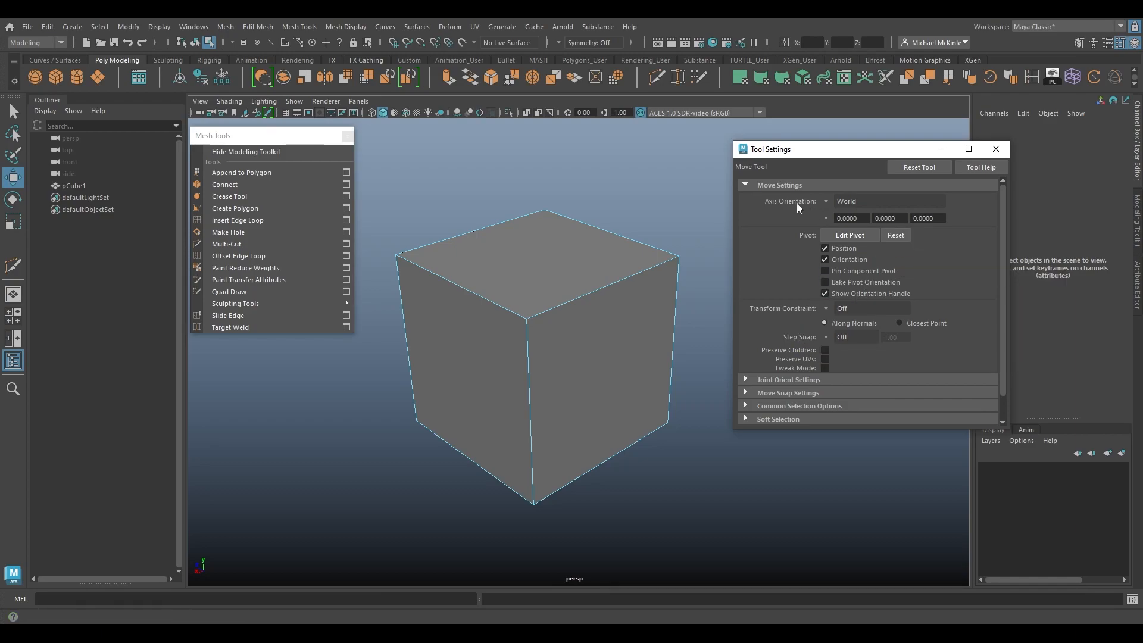
left_click(231, 246)
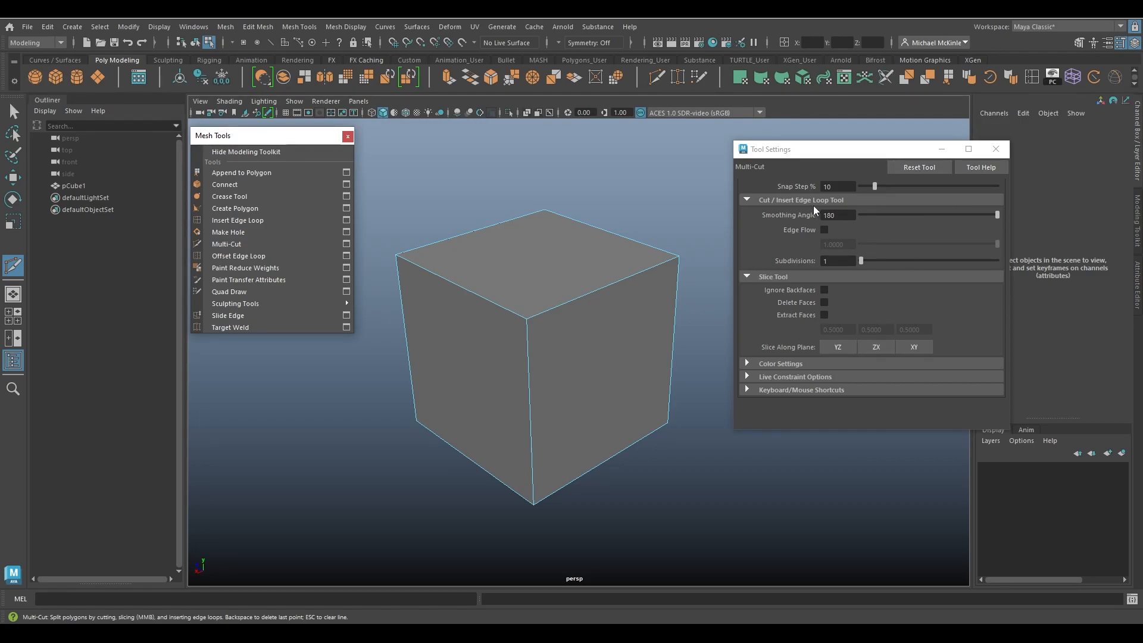
left_click(904, 176)
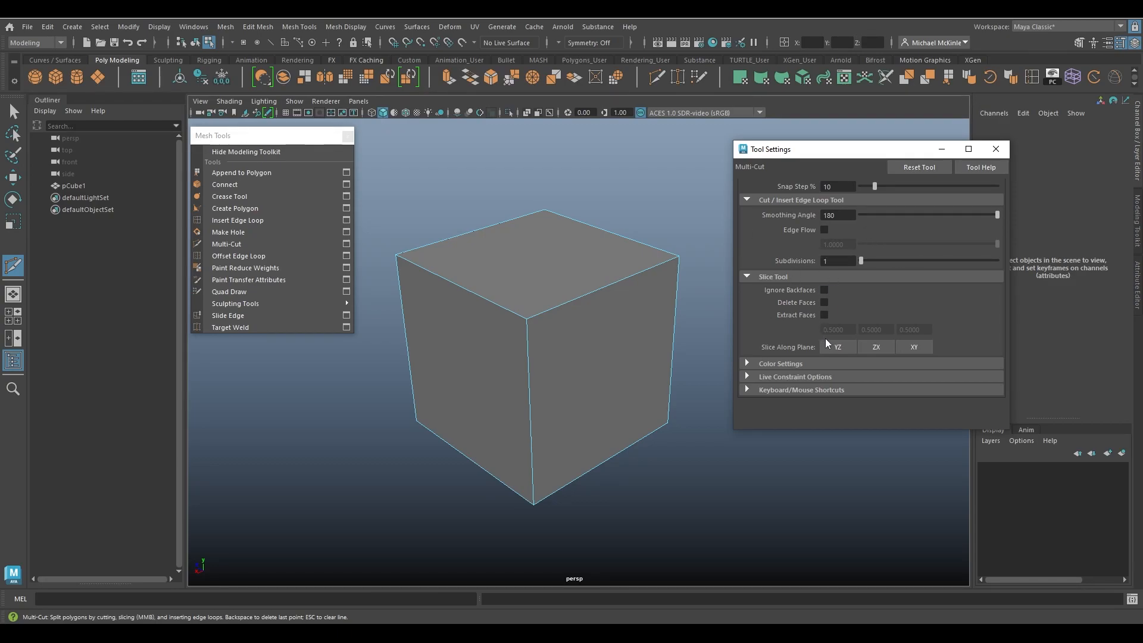
Step: Expand Multi-Cut's Color Settings, Live Constraint Options and Keyboard/Mouse Shortcuts, and examine the list of shortcuts
left_click(777, 390)
left_click(781, 377)
left_click(783, 364)
scroll(857, 352, "down", 5)
scroll(866, 356, "down", 4)
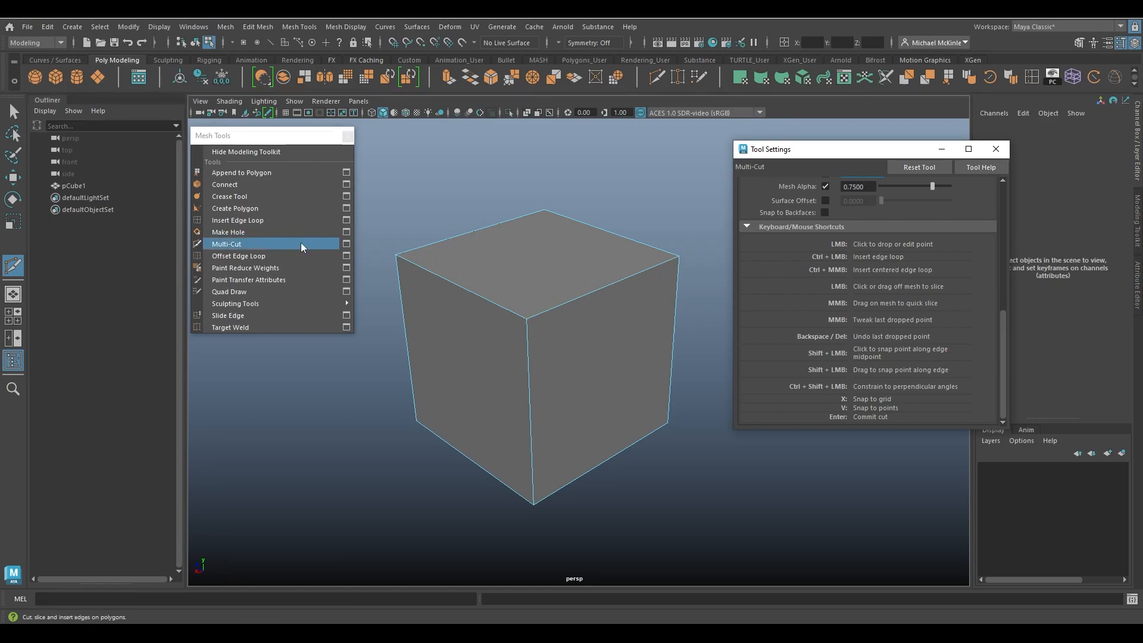
Step: Drop a cut point on a top-face corner of the cube and remove it
left_click_drag(552, 264, 618, 283, "alt")
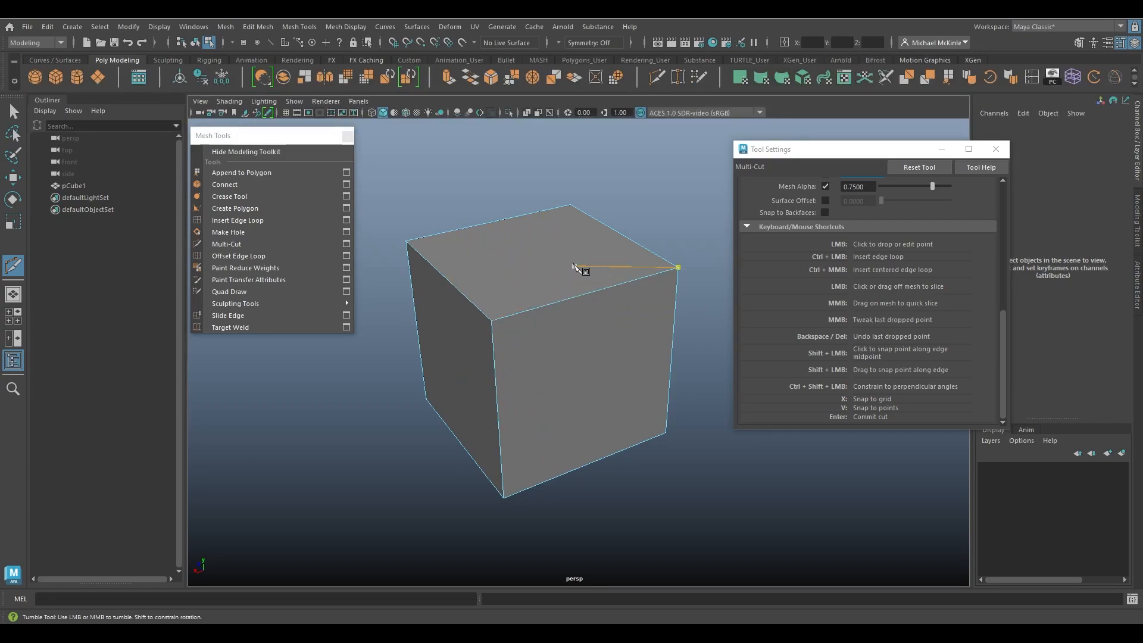
left_click(677, 268)
key("BackSpace")
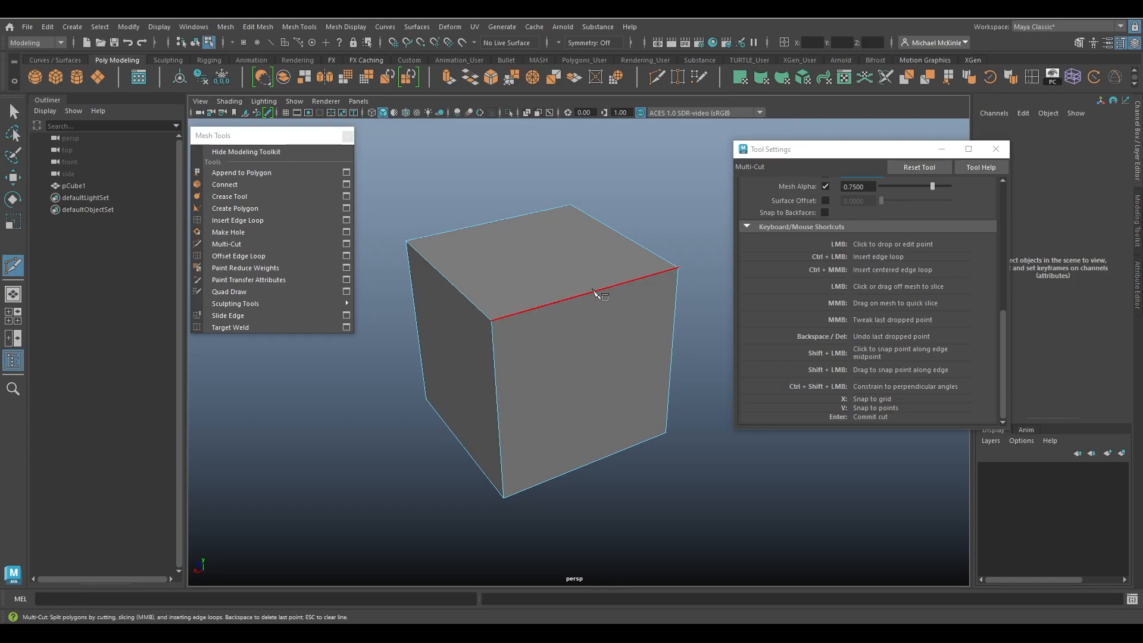
Step: Insert a centered edge loop and a further edge loop around the cube with Multi-Cut, and undo them
left_click_drag(606, 286, 592, 312, "alt")
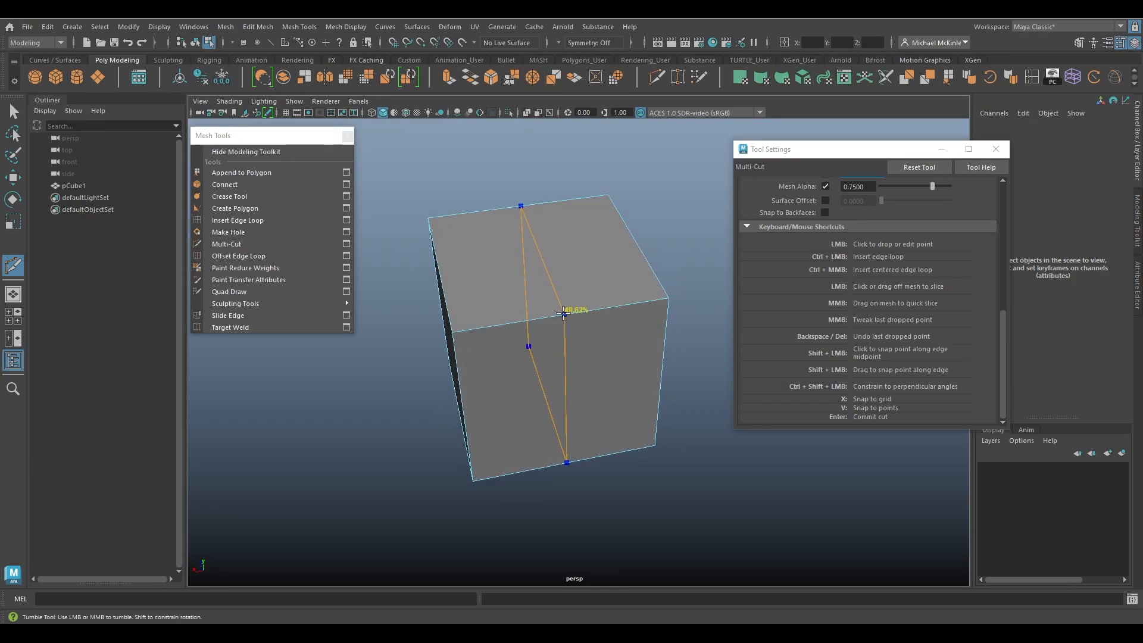
middle_click(601, 306, "ctrl")
left_click(555, 319, "ctrl")
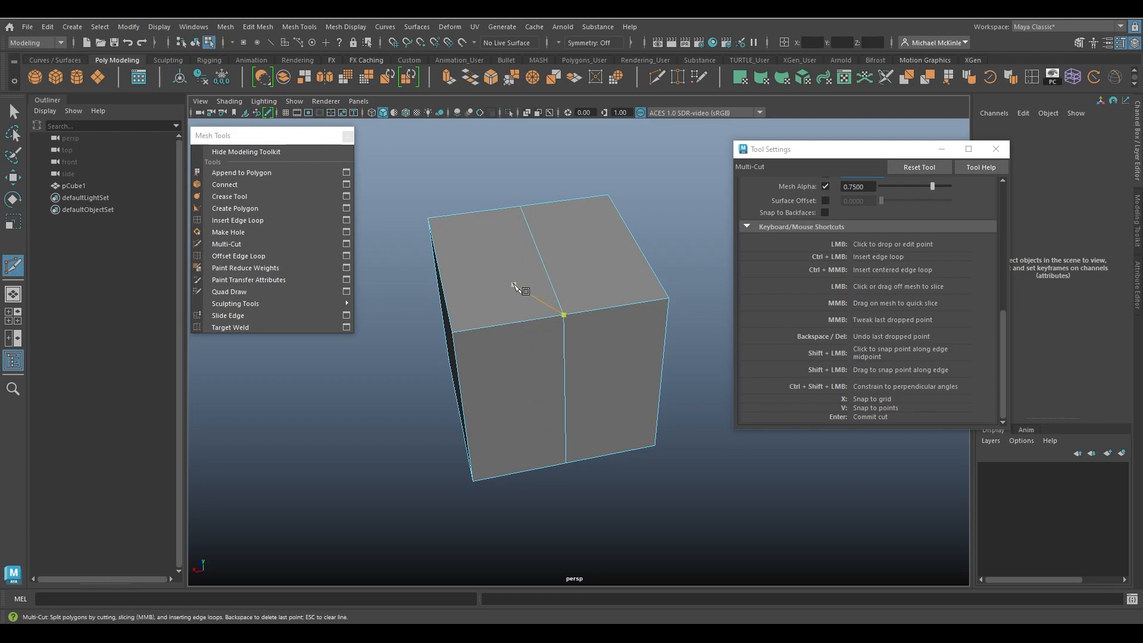
left_click_drag(523, 286, 535, 277, "alt")
left_click(536, 277, "ctrl")
mouse_move(591, 332)
left_mouse_down("alt")
mouse_move(632, 357)
mouse_move(605, 316)
left_mouse_up("alt")
key("ctrl+z")
key("ctrl+z")
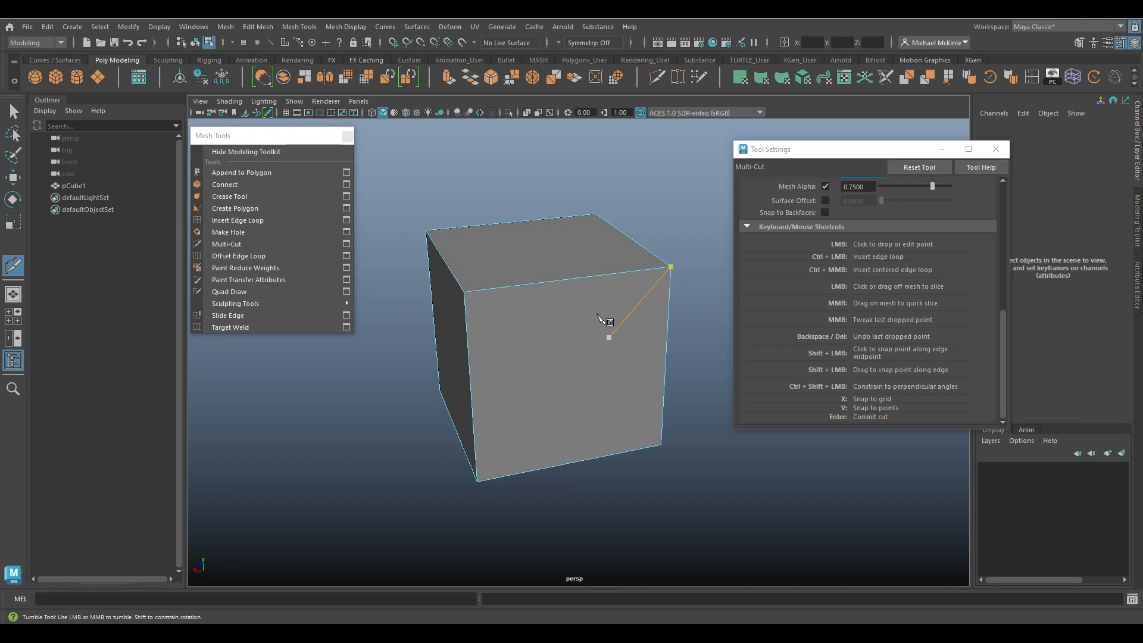
key("BackSpace")
Step: Make a quick slice with Multi-Cut directly on the cube's front face, and undo it
mouse_move(607, 365)
left_mouse_down("alt")
mouse_move(556, 387)
mouse_move(587, 358)
mouse_move(610, 360)
left_mouse_up("alt")
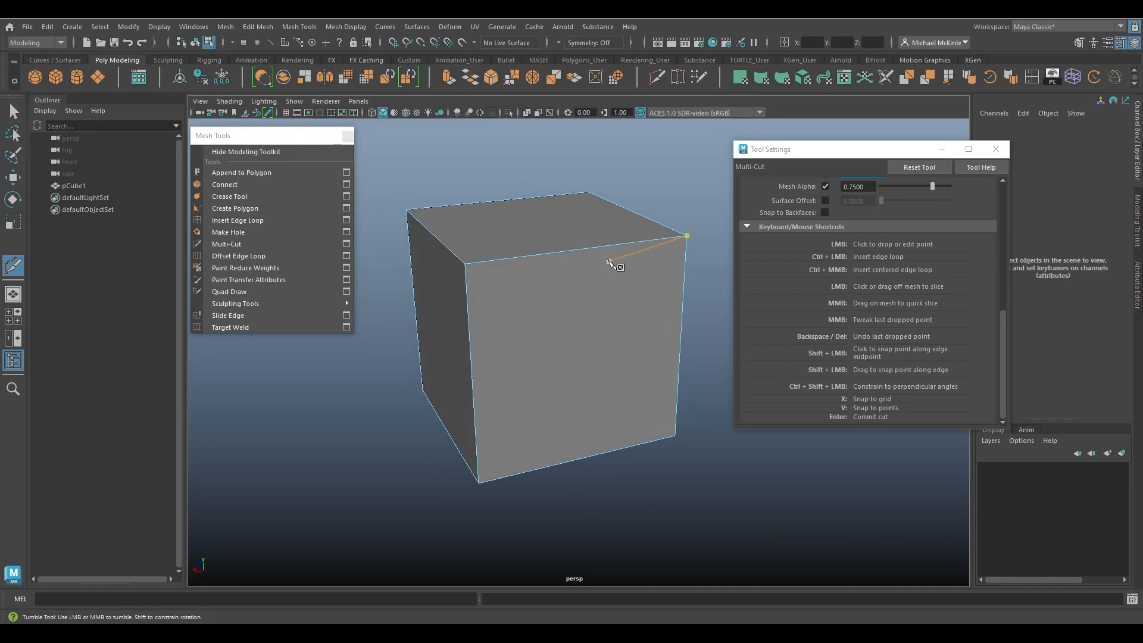
middle_click_drag(558, 449, 556, 462)
left_click_drag(659, 425, 678, 381, "alt")
key("ctrl+z")
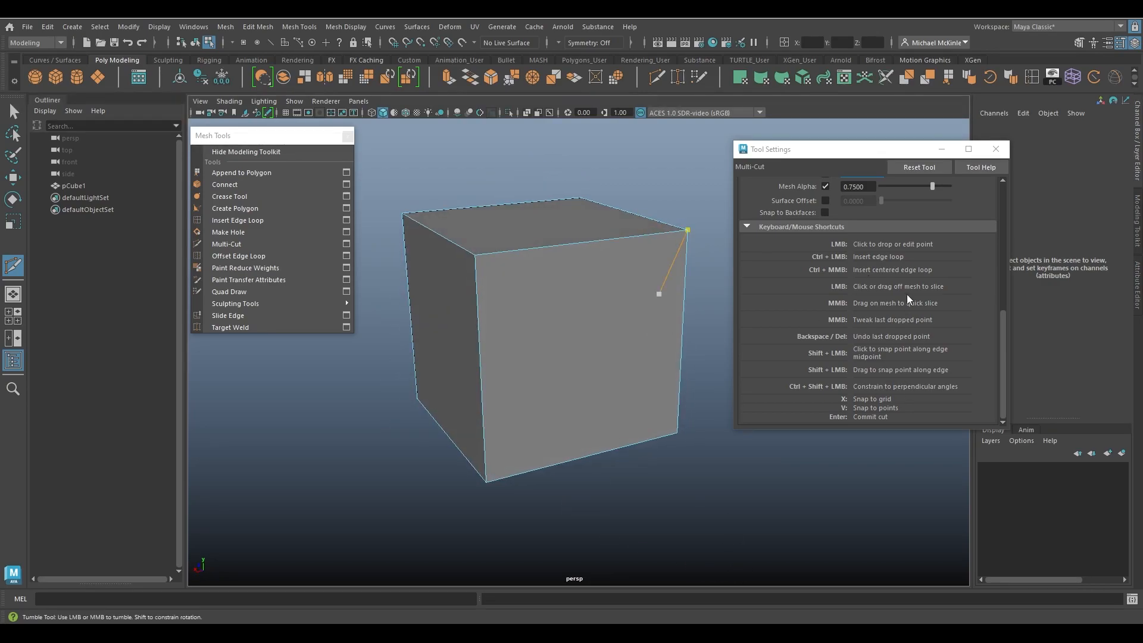
left_click_drag(673, 296, 617, 292, "alt")
middle_click_drag(617, 292, 584, 291, "alt")
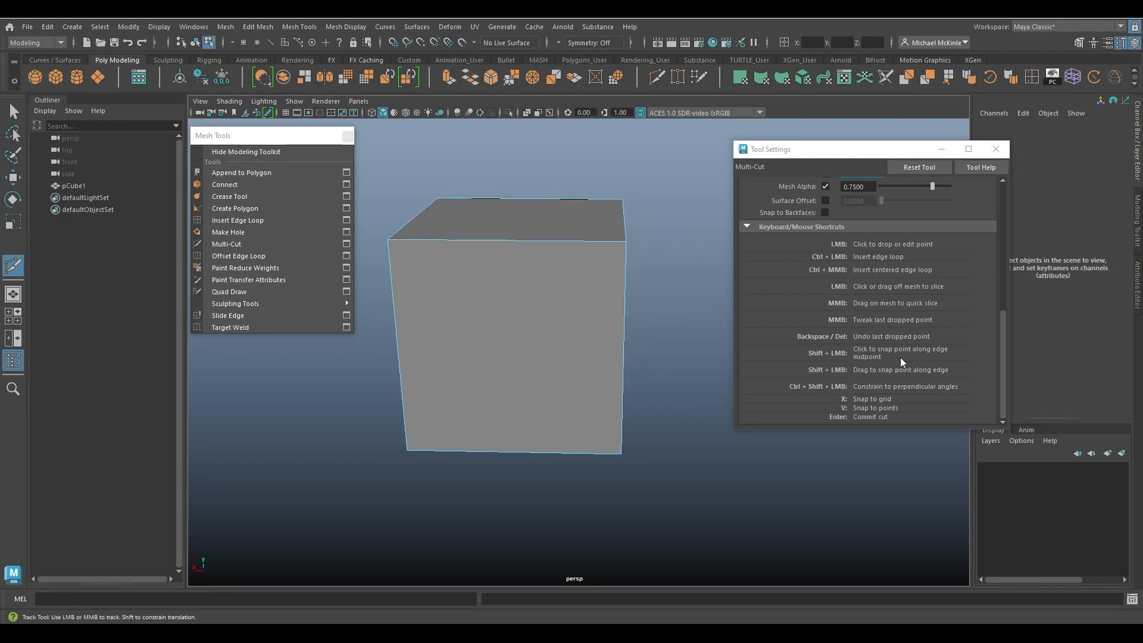
left_click_drag(496, 301, 566, 321, "alt")
middle_click_drag(566, 321, 598, 326, "alt")
left_click_drag(601, 329, 615, 340, "alt")
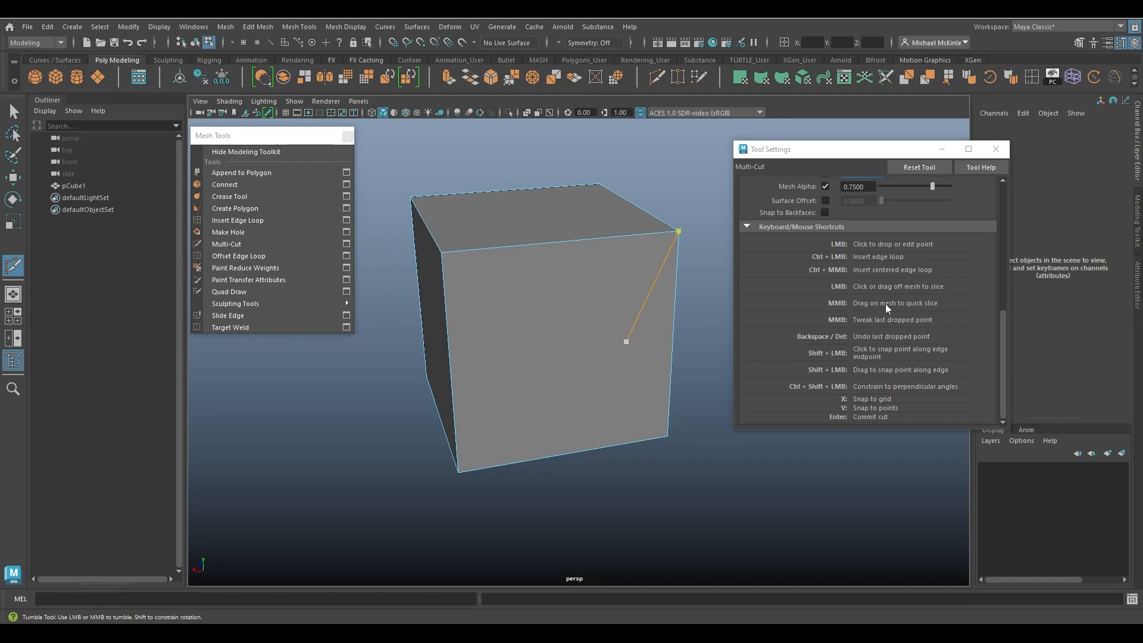
Step: Quick-slice from the top front edge, slice the whole cube diagonally from off the mesh, and undo both slices
left_click(602, 236)
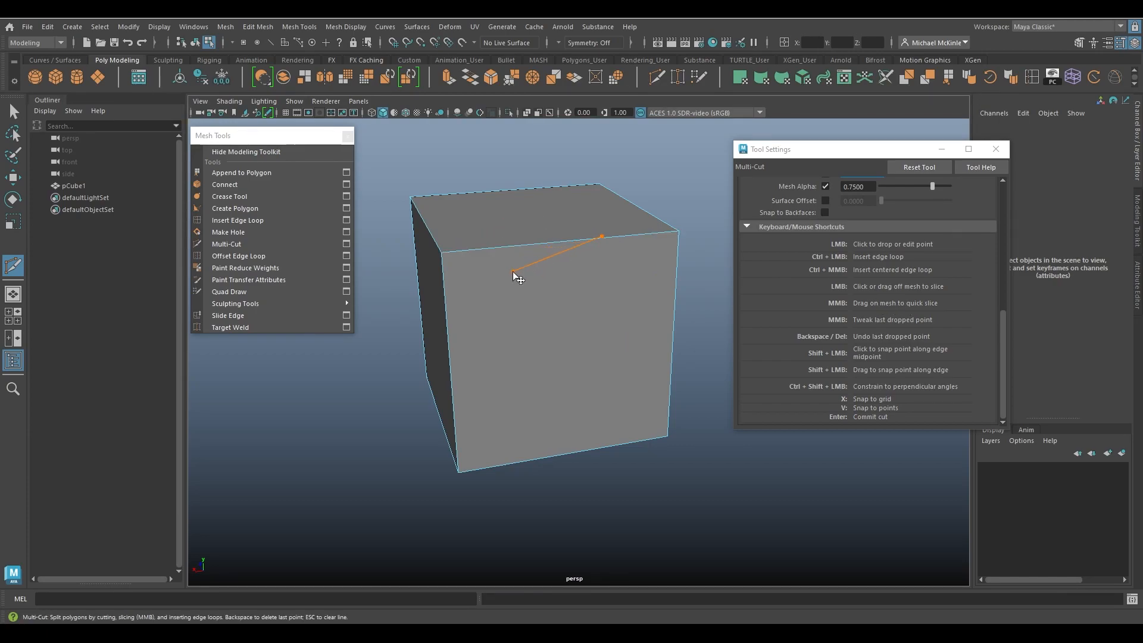
left_click_drag(566, 372, 617, 252, "alt")
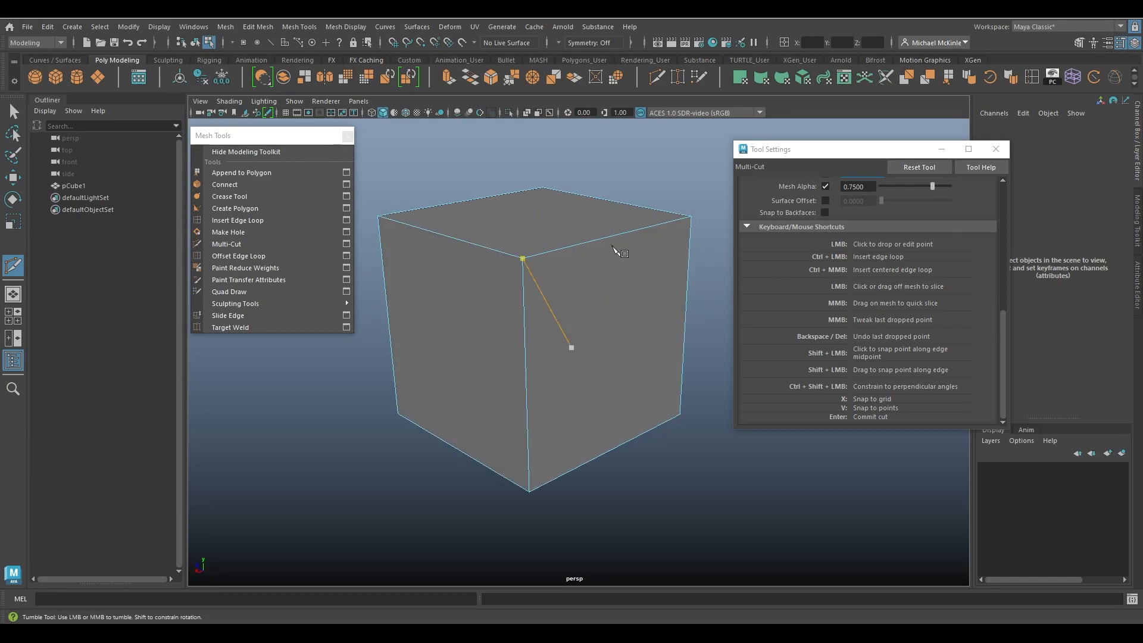
key("Return")
left_click_drag(666, 348, 662, 306, "alt")
key("ctrl+z")
left_click_drag(692, 181, 272, 517)
key("ctrl+z")
Step: Quick-slice from the middle of the top front edge to a point on the adjacent side face, and undo the slice
left_click(605, 250)
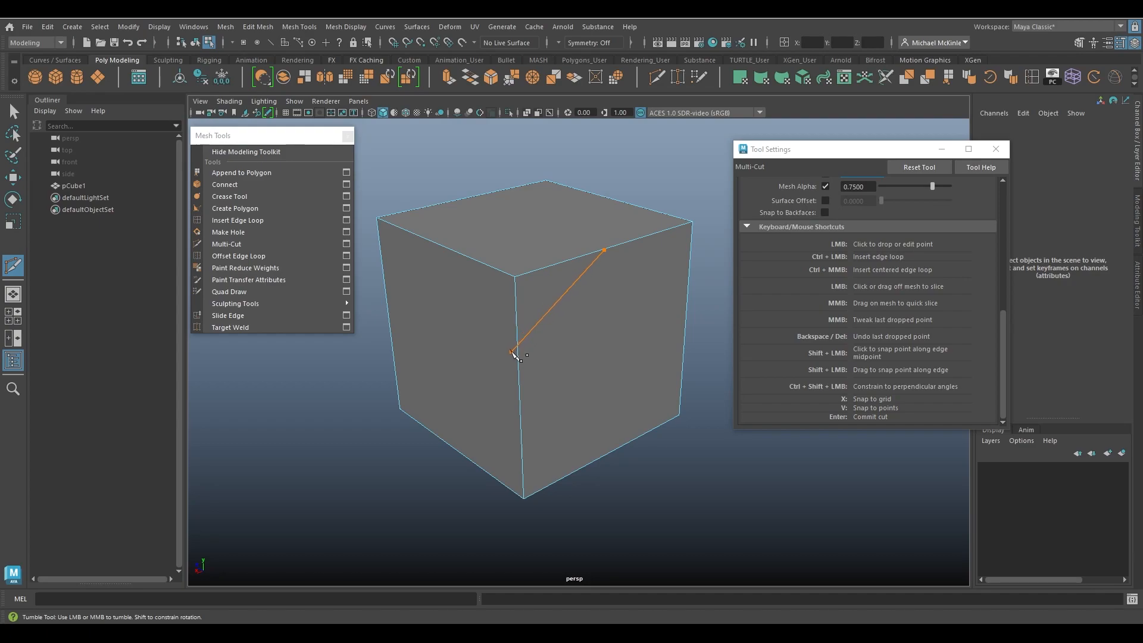
left_click(494, 375)
key("Return")
left_click_drag(649, 354, 631, 357, "alt")
left_click(630, 246)
key("ctrl+z")
key("ctrl+z")
Step: Quick-slice from near the far end of the top front edge down to the near vertical edge, and undo the slice
left_click(660, 236)
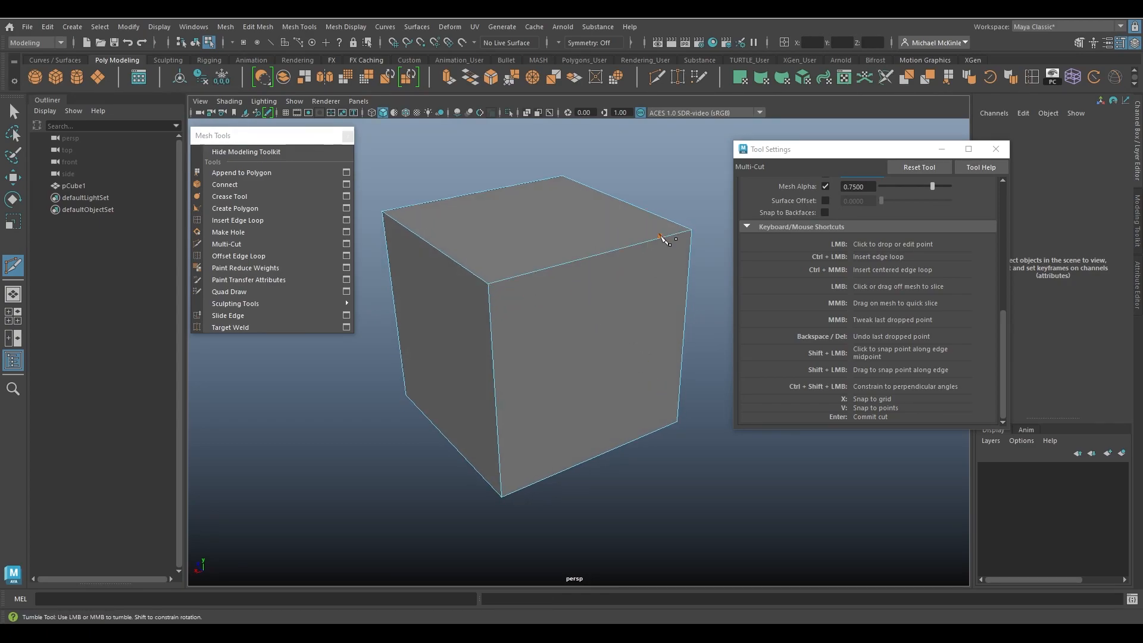
left_click(493, 365)
key("Return")
left_click_drag(666, 368, 615, 365, "alt")
key("ctrl+z")
Step: Quick-slice the front face diagonally from near its upper-left corner to the lower part of its right edge
left_click(449, 297)
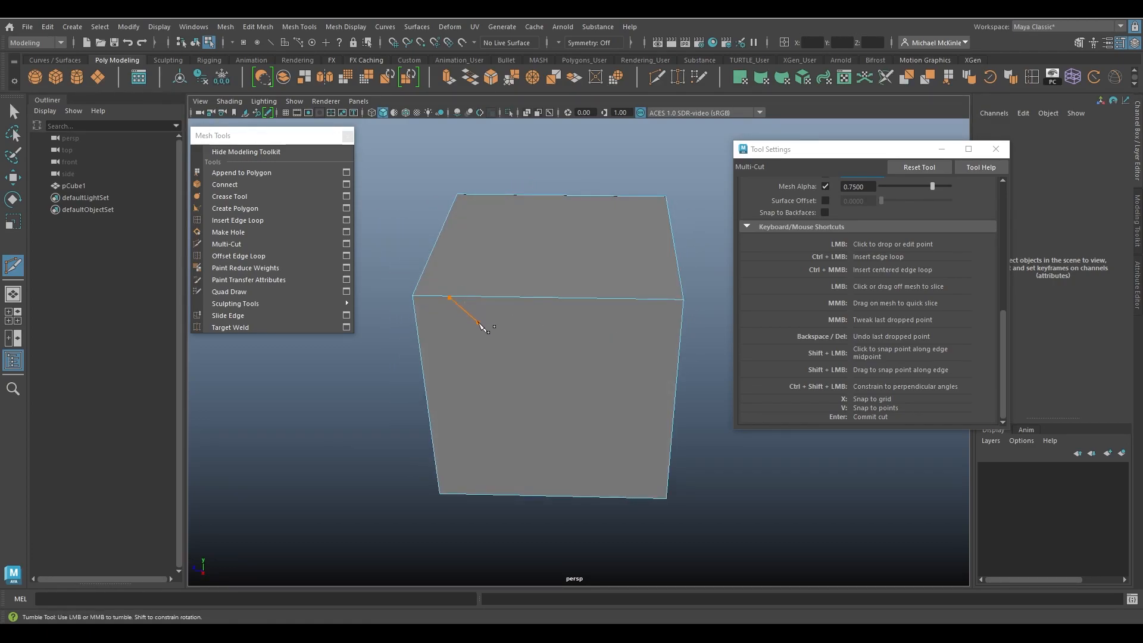
left_click(673, 449)
key("Return")
left_click_drag(707, 461, 524, 345, "alt")
Step: Slice horizontally across the upper part of the cube from off the mesh on both sides, and undo the slice
left_click(633, 216)
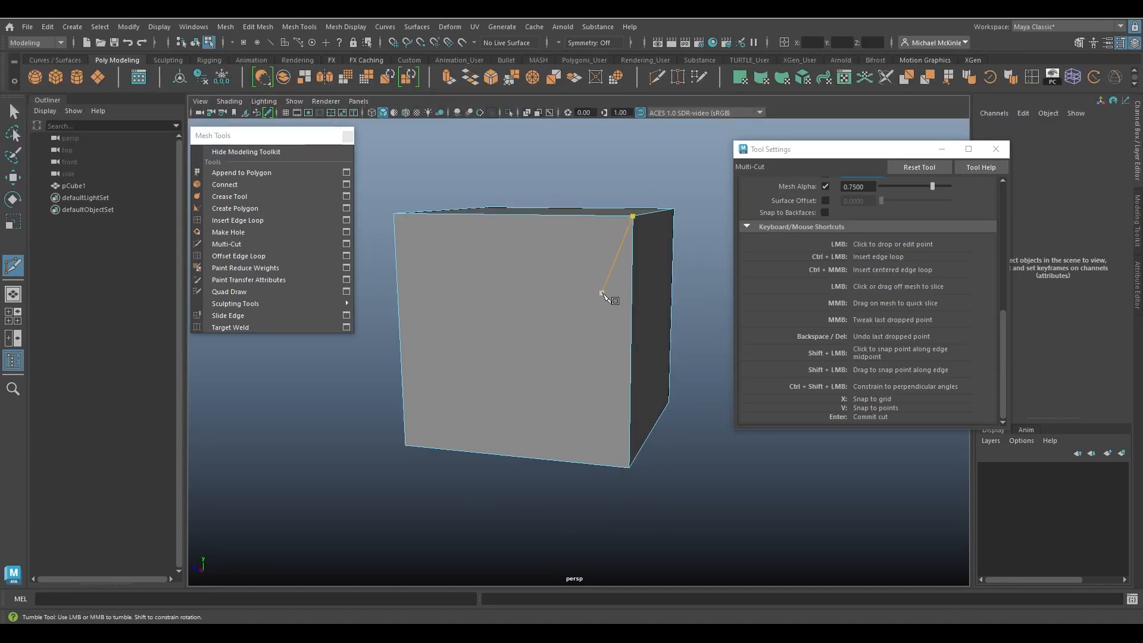
left_click_drag(722, 290, 388, 291)
left_click_drag(586, 363, 604, 350, "alt")
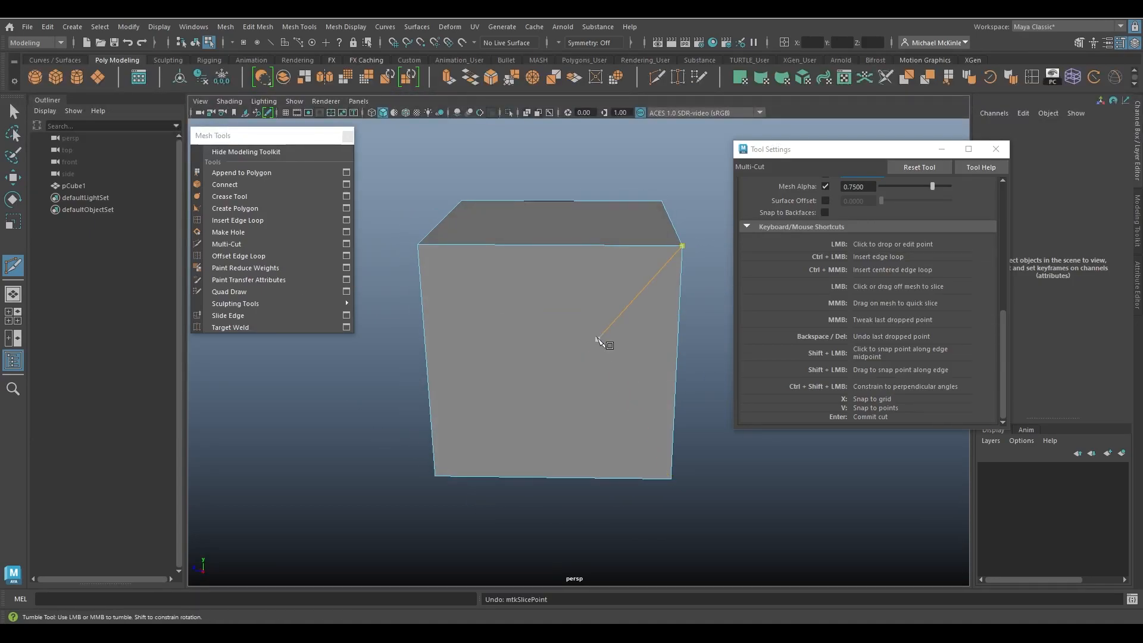
Step: Undo the last cut point, switch to face selection with the Move tool active, and select one vertical side face of the cube
key("ctrl+z")
key("w")
right_click_drag(576, 250, 569, 283)
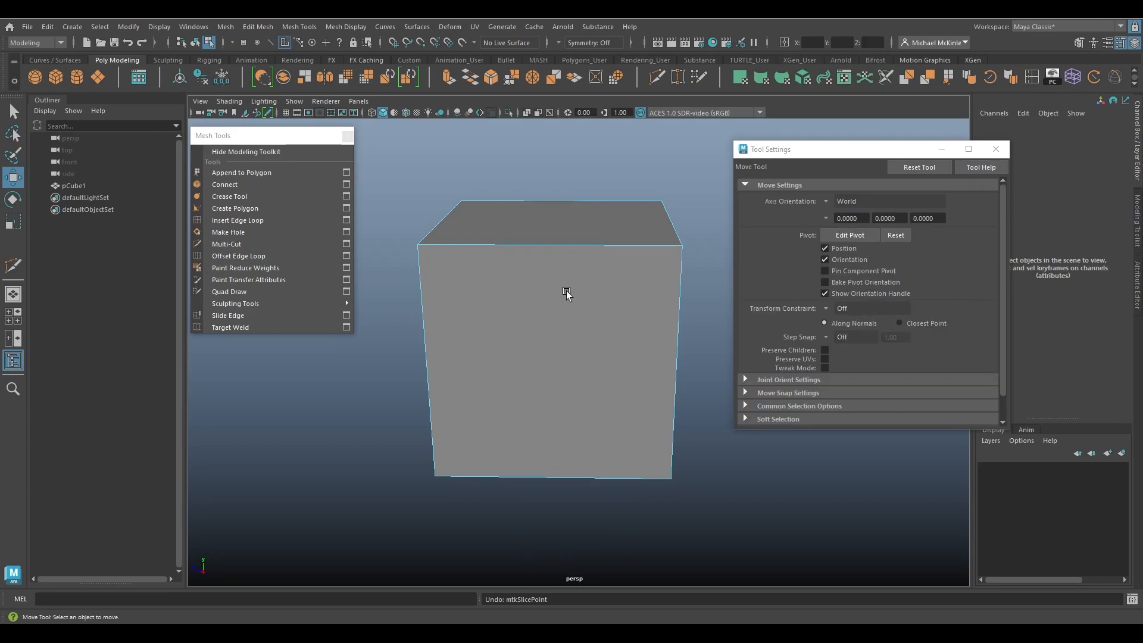
left_click_drag(532, 357, 566, 319, "alt")
left_click(617, 277)
left_click_drag(617, 277, 583, 300, "alt")
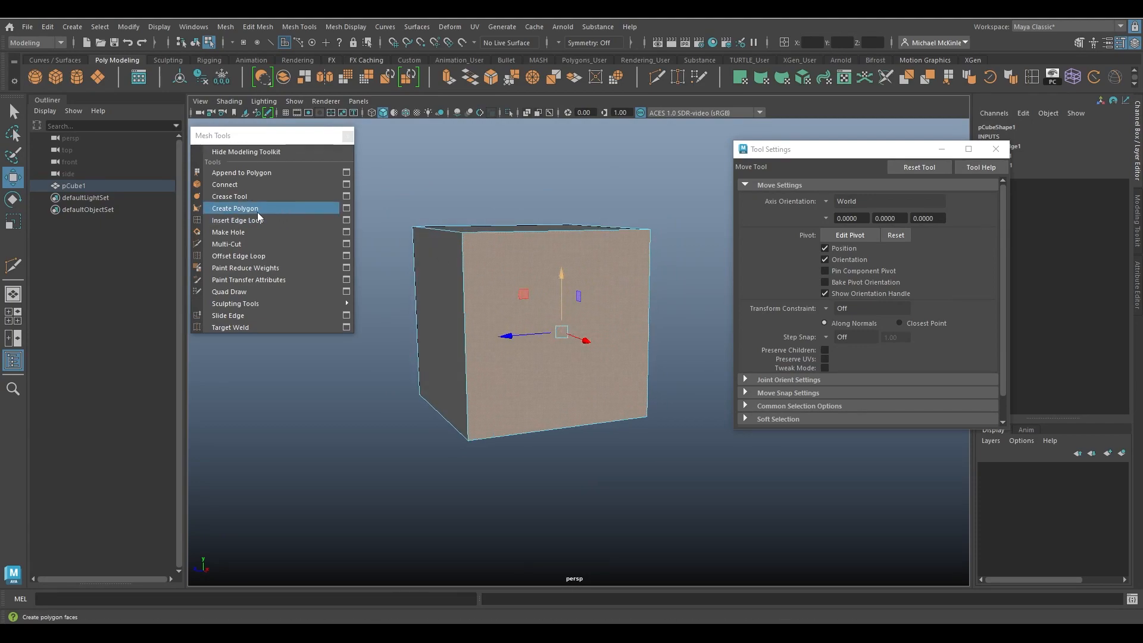
Step: Slice horizontally across the middle of the selected side face with Multi-Cut, starting and ending off the mesh
left_click(237, 244)
left_click(722, 319)
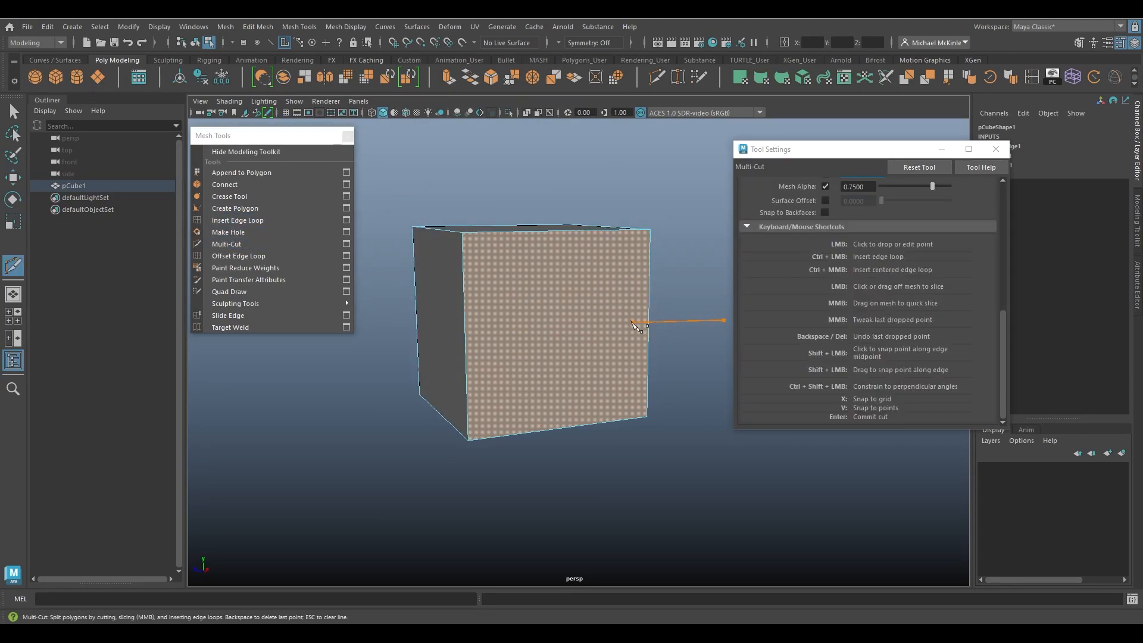
left_click(360, 317)
left_click_drag(357, 426, 520, 438, "alt")
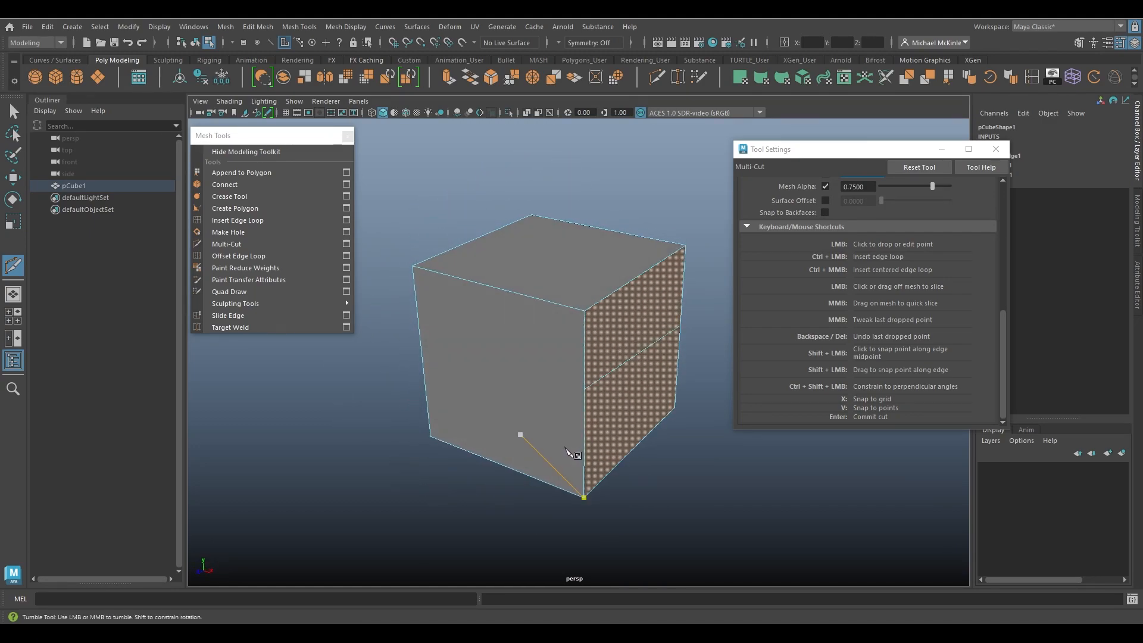
left_click(681, 326)
left_click_drag(638, 401, 588, 359, "alt")
Step: Return to face selection and marquee-select the cube's faces with a tall box drawn from above to below the mesh
key("w")
right_click(548, 256)
left_click_drag(548, 255, 528, 406, "alt")
left_click_drag(548, 148, 531, 480)
left_click_drag(613, 441, 547, 413, "alt")
Step: Slice vertically through the selected faces, right of the front face's centre, from above the cube to below it
left_click(233, 245)
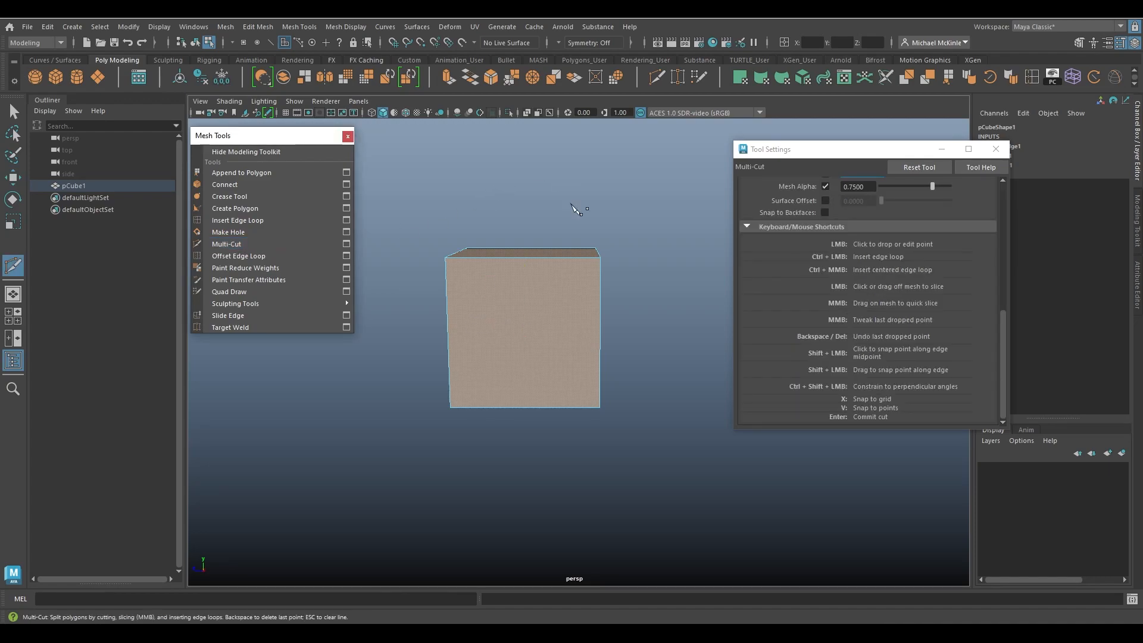
left_click(541, 154)
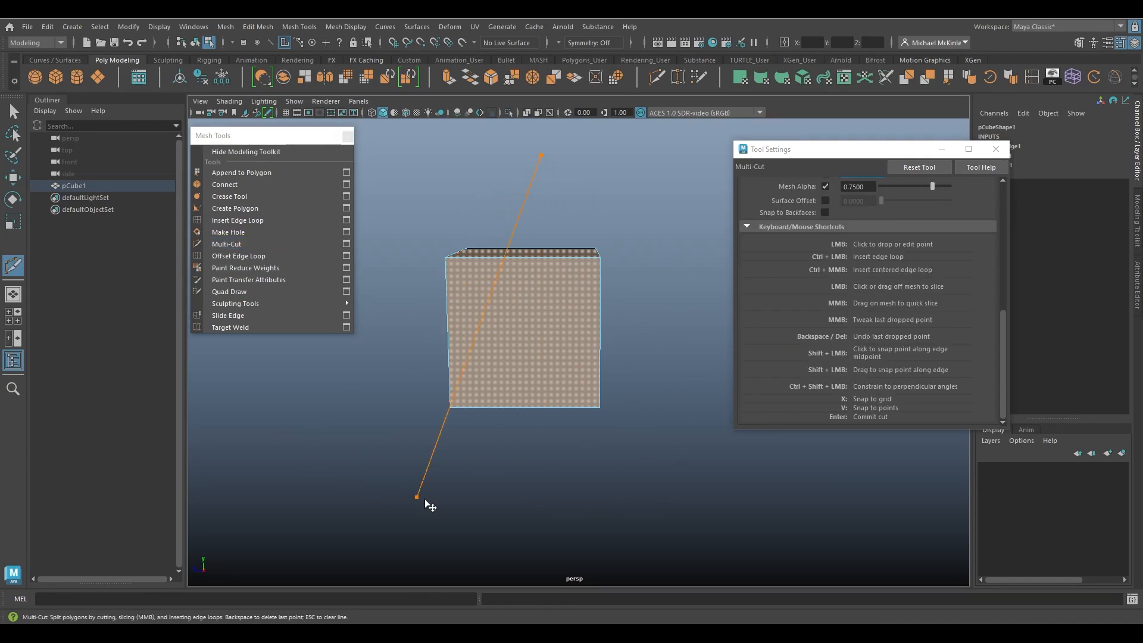
left_click(416, 499)
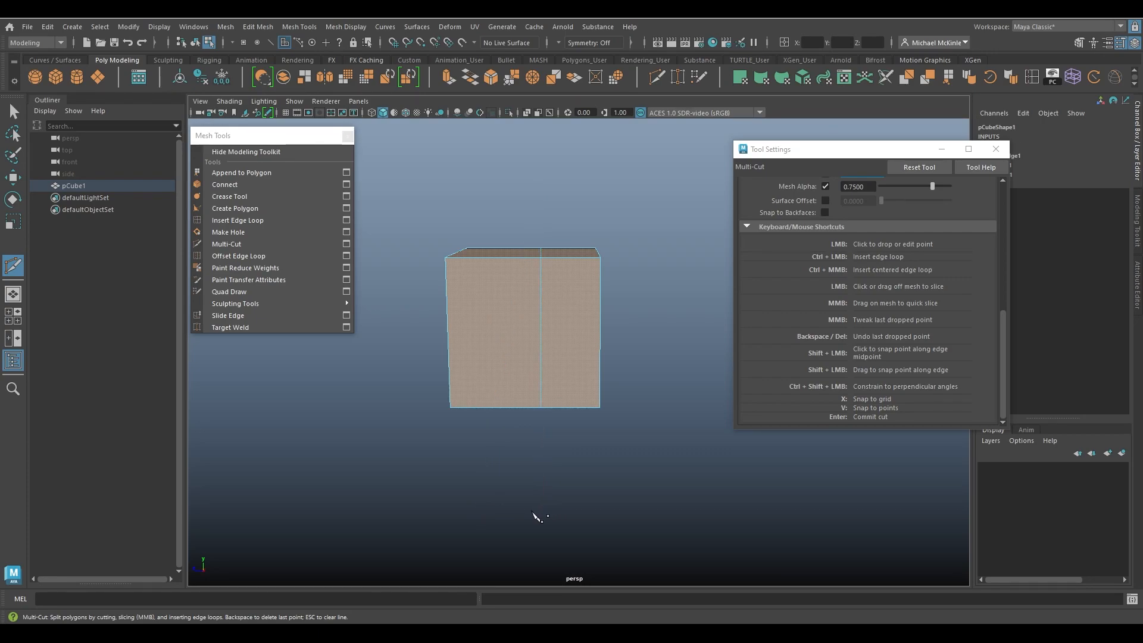
left_click_drag(602, 411, 639, 395, "alt")
left_click_drag(599, 303, 569, 363, "alt")
Step: Activate the Move tool and return the sliced cube to object mode
key("w")
left_click_drag(640, 361, 512, 352, "alt")
right_click_drag(549, 256, 589, 230)
left_click_drag(604, 325, 575, 354, "alt")
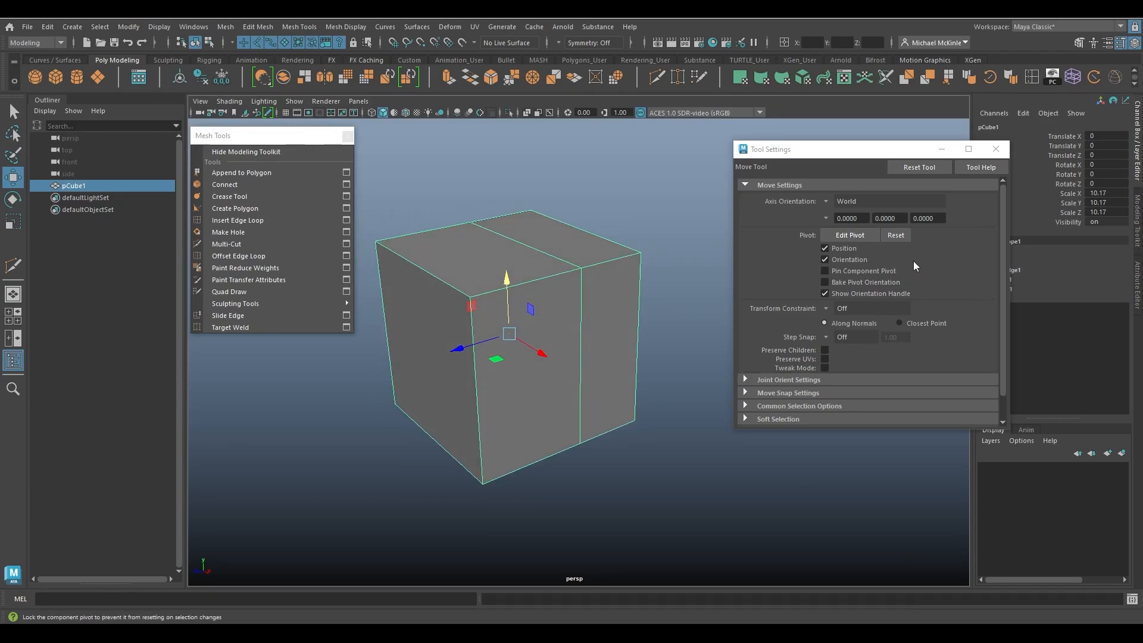
Step: Insert a trial edge loop on the cube with Multi-Cut, undo it, and go to the slice options in the tool settings
left_click(264, 244)
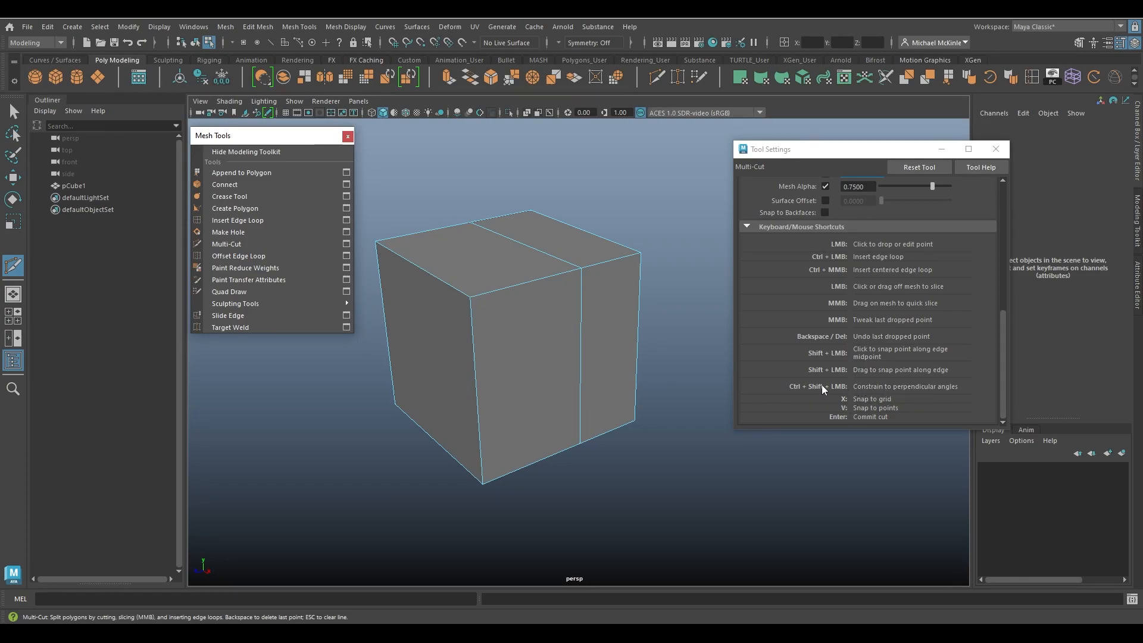
left_click_drag(566, 275, 541, 309, "alt")
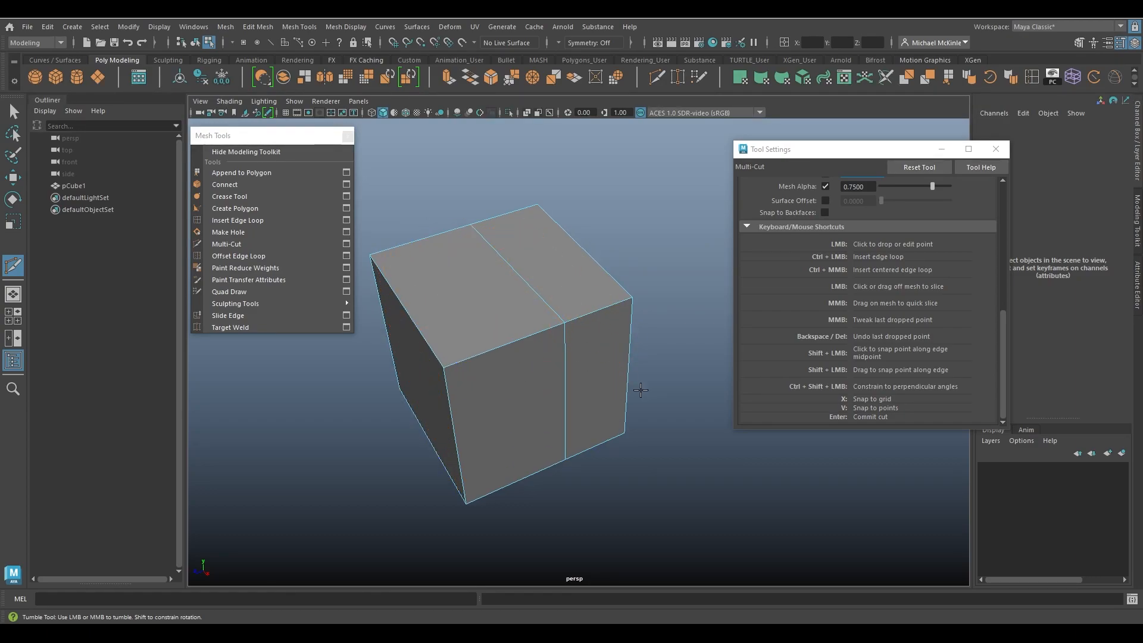
left_click(434, 284, "ctrl")
key("ctrl+z")
left_click(592, 314)
left_click_drag(593, 317, 597, 308, "alt")
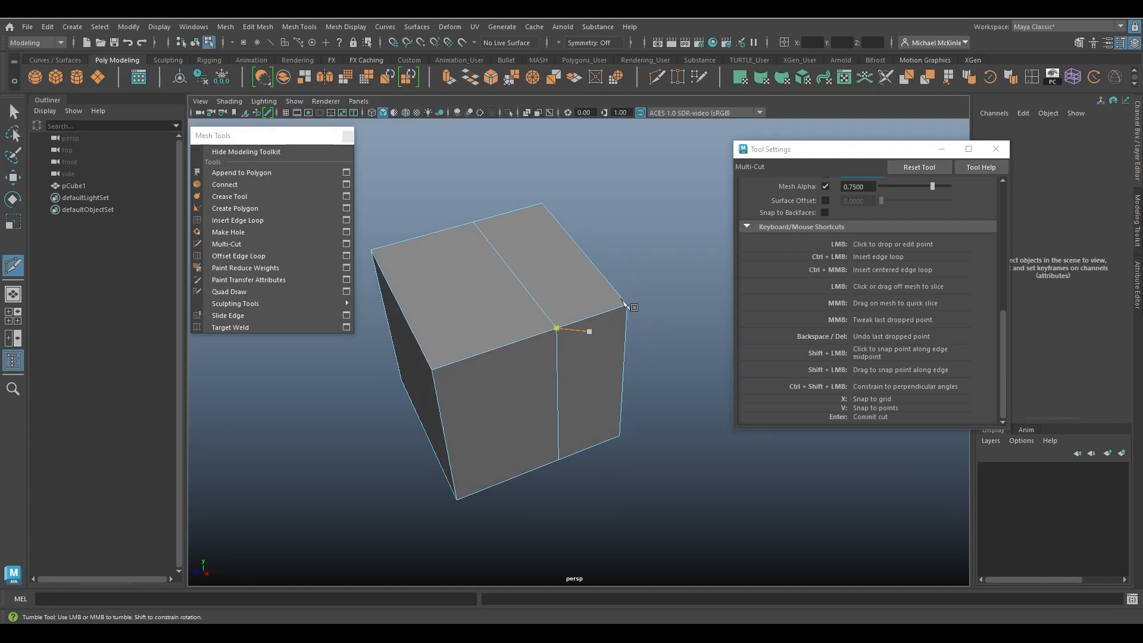
scroll(899, 357, "up", 4)
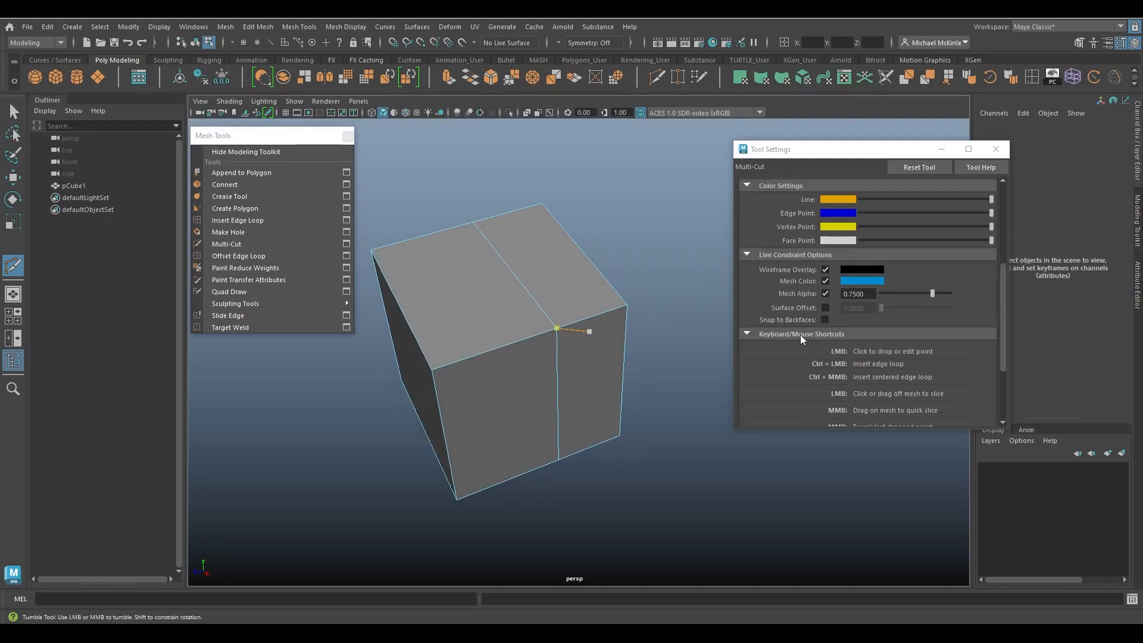
left_click(746, 334)
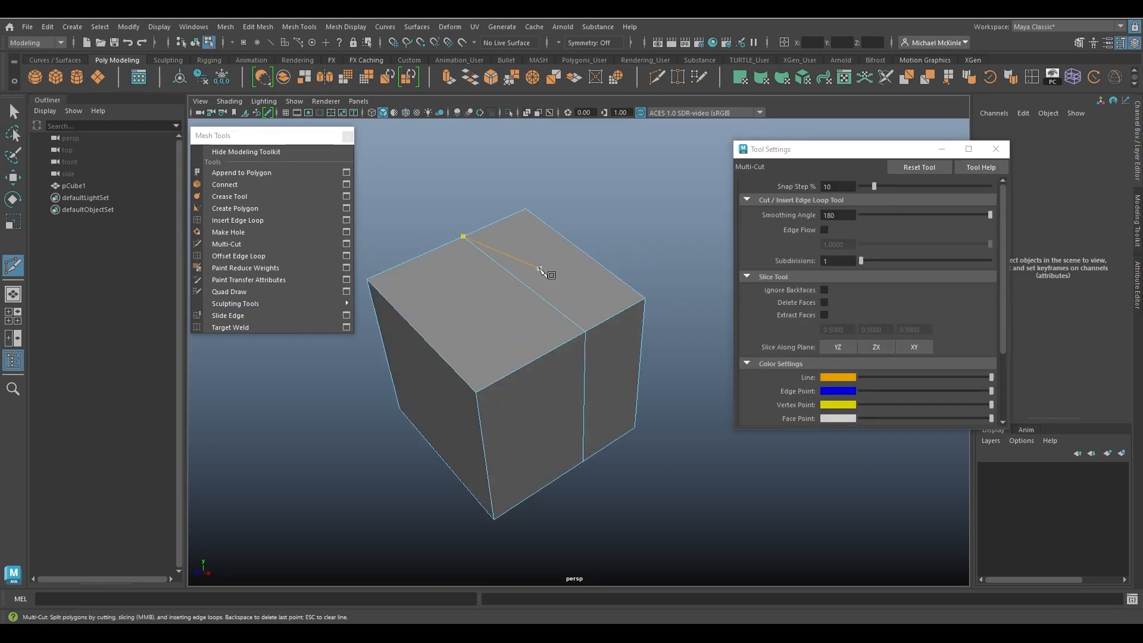
Step: Leave Multi-Cut for object mode, select the cube and delete it
right_click_drag(559, 260, 609, 247)
left_click(577, 270)
key("q")
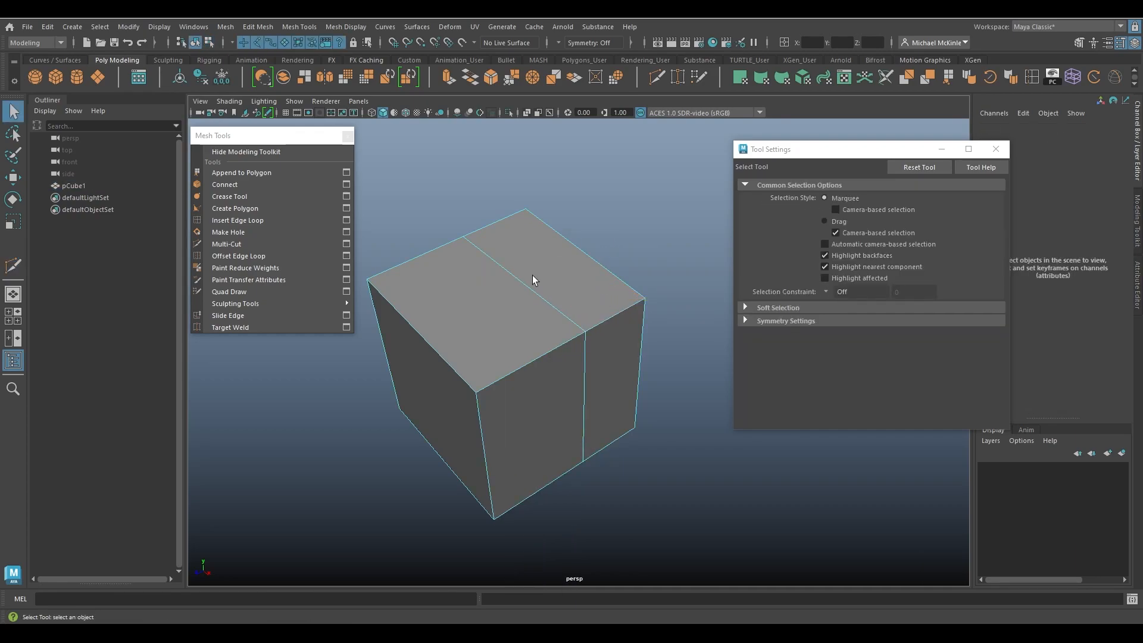
left_click(542, 273)
left_click_drag(608, 341, 583, 349, "alt")
key("w")
middle_click_drag(584, 348, 617, 336, "alt")
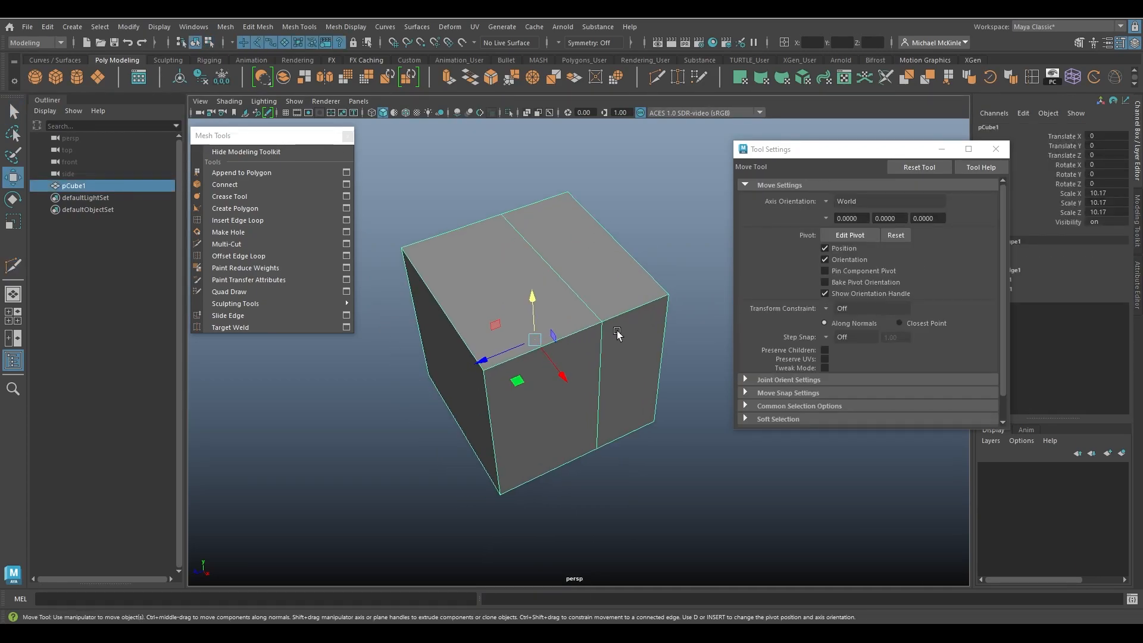
key("Delete")
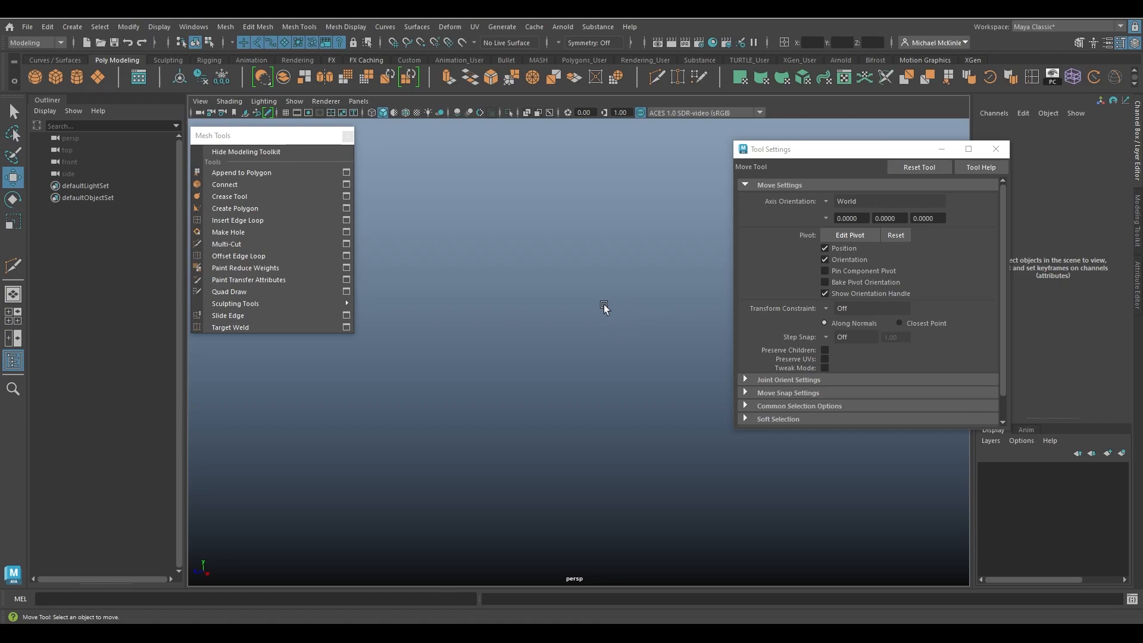
Step: Create a polygon plane and scale it uniformly to about 15.46
left_click(98, 77)
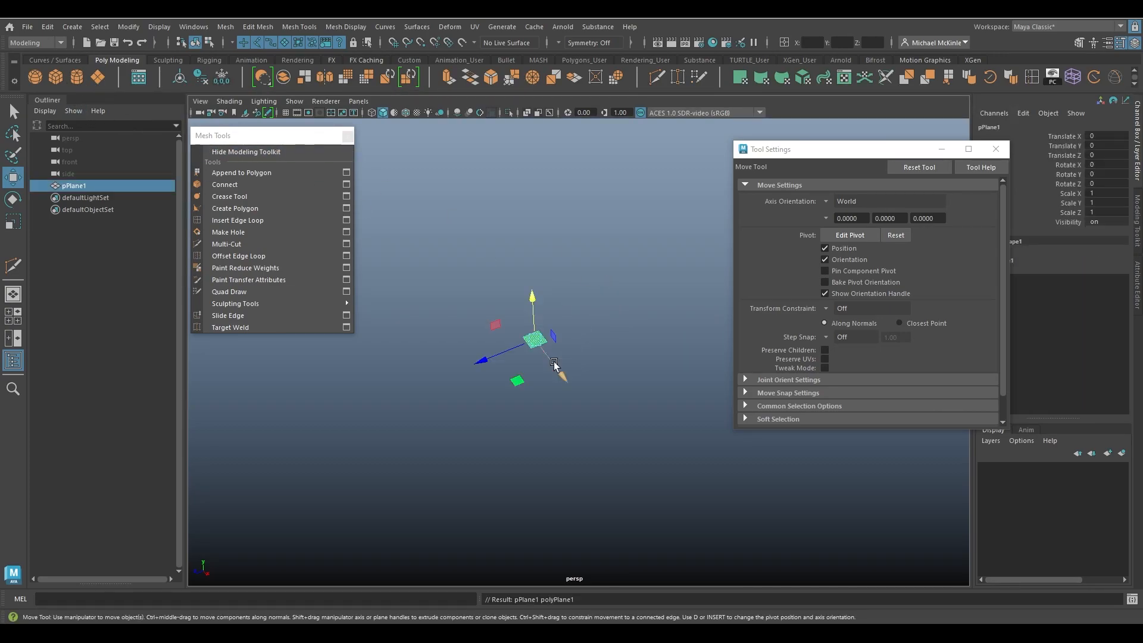
key("r")
left_click_drag(536, 339, 711, 305)
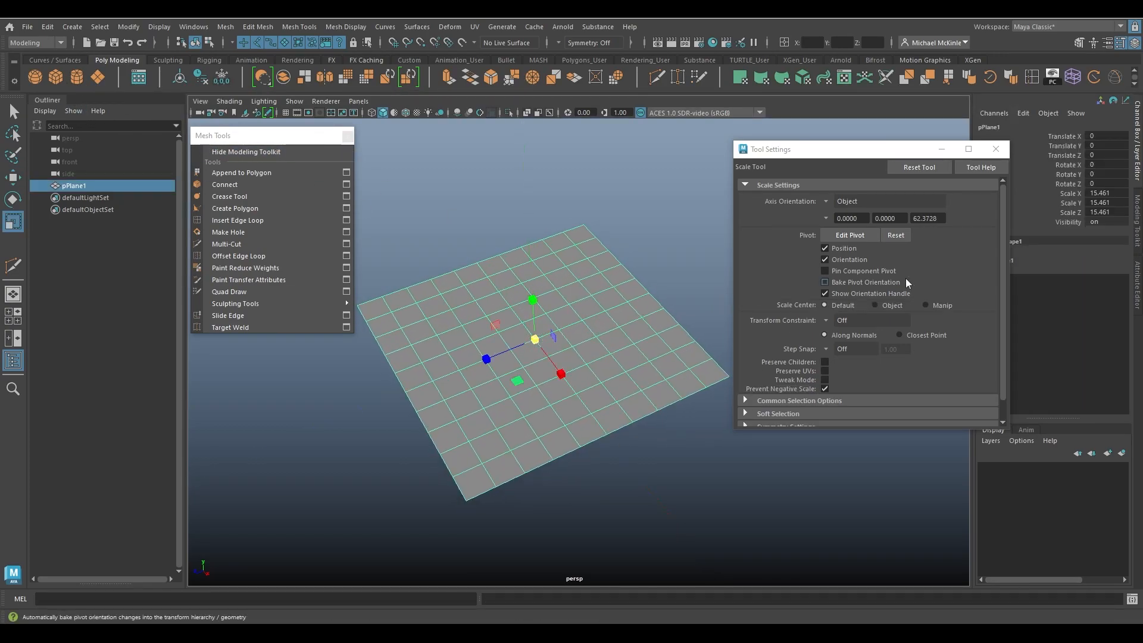
Step: Set the plane's Subdivisions Width and Subdivisions Height to 1, and return to the Select tool
left_click_drag(910, 148, 866, 120)
left_click(1000, 259)
left_click_drag(1056, 307, 1055, 297)
middle_click_drag(782, 326, 438, 314)
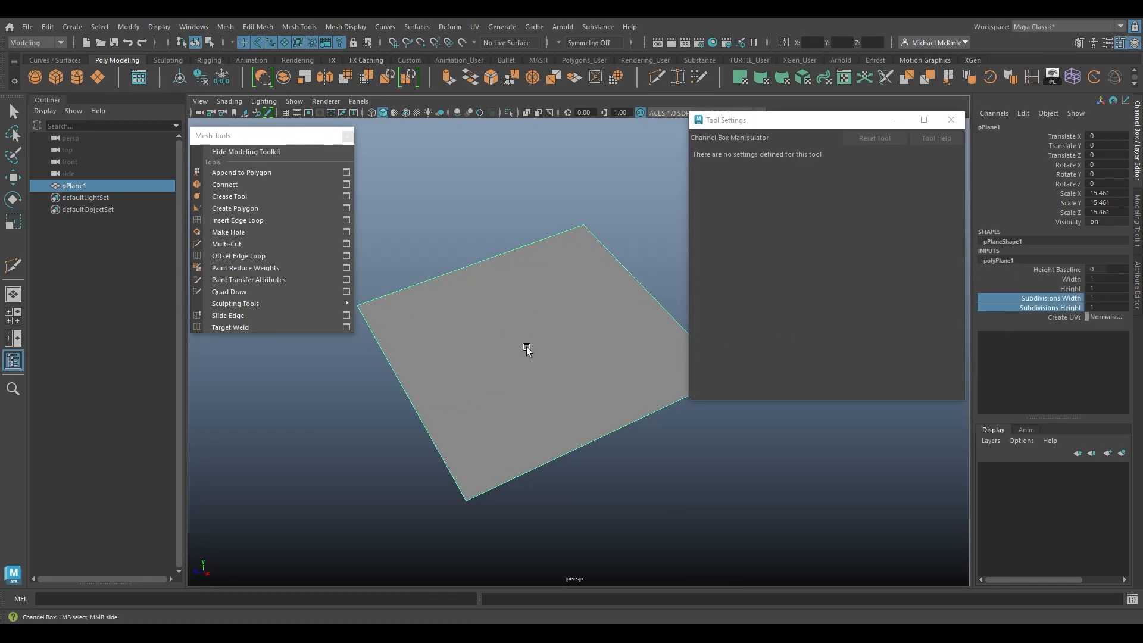
left_click(13, 111)
left_click_drag(479, 324, 518, 291, "alt")
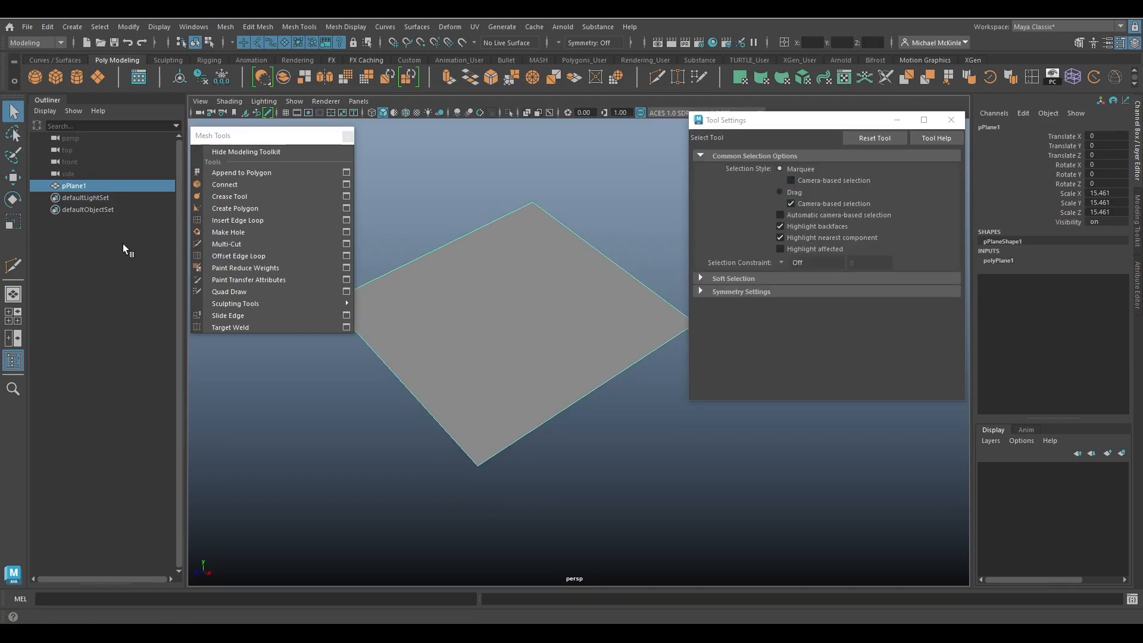
Step: Activate Multi-Cut on the plane and collapse the Color Settings and Live Constraint Options sections
left_click(226, 244)
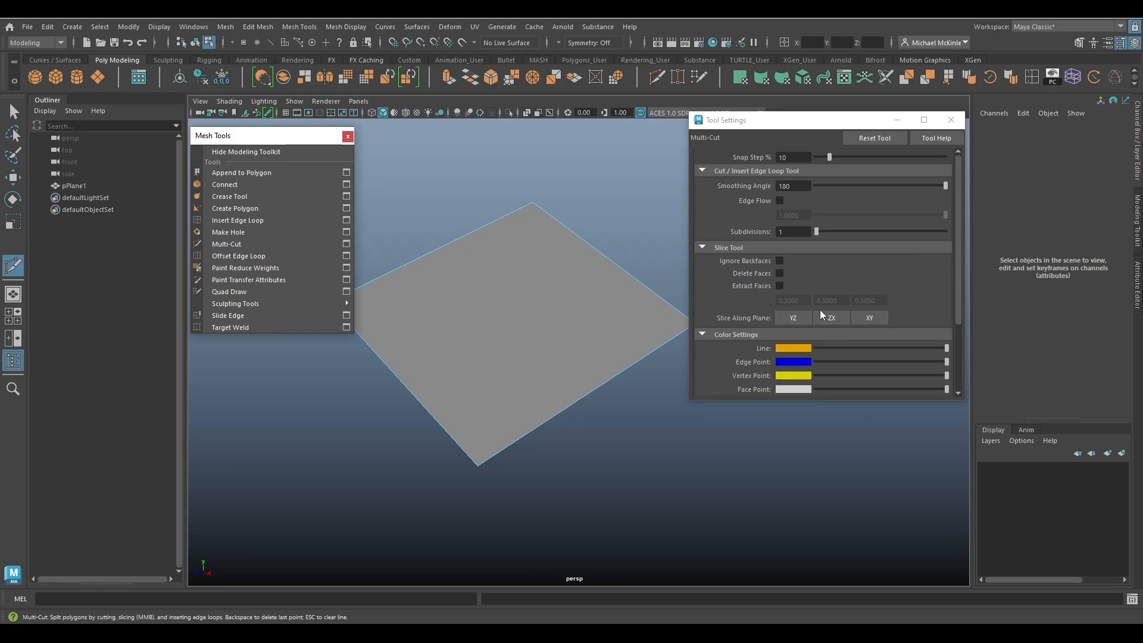
left_click(719, 334)
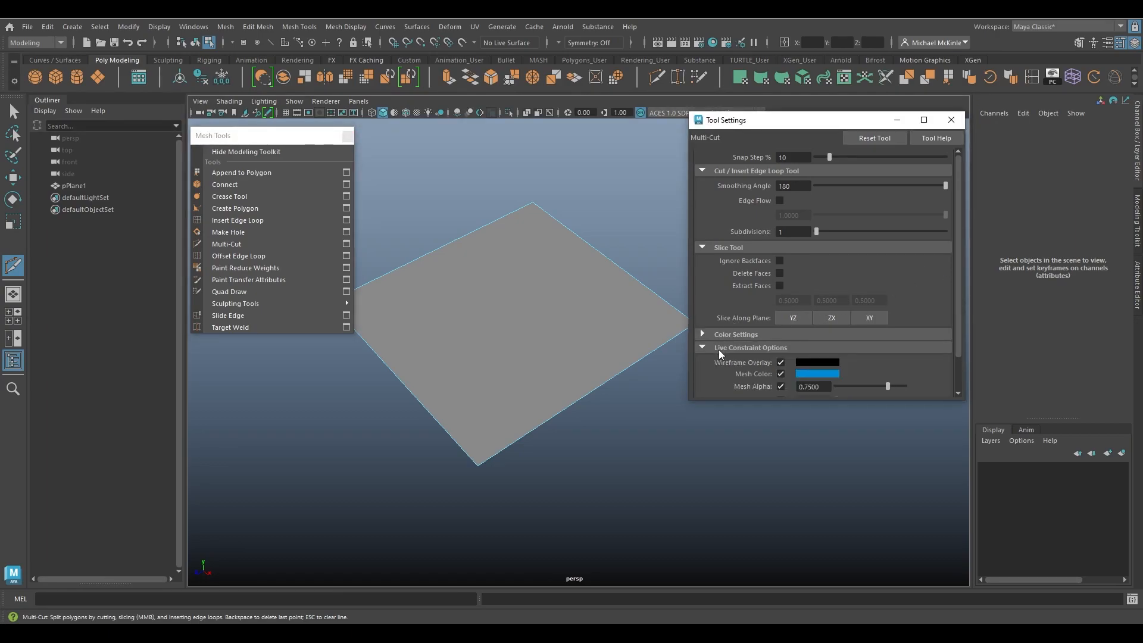
left_click(719, 349)
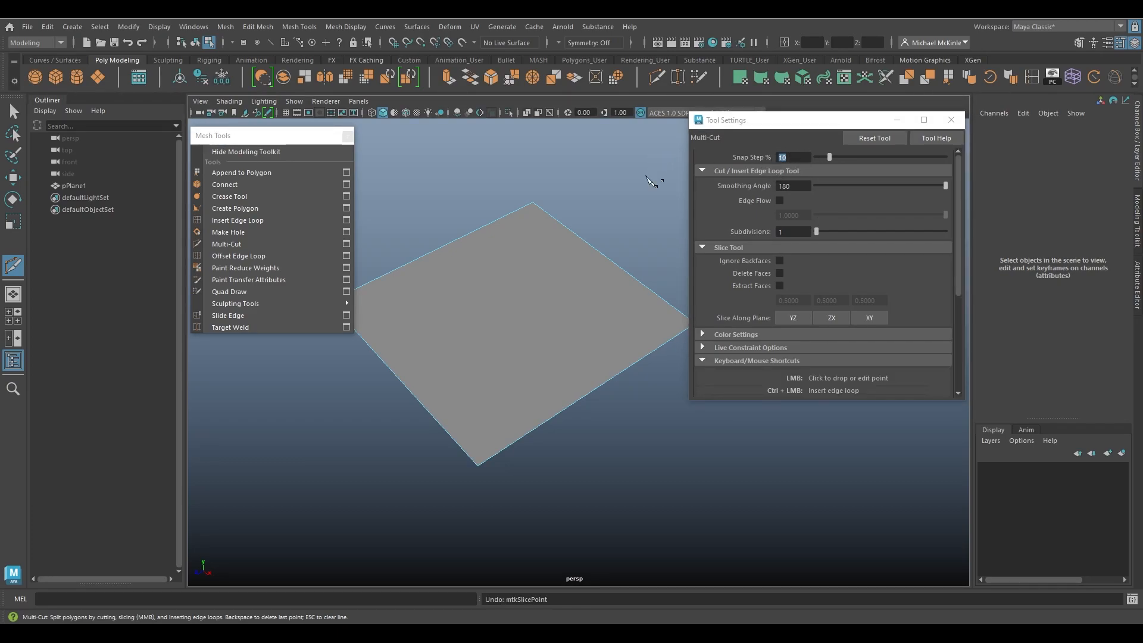
Step: Try an angle-snapped slice across the plane from off the mesh with Snap Step % at 10, and undo it
left_click_drag(645, 185, 311, 534)
left_click_drag(375, 561, 357, 507)
key("ctrl+z")
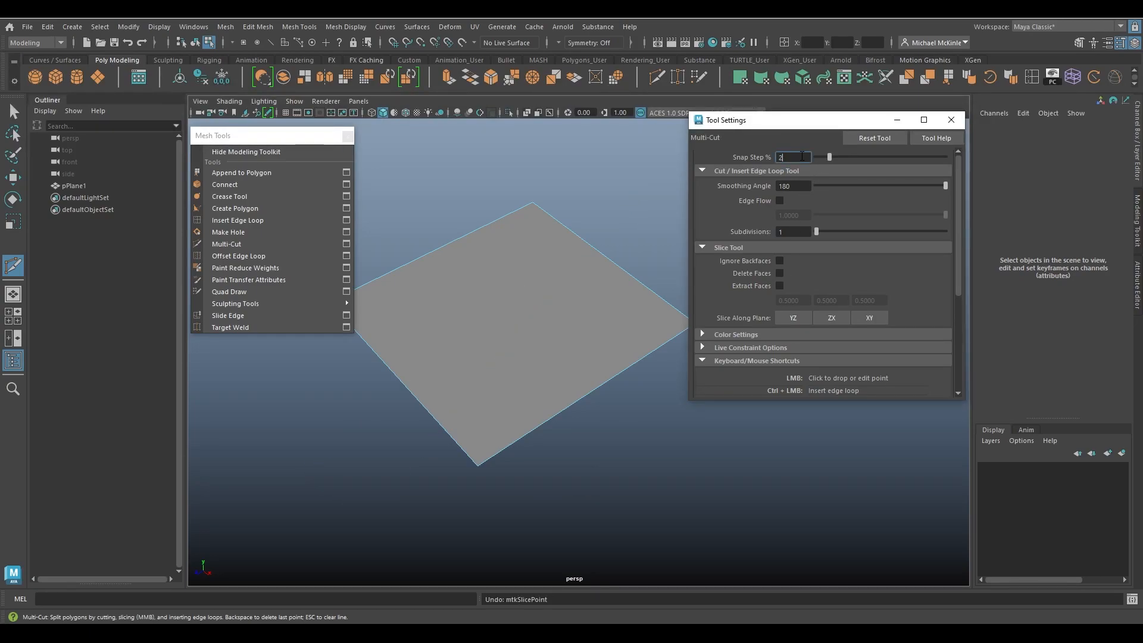
Step: Set Snap Step % to 25, swing a snapped slice line across the plane, and undo the slice
left_click_drag(646, 251, 595, 286)
left_click_drag(292, 406, 274, 394)
left_click_drag(301, 462, 342, 463)
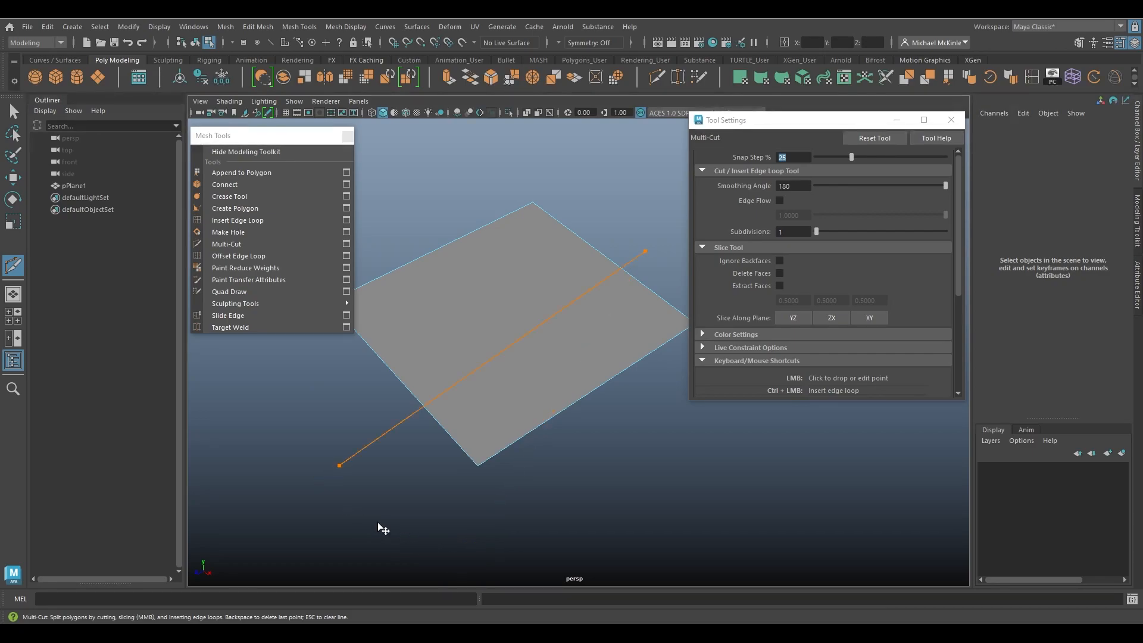
middle_click_drag(298, 434, 341, 484, "shift")
key("ctrl+z")
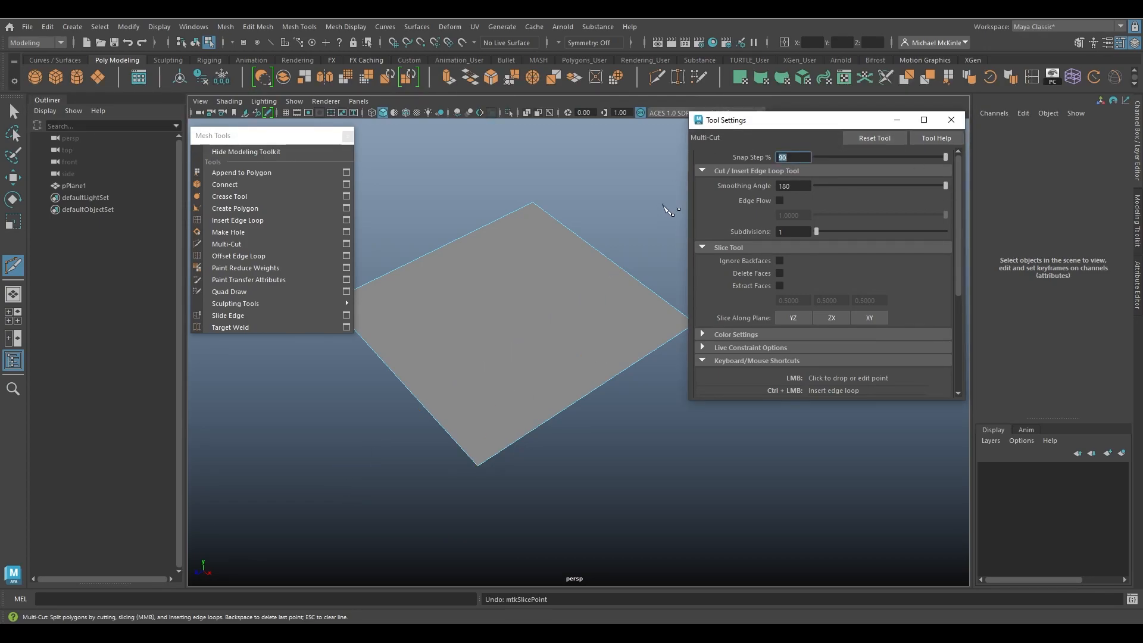
Step: Set Snap Step % to 90, swing a snapped slice line across the plane, and undo the slice
middle_click_drag(659, 248, 488, 360, "shift")
middle_click_drag(327, 474, 275, 396, "shift")
middle_click_drag(421, 497, 418, 472, "shift")
key("ctrl+z")
Step: Lower Snap Step % to 1, slice diagonally across the plane from off the mesh, and undo the slice
left_click_drag(944, 158, 926, 158)
left_click(623, 233)
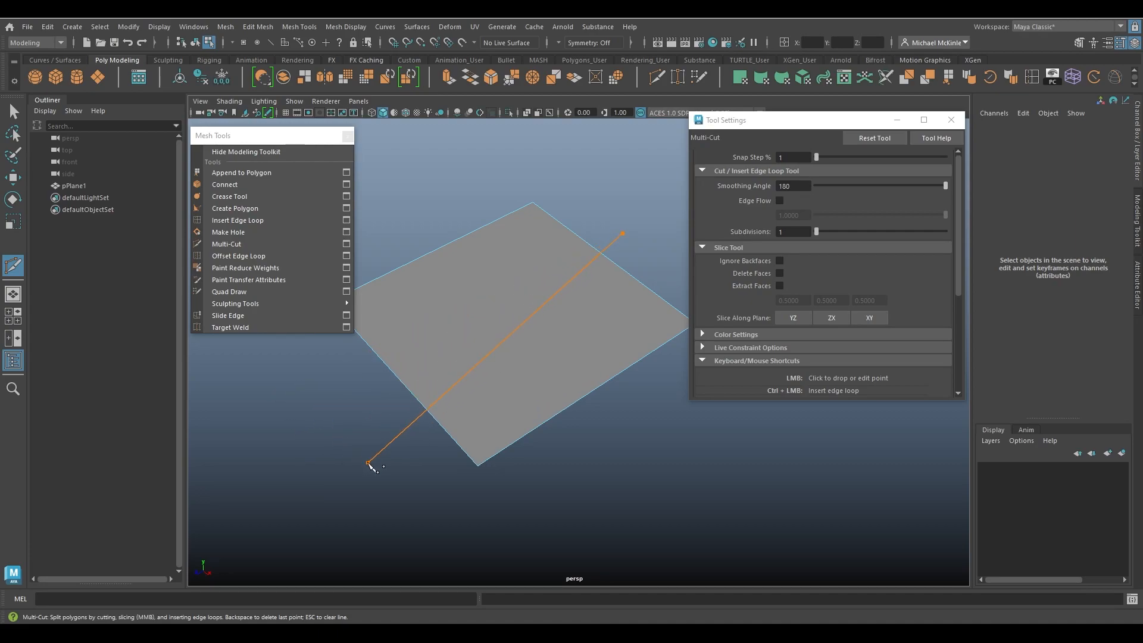
left_click(332, 457)
key("ctrl+z")
Step: Set Snap Step % to 10, slice diagonally across the plane from off the mesh, and undo the slice
left_click(801, 156)
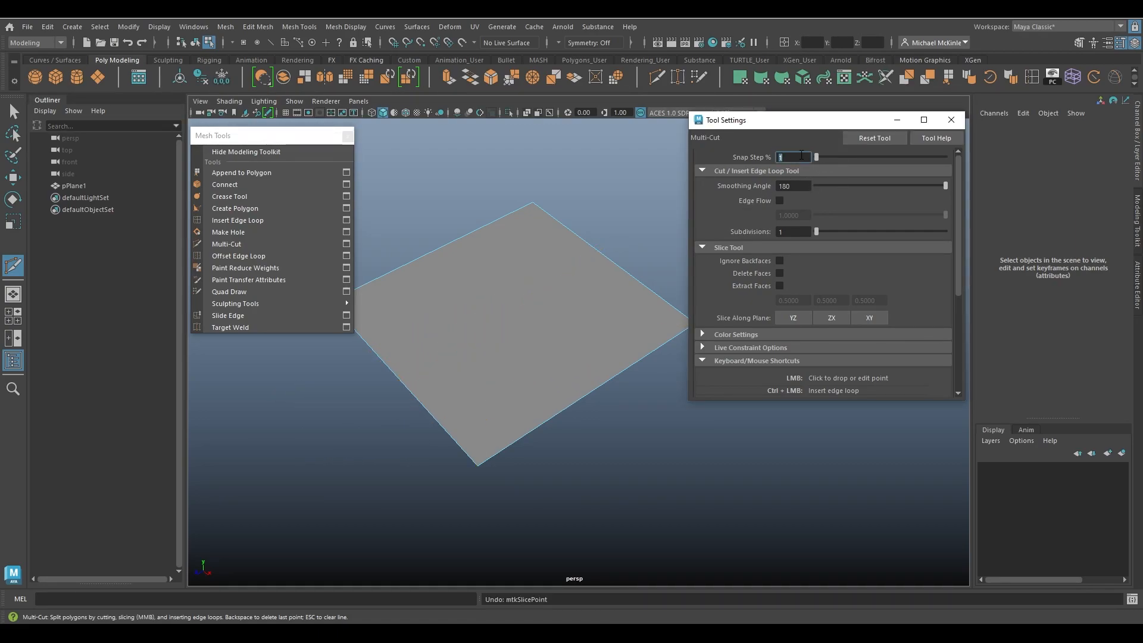
left_click_drag(651, 242, 354, 500)
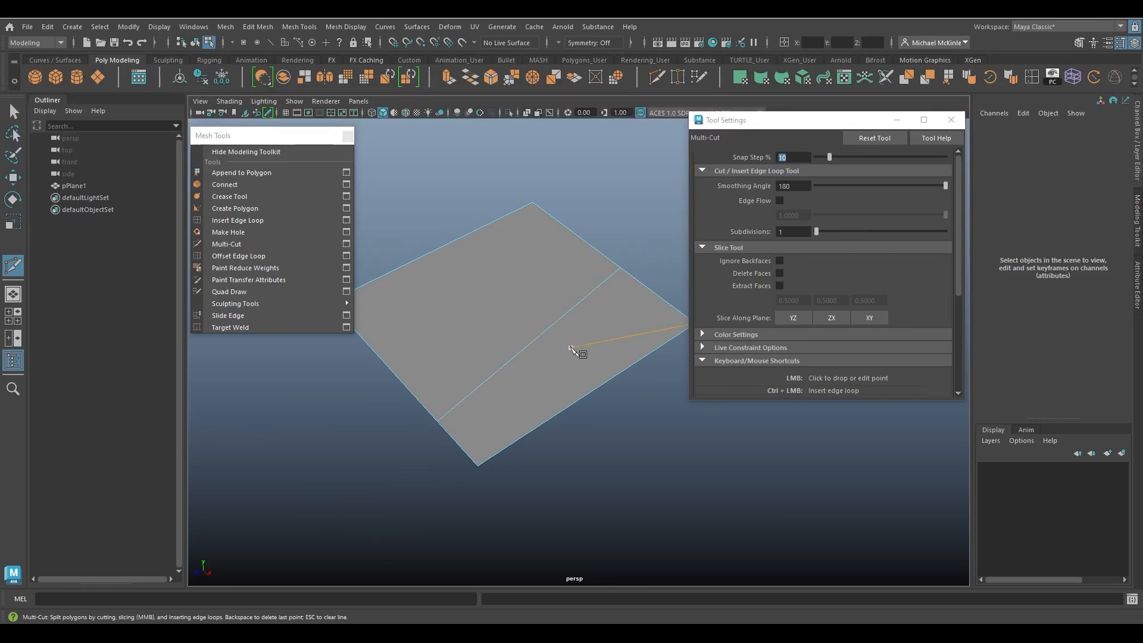
key("ctrl+z")
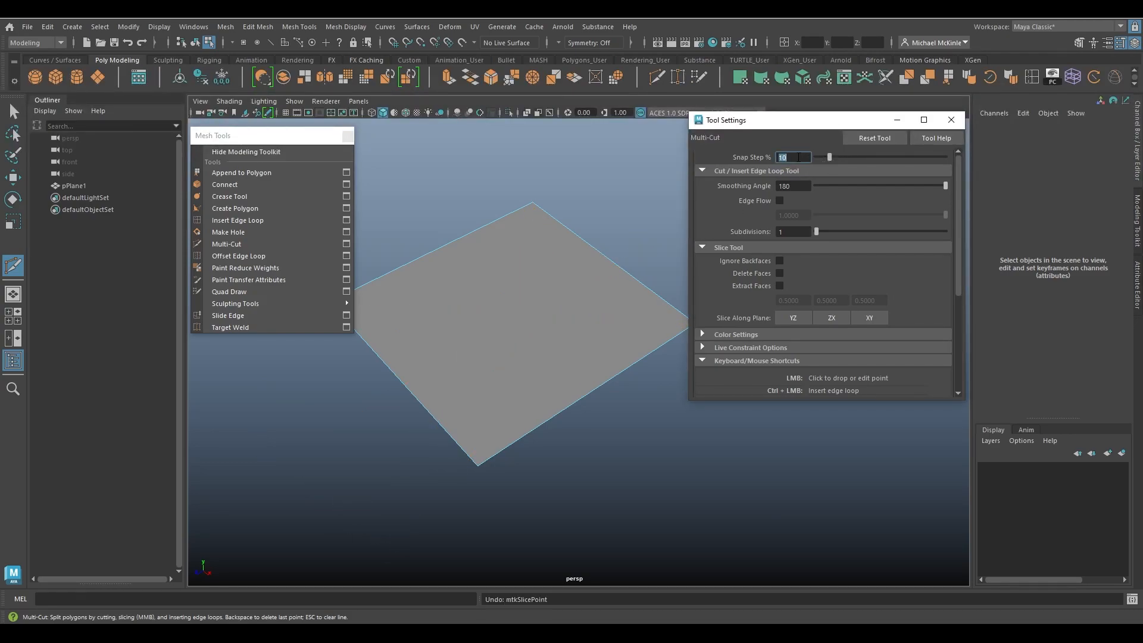
Step: Set Snap Step % to 15, slice across the plane from off the mesh, and undo the slice
left_click_drag(603, 232, 307, 417)
key("ctrl+z")
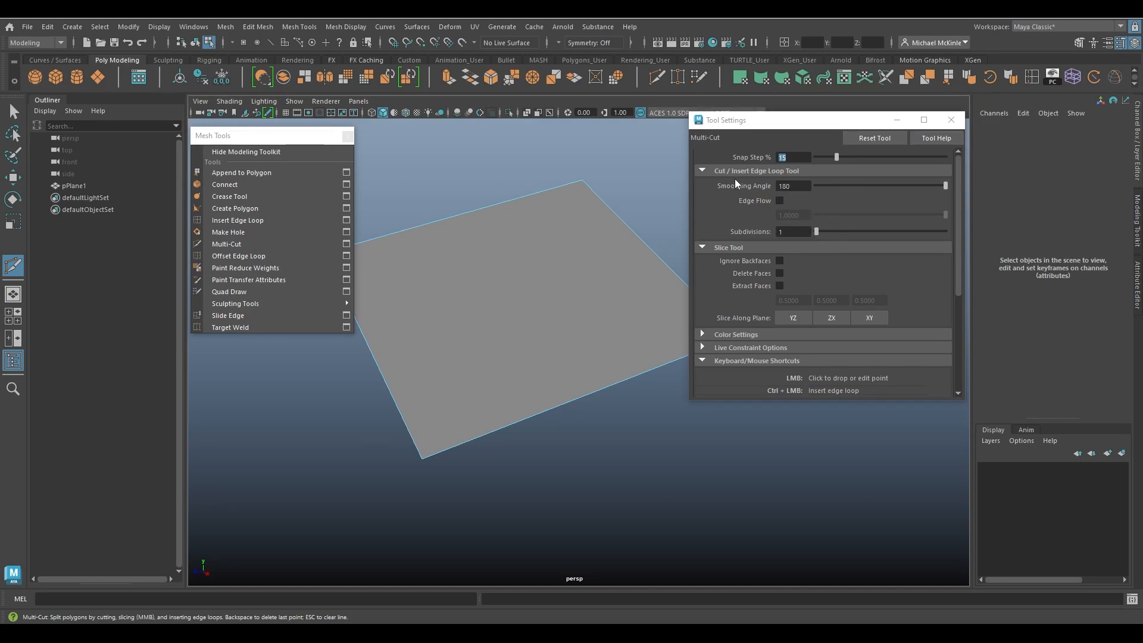
Step: Turn on Edge Flow for the Cut / Insert Edge Loop tool, and turn it off again
left_click(780, 200)
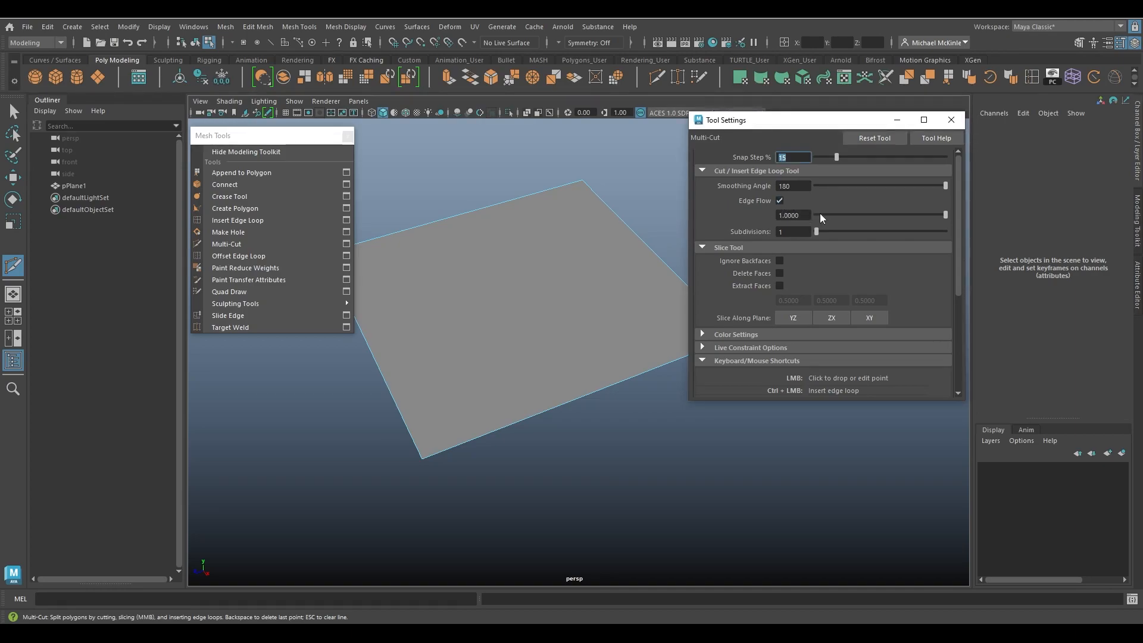
left_click(780, 200)
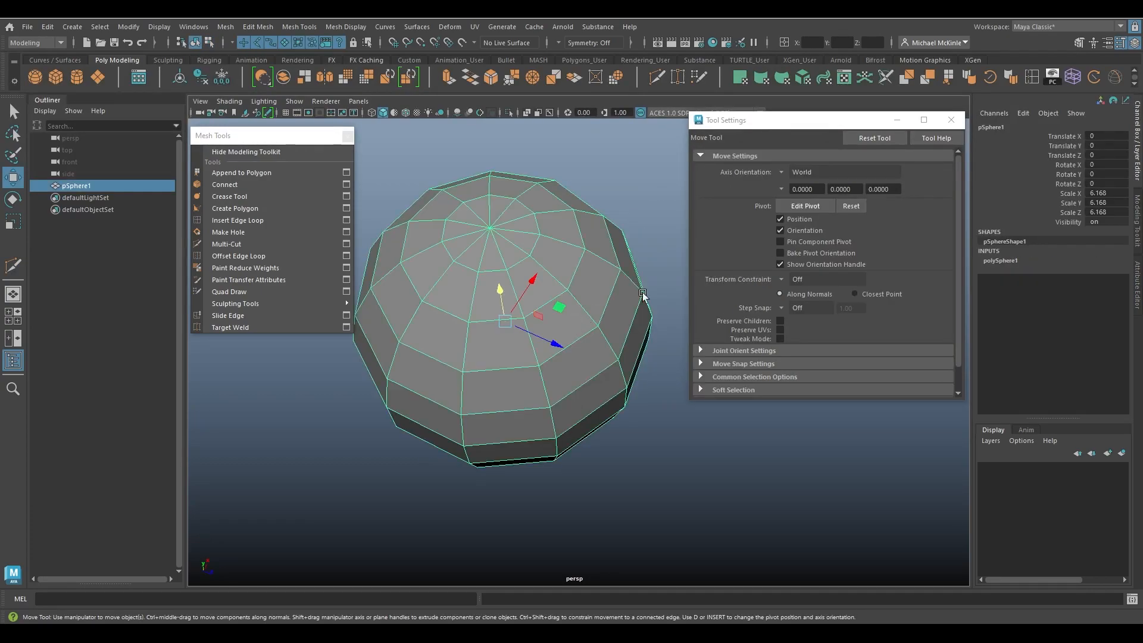
Step: Deselect the polygon sphere to show its faceted shading without the wireframe
left_click(659, 251)
left_click_drag(659, 251, 491, 373, "alt")
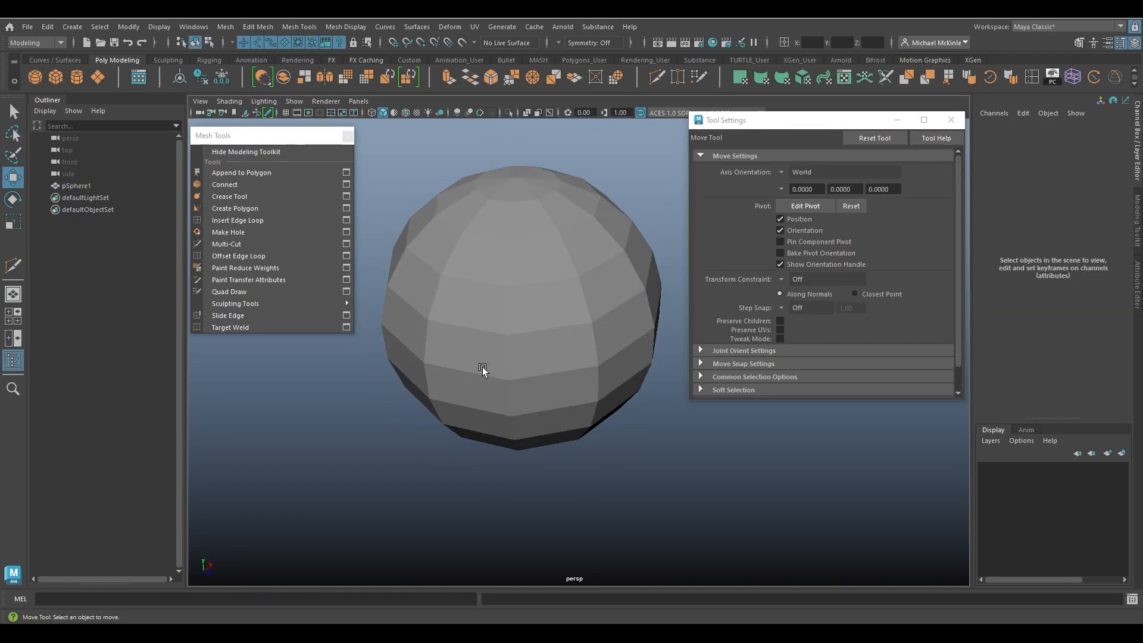
left_click_drag(504, 327, 528, 350, "alt")
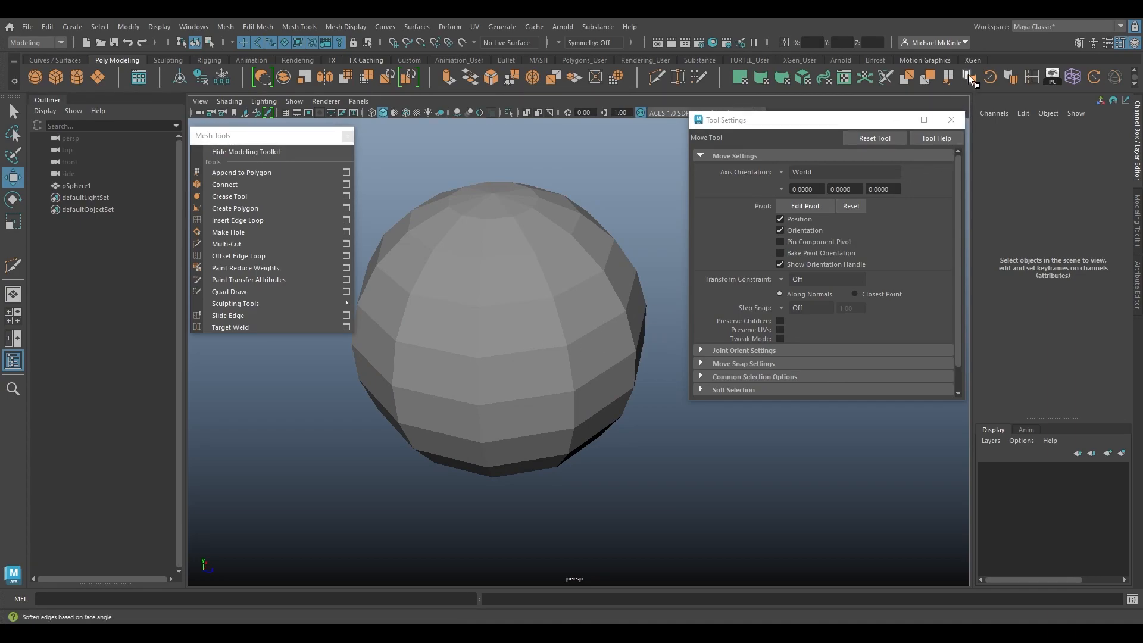
Step: Soften the polygon sphere's edges and deselect it
left_click(570, 248)
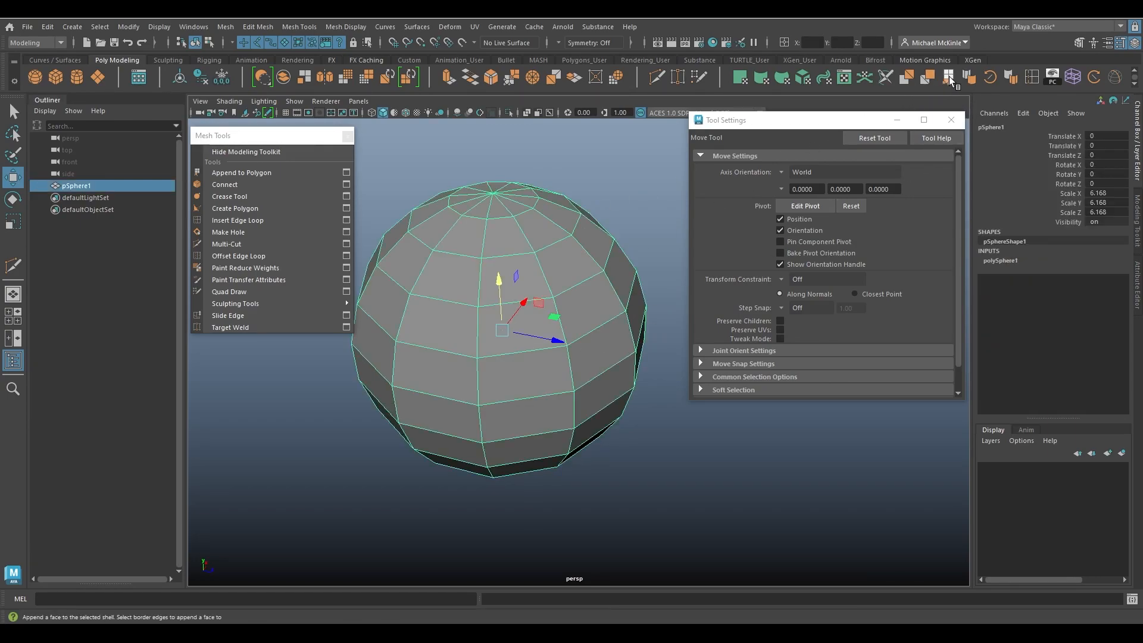
left_click(964, 74)
left_click(650, 160)
Step: Cut across the upper faces of the softened sphere with Multi-Cut and return to object mode
left_click_drag(649, 161, 545, 327, "alt")
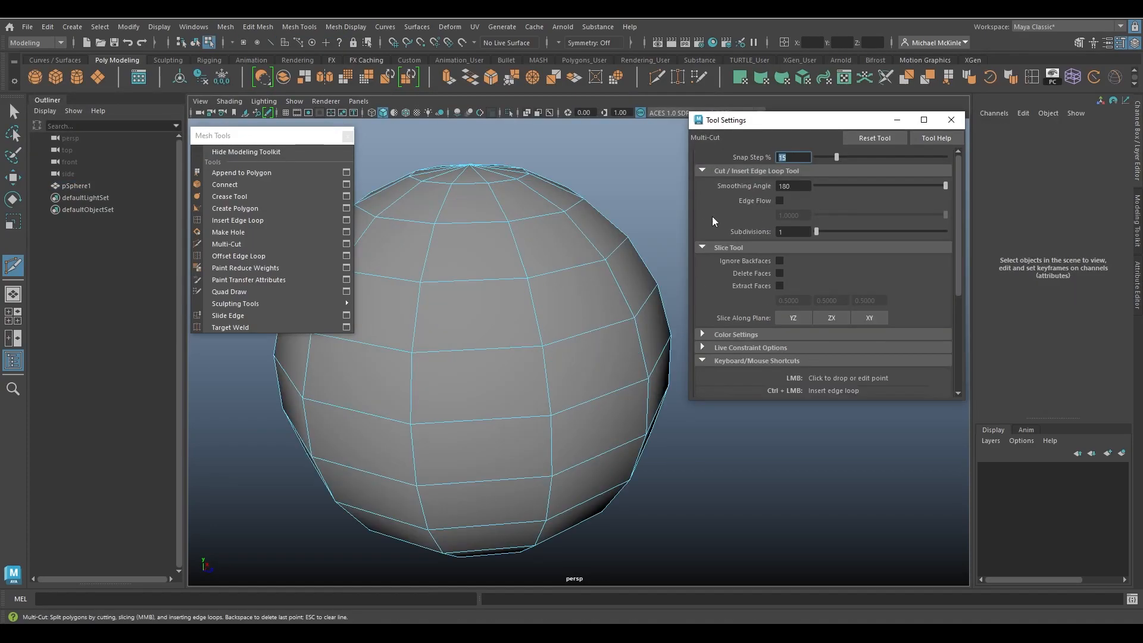
left_click_drag(528, 276, 601, 306, "alt")
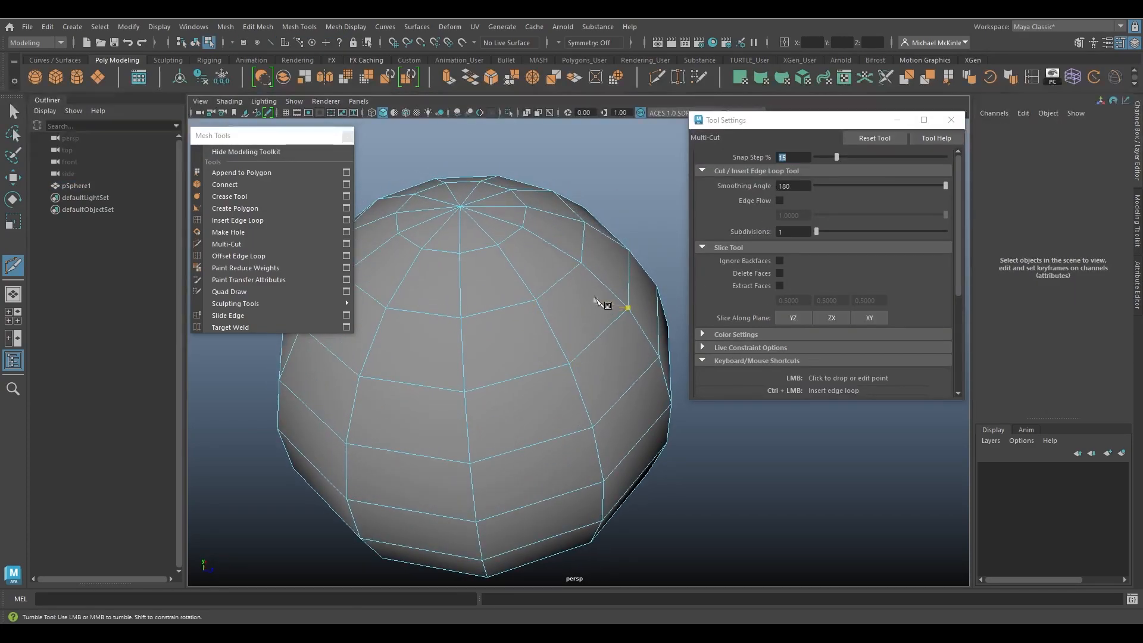
left_click(552, 213)
left_click(531, 373)
key("w")
right_click_drag(581, 265, 623, 240)
mouse_move(623, 240)
left_mouse_down("alt")
mouse_move(600, 276)
mouse_move(585, 270)
mouse_move(597, 273)
mouse_move(605, 232)
left_mouse_up("alt")
Step: Compare the sphere's shading around the cut with the wireframe shown and with the sphere deselected
left_click(595, 219)
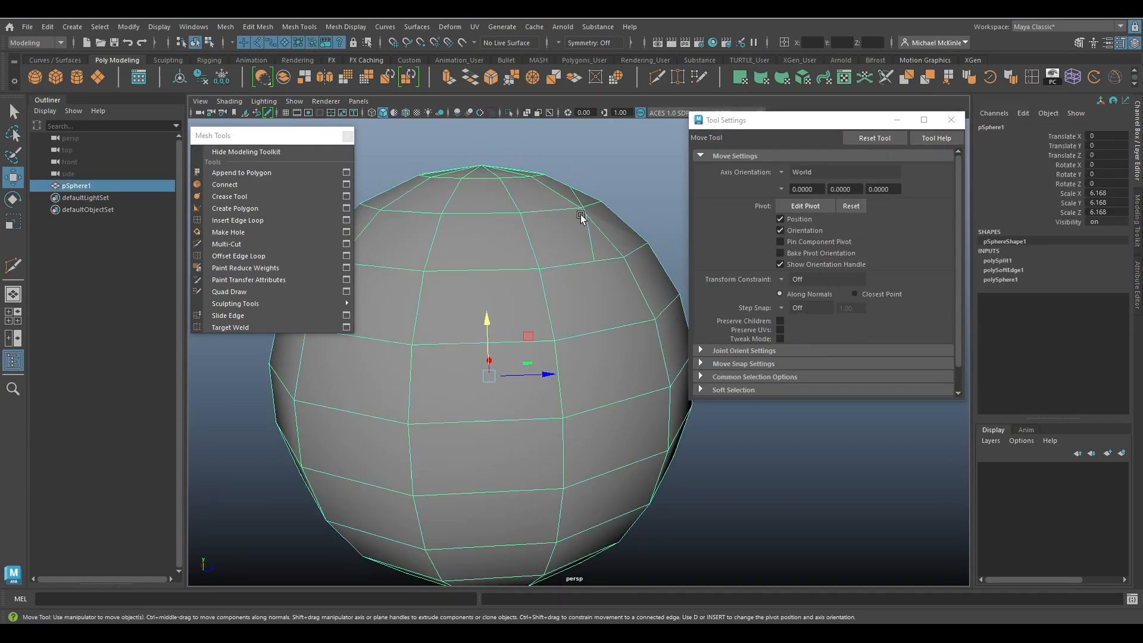
scroll(572, 244, "up", 5)
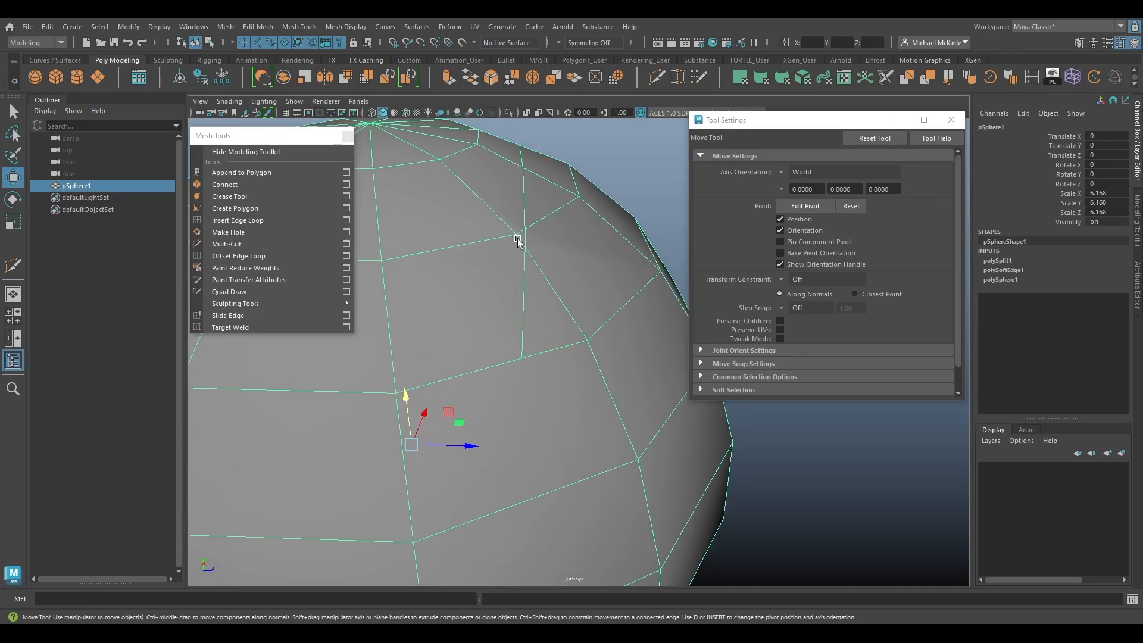
left_click(611, 188)
left_click_drag(612, 188, 559, 302, "alt")
left_click_drag(505, 334, 531, 261, "alt")
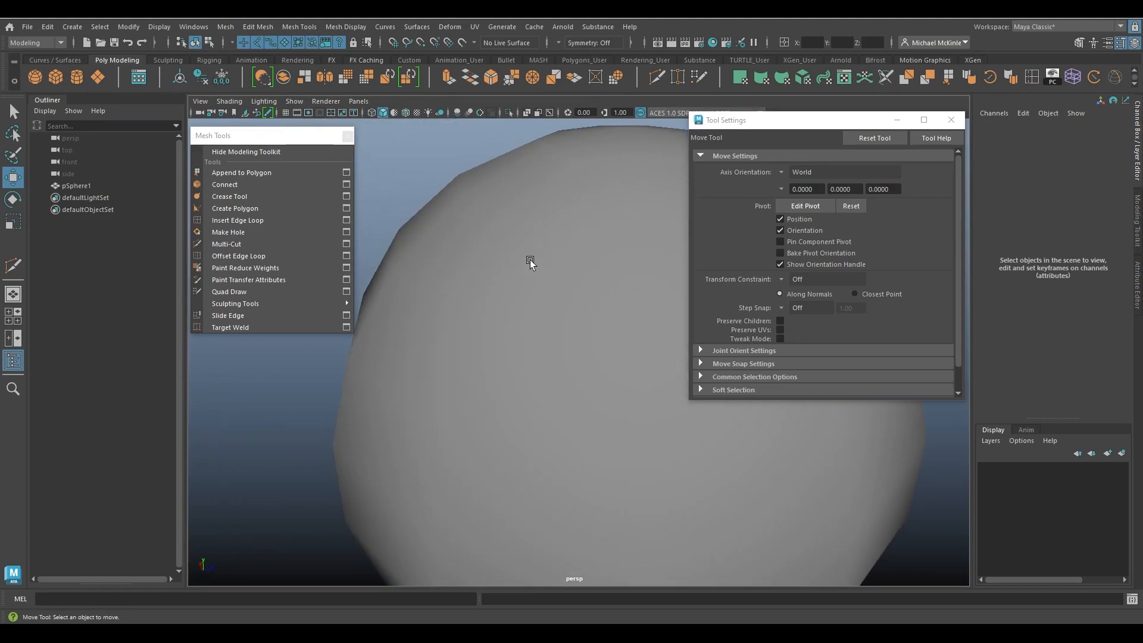
Step: Set Multi-Cut's Smoothing Angle to 0 and make another cut across the sphere's upper faces
left_click(553, 280)
left_click(230, 243)
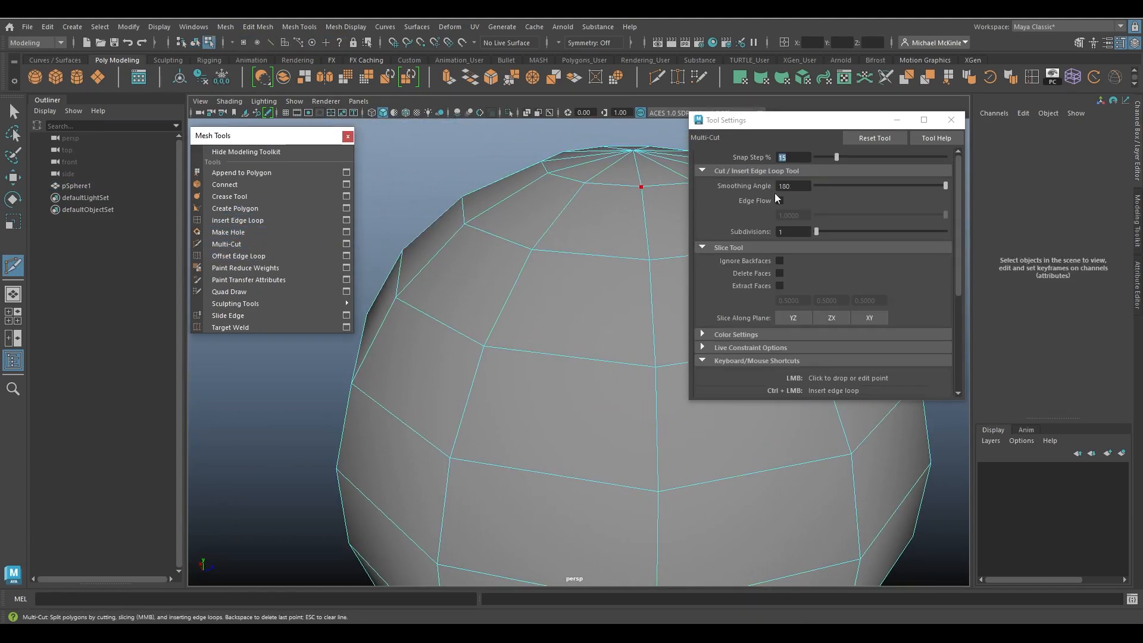
left_click_drag(836, 186, 765, 184)
left_click(498, 180)
left_click(520, 350)
key("Return")
Step: Return to object mode and examine the shading along the Smoothing Angle 0 cut with the sphere deselected, then reselected
key("q")
right_click_drag(543, 217, 580, 184)
left_click(506, 159)
mouse_move(603, 288)
left_mouse_down("alt")
mouse_move(597, 298)
mouse_move(612, 308)
left_mouse_up("alt")
right_click_drag(613, 308, 605, 301, "alt")
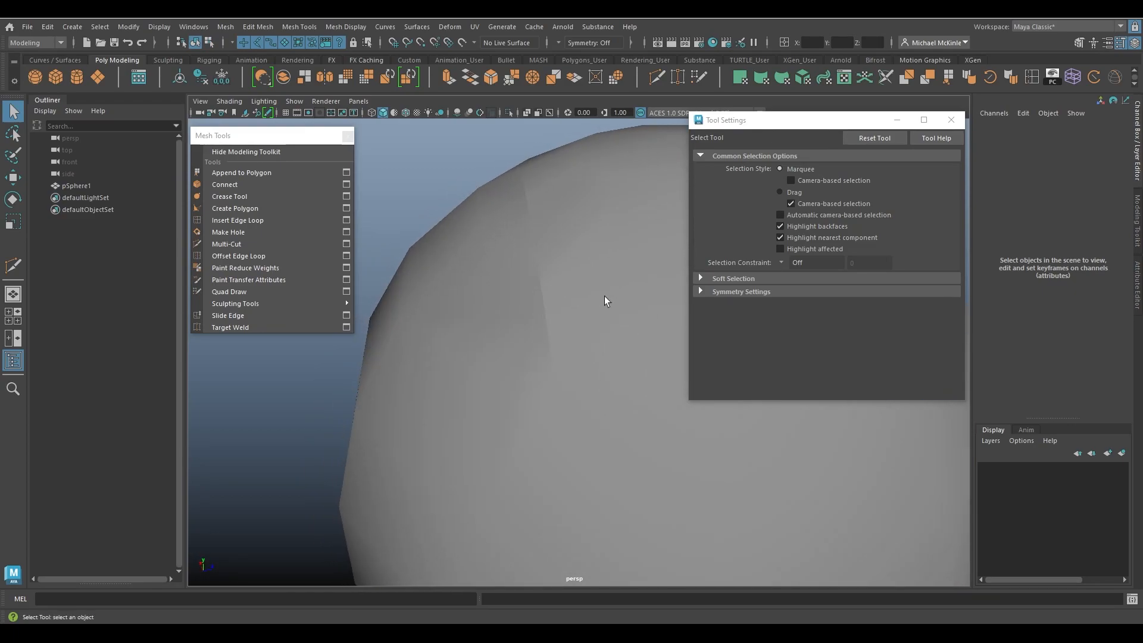
mouse_move(549, 336)
left_mouse_down("alt")
mouse_move(566, 260)
mouse_move(516, 196)
left_mouse_up("alt")
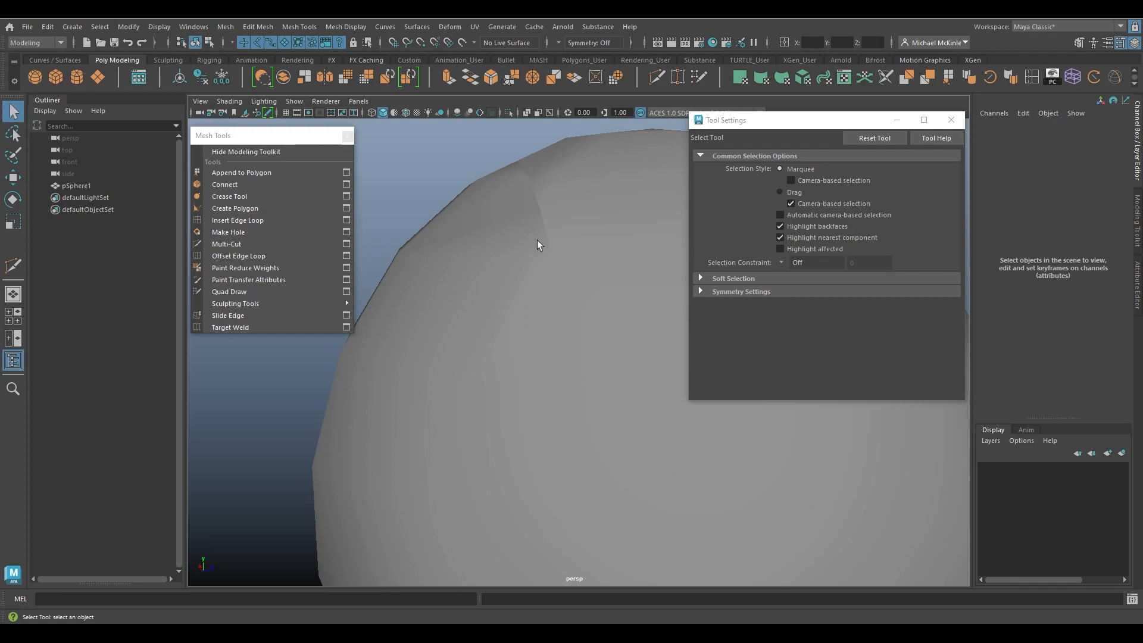
left_click_drag(559, 238, 599, 227, "alt")
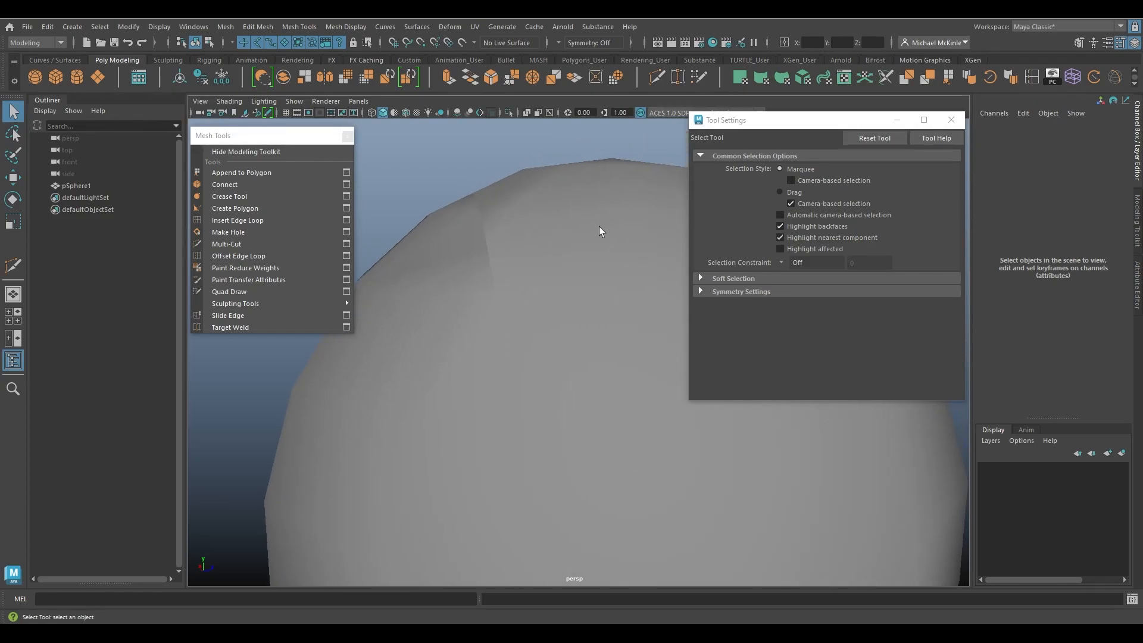
left_click(529, 272)
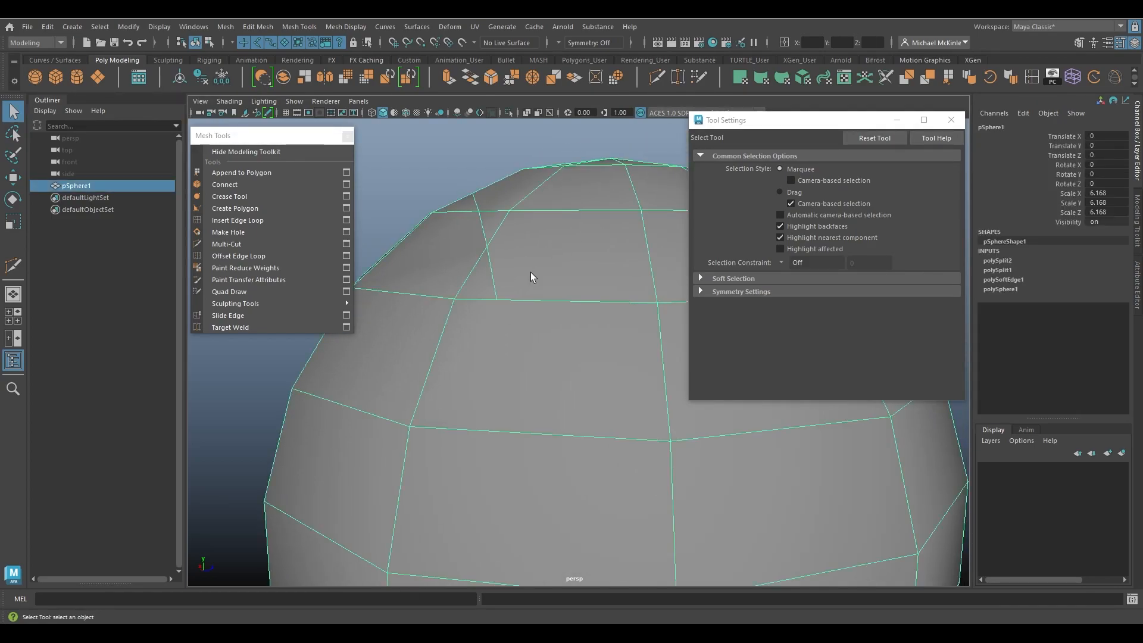
Step: Set Multi-Cut's Smoothing Angle to 180 and try Soften Edge on the sphere
left_click(250, 245)
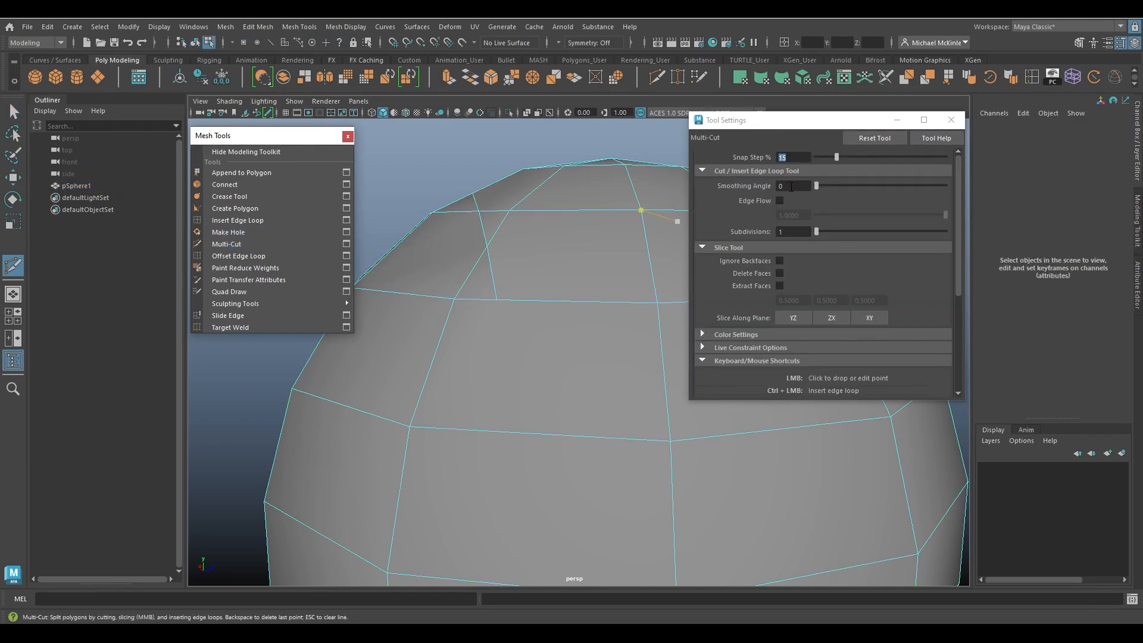
left_click_drag(817, 186, 979, 197)
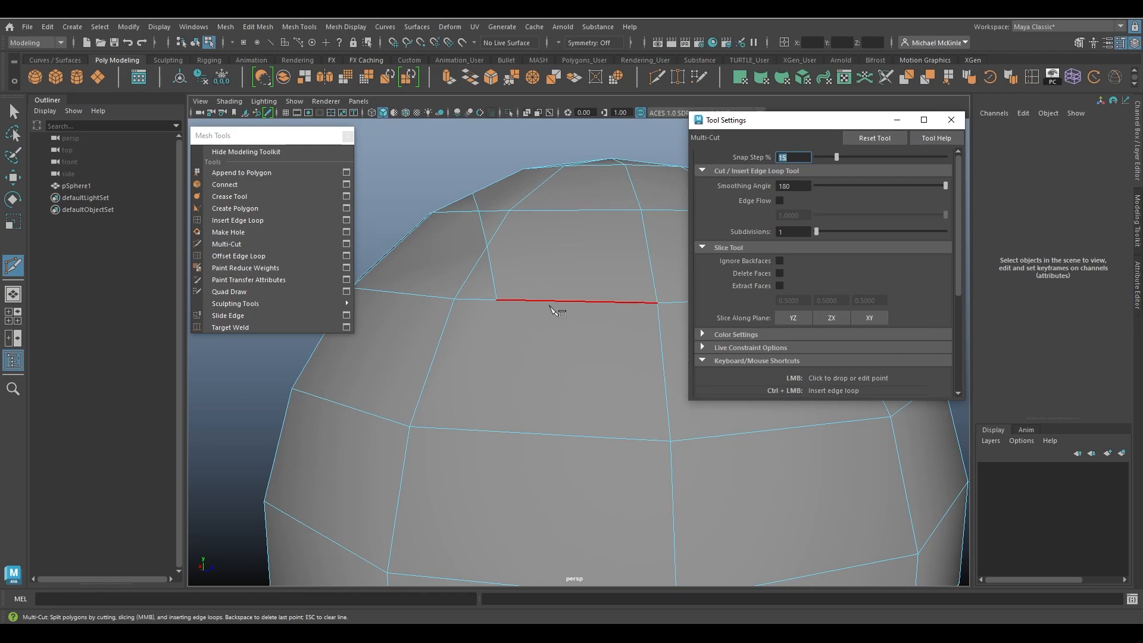
left_click(641, 210)
key("Escape")
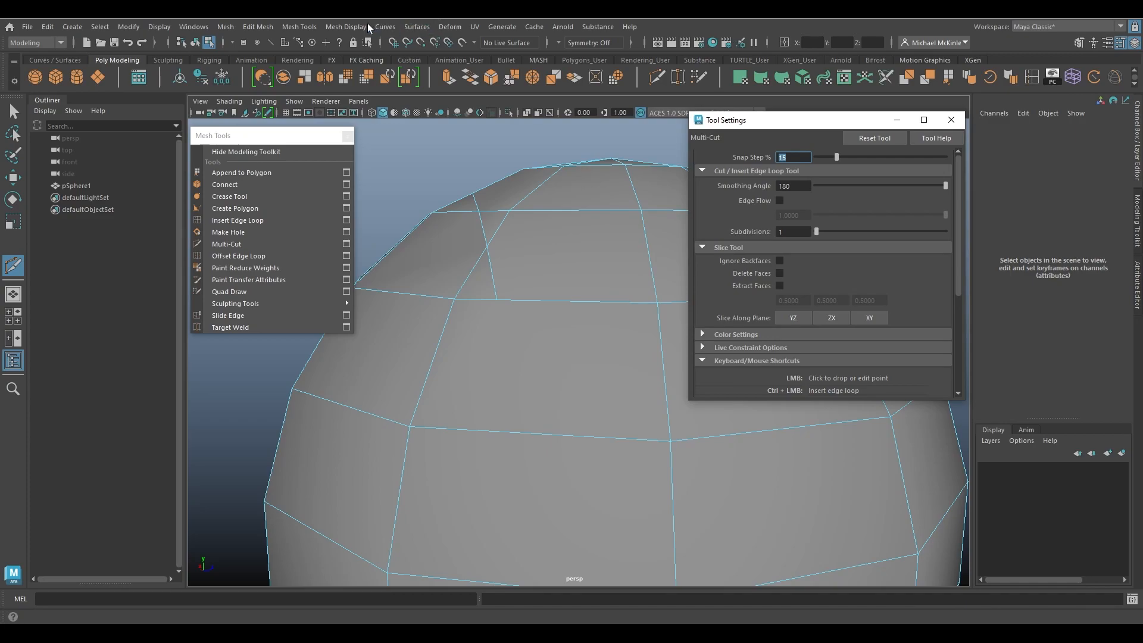
left_click(348, 27)
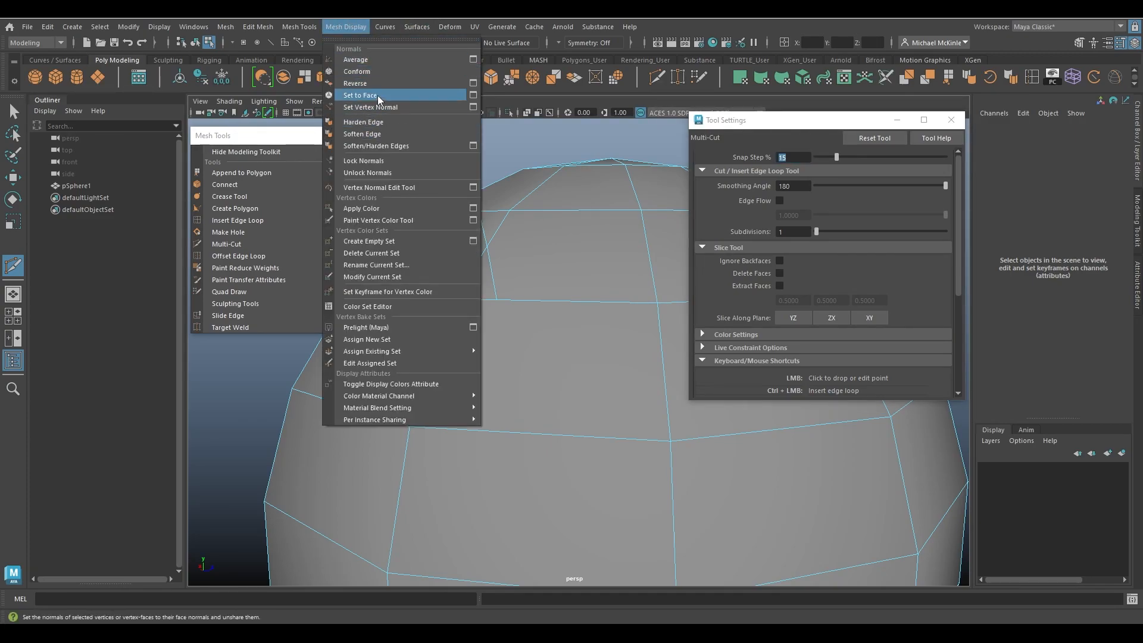
left_click(395, 134)
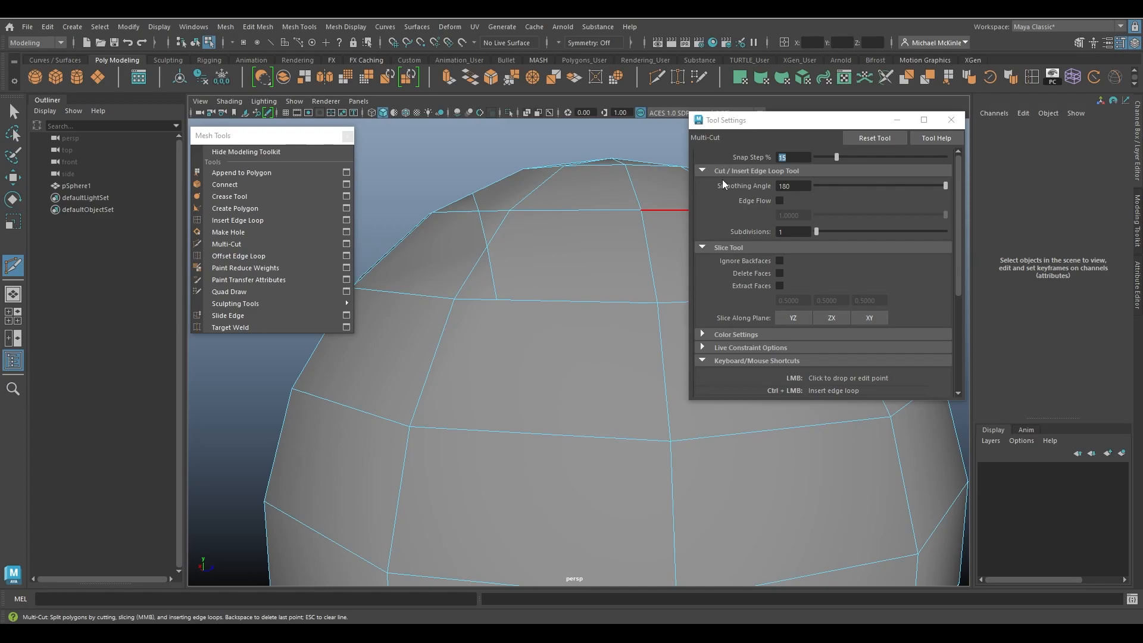
Step: Undo the test cuts on the sphere and return it to object mode
left_click_drag(538, 222, 541, 277, "alt")
scroll(541, 268, "down", 2)
mouse_move(572, 323)
left_mouse_down("alt")
mouse_move(551, 316)
mouse_move(561, 307)
mouse_move(574, 344)
left_mouse_up("alt")
key("ctrl+z")
key("ctrl+z")
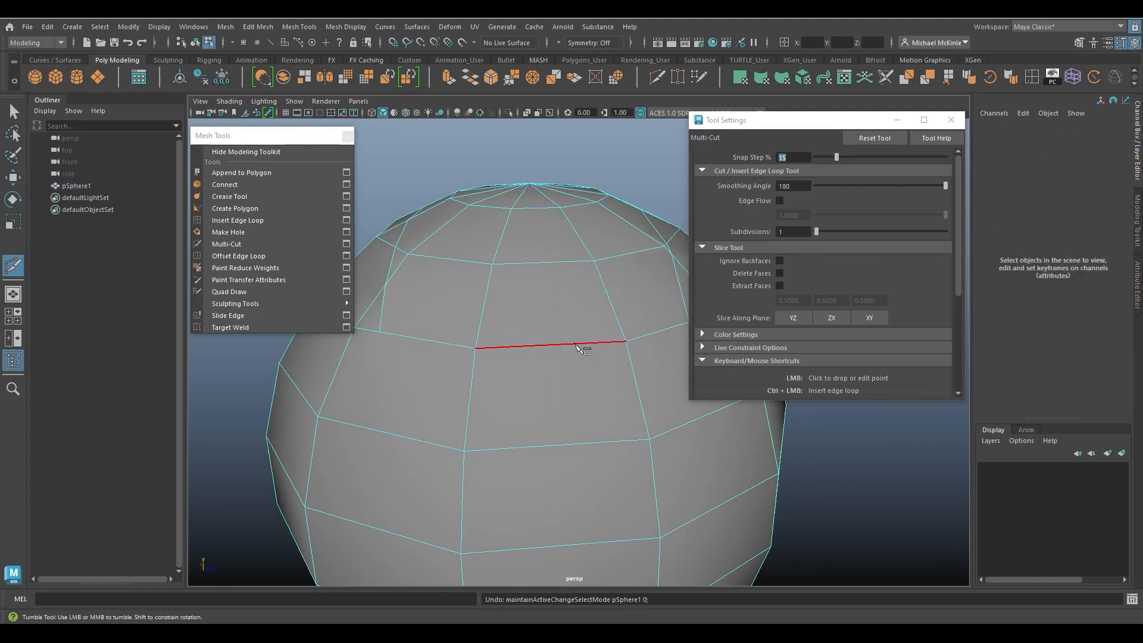
key("ctrl+z")
key("ctrl+z")
key("ctrl+z")
left_click(594, 260)
left_click_drag(640, 277, 562, 300, "alt")
key("w")
right_click_drag(556, 244, 589, 222)
left_click_drag(583, 289, 547, 299, "alt")
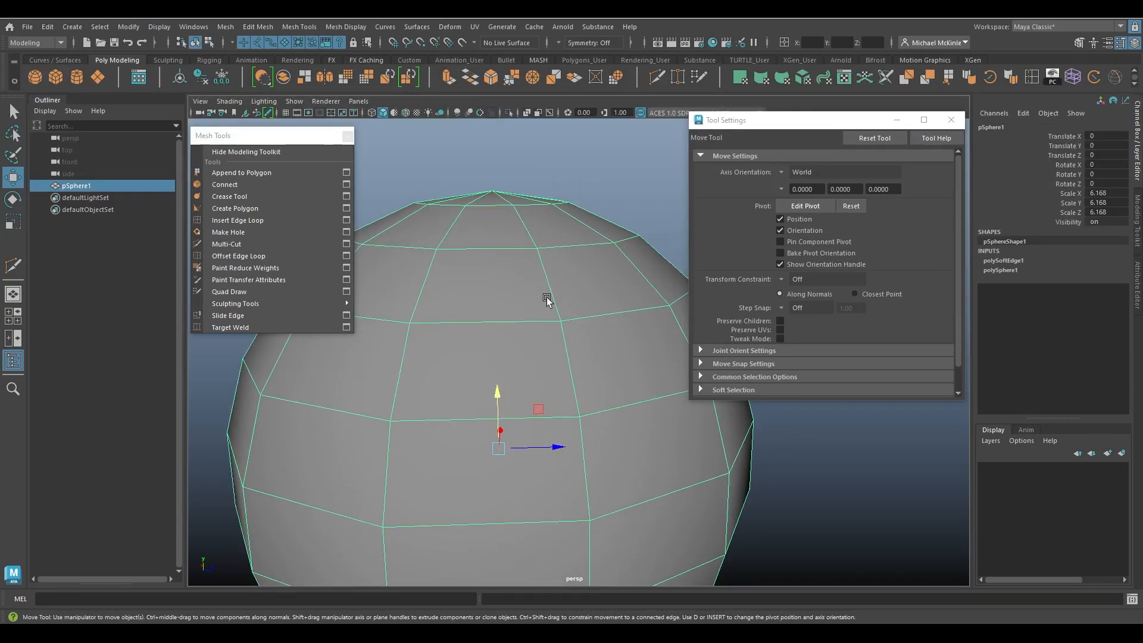
Step: Cut diagonally across the sphere's upper faces with Multi-Cut, leaving Edge Flow off
left_click(238, 232)
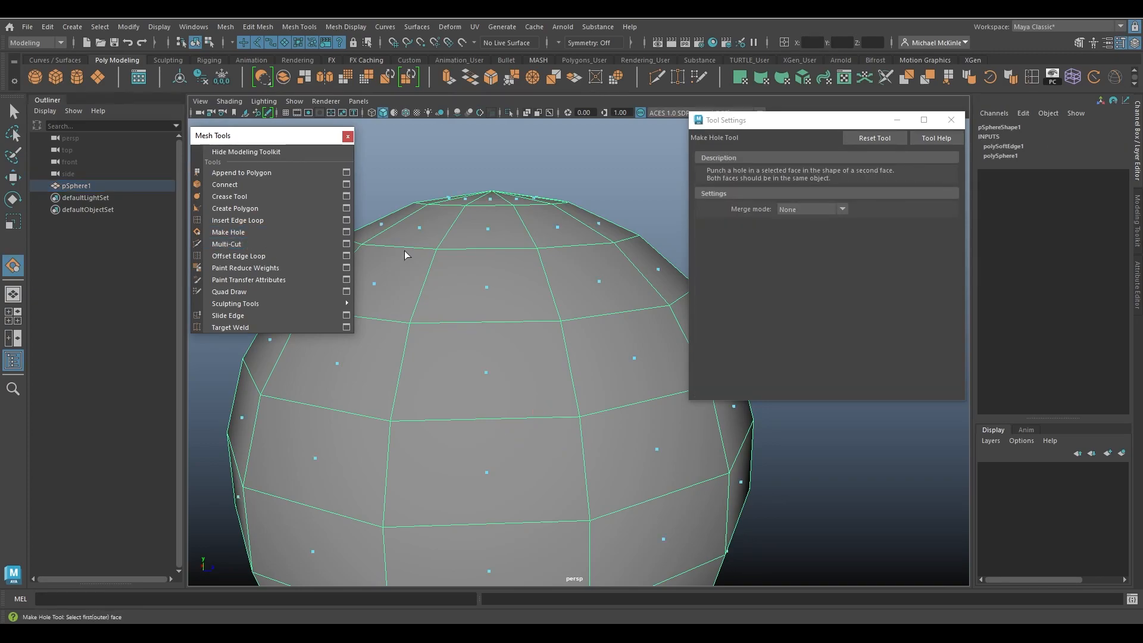
key("ctrl+z")
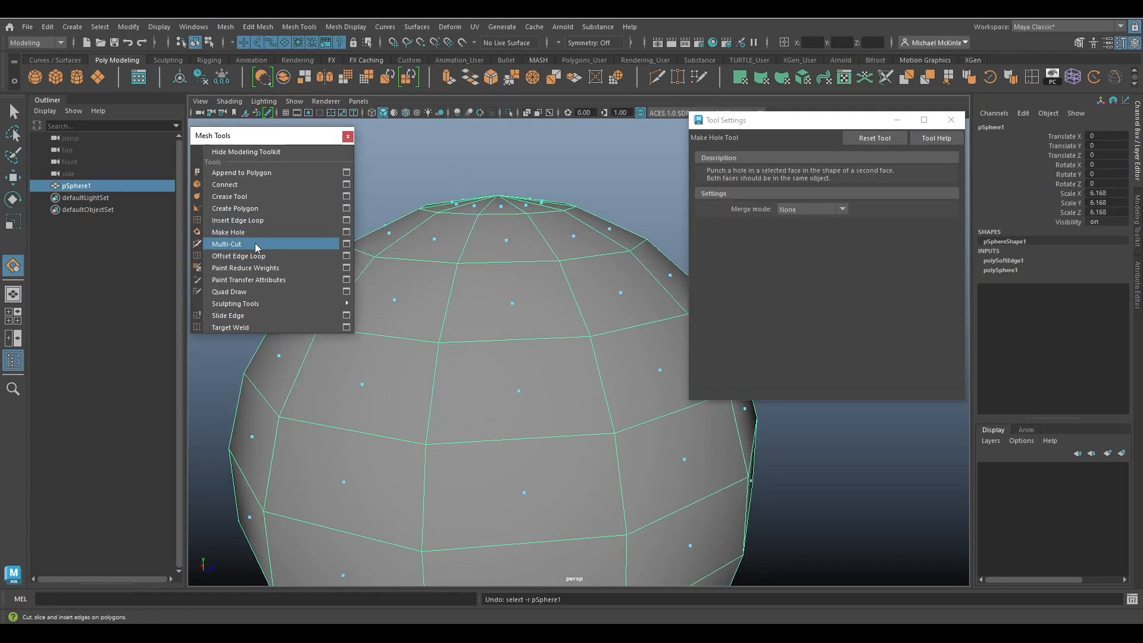
left_click(227, 243)
left_click_drag(512, 225, 794, 203, "alt")
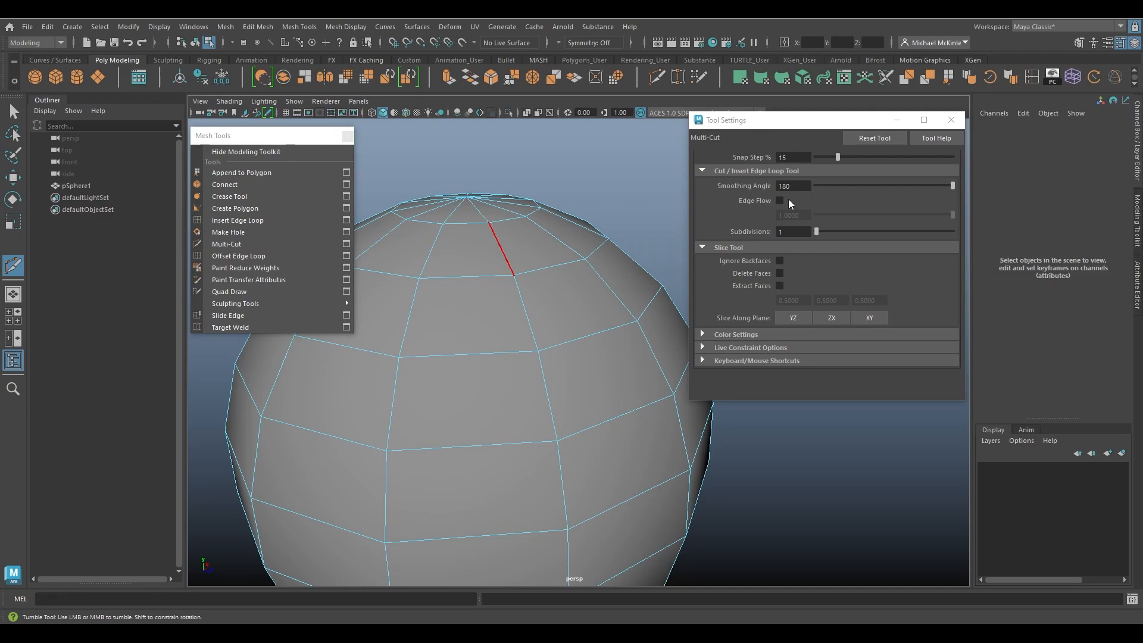
left_click(538, 351)
key("Escape")
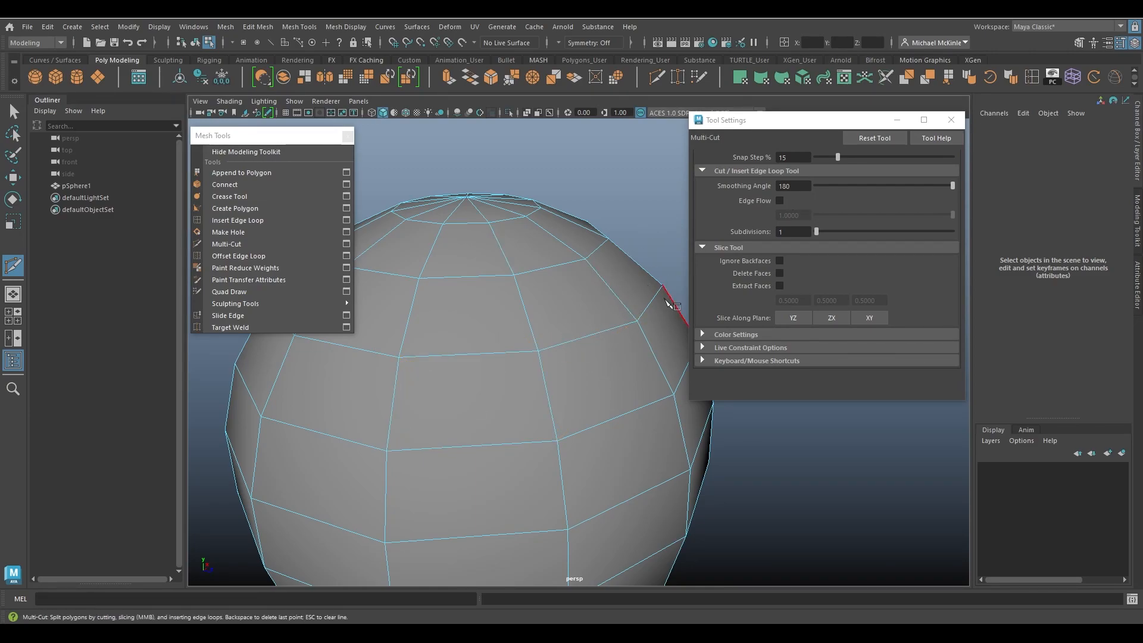
left_click(514, 275)
left_click_drag(570, 305, 539, 255, "alt")
left_click(525, 234)
left_click(401, 372)
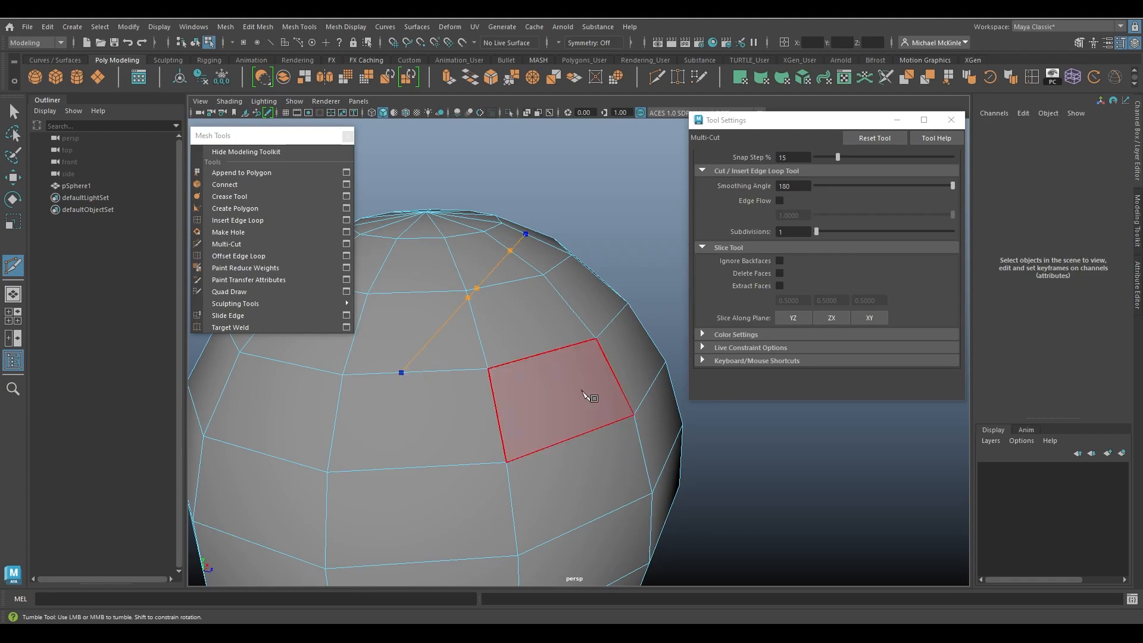
key("Return")
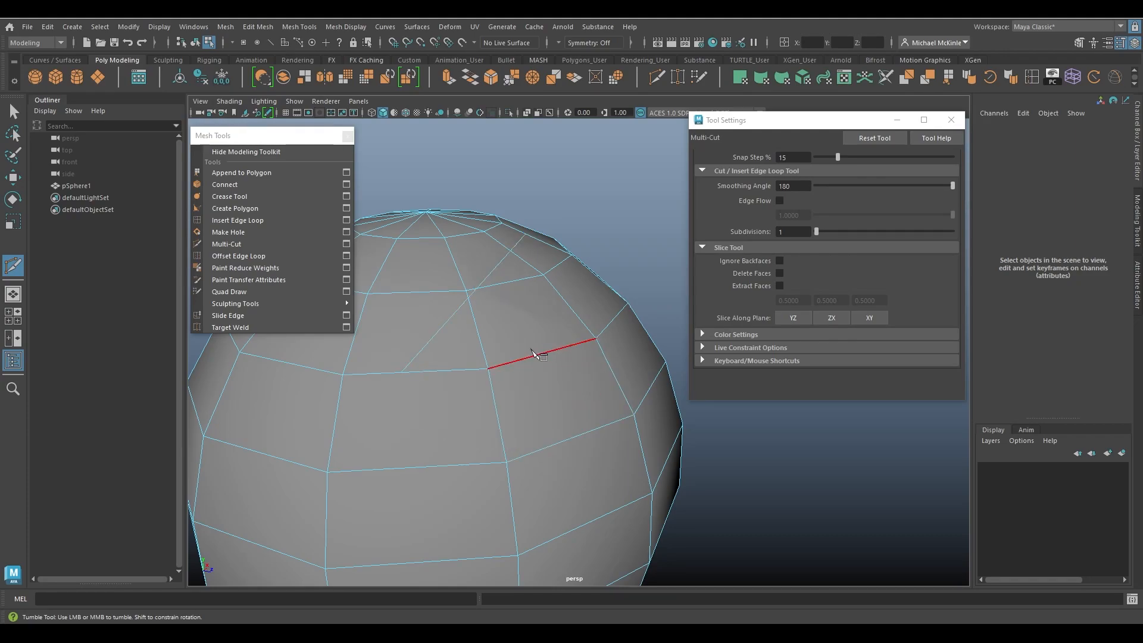
Step: Turn on Edge Flow and cut diagonally across the faces beside the first cut
mouse_move(610, 324)
left_mouse_down("alt")
mouse_move(543, 370)
mouse_move(583, 298)
mouse_move(629, 311)
mouse_move(584, 316)
mouse_move(598, 321)
left_mouse_up("alt")
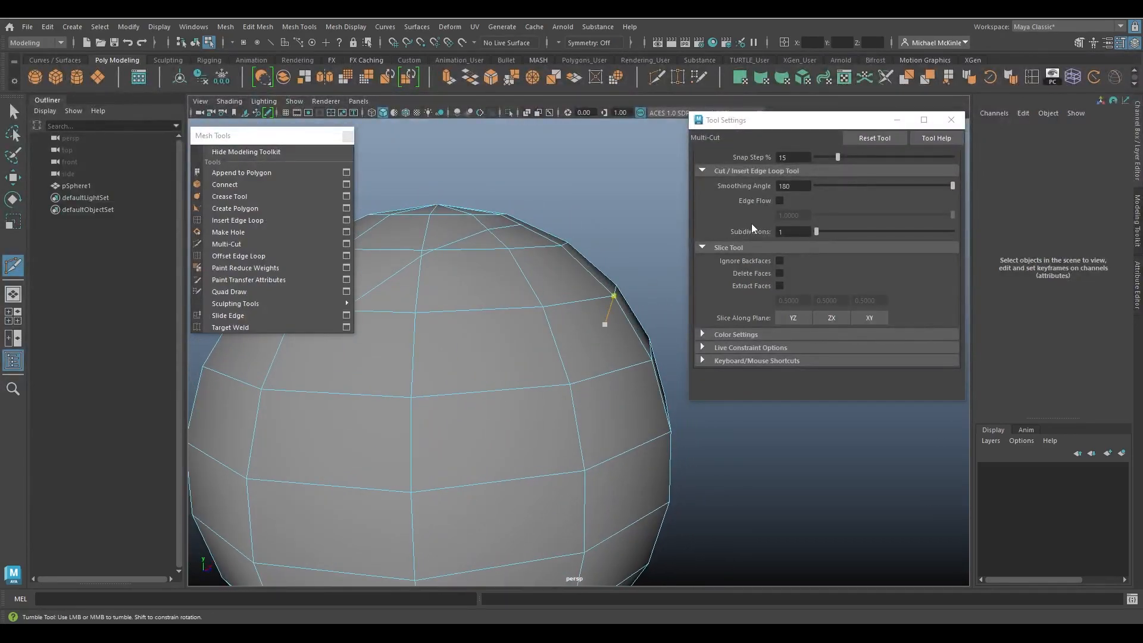
left_click(779, 201)
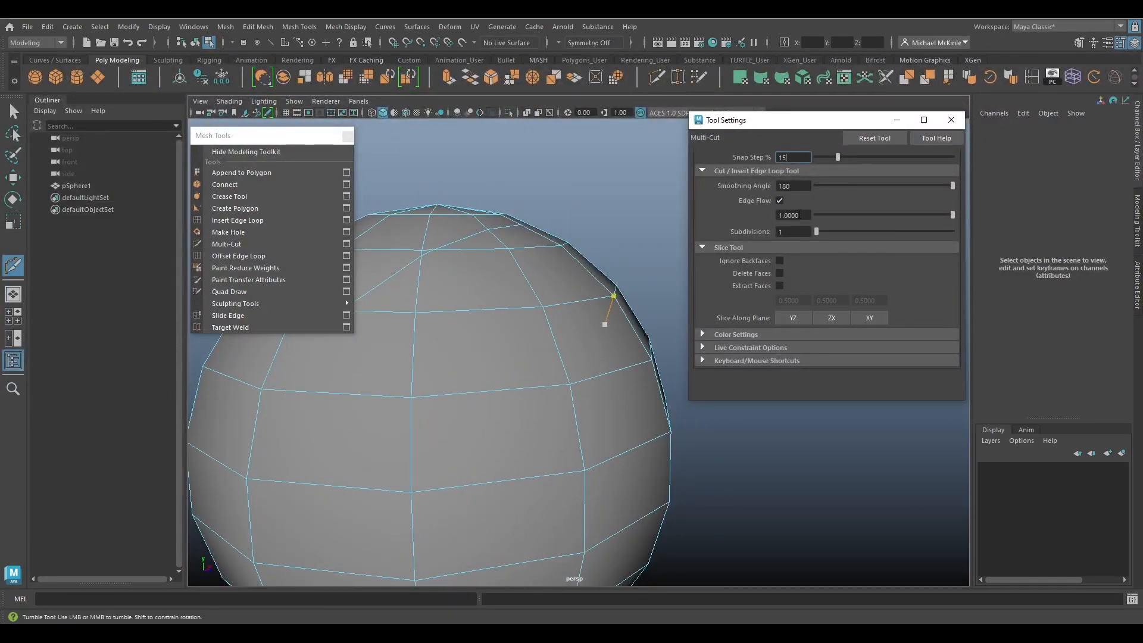
left_click_drag(556, 303, 580, 286, "alt")
left_click(581, 275)
left_click(444, 443)
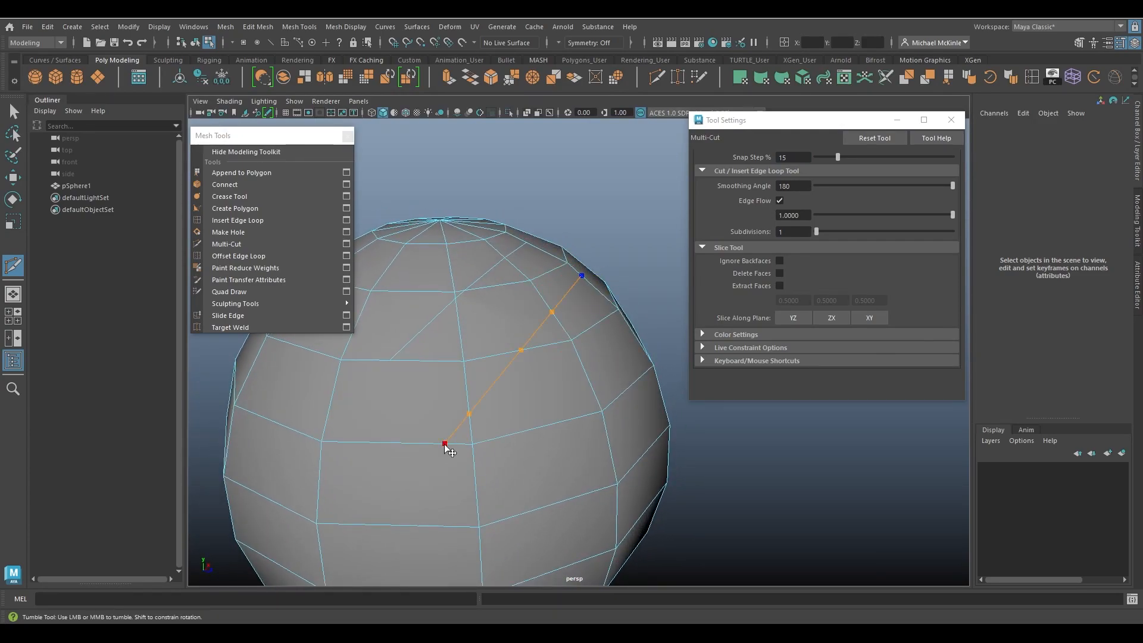
key("Return")
Step: Examine the Edge Flow cut from several angles, undoing and redoing it to compare the sphere's contour
left_click_drag(599, 357, 582, 327, "alt")
right_click_drag(581, 327, 542, 264, "alt")
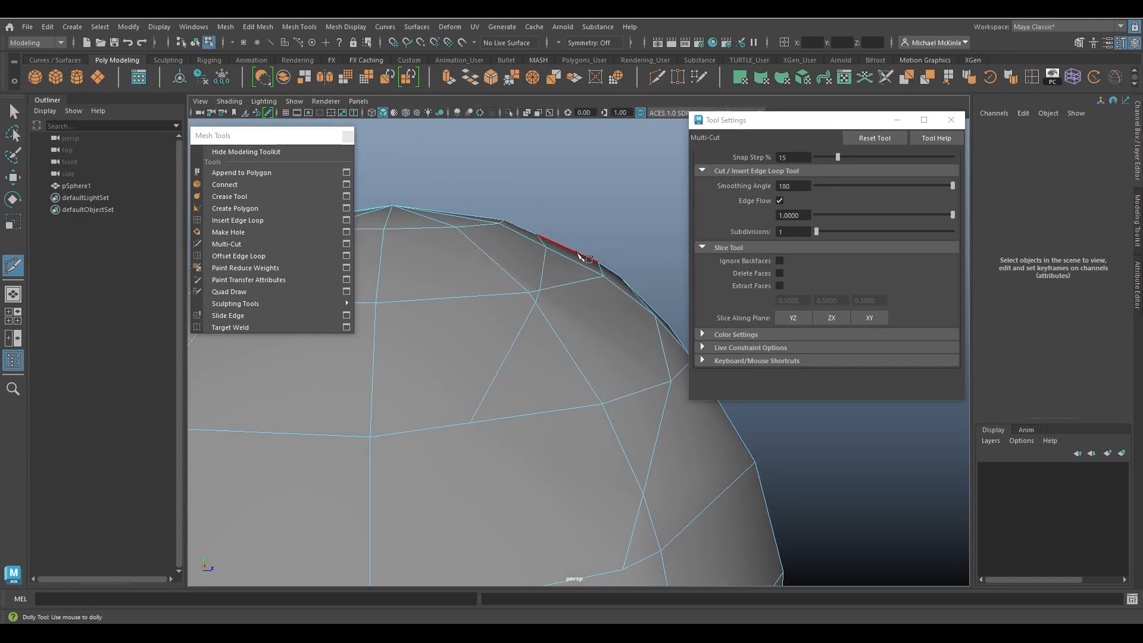
left_click_drag(632, 350, 600, 292, "alt")
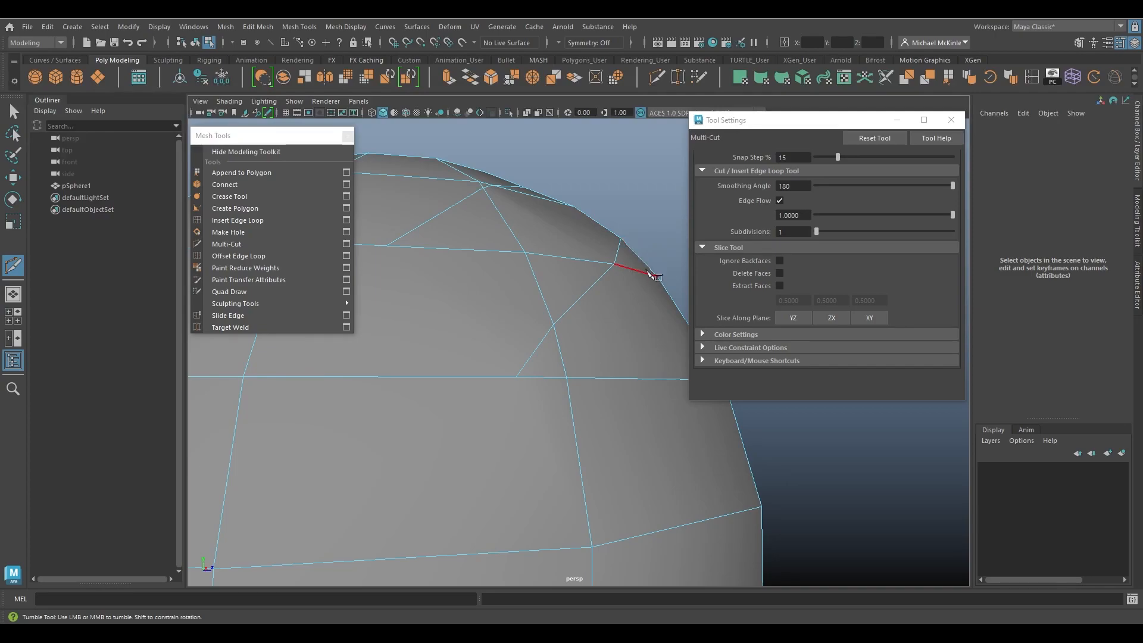
left_click_drag(641, 257, 603, 292, "alt")
key("ctrl+z")
right_click_drag(604, 315, 608, 323, "alt")
left_click_drag(608, 323, 596, 316, "alt")
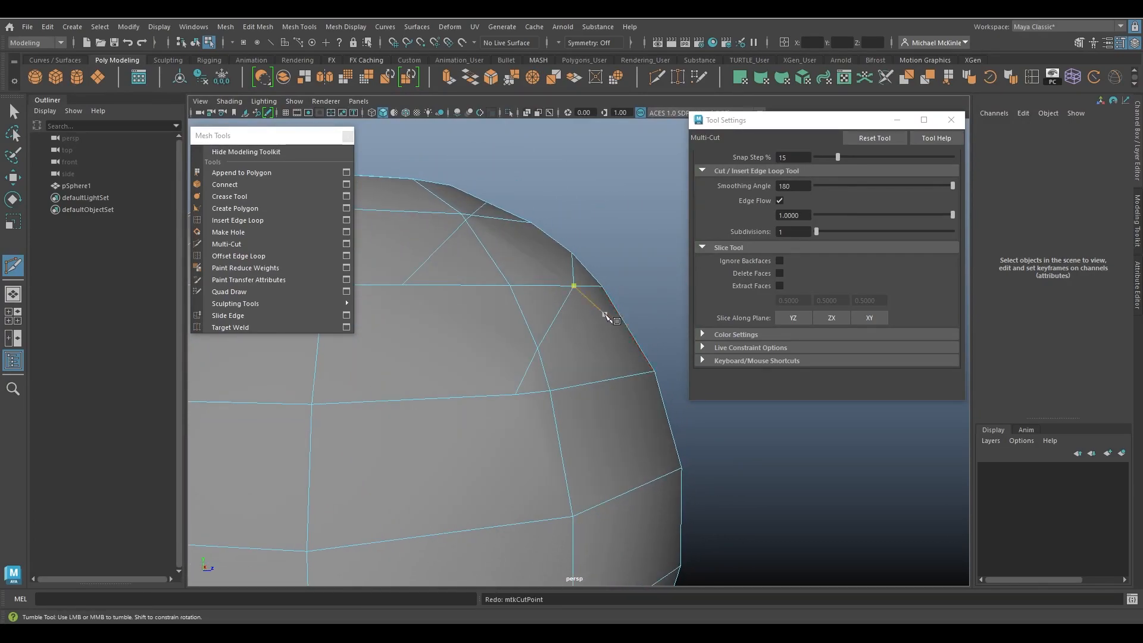
key("shift+z")
key("ctrl+z")
middle_click_drag(531, 265, 592, 324, "alt")
key("ctrl+z")
key("shift+z")
key("ctrl+z")
key("shift+z")
key("ctrl+z")
key("shift+z")
key("ctrl+z")
Step: Undo the Edge Flow cut, keeping the first diagonal cut, and leave Multi-Cut for the Move tool
middle_click_drag(607, 340, 569, 316, "alt")
key("ctrl+z")
key("ctrl+z")
key("ctrl+z")
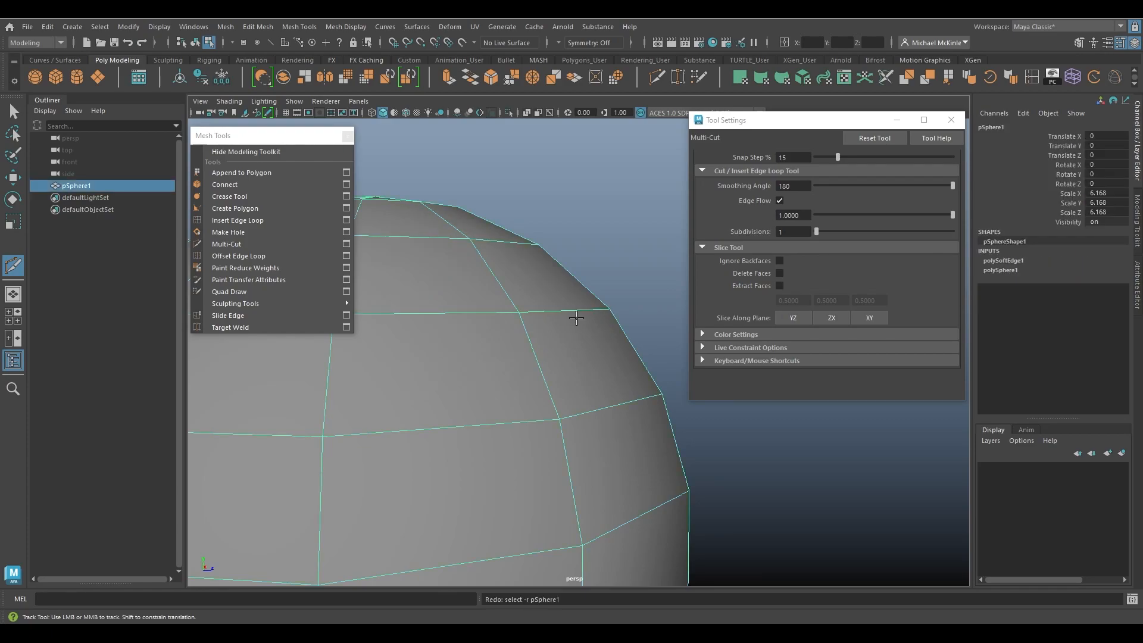
key("ctrl+z")
key("w")
left_click_drag(554, 309, 594, 341, "alt")
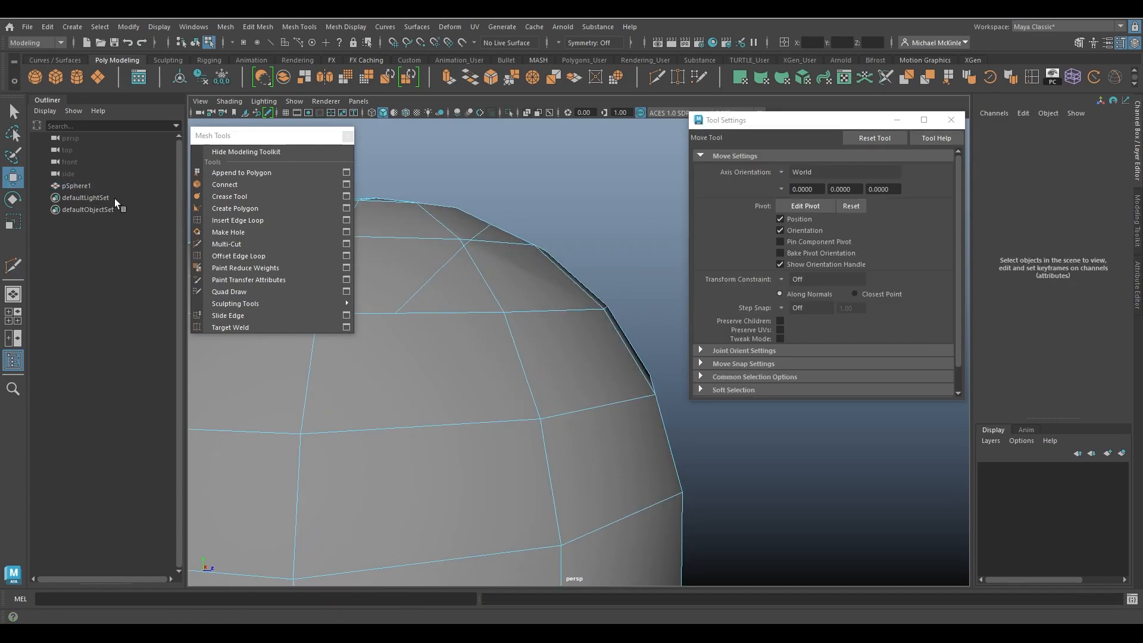
Step: Cut diagonally with Multi-Cut and Edge Flow on, from the sphere's upper silhouette down to a vertical edge beside the first cut
left_click(227, 244)
left_click_drag(569, 264, 560, 256, "alt")
left_click(562, 262)
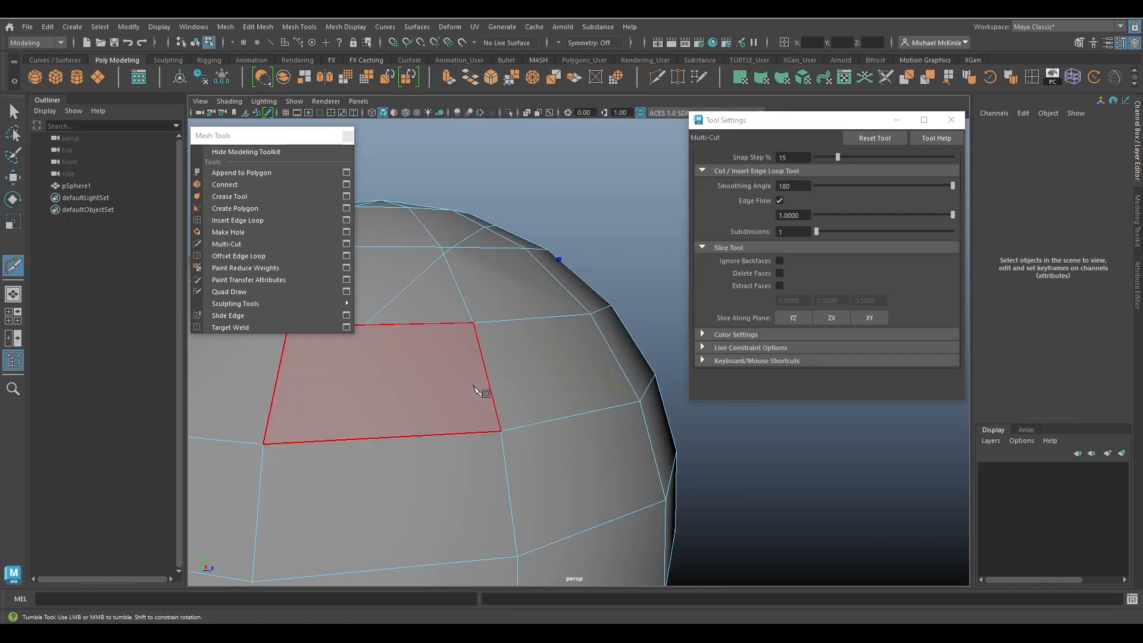
left_click(492, 382)
left_click_drag(588, 378, 572, 355, "alt")
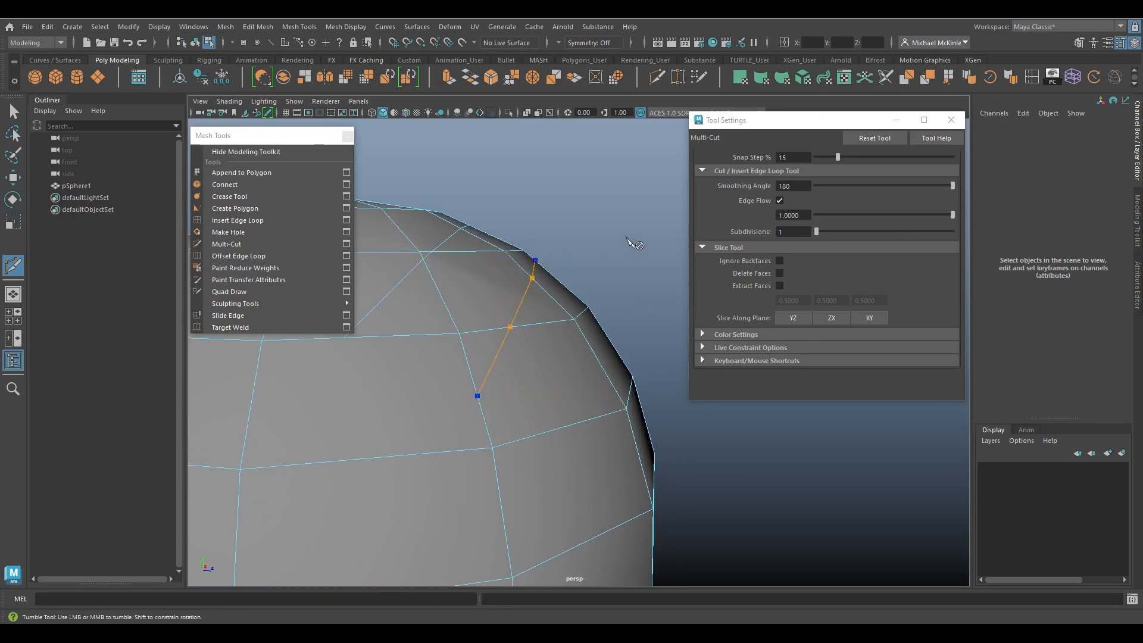
key("Return")
left_click(575, 320)
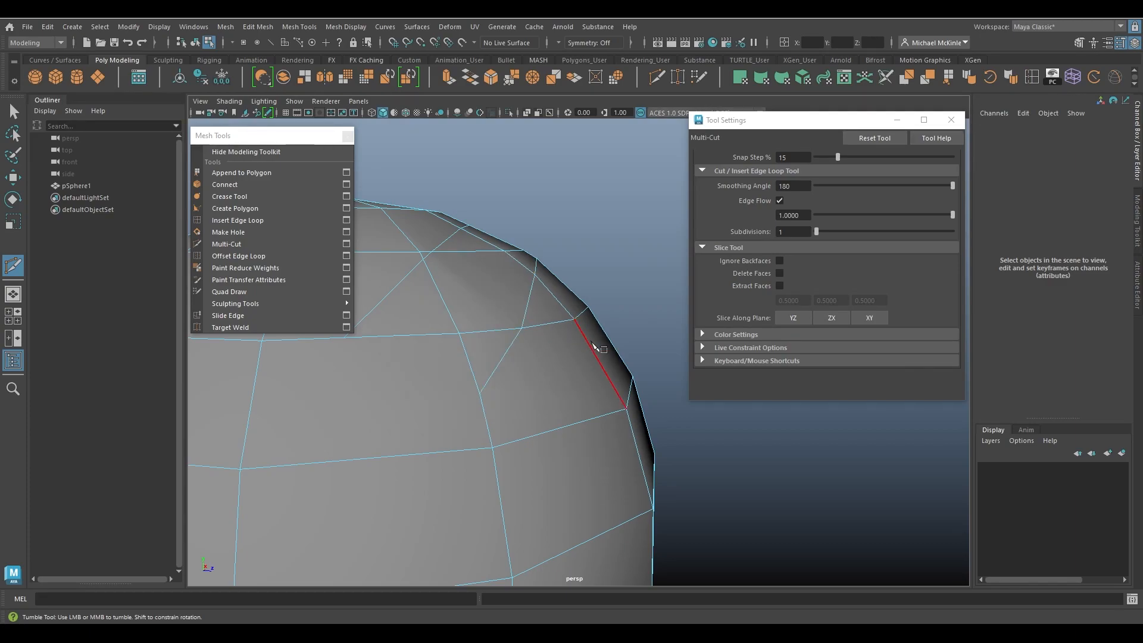
left_click(534, 274)
left_click(521, 328)
key("Escape")
Step: Set the Edge Flow amount to 0 and cut diagonally from the sphere's upper silhouette down to the second horizontal edge
mouse_move(849, 213)
left_mouse_down()
mouse_move(832, 213)
mouse_move(845, 213)
left_mouse_up()
left_click_drag(604, 279, 574, 276, "alt")
middle_click_drag(574, 276, 593, 273, "alt")
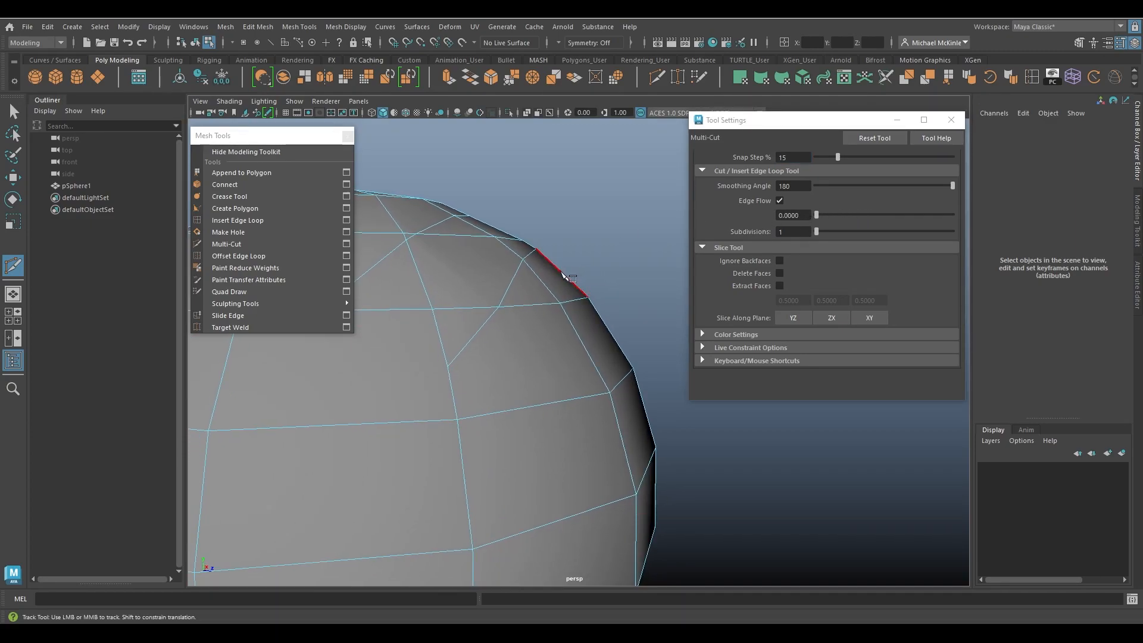
left_click(558, 270)
left_click(483, 415)
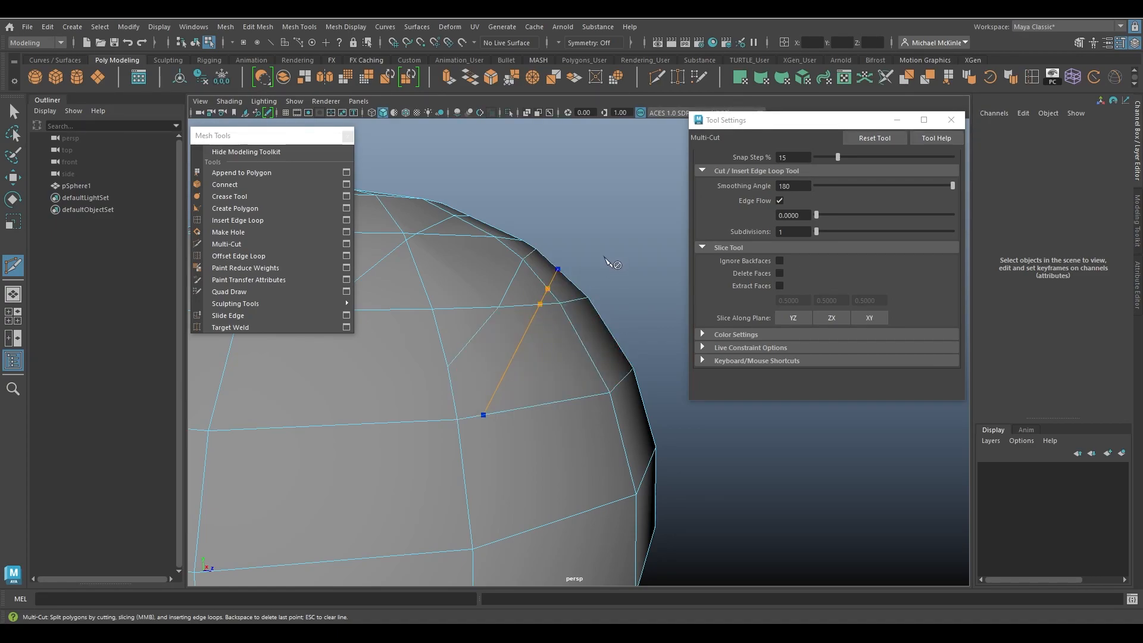
key("Return")
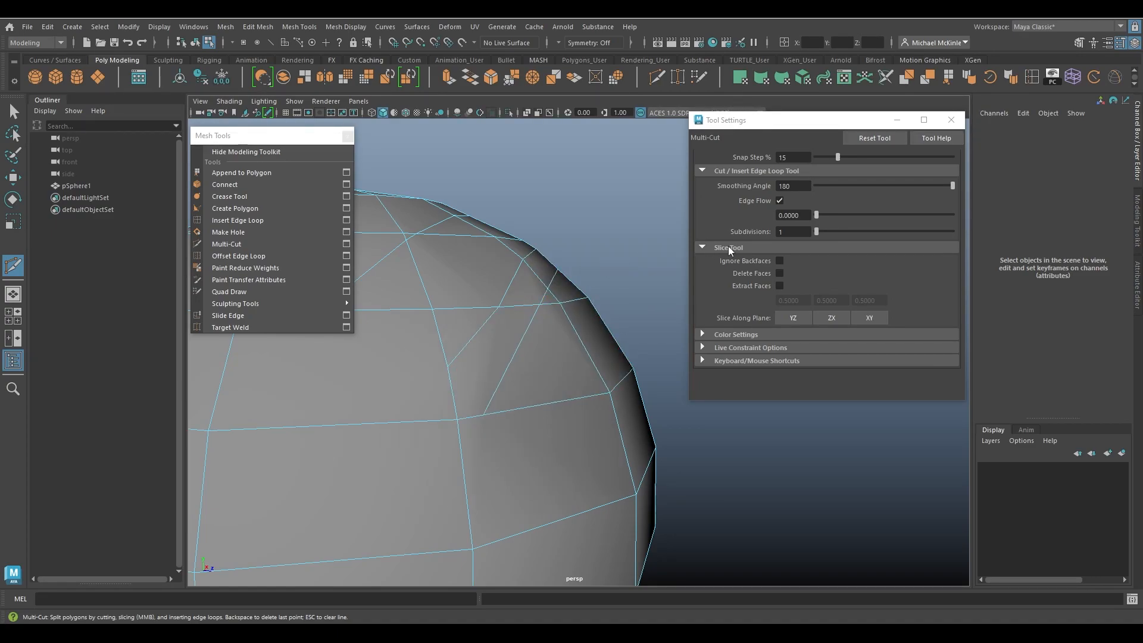
Step: Set the Edge Flow amount to 1 and make a second diagonal cut just beside the previous one
left_click(793, 214)
type("1")
key("Return")
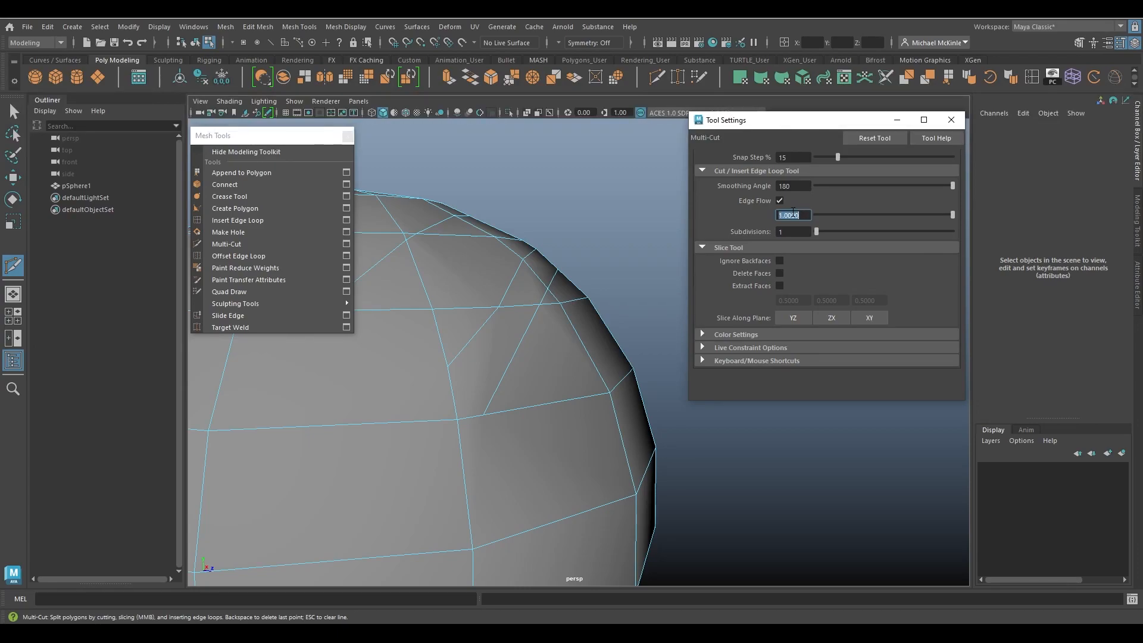
left_click(564, 275)
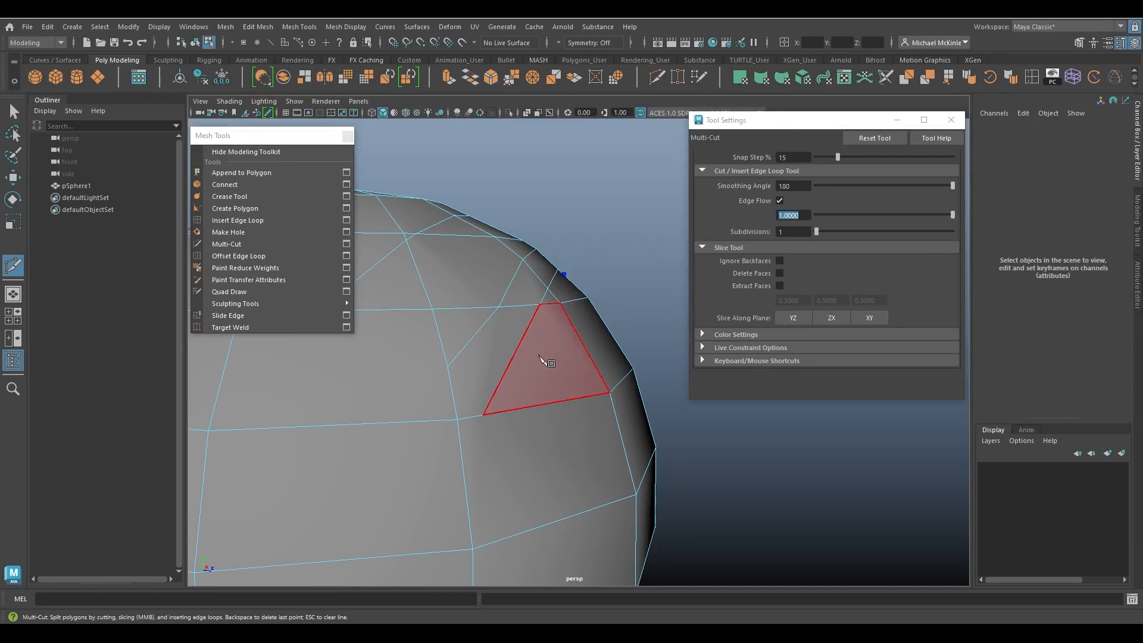
left_click(508, 411)
key("Return")
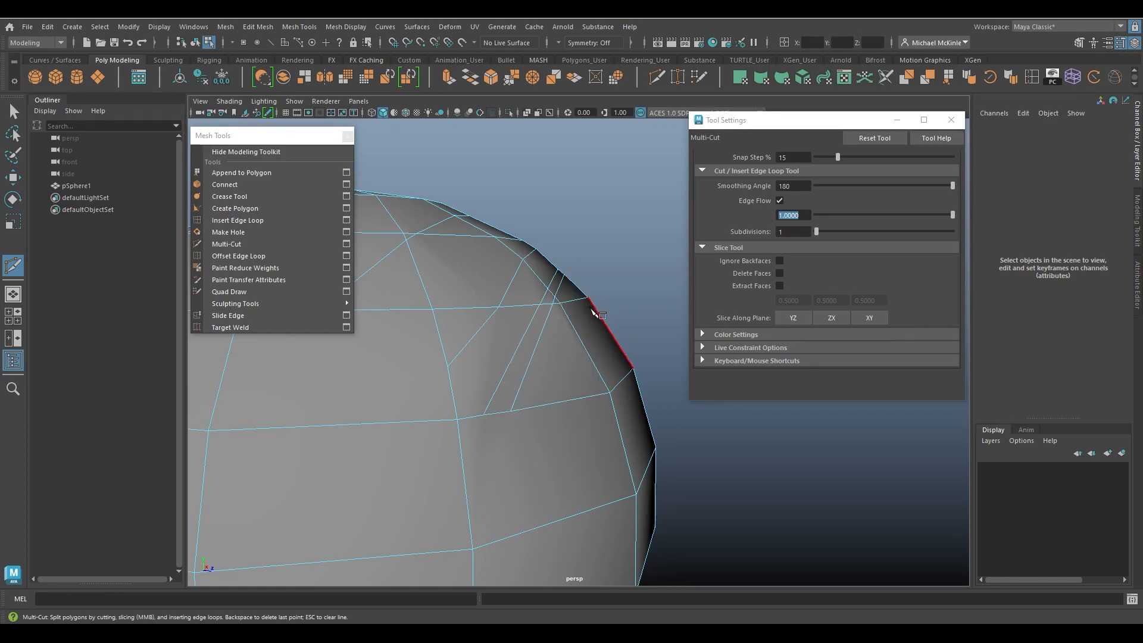
Step: Cut from the silhouette edge down to the nearby grid vertex with Edge Flow at 1, and inspect the sphere's contour
left_click_drag(593, 311, 531, 242, "alt")
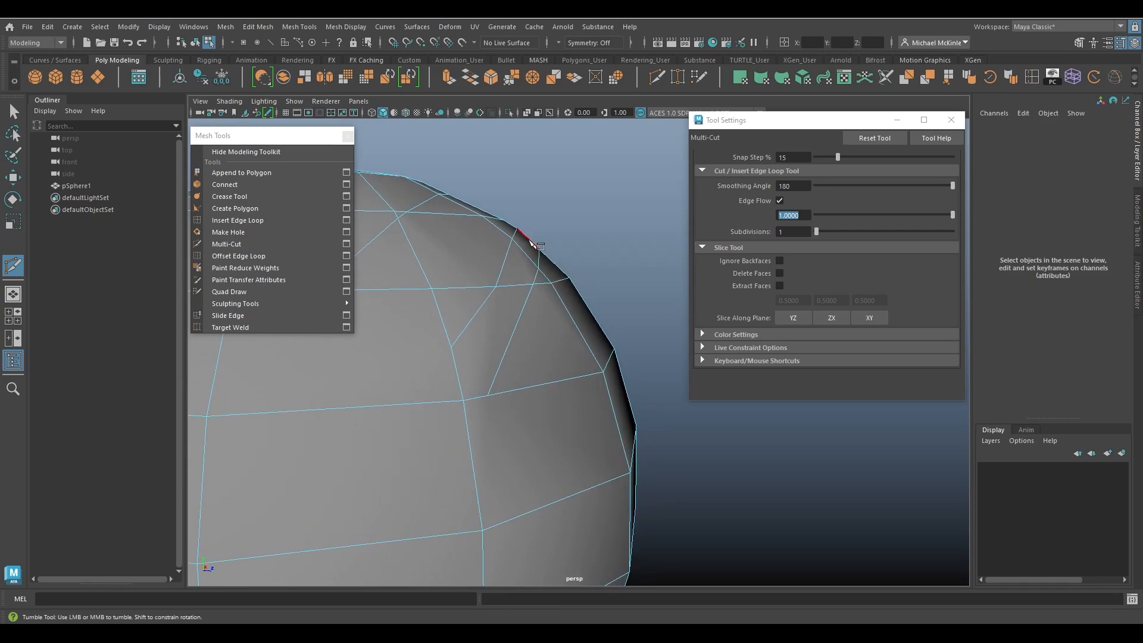
left_click(528, 239)
left_click(463, 400)
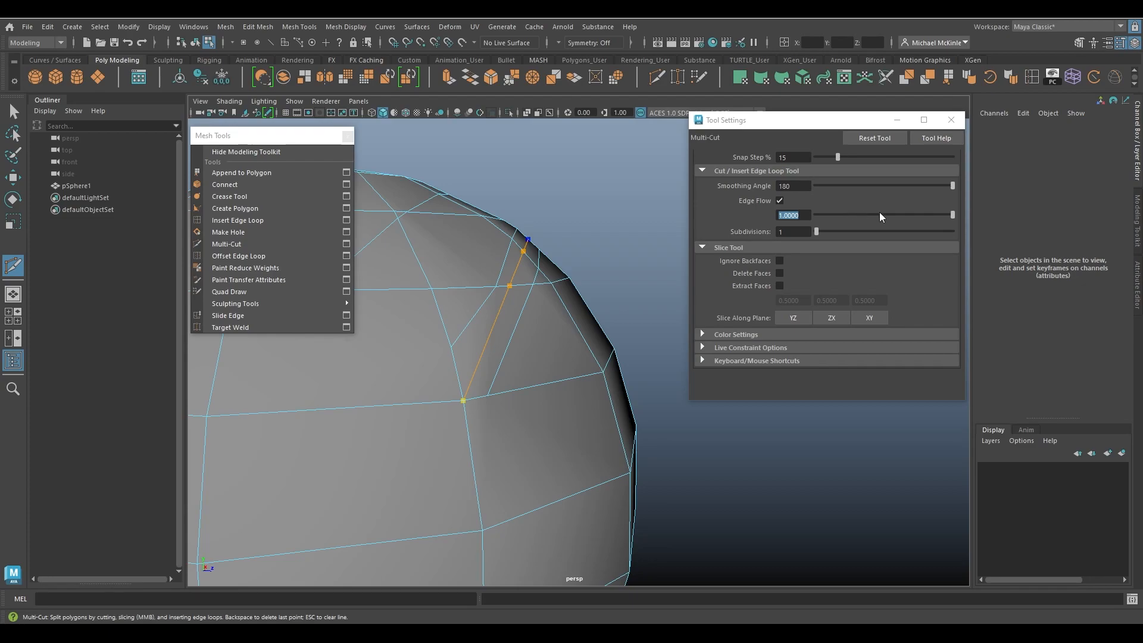
right_click(516, 353)
left_click_drag(597, 305, 583, 302, "alt")
left_click_drag(525, 235, 539, 236, "alt")
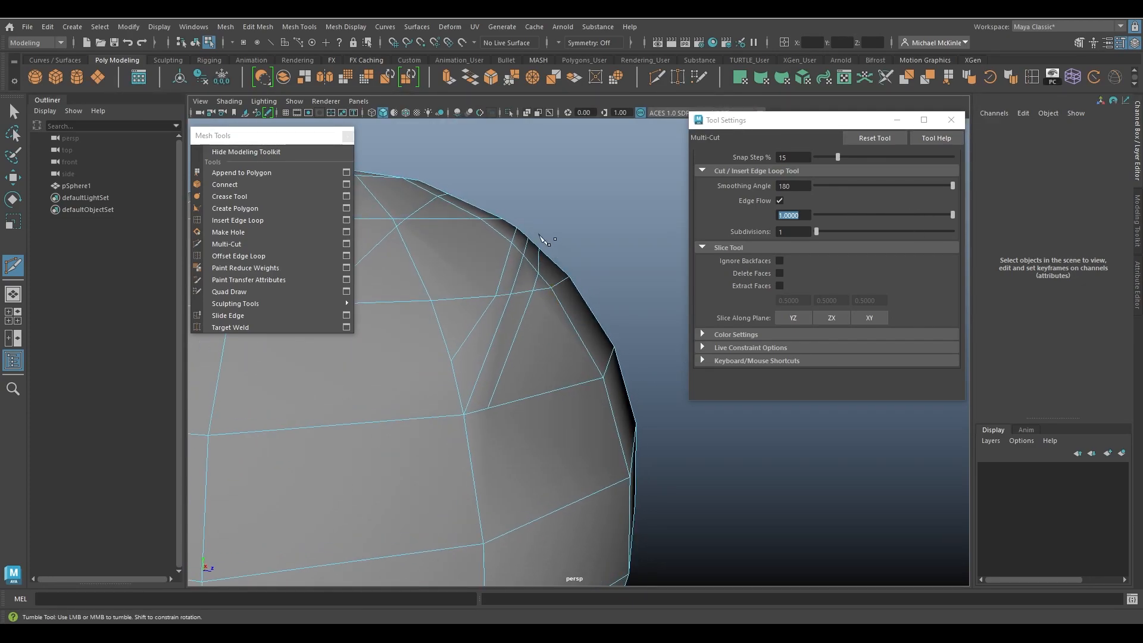
Step: Undo the diagonal cuts near the silhouette, keeping the first diagonal cut closer to the sphere's pole
key("ctrl+z")
key("ctrl+z")
key("ctrl+z")
Step: Make three roughly parallel cuts across the faces between the upper silhouette and the neighbouring vertical edge, with Edge Flow at 1
left_click_drag(585, 278, 597, 279, "alt")
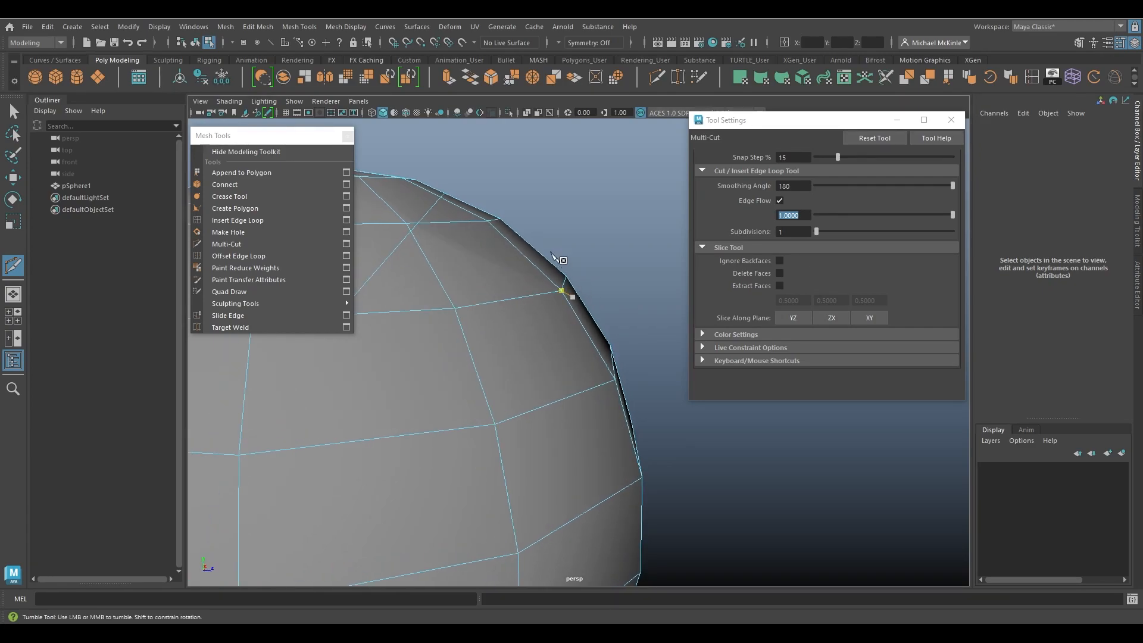
left_click_drag(533, 247, 506, 225, "alt")
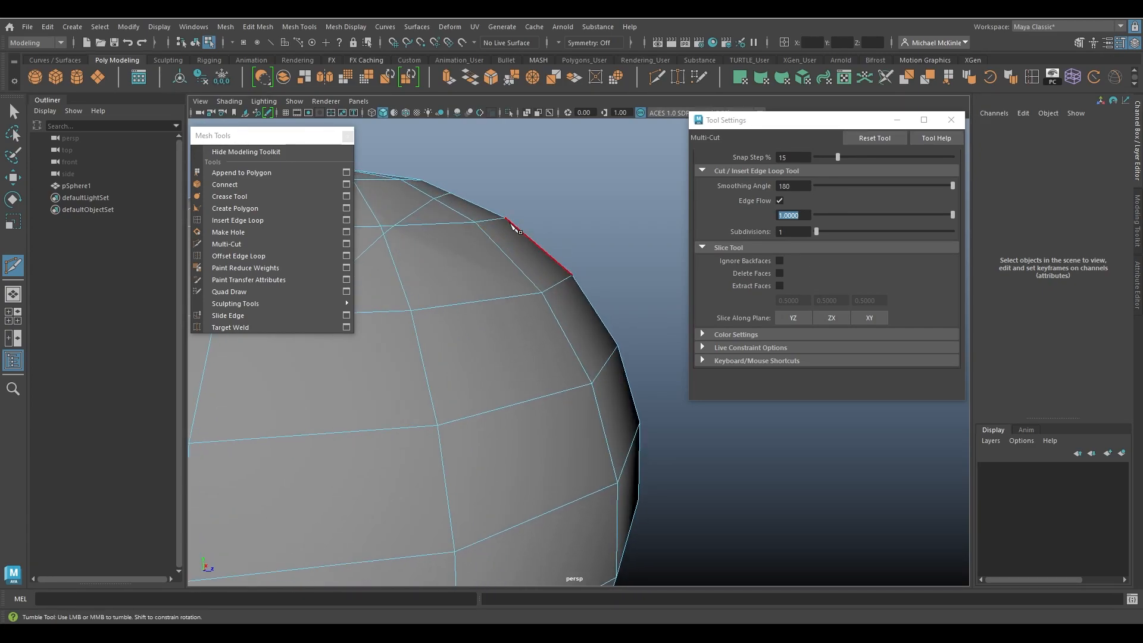
middle_click_drag(550, 308, 576, 317, "alt")
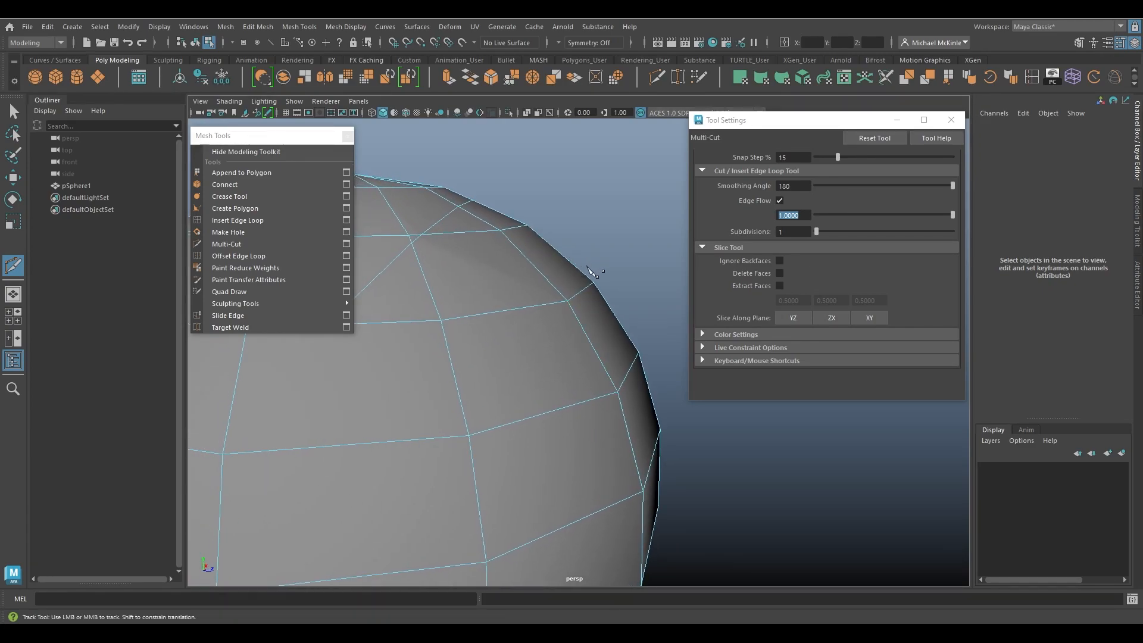
left_click(553, 247)
left_click(425, 277)
right_click(512, 281)
left_click(578, 268)
left_click(438, 311)
right_click(453, 308)
left_click(567, 254)
left_click(434, 294)
right_click(550, 325)
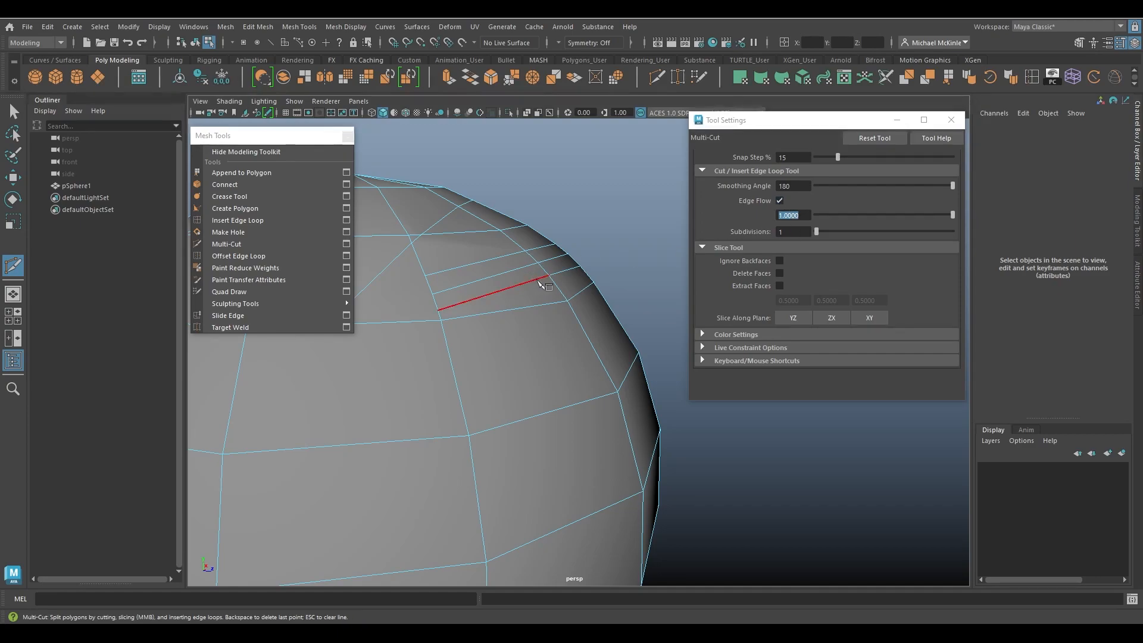
Step: Undo all remaining cuts on the sphere and return to object mode with the Move tool
key("ctrl+z")
key("ctrl+z")
key("ctrl+z")
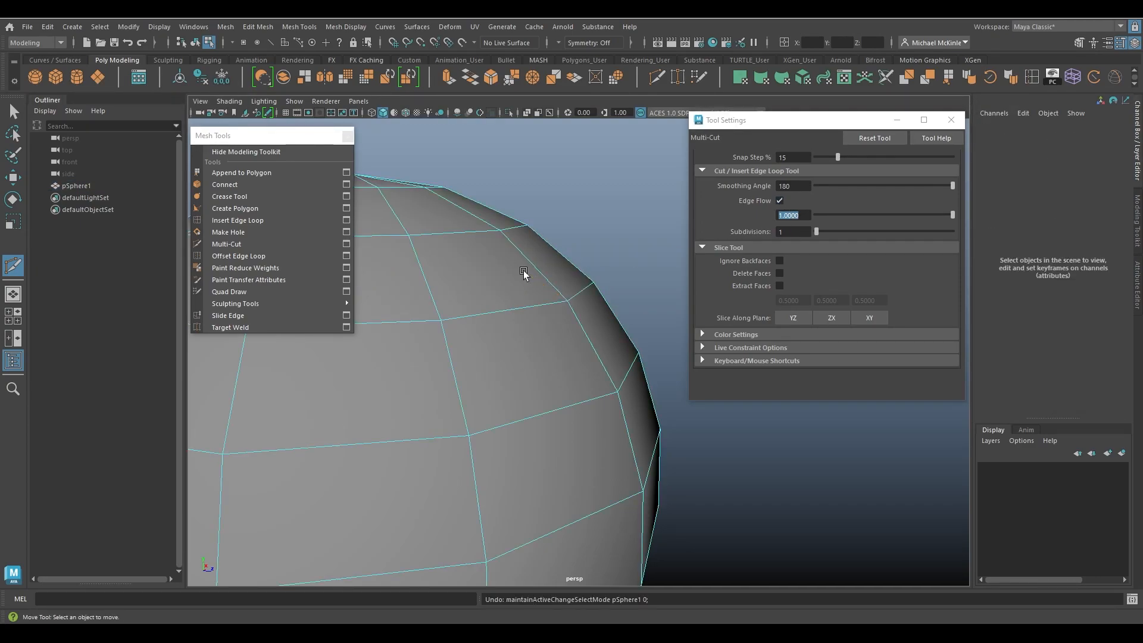
key("w")
right_click_drag(521, 242, 559, 227)
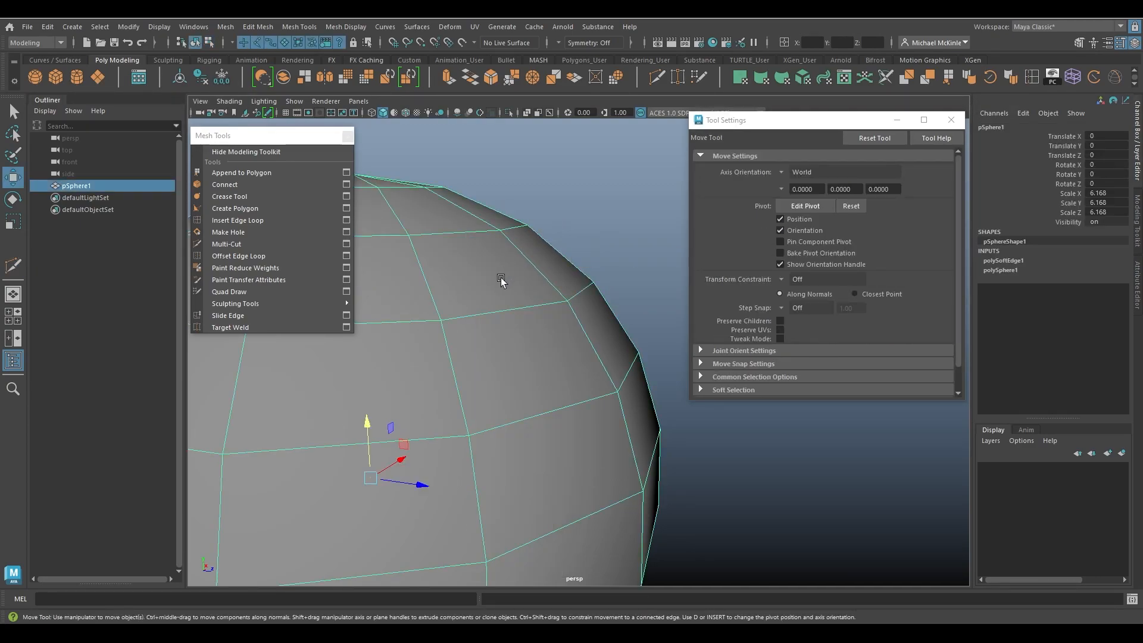
Step: Activate Multi-Cut and cut downward across two faces below the sphere's pole with Edge Flow on
left_click(250, 243)
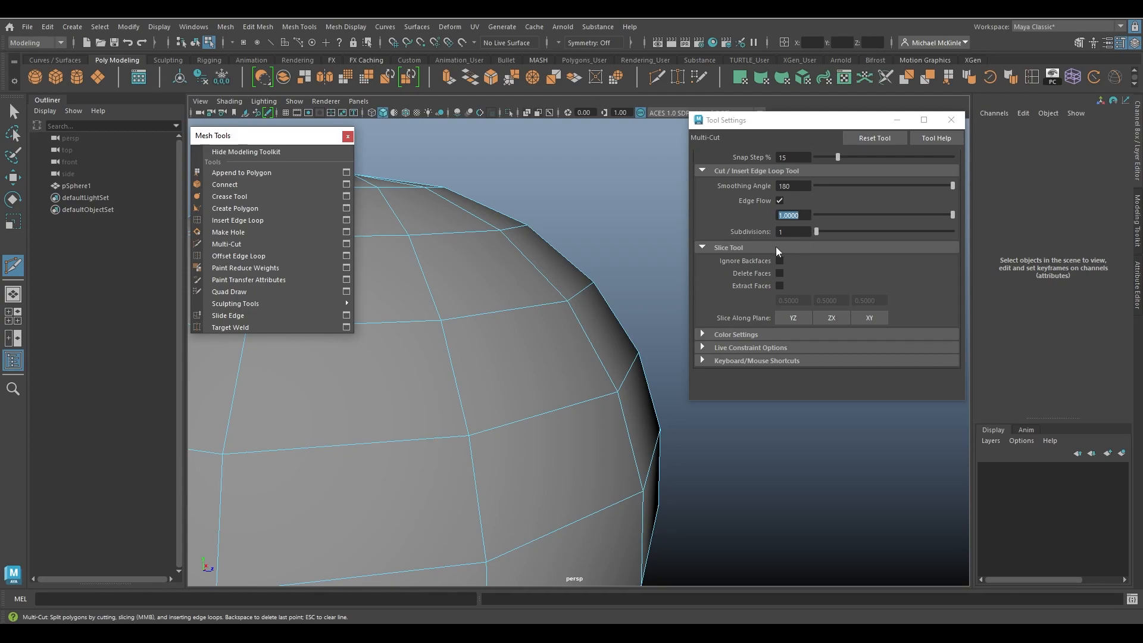
left_click_drag(527, 253, 475, 271, "alt")
left_click(428, 198)
left_click(510, 359)
right_click(565, 276)
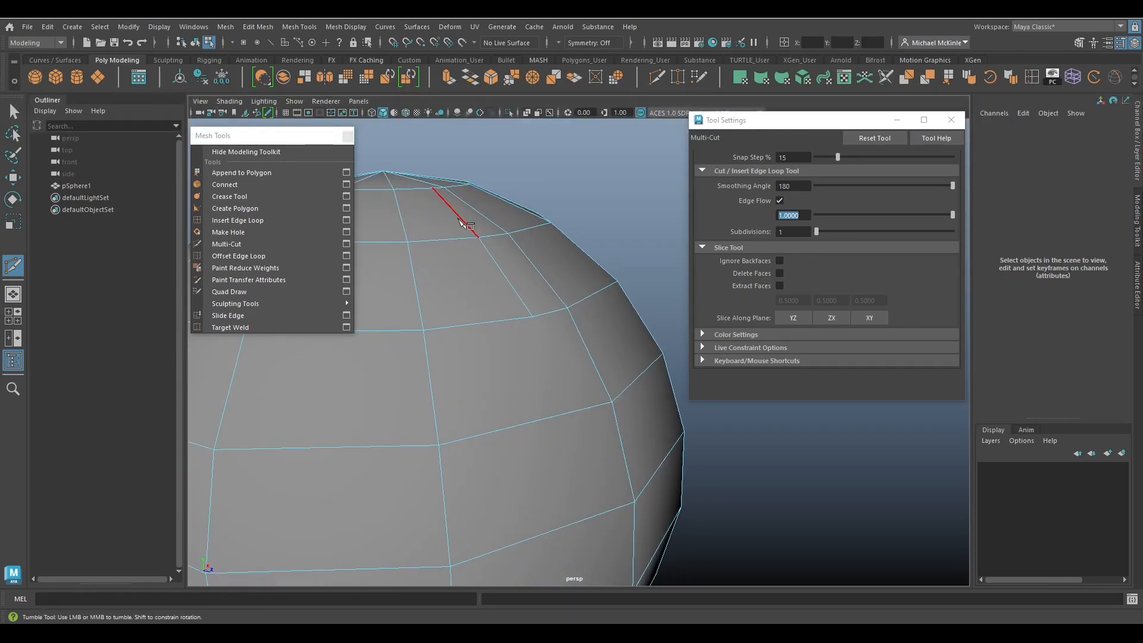
Step: Set Subdivisions to 2 and make another downward cut across two faces beside the previous one
middle_click_drag(511, 263, 541, 285, "alt")
left_click_drag(815, 231, 841, 233)
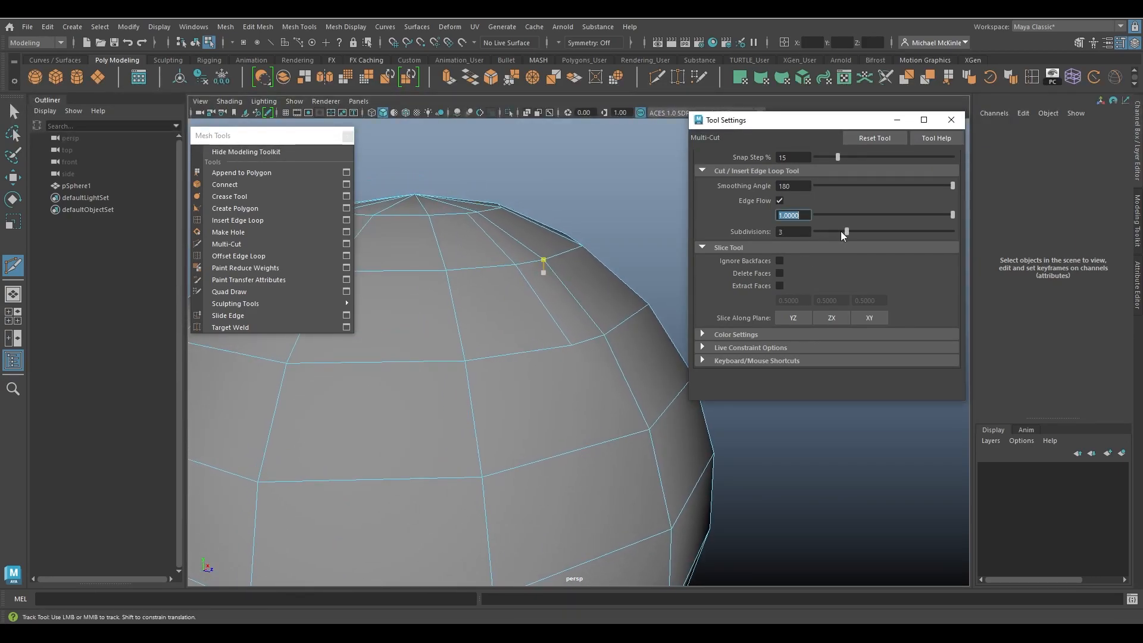
left_click_drag(506, 224, 485, 244, "alt")
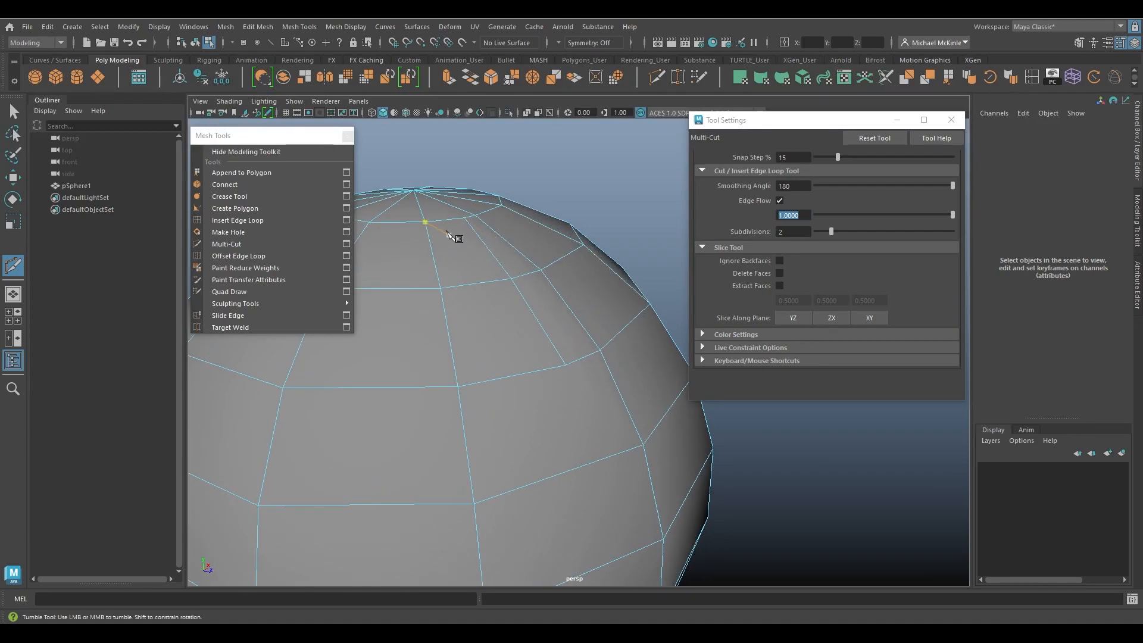
left_click(440, 221)
left_click(485, 381)
left_click_drag(574, 340, 585, 328, "alt")
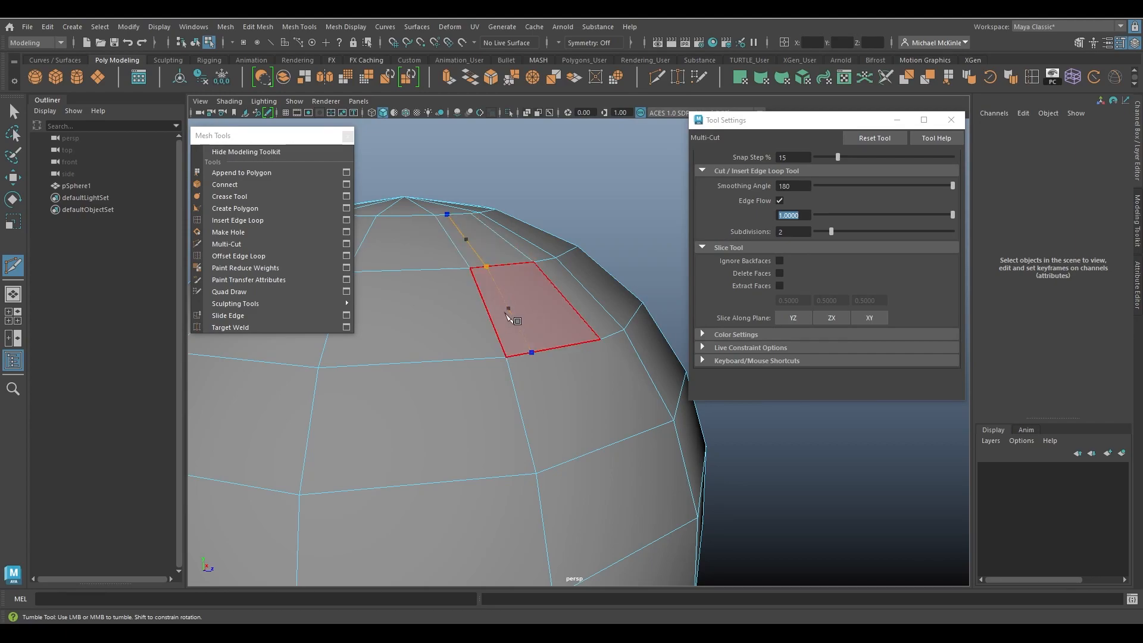
left_click_drag(471, 235, 518, 280, "alt")
right_click_drag(518, 280, 524, 278, "alt")
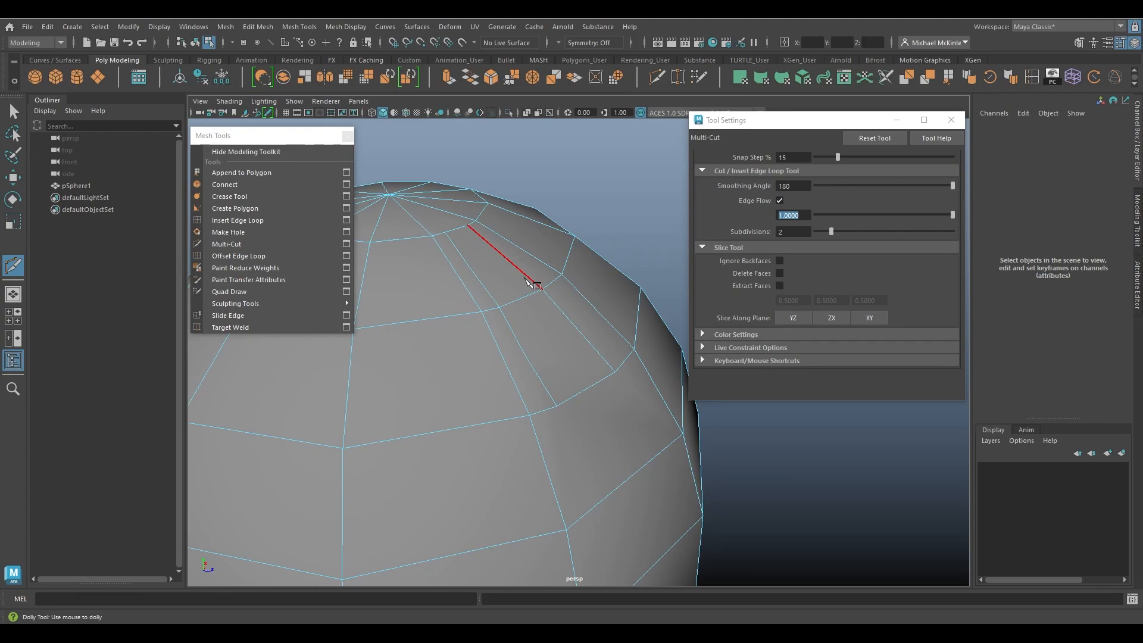
Step: Select a subdivision vertex on the new cut, view it in profile, and return the sphere to object mode
key("w")
left_click(471, 268)
left_click(539, 350)
left_click_drag(540, 347, 564, 268, "alt")
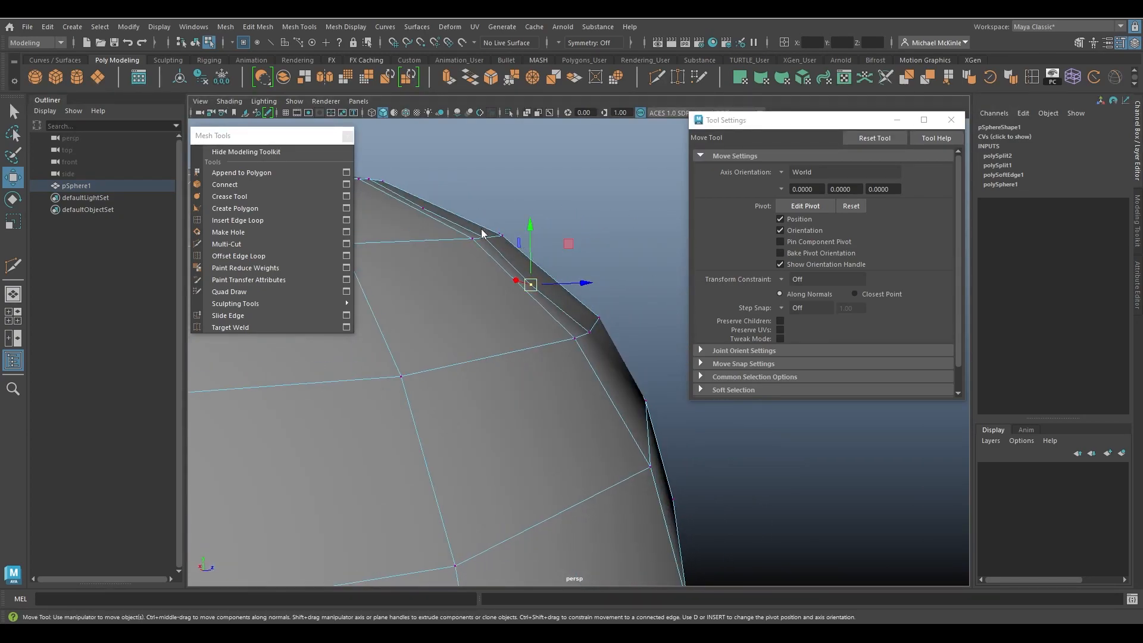
right_click_drag(482, 231, 513, 221)
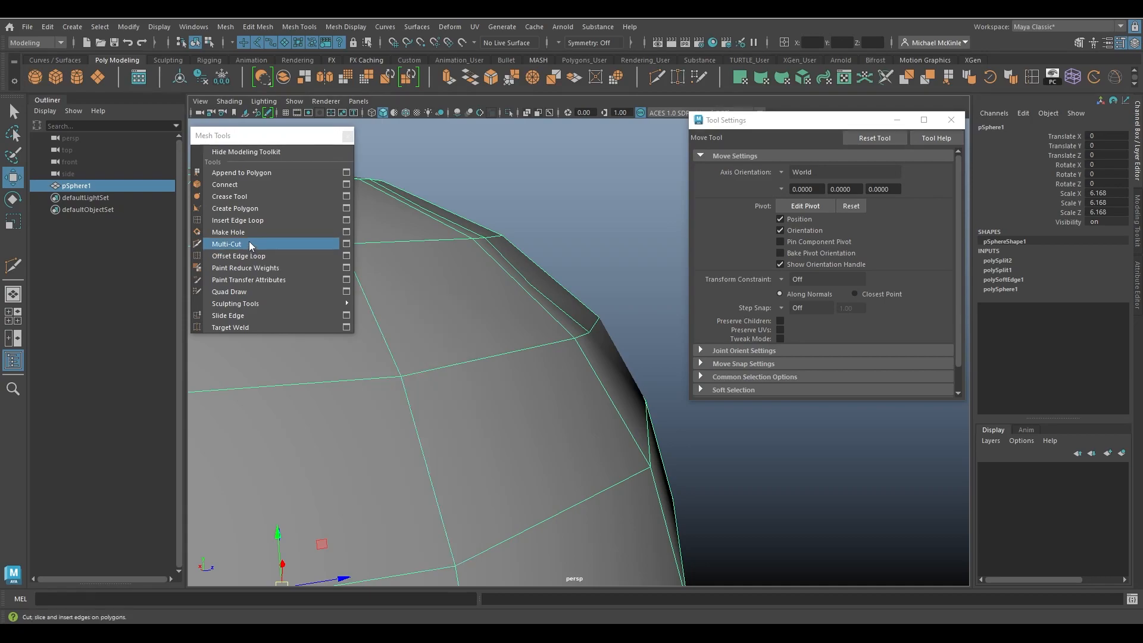
Step: Activate Multi-Cut with Subdivisions set to 5 and cut downward across two faces beside the earlier cuts
left_click(248, 243)
left_click_drag(835, 231, 861, 234)
left_click_drag(667, 274, 583, 230, "alt")
left_click(519, 170)
left_click(593, 384)
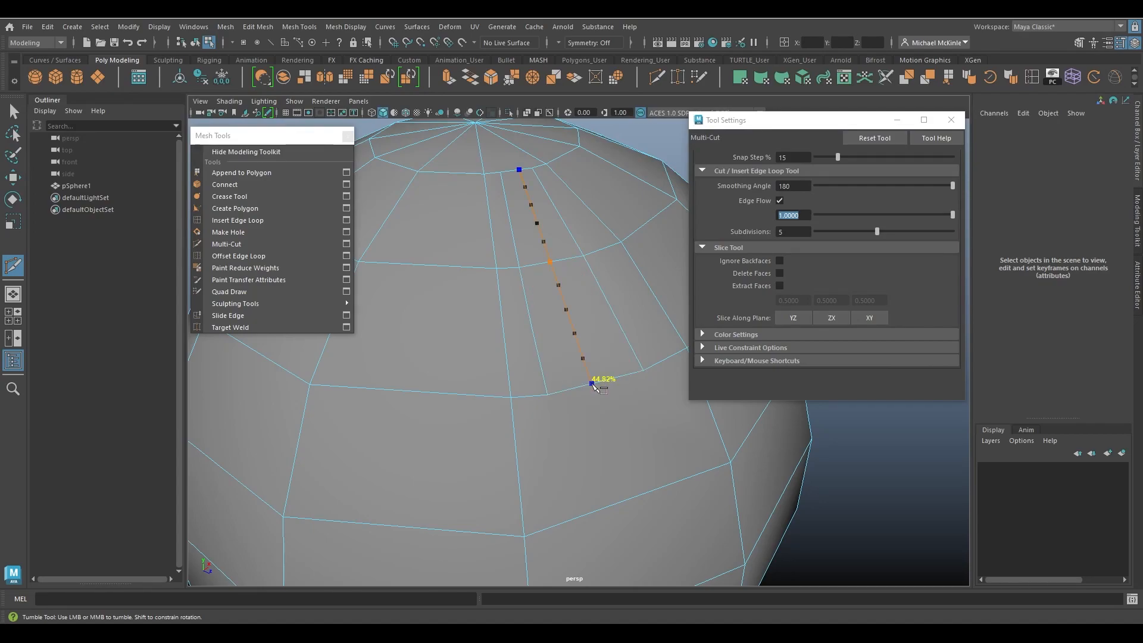
middle_click_drag(608, 380, 534, 317, "alt")
mouse_move(533, 318)
left_mouse_down("alt")
mouse_move(619, 352)
mouse_move(631, 324)
mouse_move(583, 326)
mouse_move(627, 327)
mouse_move(528, 306)
mouse_move(536, 323)
left_mouse_up("alt")
right_click(627, 319)
Step: Undo the stray cut point and all the downward cuts to restore the sphere's original edges
left_click(533, 317)
key("ctrl+z")
key("ctrl+z")
key("ctrl+z")
key("ctrl+z")
key("ctrl+z")
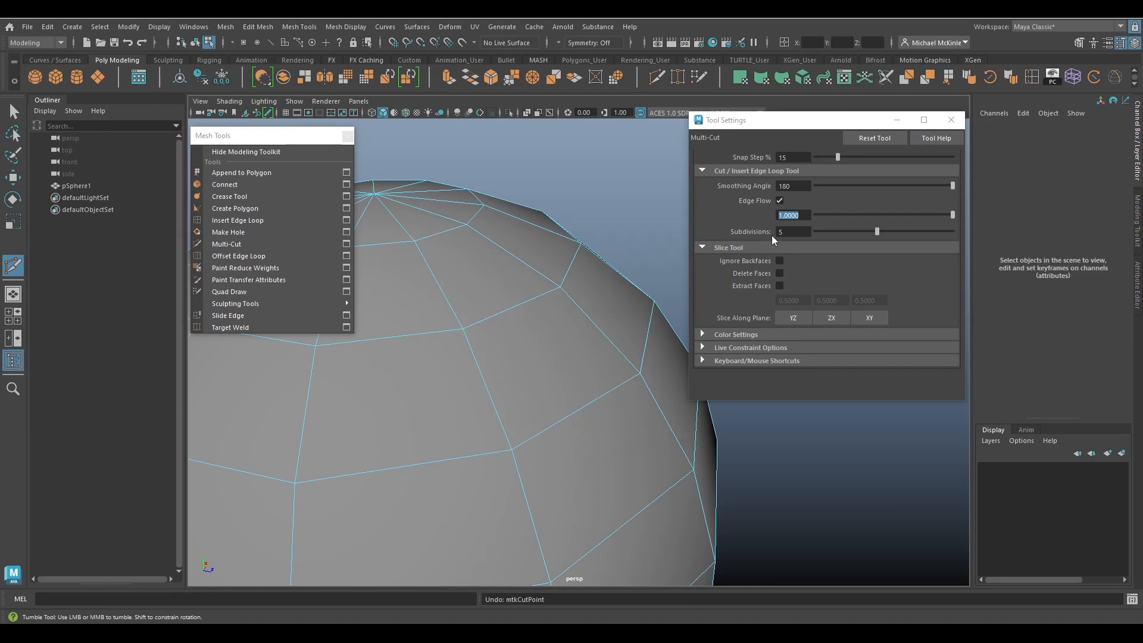
Step: Set Subdivisions to 1, cut from the upper ring edge into the face below, and switch to the Move tool
left_click_drag(877, 232, 793, 226)
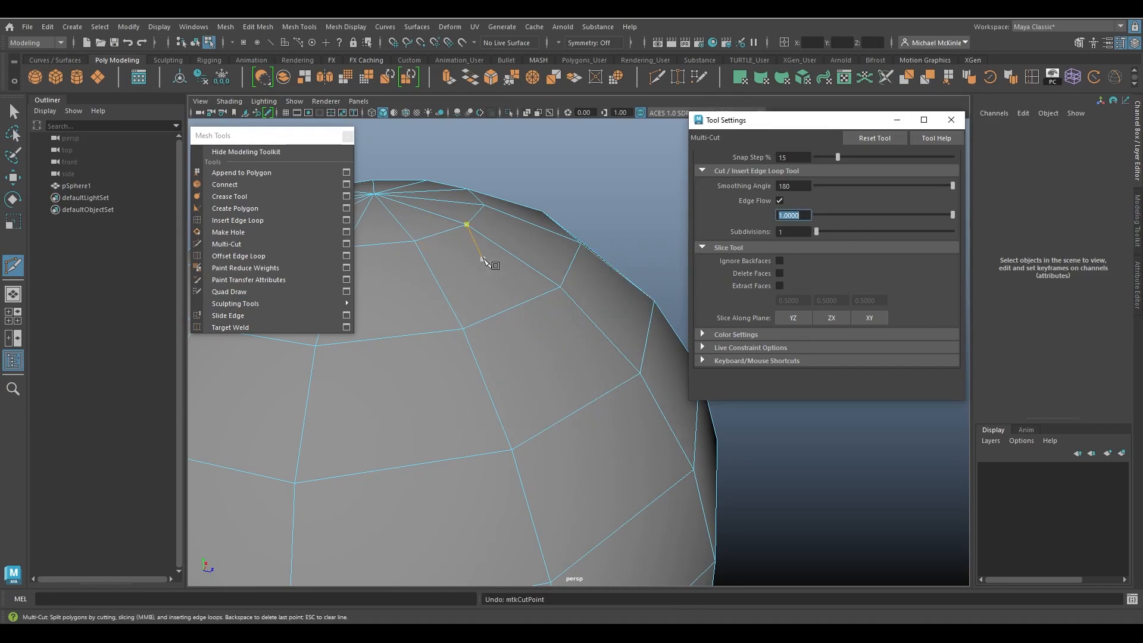
left_click(443, 235)
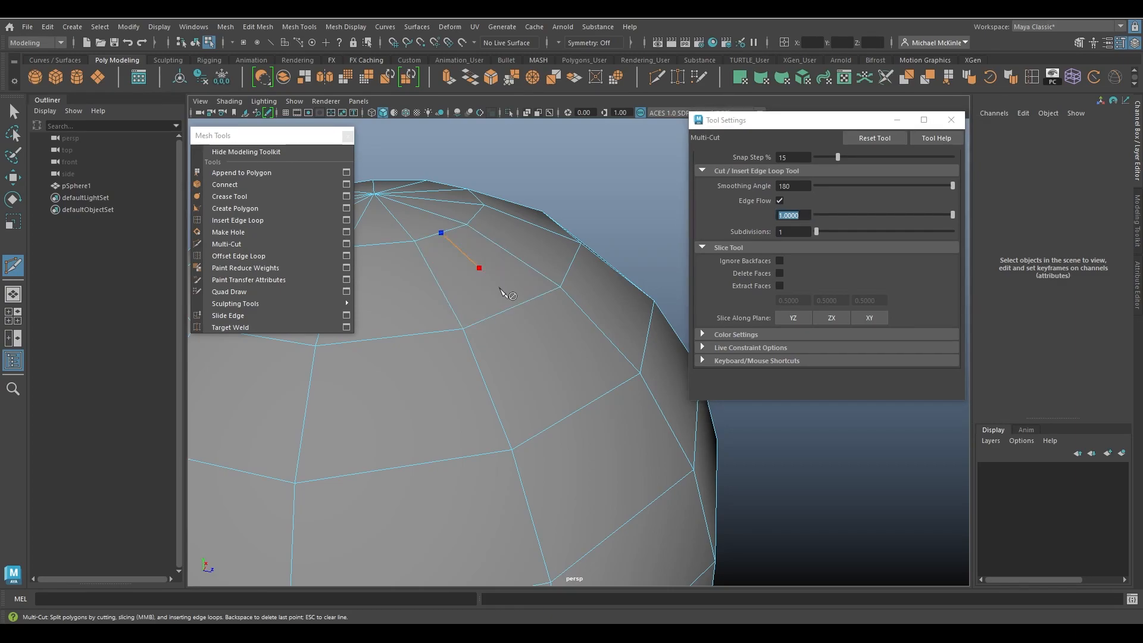
left_click(513, 306)
key("BackSpace")
left_click(514, 307)
right_click(510, 361)
mouse_move(573, 338)
left_mouse_down("alt")
mouse_move(599, 339)
mouse_move(543, 321)
mouse_move(579, 321)
left_mouse_up("alt")
key("w")
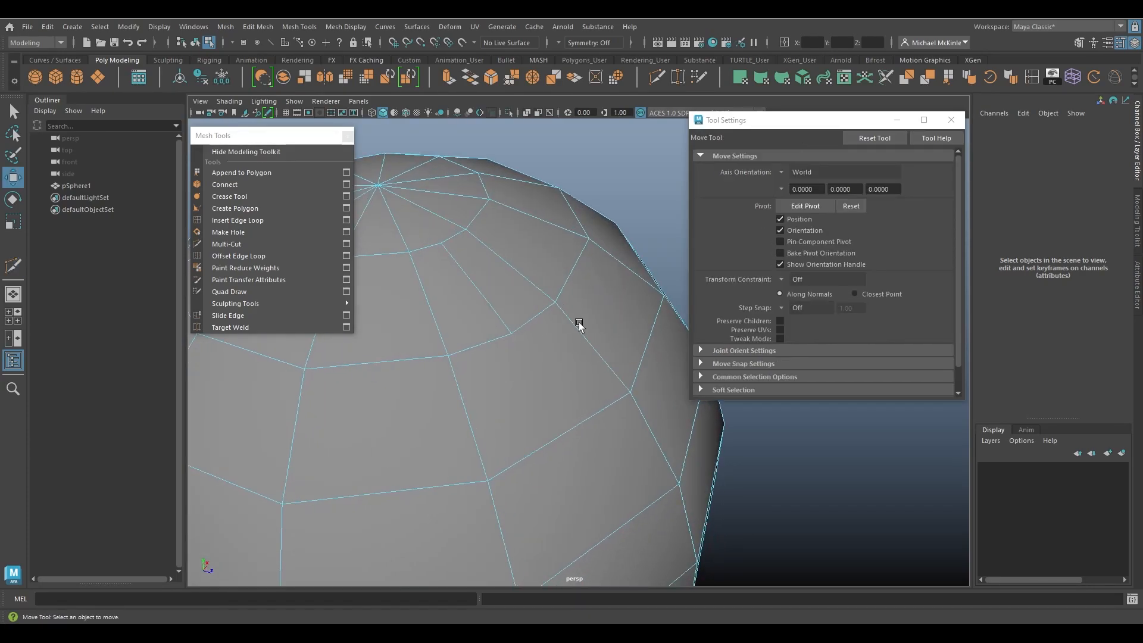
Step: Activate Multi-Cut and try inserting an edge loop around the sphere through the edge beside the new cut
left_click(226, 244)
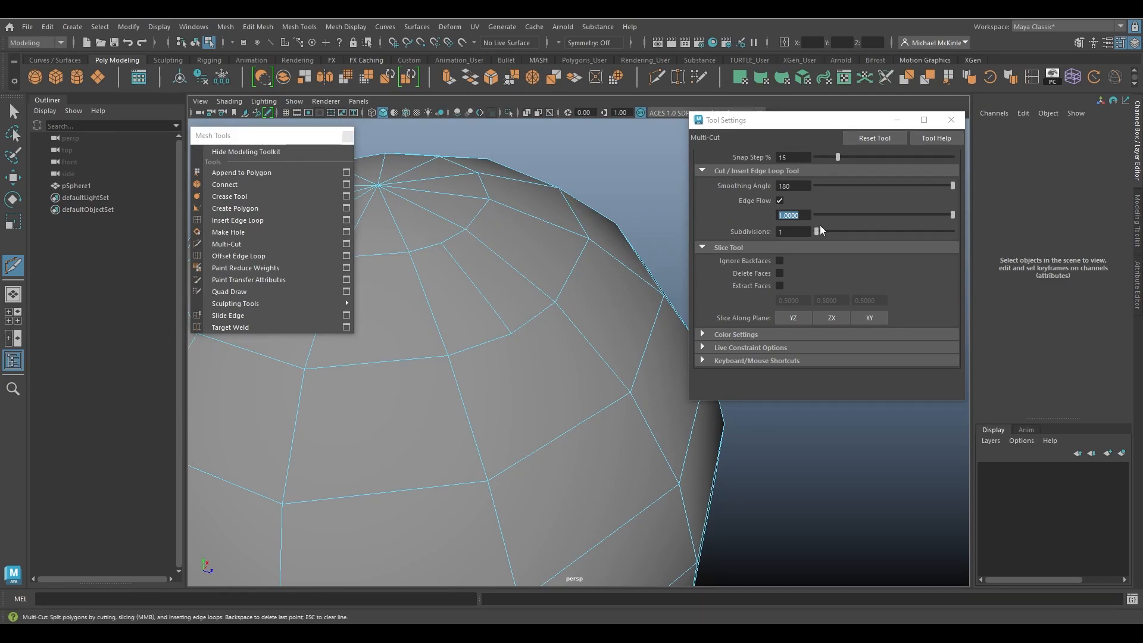
left_click(728, 171)
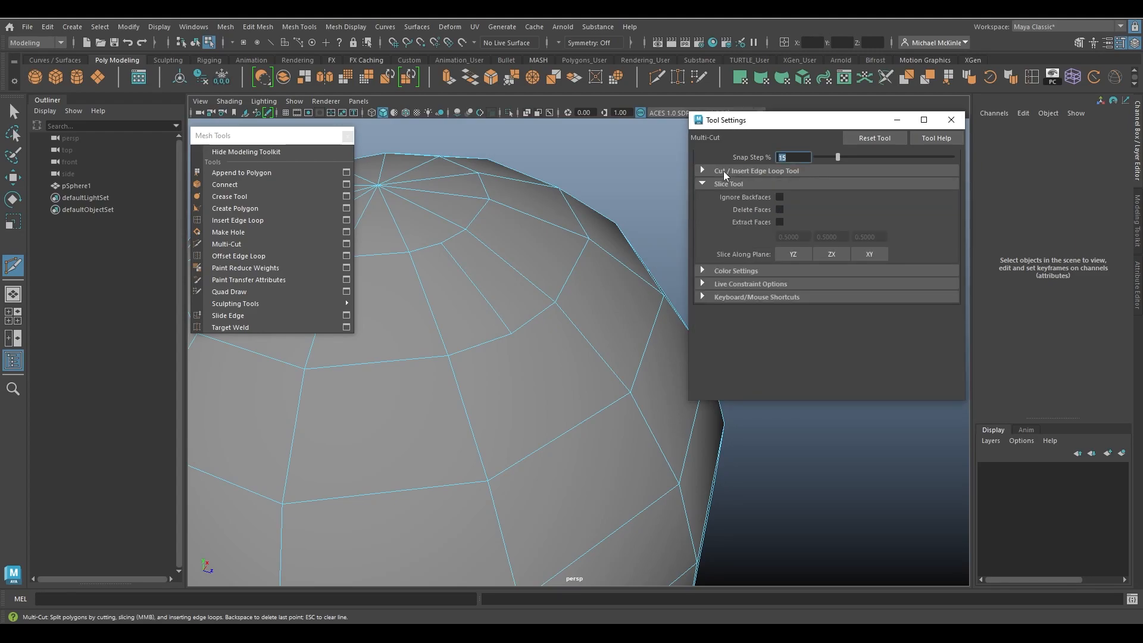
left_click(724, 172)
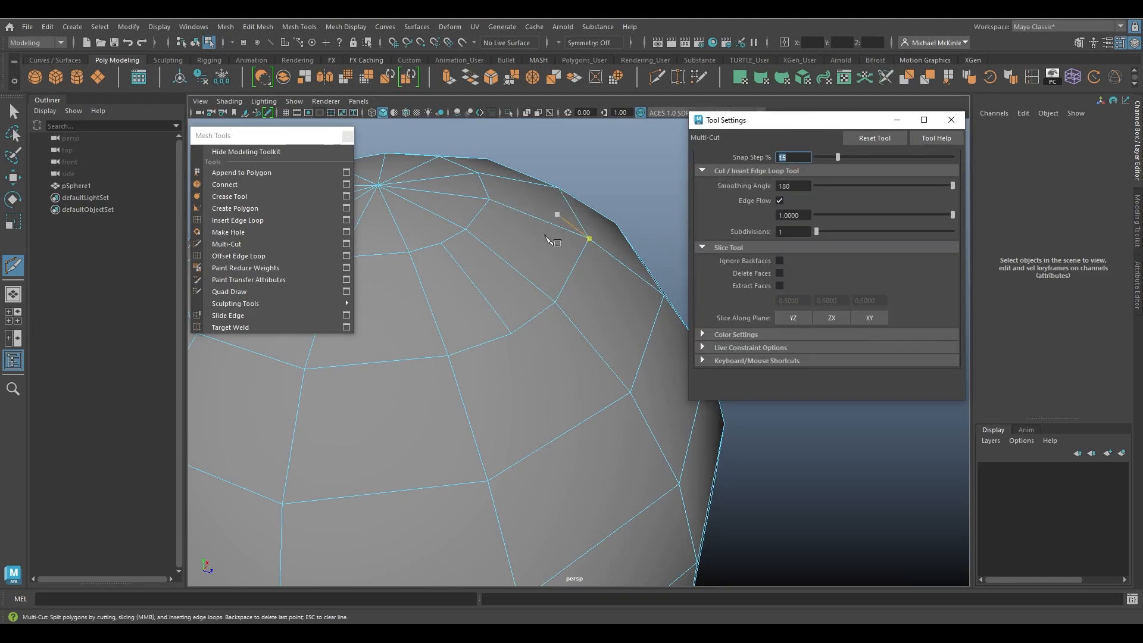
left_click(595, 348, "ctrl")
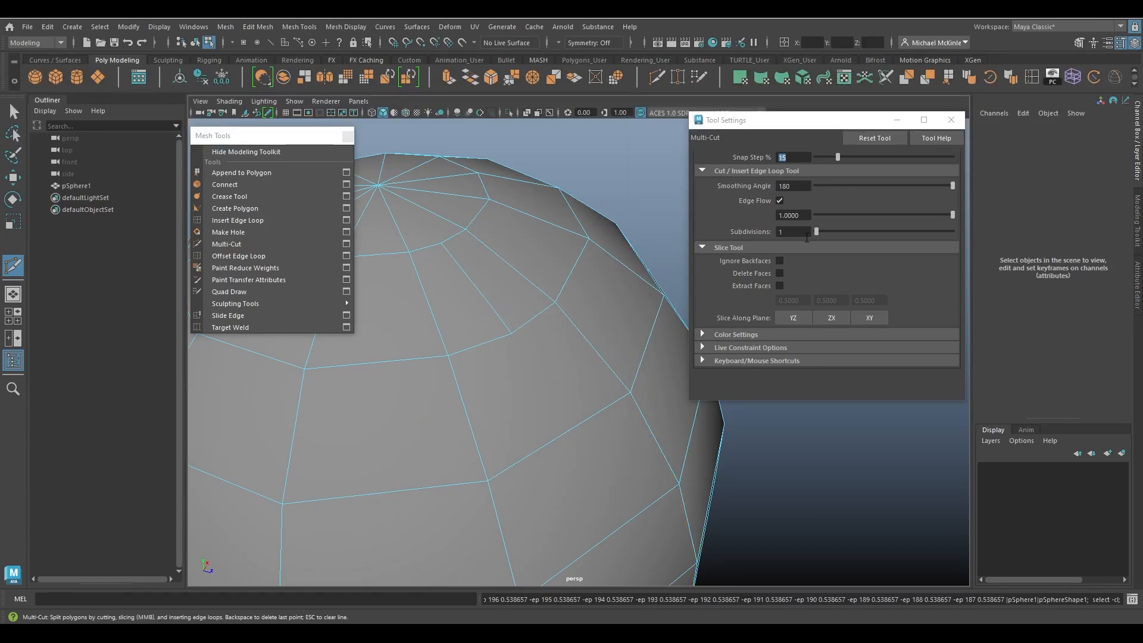
Step: Set Snap Step to 10% with Edge Flow off, and collapse the Cut / Insert Edge Loop Tool settings
left_click_drag(819, 235, 832, 233)
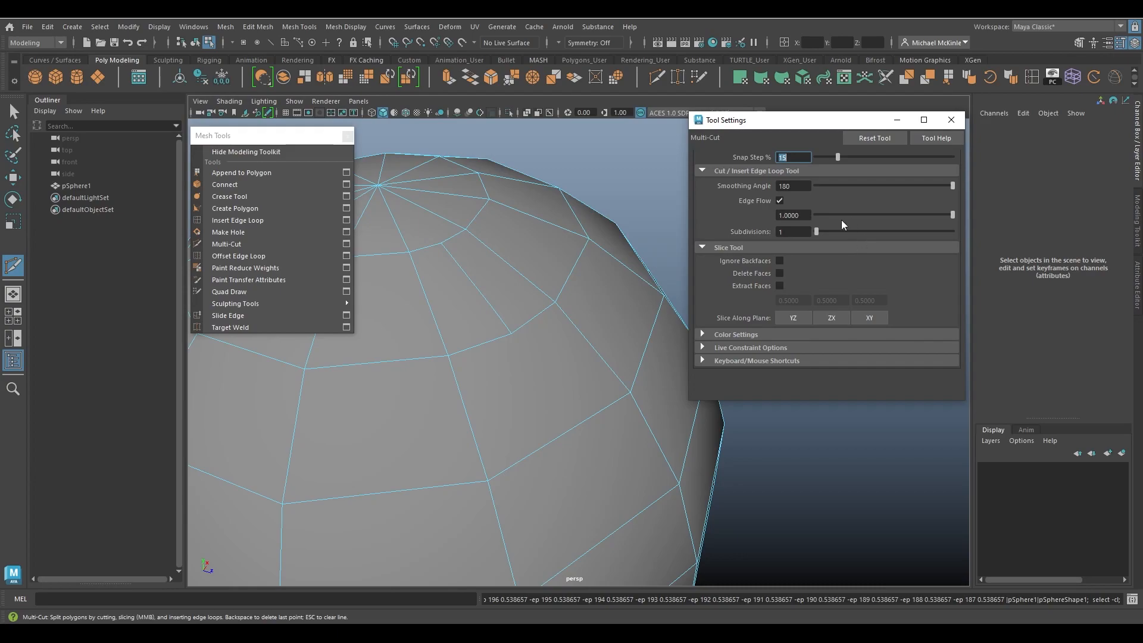
left_click(780, 201)
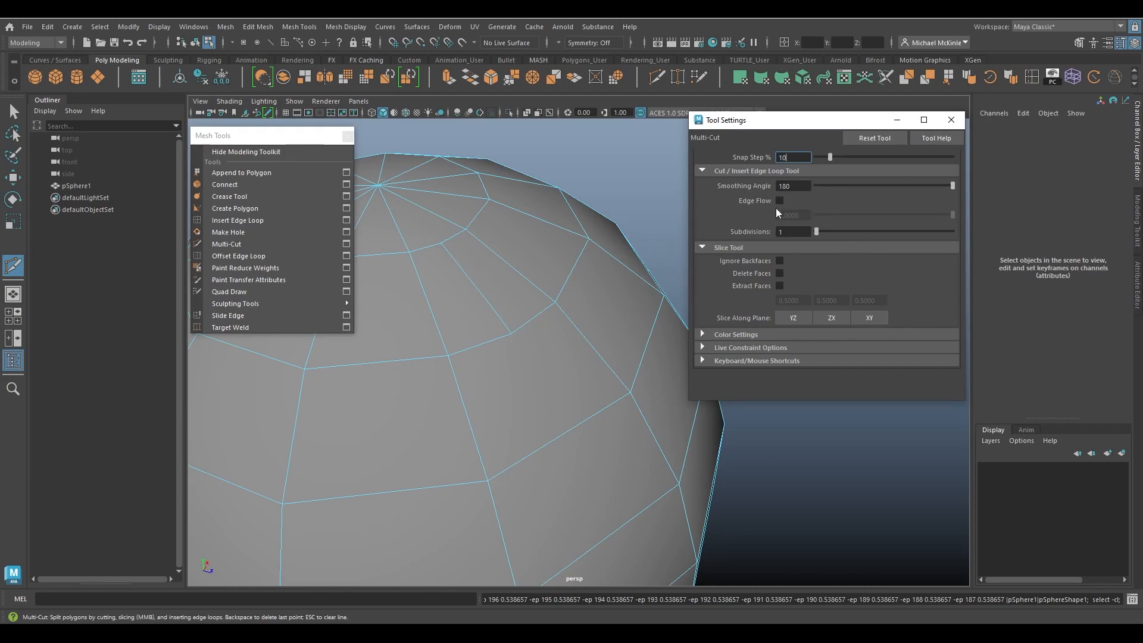
left_click(702, 171)
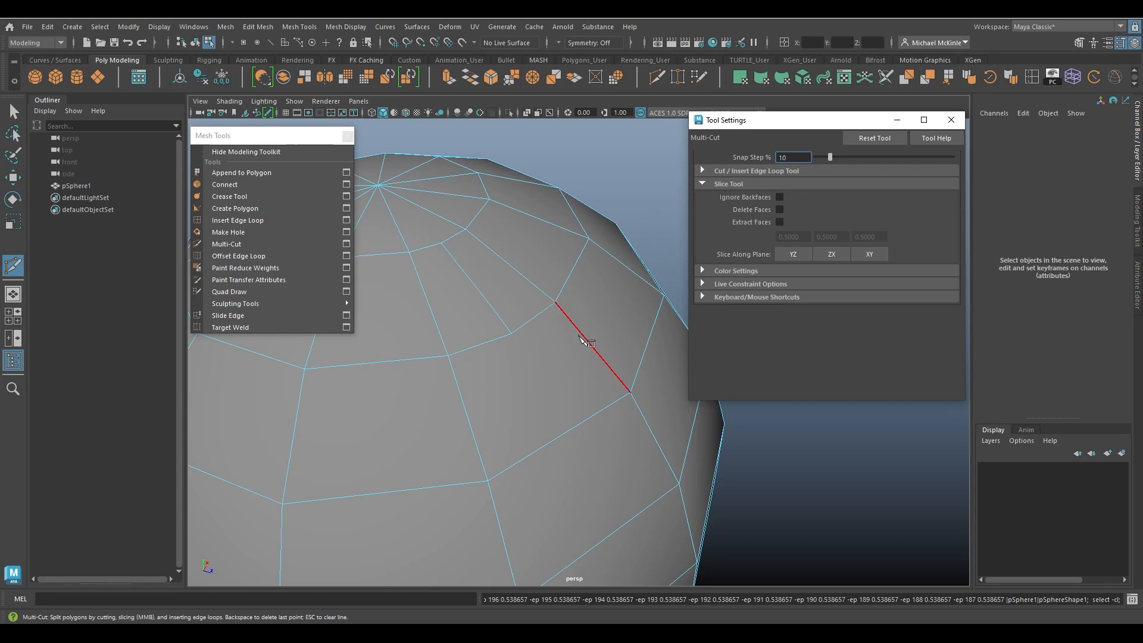
Step: Slice diagonally across the whole sphere with Multi-Cut and undo the slice
right_click_drag(584, 339, 349, 262, "alt")
middle_click_drag(530, 403, 536, 357, "alt")
left_click_drag(536, 357, 589, 330, "alt")
left_click_drag(568, 432, 518, 398, "alt")
left_click_drag(673, 523, 393, 189)
key("ctrl+z")
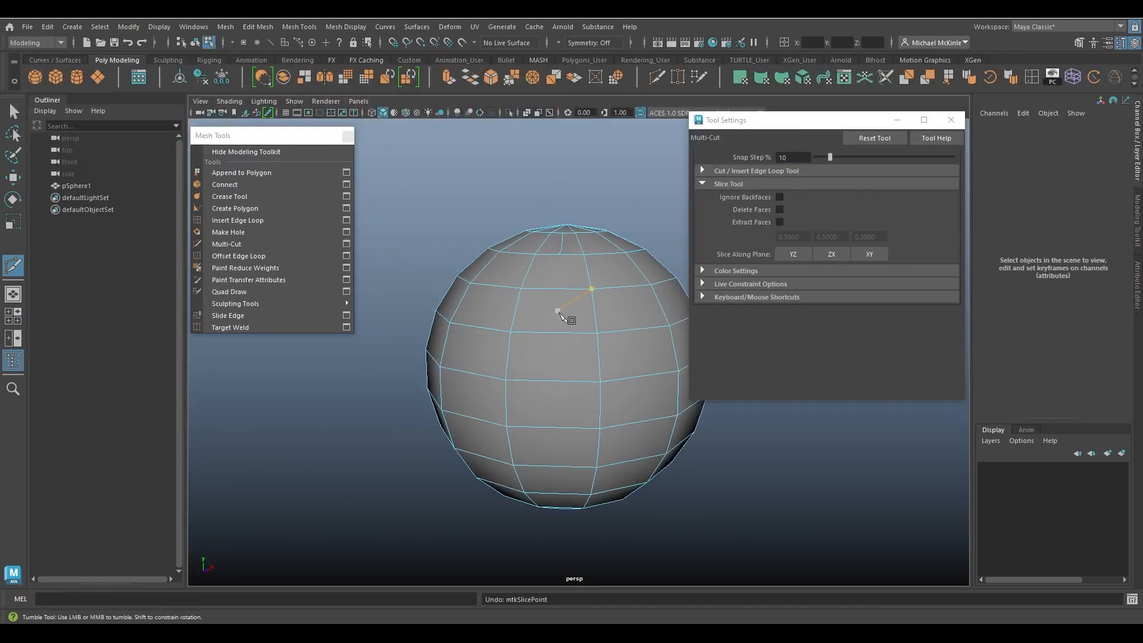
Step: Close the floating Mesh Tools window and turn on Ignore Backfaces for the Slice Tool
middle_click_drag(575, 347, 518, 309, "alt")
left_click_drag(518, 308, 574, 309, "alt")
middle_click_drag(535, 289, 590, 289, "alt")
left_click_drag(590, 288, 562, 277, "alt")
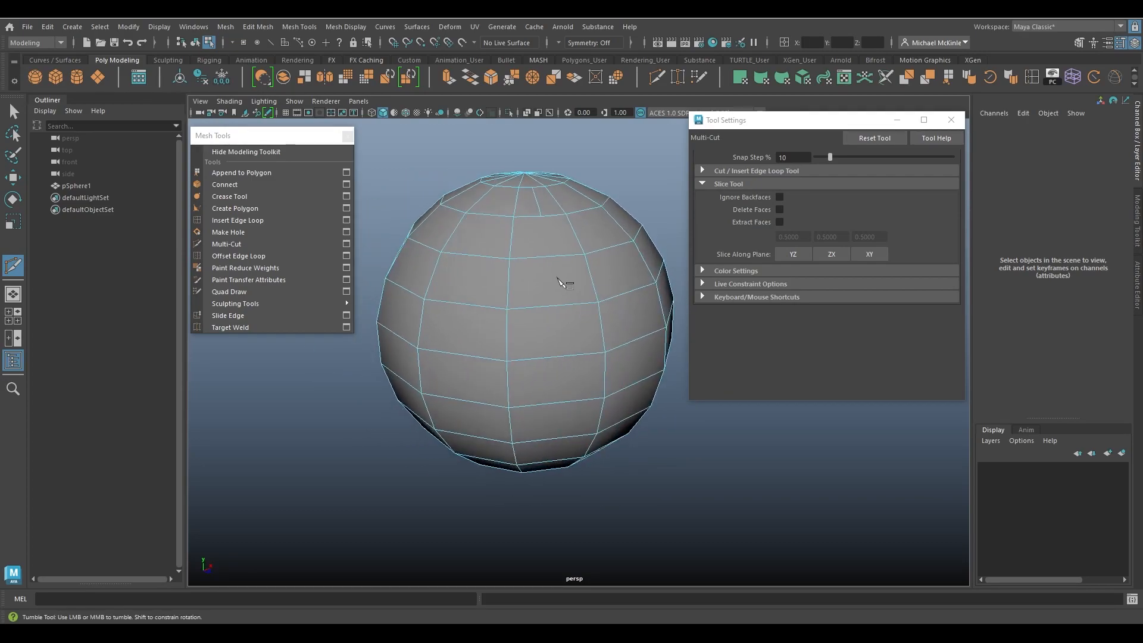
middle_click_drag(562, 278, 544, 306, "alt")
left_click_drag(544, 306, 559, 302, "alt")
middle_click_drag(517, 316, 531, 321, "alt")
left_click_drag(532, 321, 544, 319, "alt")
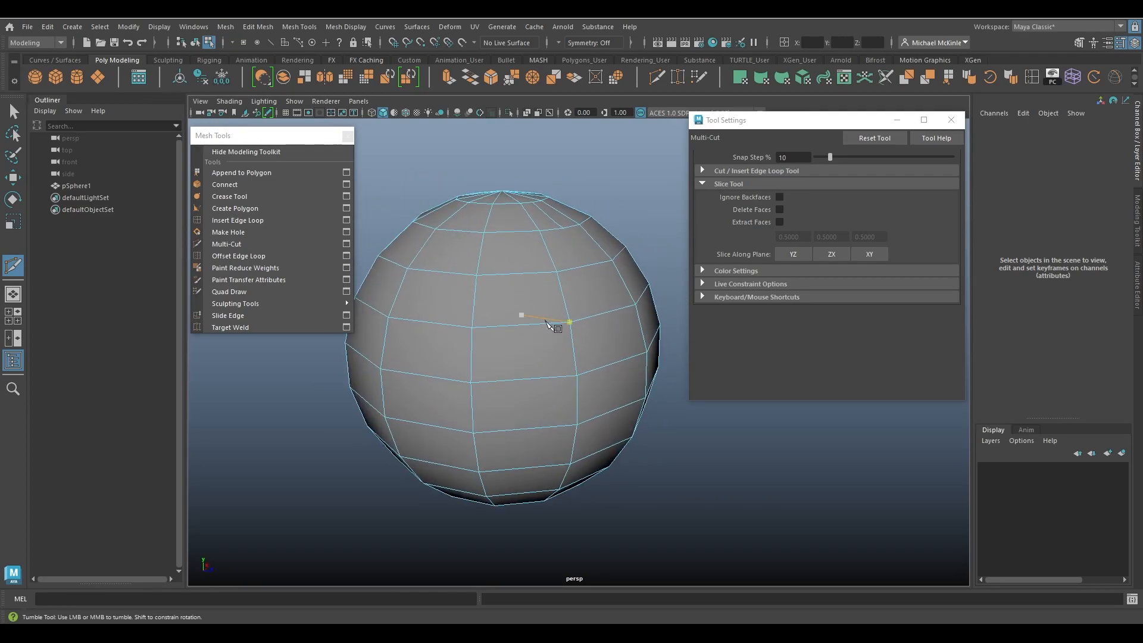
left_click(347, 136)
middle_click_drag(465, 249, 455, 219, "alt")
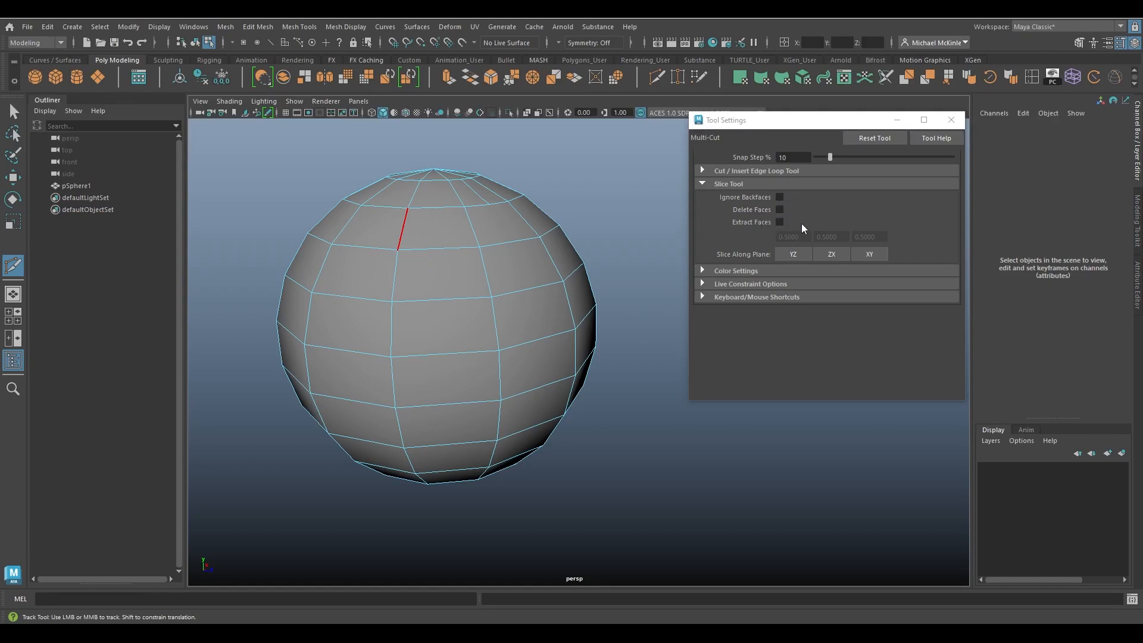
left_click(780, 197)
Step: Slice the sphere diagonally with Ignore Backfaces on, check its far side, and undo the slice
left_click_drag(612, 283, 628, 253, "alt")
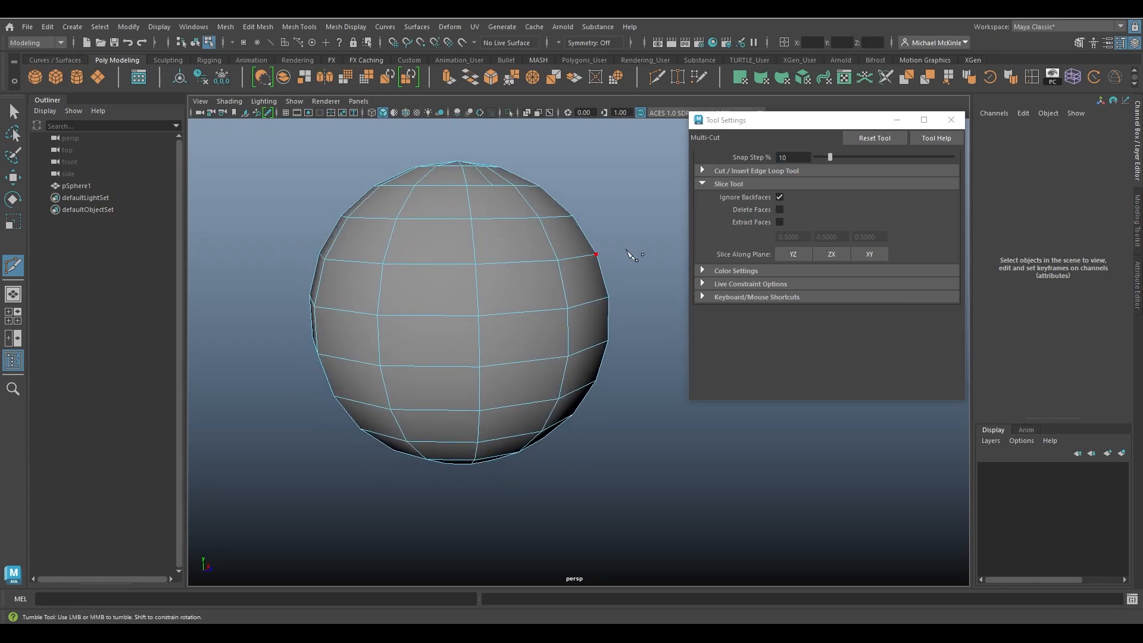
left_click_drag(101, 453, 101, 454)
left_click_drag(307, 448, 406, 423, "alt")
key("ctrl+z")
Step: Turn off Ignore Backfaces and slice the sphere diagonally to compare the cut on the far side
left_click(779, 196)
left_click_drag(615, 256, 505, 292, "alt")
left_click_drag(663, 221, 253, 424)
left_click_drag(321, 436, 413, 395, "alt")
middle_click_drag(539, 337, 510, 359, "alt")
Step: Turn Ignore Backfaces back on, slice the sphere diagonally, inspect the cut from around it, and undo
left_click(778, 193)
left_click_drag(351, 297, 510, 337, "alt")
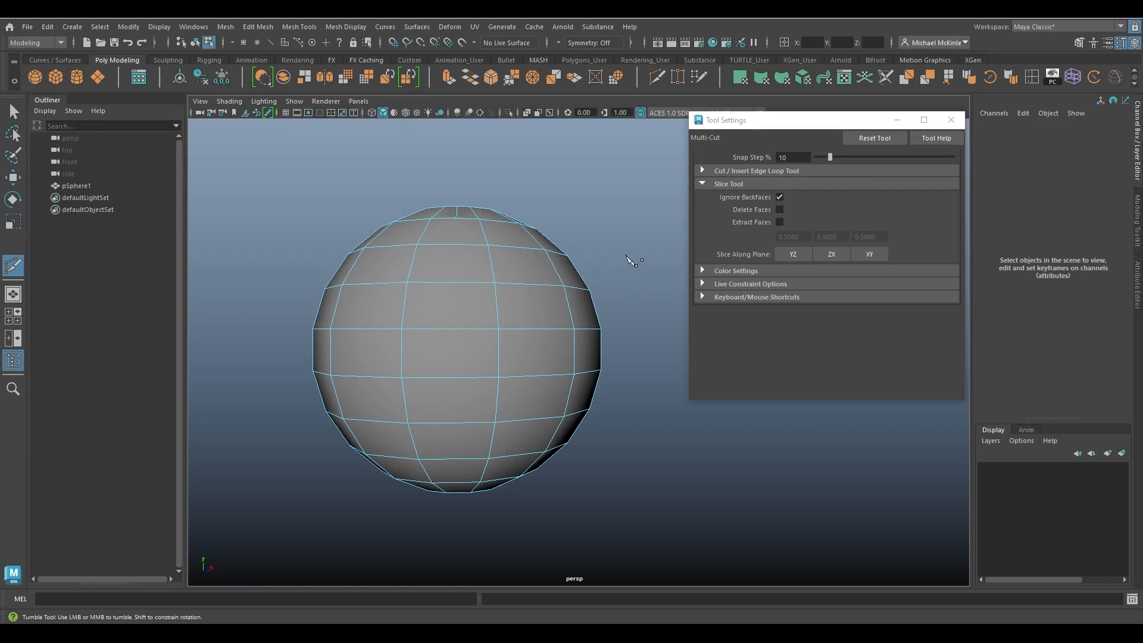
left_click_drag(248, 487, 246, 488)
left_click_drag(397, 527, 371, 527, "alt")
right_click_drag(370, 527, 576, 429, "alt")
left_click_drag(576, 427, 564, 462, "alt")
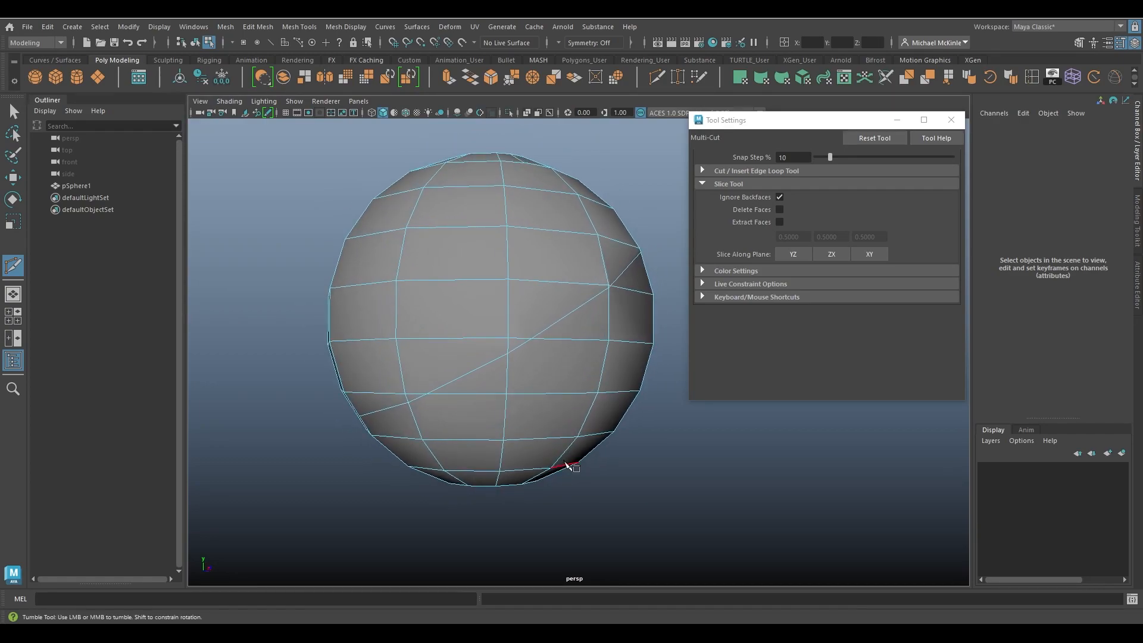
key("ctrl+z")
key("ctrl+z")
Step: Repeat the diagonal slice with Ignore Backfaces on from another viewing angle and undo it
left_click(578, 337)
middle_click_drag(577, 337, 551, 355, "alt")
left_click_drag(552, 356, 726, 224, "alt")
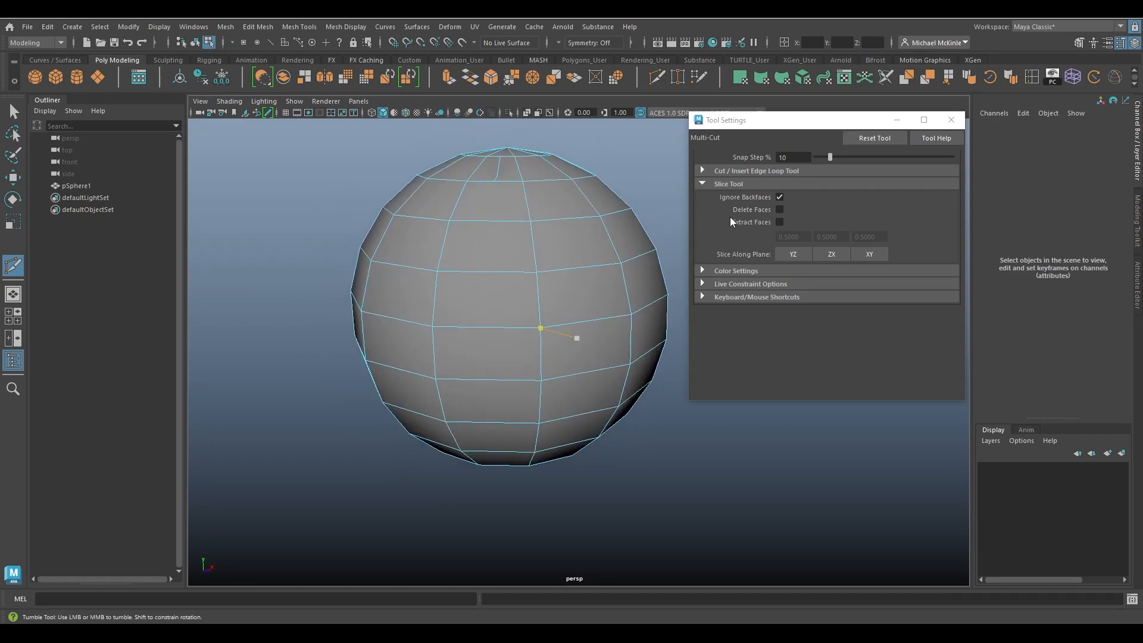
left_click_drag(587, 229, 616, 222, "alt")
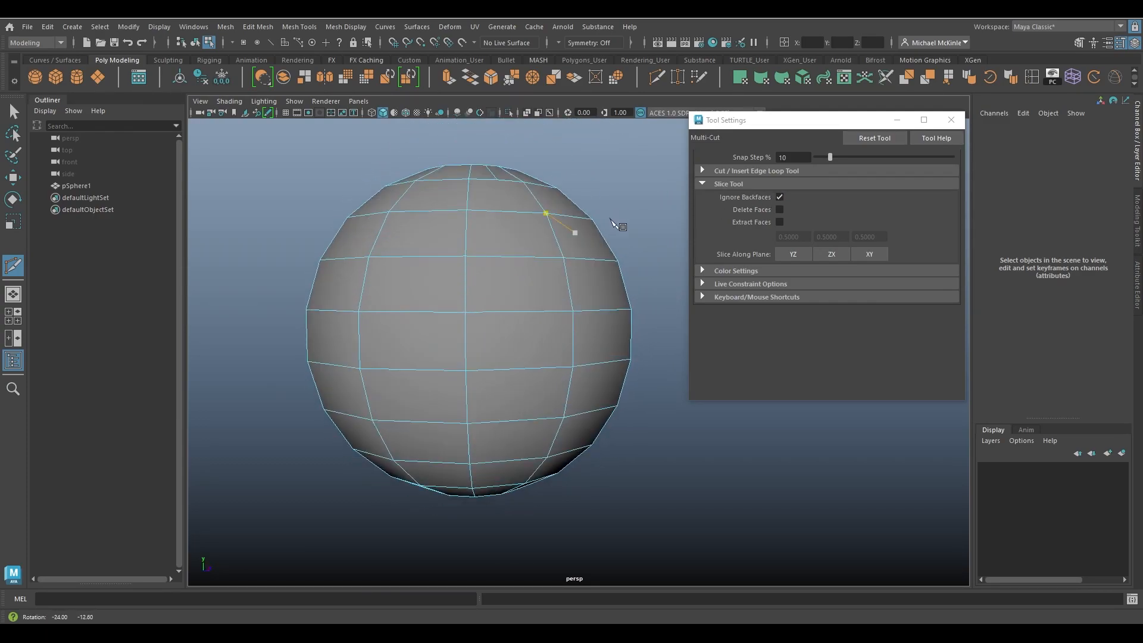
left_click_drag(320, 468, 325, 471)
left_click_drag(325, 472, 429, 428, "alt")
key("ctrl+z")
Step: Turn Ignore Backfaces off and Delete Faces on, and try a diagonal slice that removes the sphere's lower part
left_click(547, 250)
left_click(779, 209)
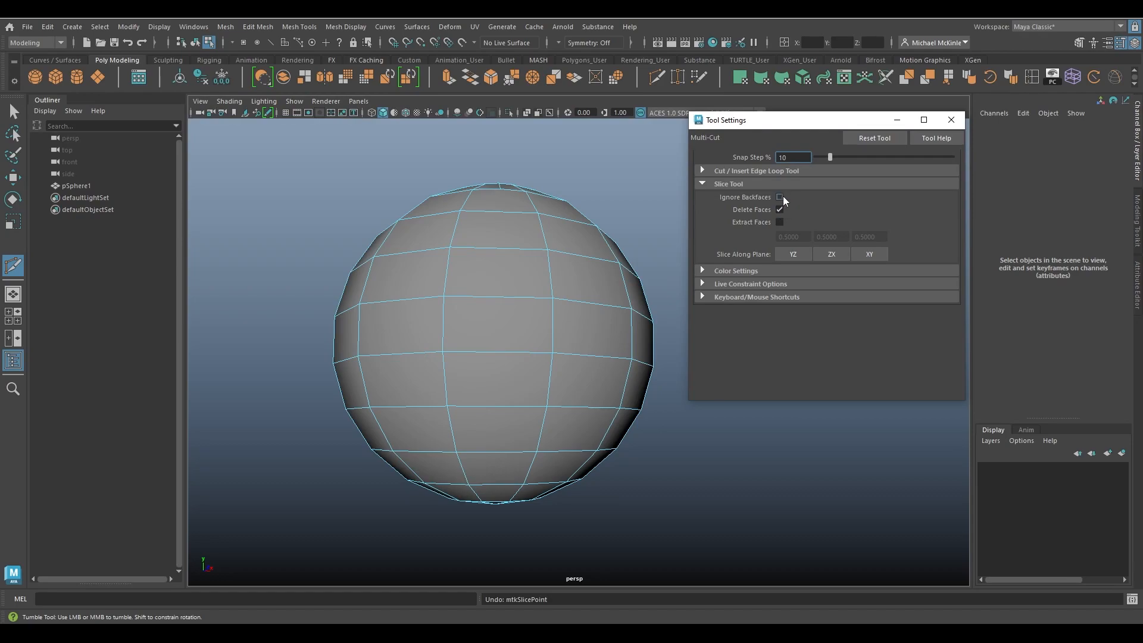
left_click_drag(544, 311, 292, 439, "alt")
scroll(572, 280, "down", 1)
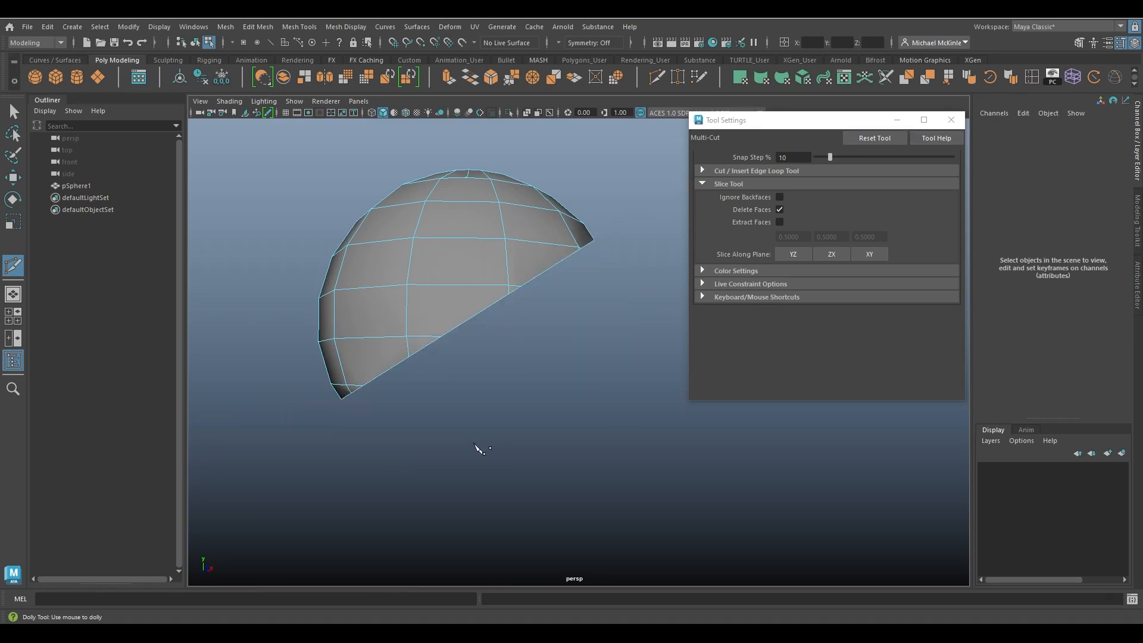
key("ctrl+z")
Step: Make two more diagonal slices with Delete Faces on, from the sphere's upper right to its lower left, undoing each
left_click_drag(626, 205, 325, 403)
key("ctrl+z")
key("Escape")
left_click_drag(642, 161, 263, 445)
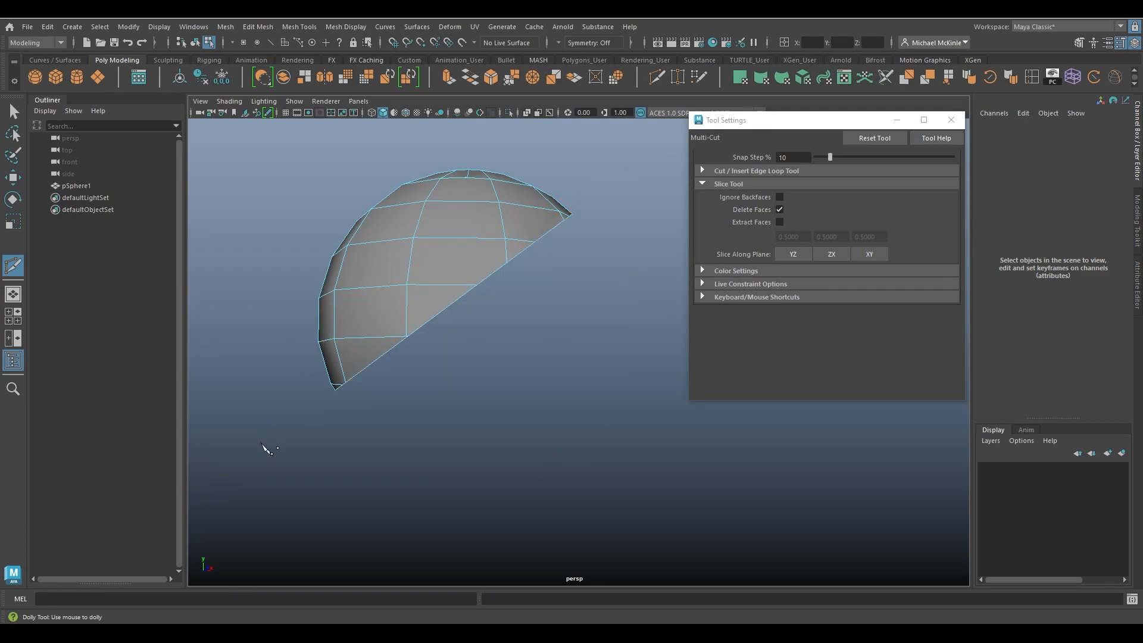
key("ctrl+z")
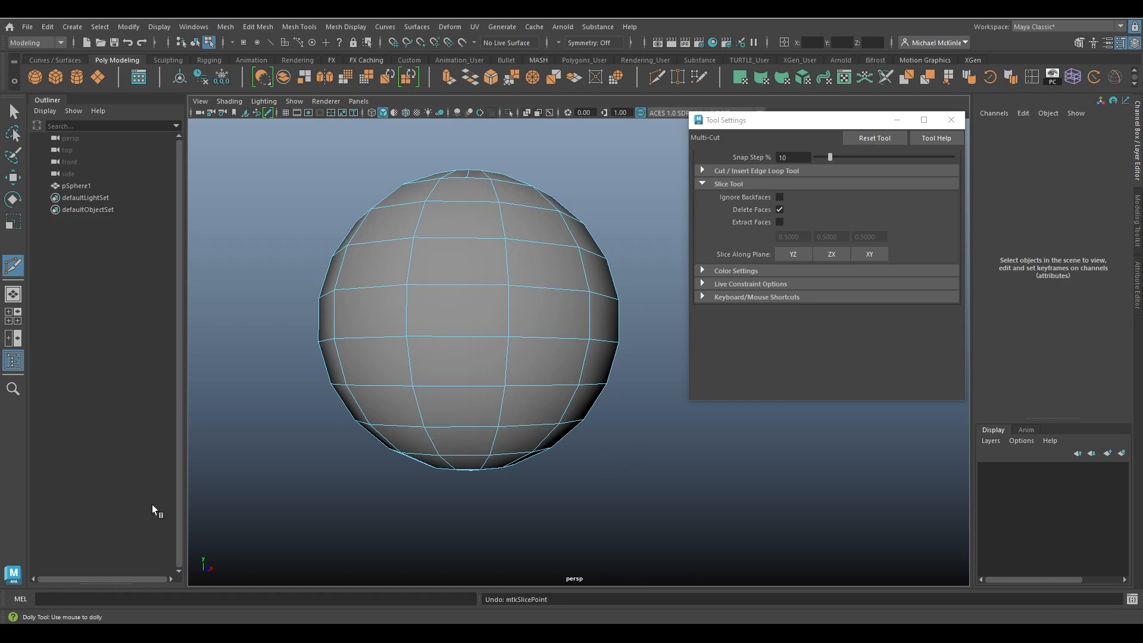
Step: Slice with Delete Faces from lower left to upper right and from upper left to lower right, undoing each slice
left_click_drag(283, 497, 659, 164)
left_click_drag(517, 351, 534, 377, "alt")
key("ctrl+z")
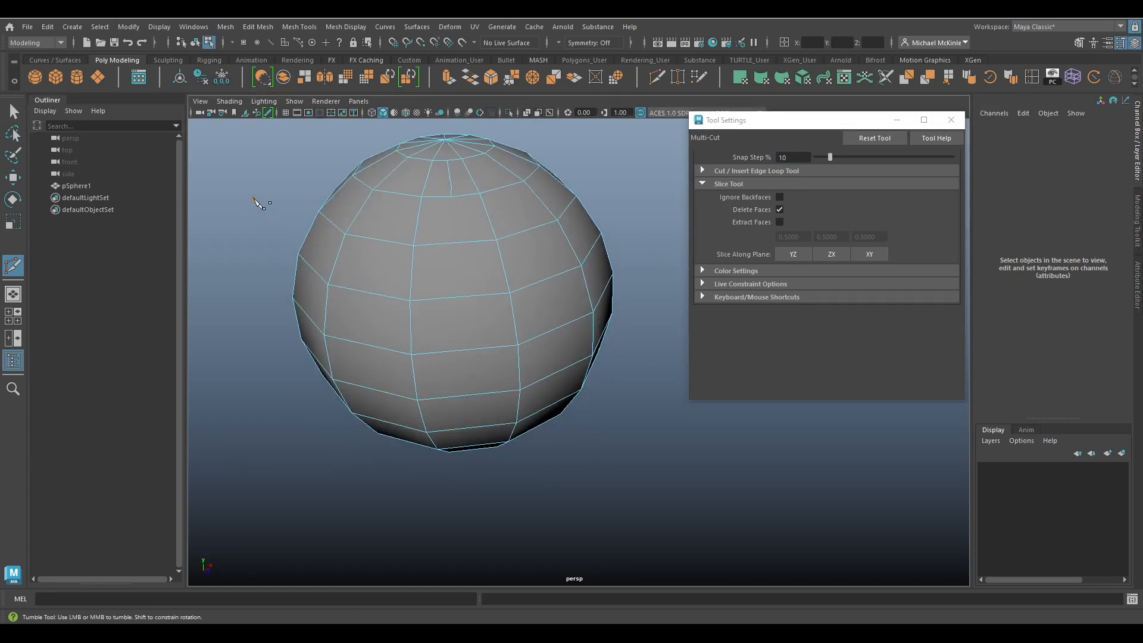
left_click_drag(255, 199, 672, 374)
key("ctrl+z")
Step: Slice from the sphere's lower right to its upper left with Delete Faces on, inspect the remaining half, and undo
left_click(427, 402)
left_click_drag(470, 385, 602, 467, "alt")
left_click_drag(634, 503, 255, 143)
left_click_drag(477, 387, 537, 342, "alt")
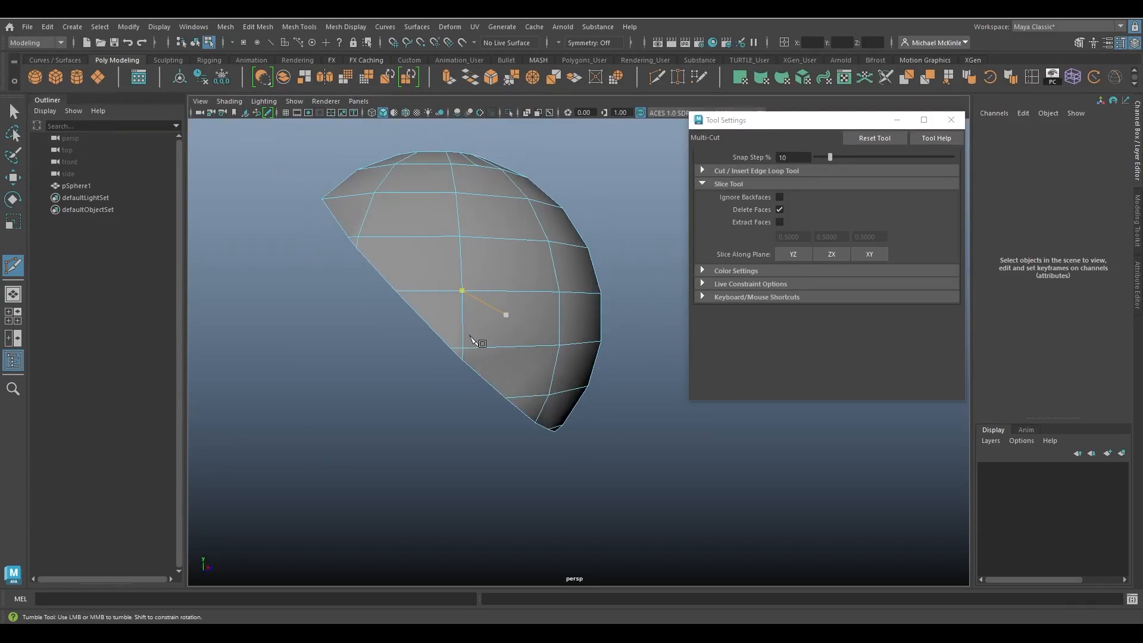
key("ctrl+z")
left_click_drag(467, 317, 467, 304)
key("ctrl+z")
Step: Try further diagonal Delete Faces slices through the sphere and undo them all to restore the full sphere
left_click_drag(279, 459, 572, 180)
key("ctrl+z")
left_click_drag(678, 160, 576, 187)
left_click_drag(409, 375, 616, 168)
key("ctrl+z")
key("ctrl+z")
key("ctrl+z")
key("ctrl+z")
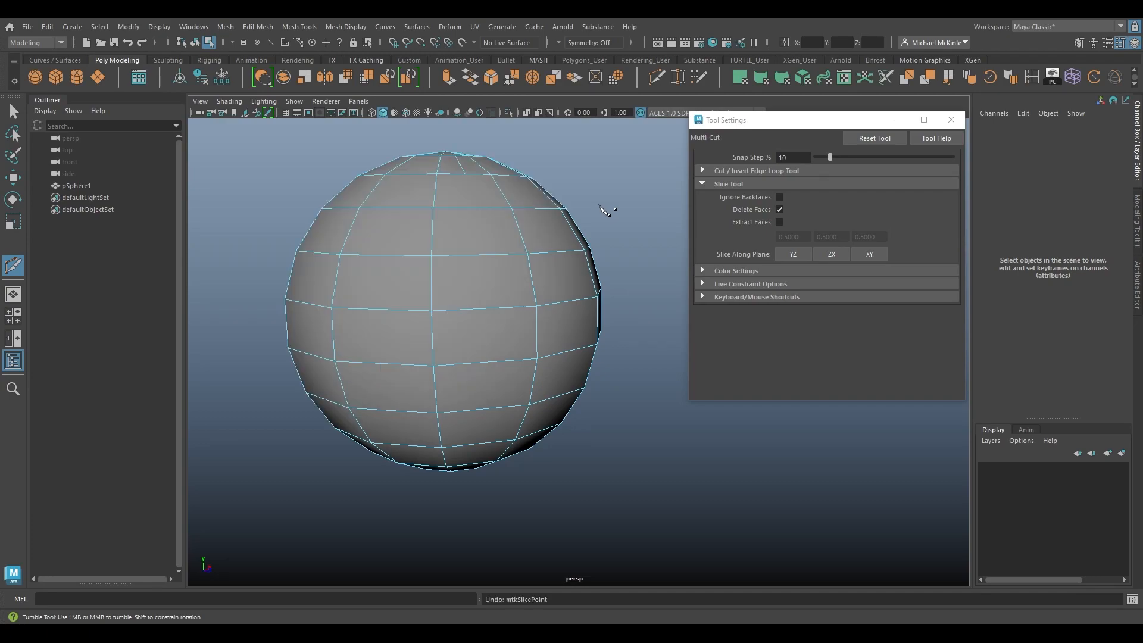
Step: Reactivate Multi-Cut and turn Extract Faces on, with Delete Faces and Ignore Backfaces off
key("w")
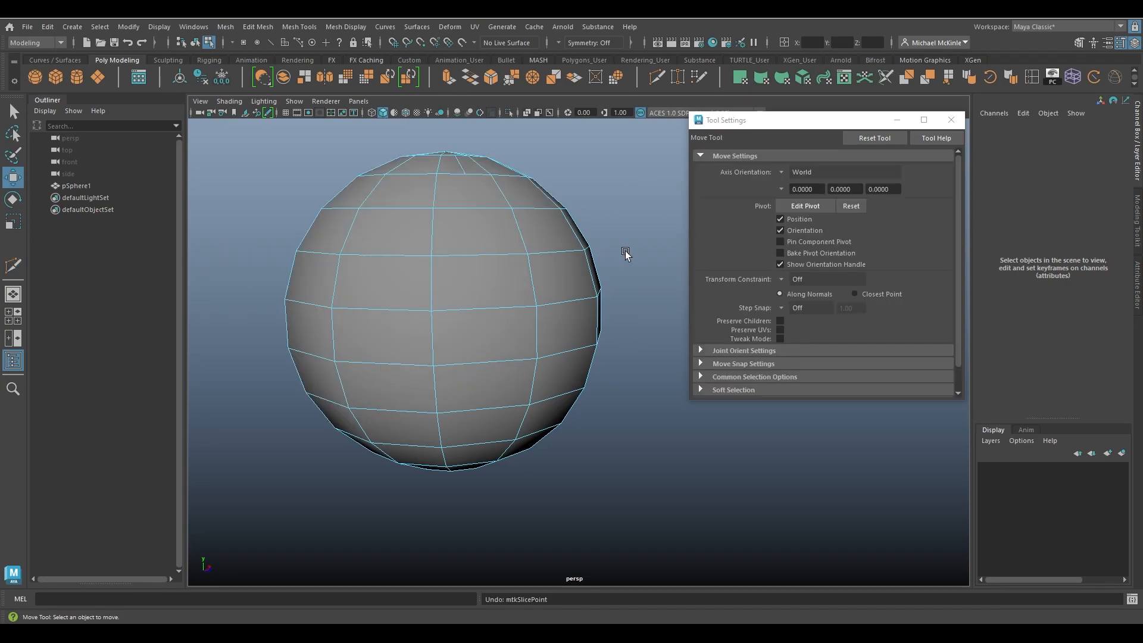
key("y")
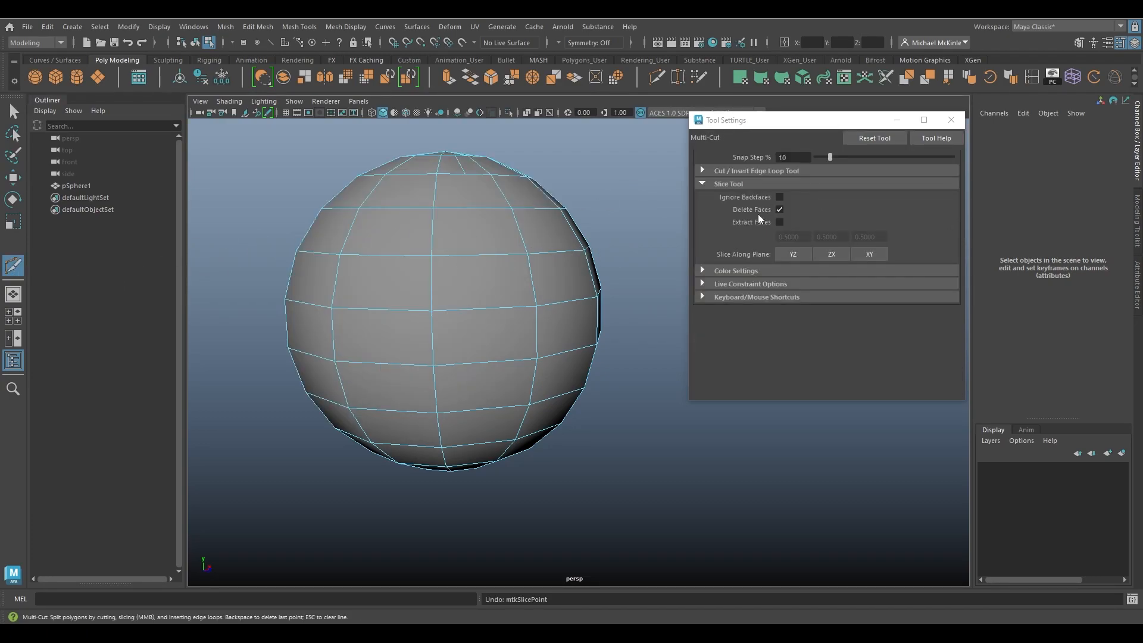
left_click(780, 221)
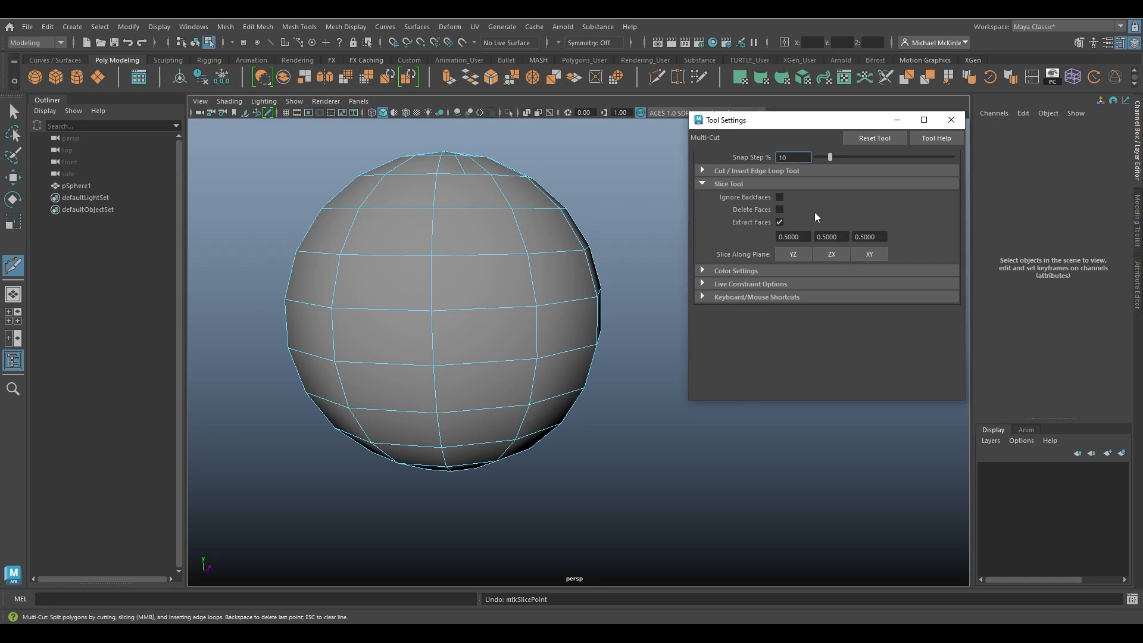
left_click(780, 196)
left_click(779, 222)
left_click(780, 197)
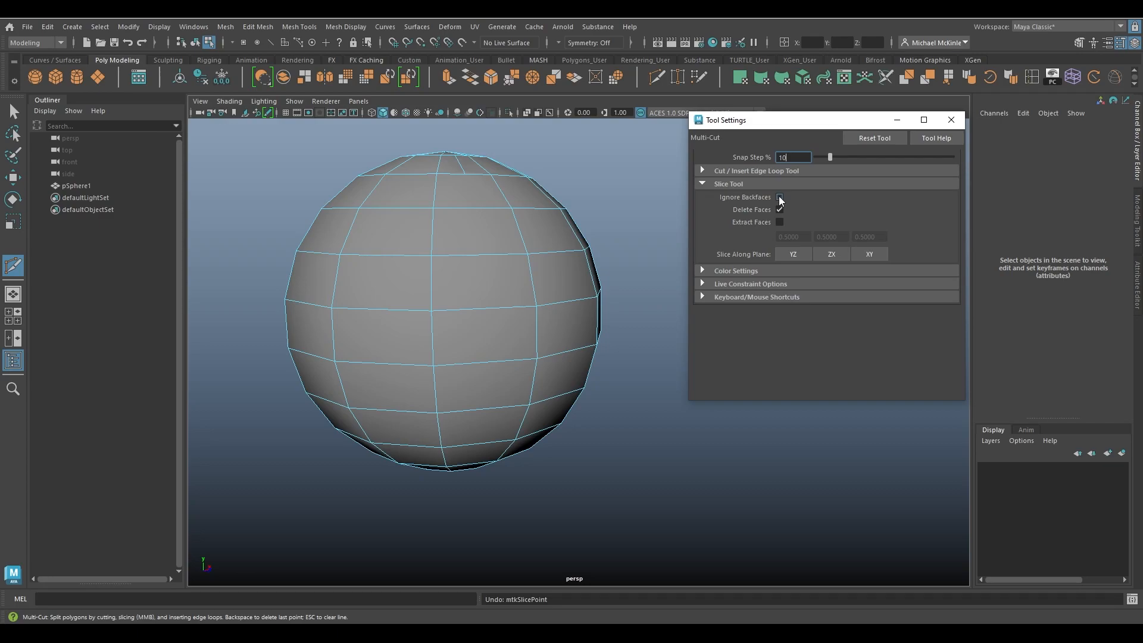
left_click(780, 222)
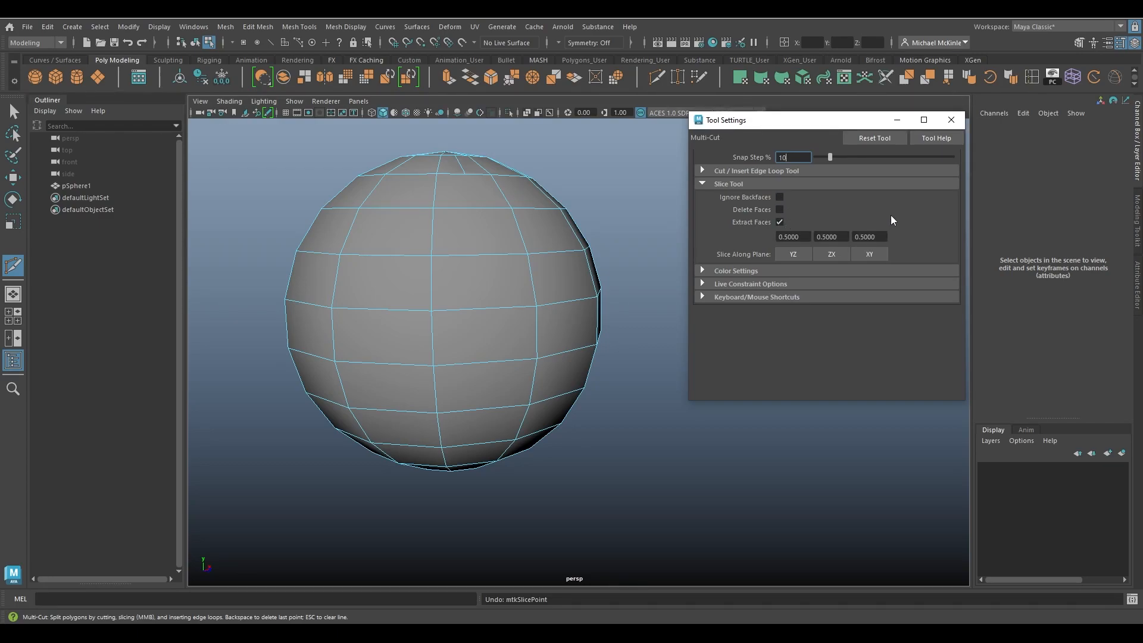
Step: Slice the sphere diagonally in both directions with Extract Faces on at offsets of 0.5, undoing each slice
middle_click_drag(630, 165, 245, 425)
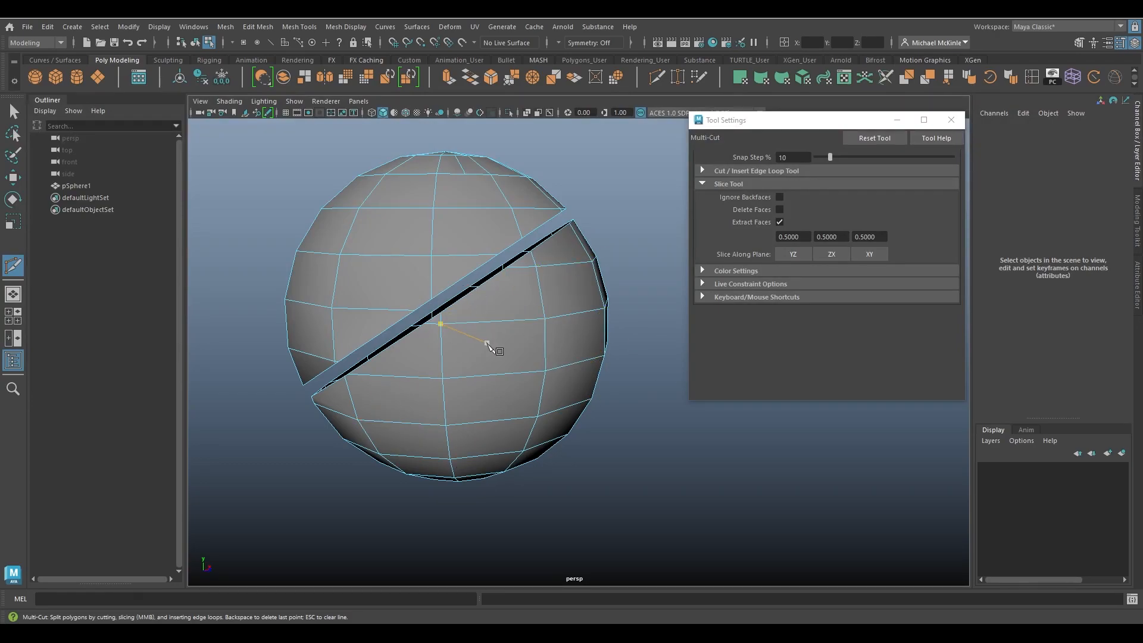
key("ctrl+z")
middle_click_drag(332, 432, 643, 189)
key("ctrl+z")
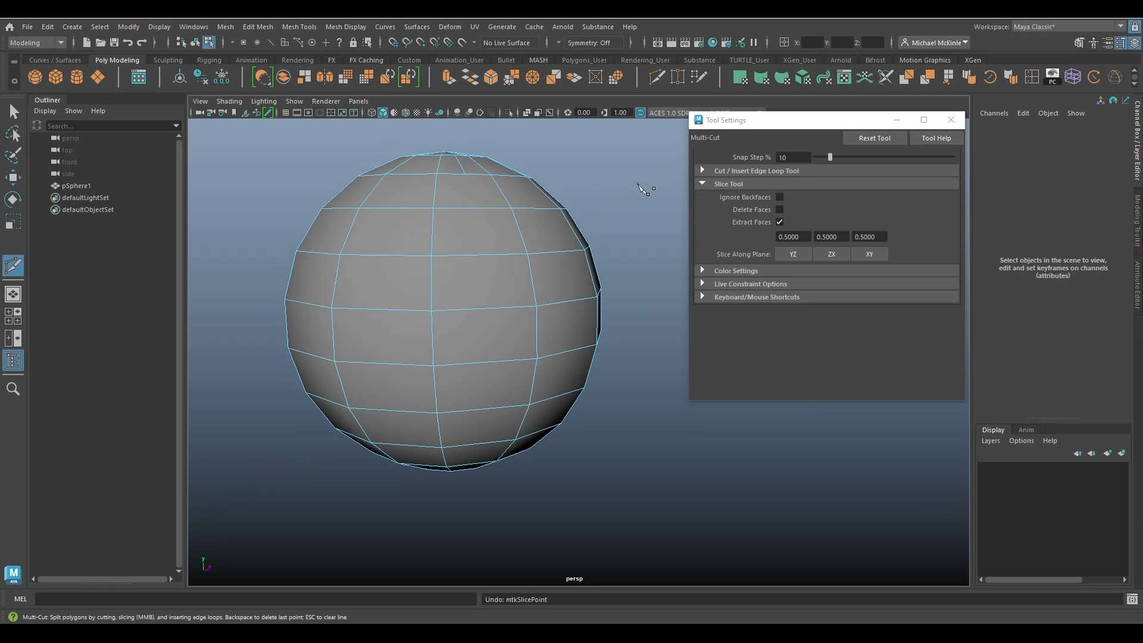
Step: Set the second (Y) Extract Faces offset to 2, keeping X and Z at 0.5
left_click(807, 236)
double_click(822, 236)
double_click(874, 237)
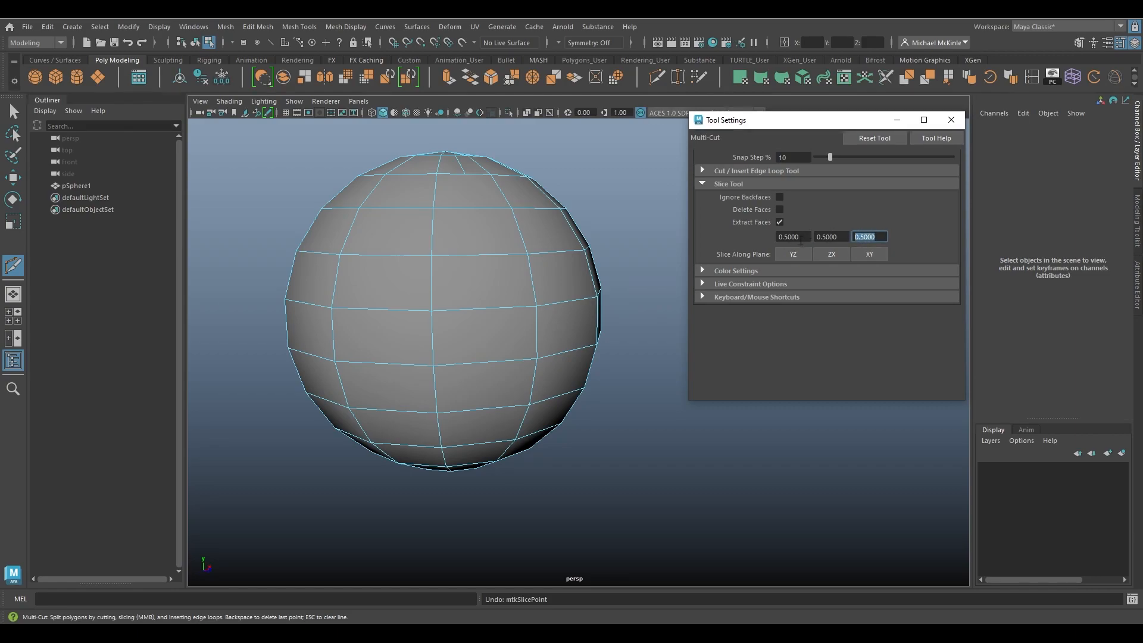
double_click(777, 236)
key("Tab")
type("2")
key("Return")
Step: Slice the sphere diagonally using the Y extract offset of 2, inspect the gap between the halves, and undo
left_click_drag(617, 190, 256, 413)
left_click_drag(293, 472, 619, 146)
middle_click_drag(617, 143, 617, 143)
mouse_move(541, 352)
left_mouse_down("alt")
mouse_move(560, 358)
mouse_move(543, 356)
left_mouse_up("alt")
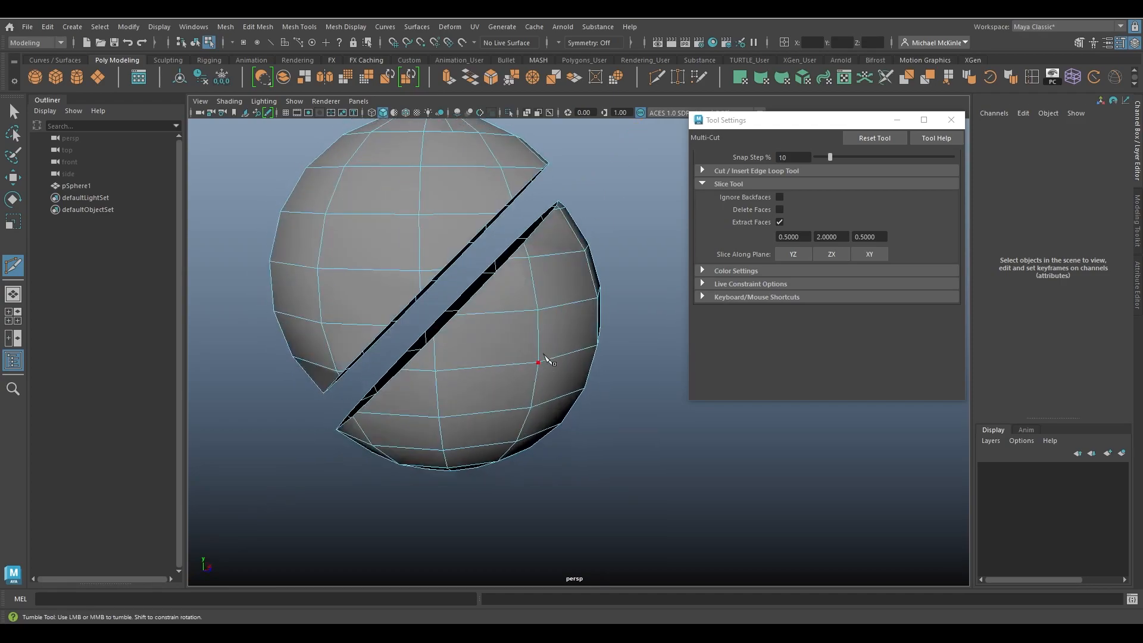
left_click_drag(531, 248, 577, 265, "alt")
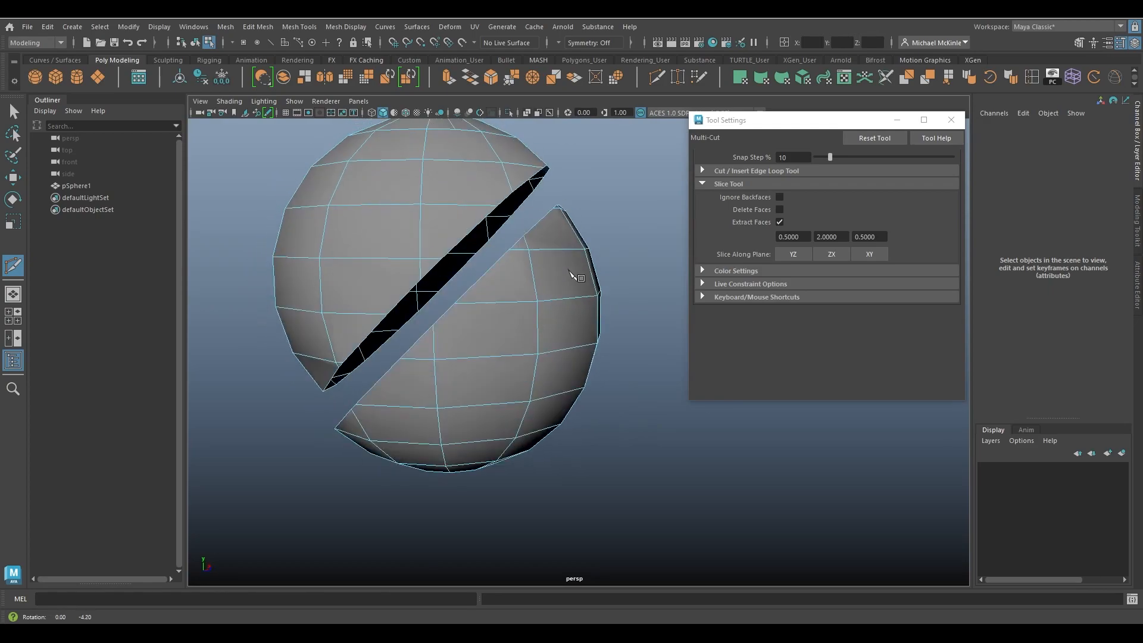
key("ctrl+z")
Step: Set the third (Z) Extract Faces offset to 5 and try a diagonal slice through the sphere, undoing it
double_click(840, 238)
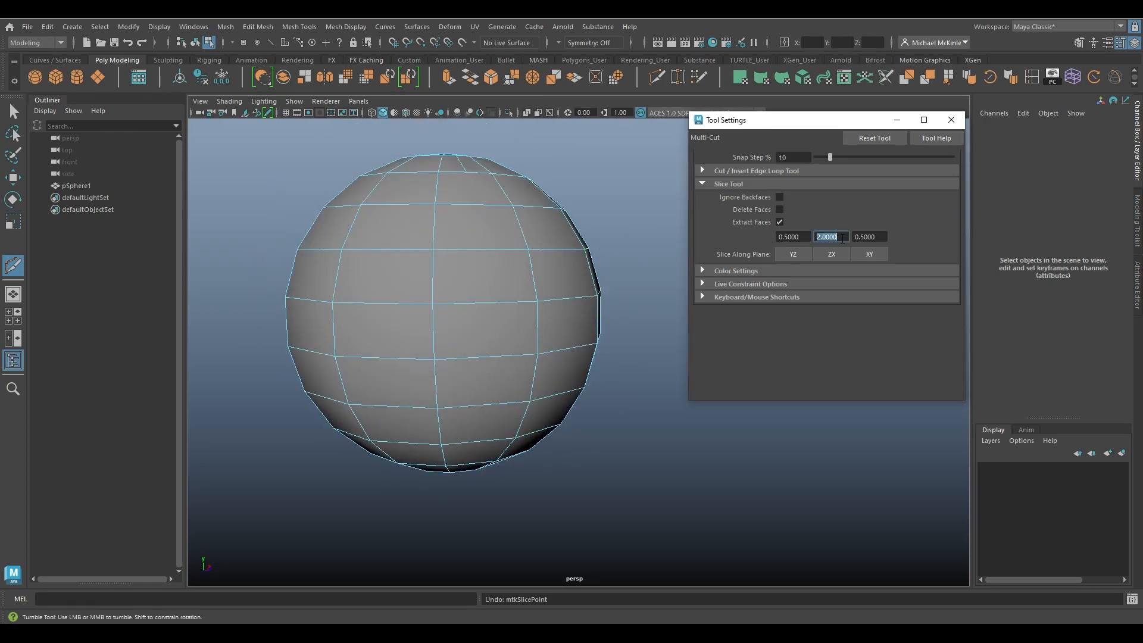
key("Tab")
left_click_drag(206, 571, 619, 243)
left_click_drag(570, 364, 584, 280, "alt")
key("ctrl+z")
Step: View the sphere from above, slice it from lower left to upper right with the new offsets, and undo
right_click_drag(584, 281, 499, 305, "alt")
middle_click_drag(499, 305, 515, 272, "alt")
left_click_drag(512, 269, 530, 281, "alt")
middle_click_drag(531, 281, 520, 289, "alt")
right_click_drag(520, 288, 560, 299, "alt")
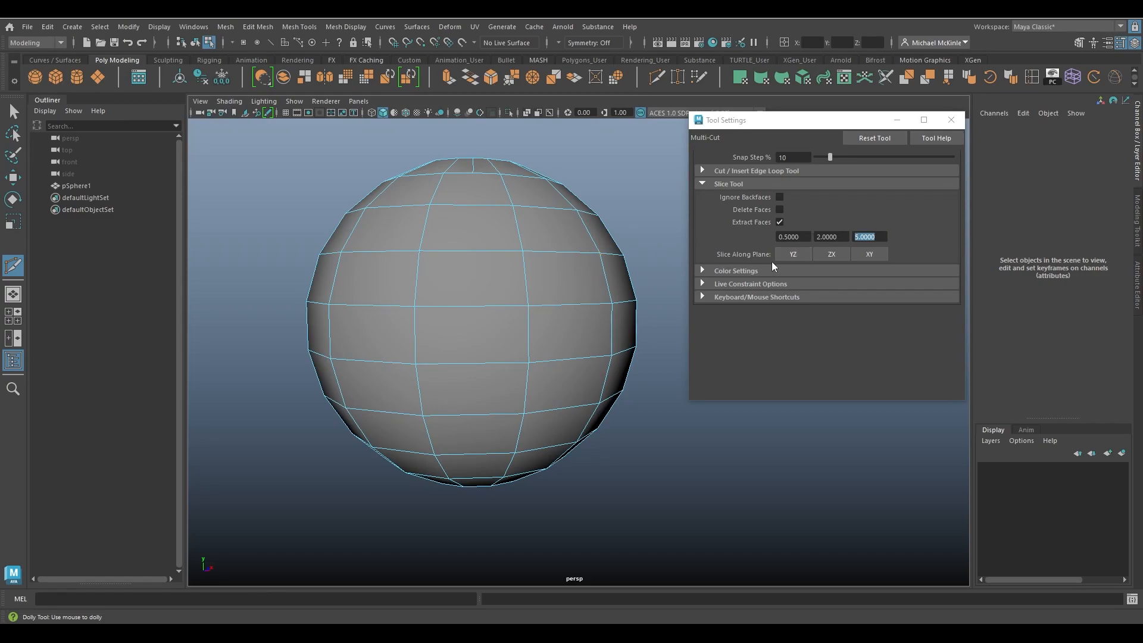
left_click_drag(598, 238, 518, 278, "alt")
middle_click_drag(518, 279, 574, 256, "alt")
left_click_drag(578, 260, 522, 288, "alt")
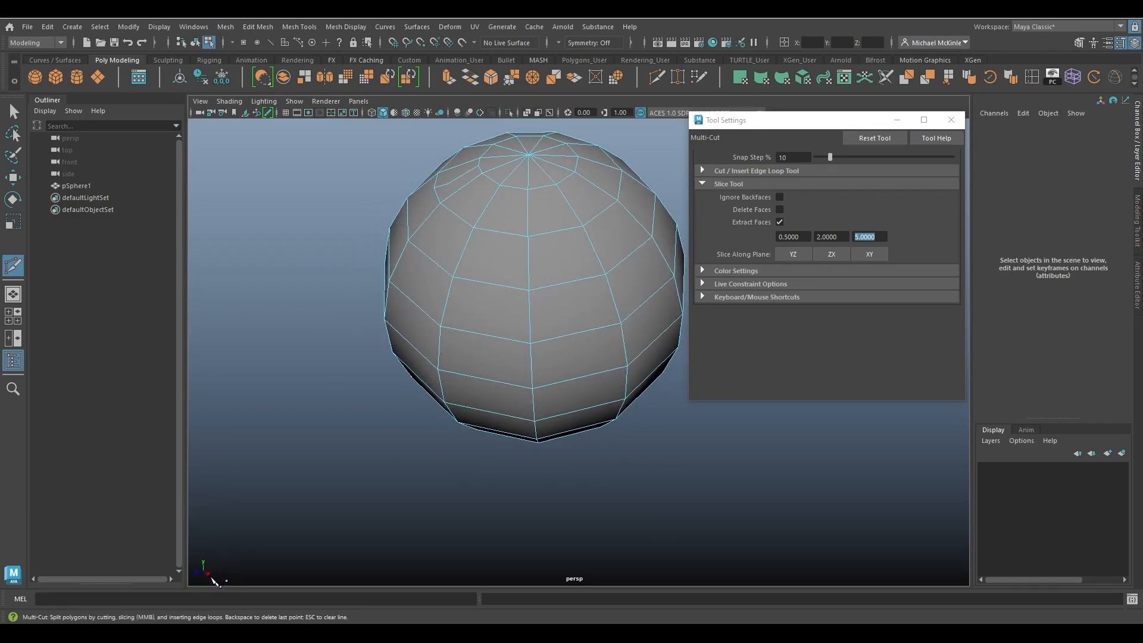
left_click_drag(216, 575, 433, 428, "alt")
middle_click_drag(420, 351, 447, 374, "alt")
left_click_drag(312, 476, 648, 168)
key("ctrl+z")
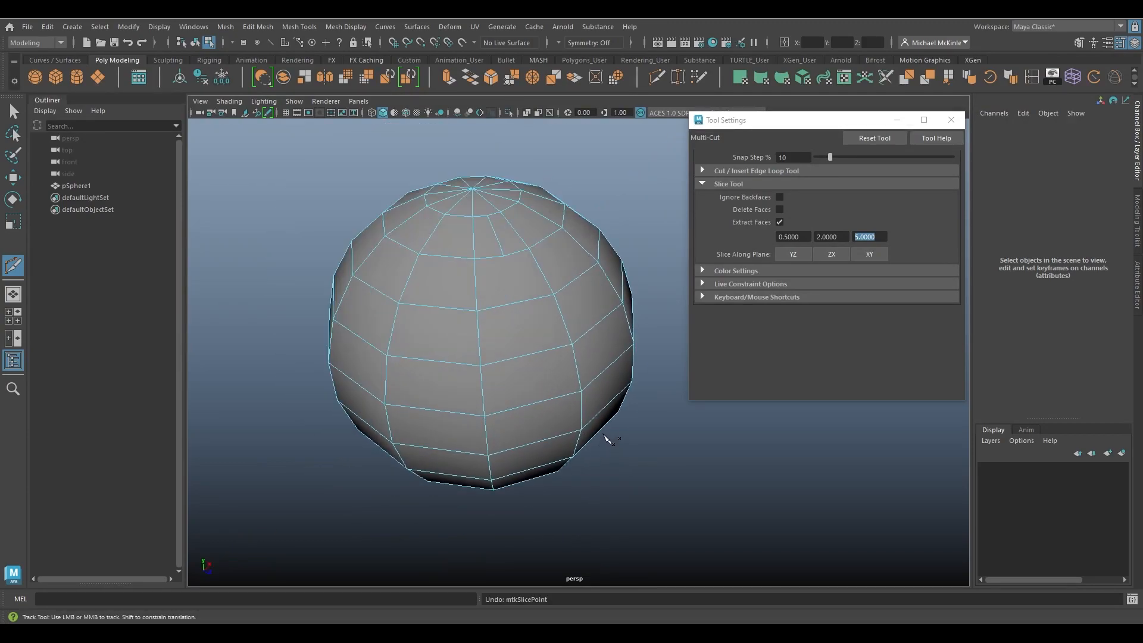
Step: Turn off Extract Faces and test a plain diagonal slice across the sphere, undoing it
left_click(780, 222)
left_click_drag(322, 517, 648, 184)
key("ctrl+z")
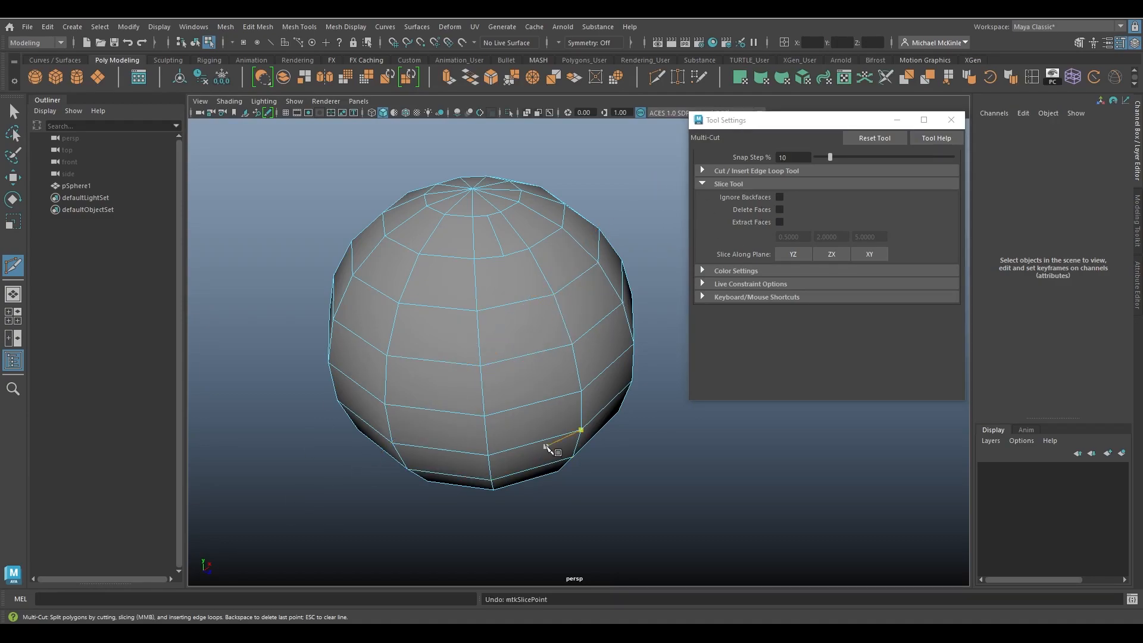
Step: Slice the sphere along the YZ plane, shift the cut plane to about 1.502 in X, and undo the cut
left_click(802, 254)
left_click_drag(611, 464, 561, 401, "alt")
left_click_drag(518, 320, 552, 319)
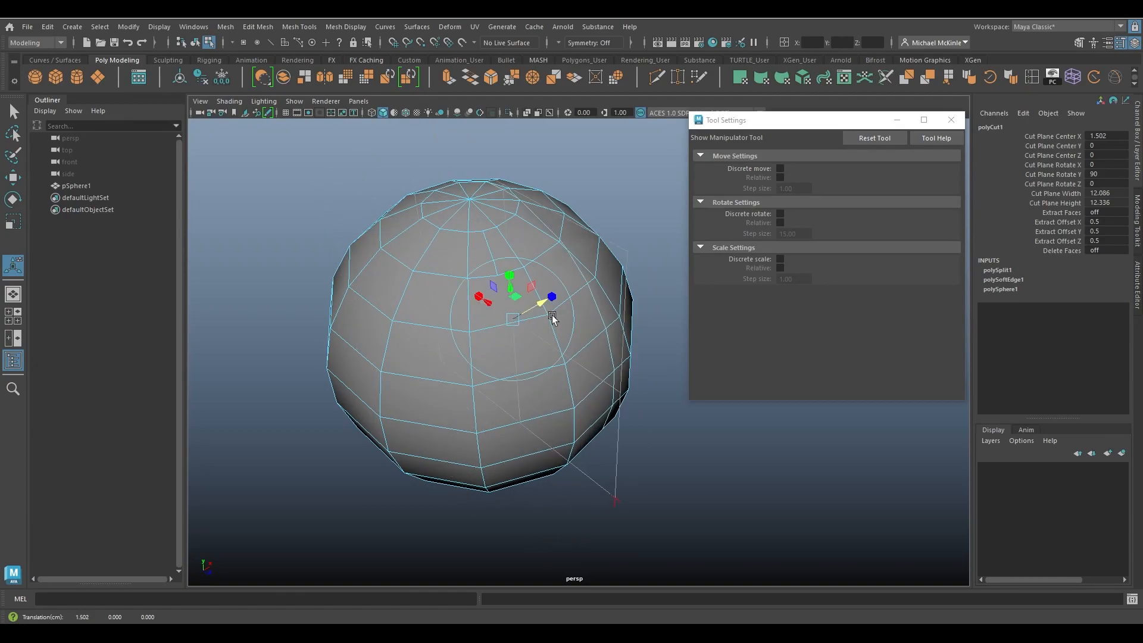
key("ctrl+z")
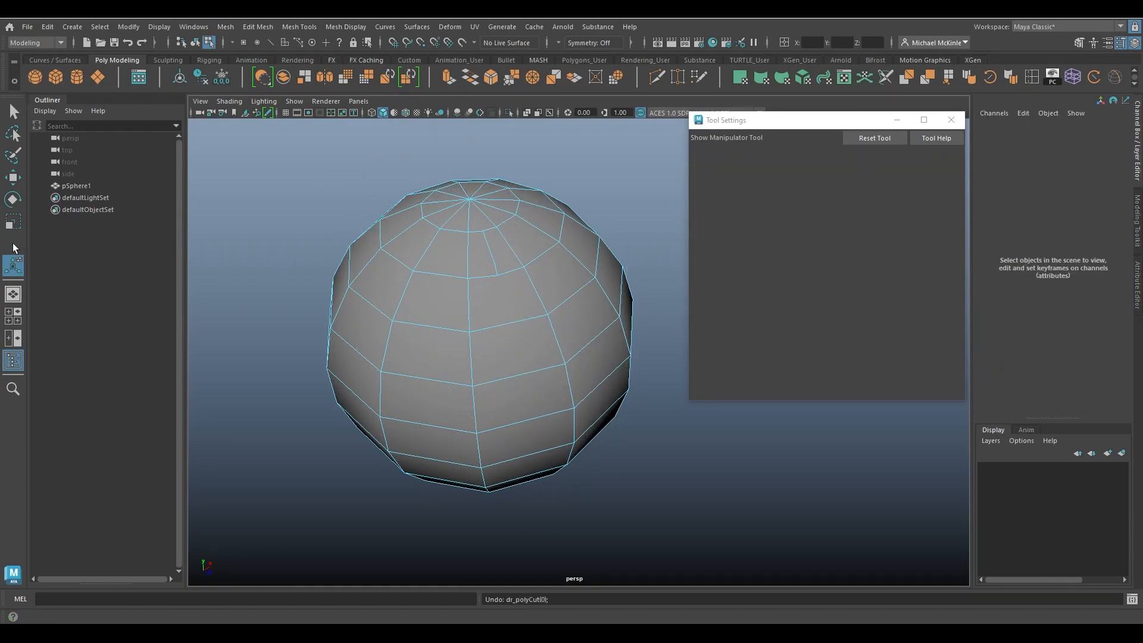
Step: Return the sphere to object selection and start the Multi-Cut tool on it again
right_click_drag(459, 245, 519, 227)
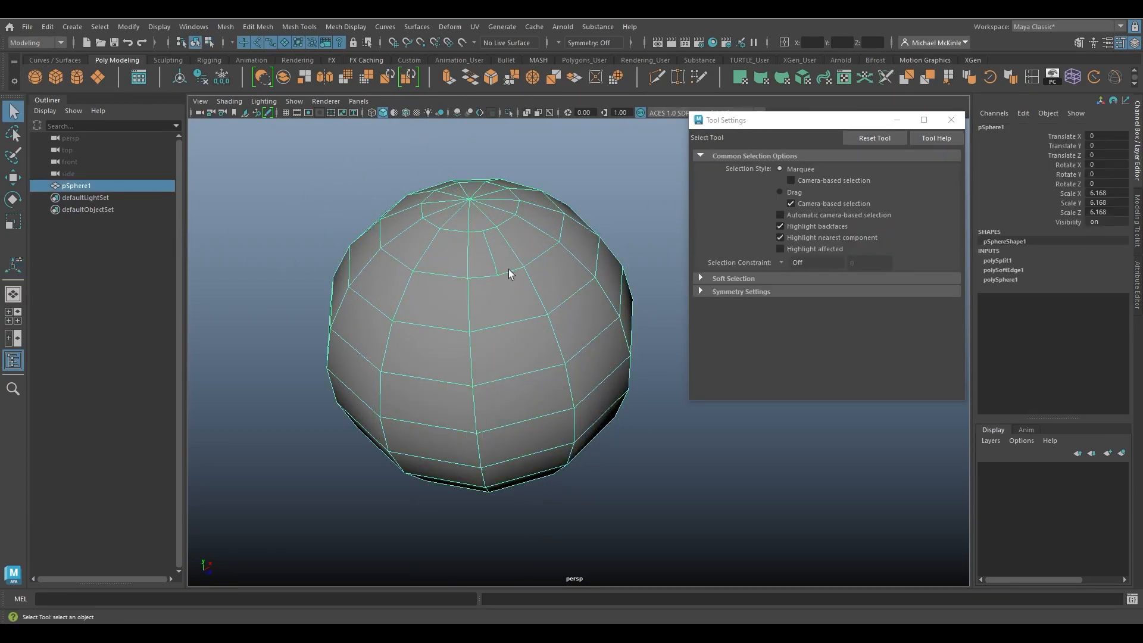
left_click(299, 26)
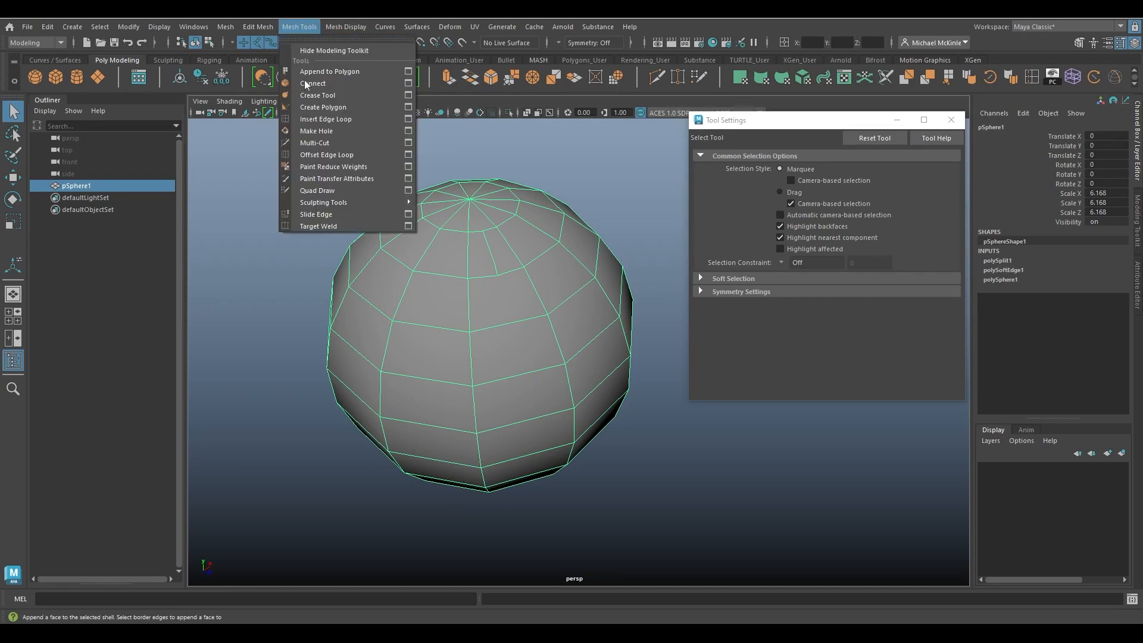
left_click(314, 143)
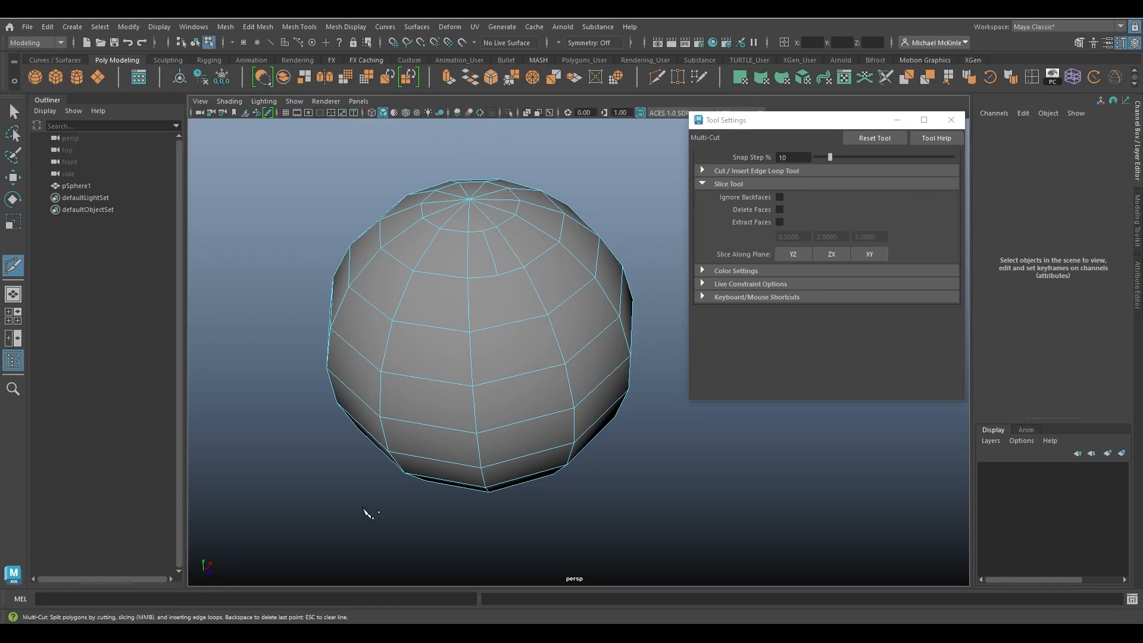
left_click_drag(561, 408, 492, 472, "alt")
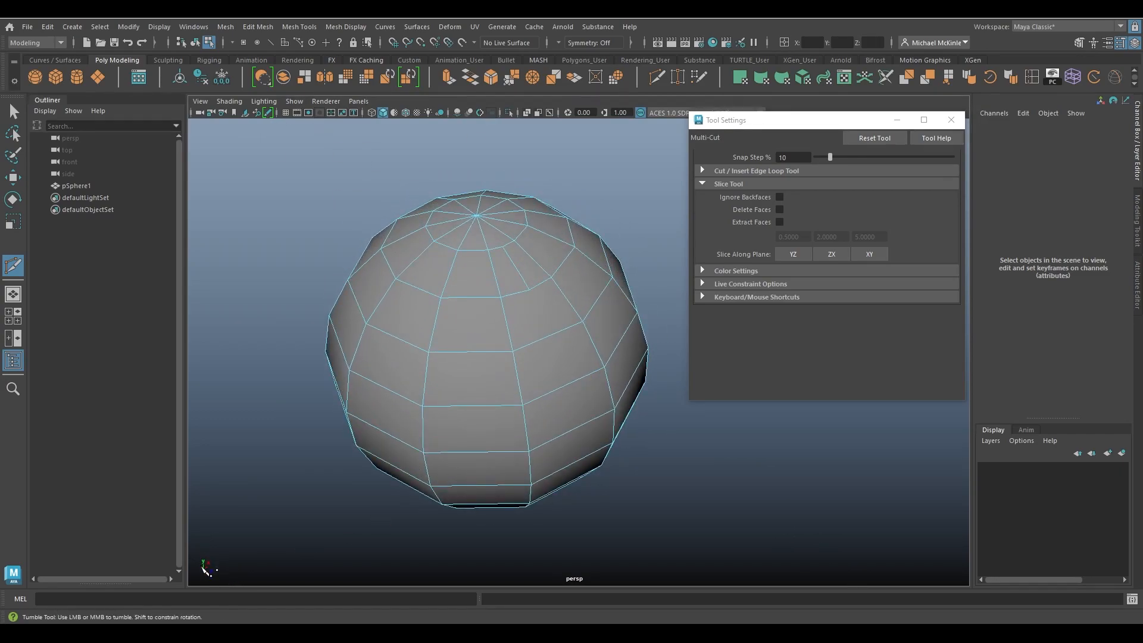
Step: Select the sphere with the Move tool and examine its mesh from several angles
key("w")
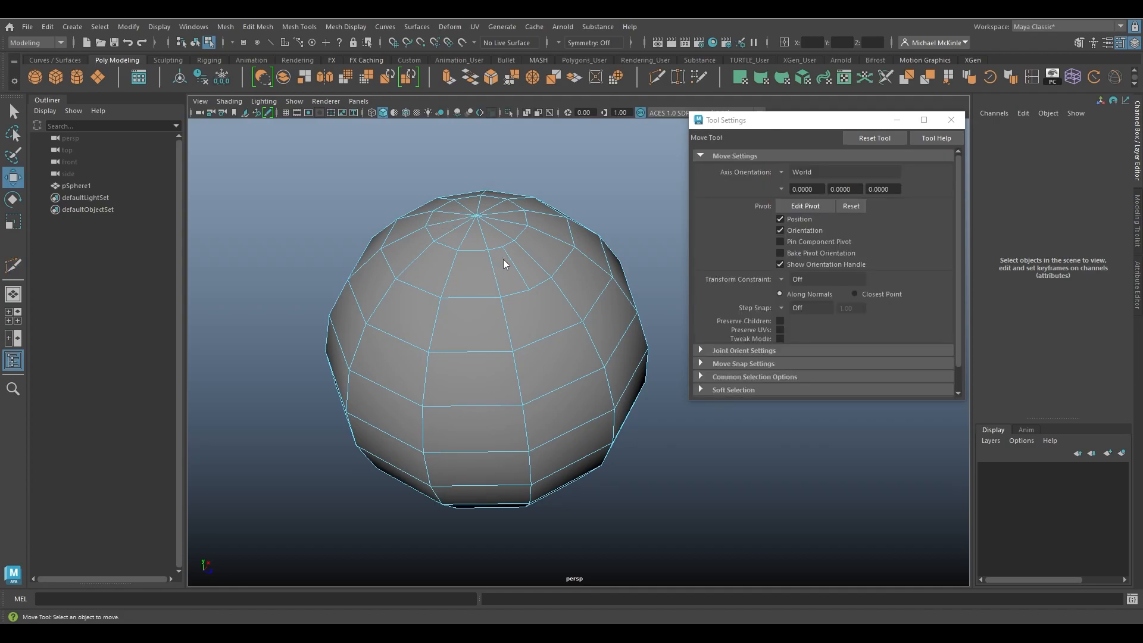
left_click(516, 254)
mouse_move(516, 255)
left_mouse_down("alt")
mouse_move(597, 250)
mouse_move(556, 276)
mouse_move(527, 269)
left_mouse_up("alt")
middle_click_drag(527, 269, 561, 296, "alt")
right_click_drag(560, 295, 610, 305, "alt")
left_click_drag(609, 304, 598, 333, "alt")
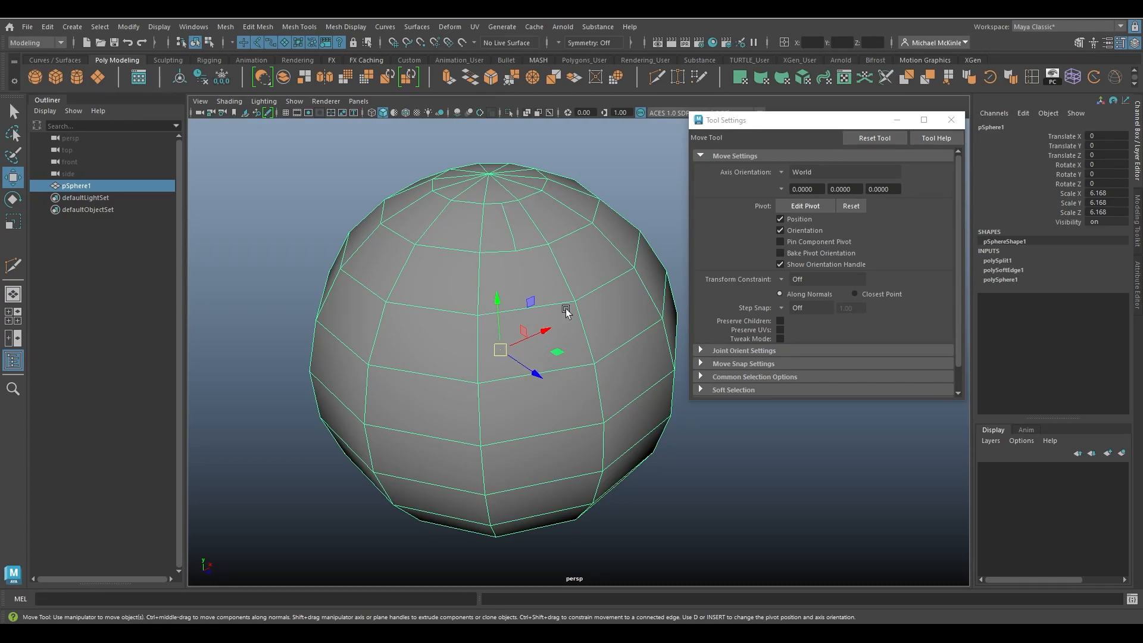
left_click_drag(492, 352, 531, 360, "alt")
left_click_drag(489, 415, 529, 402, "alt")
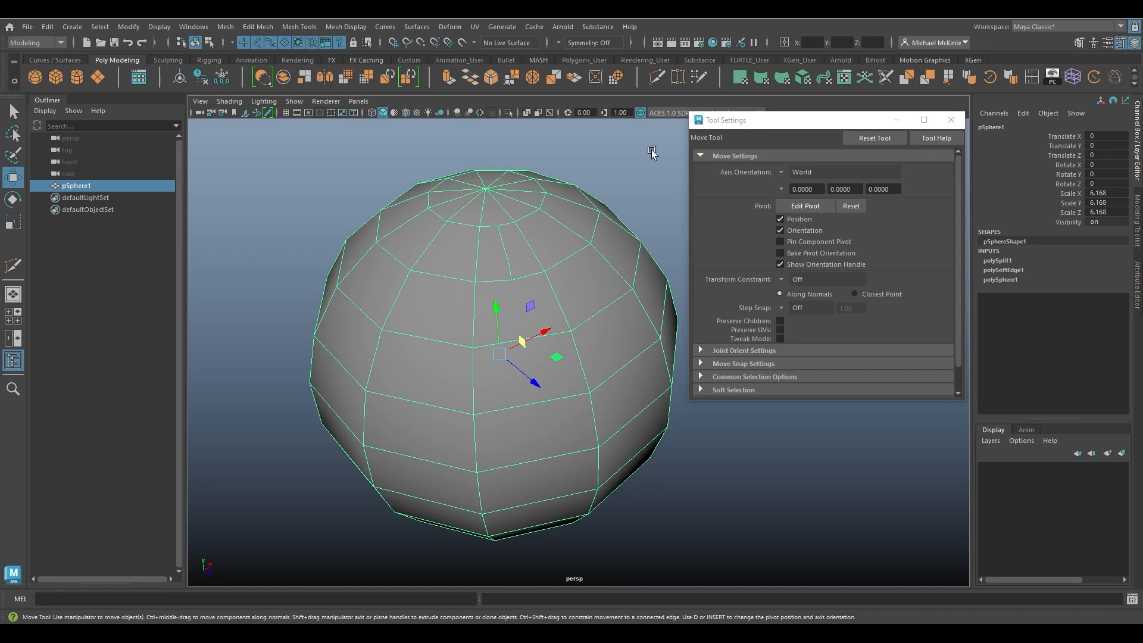
left_click_drag(529, 337, 374, 255, "alt")
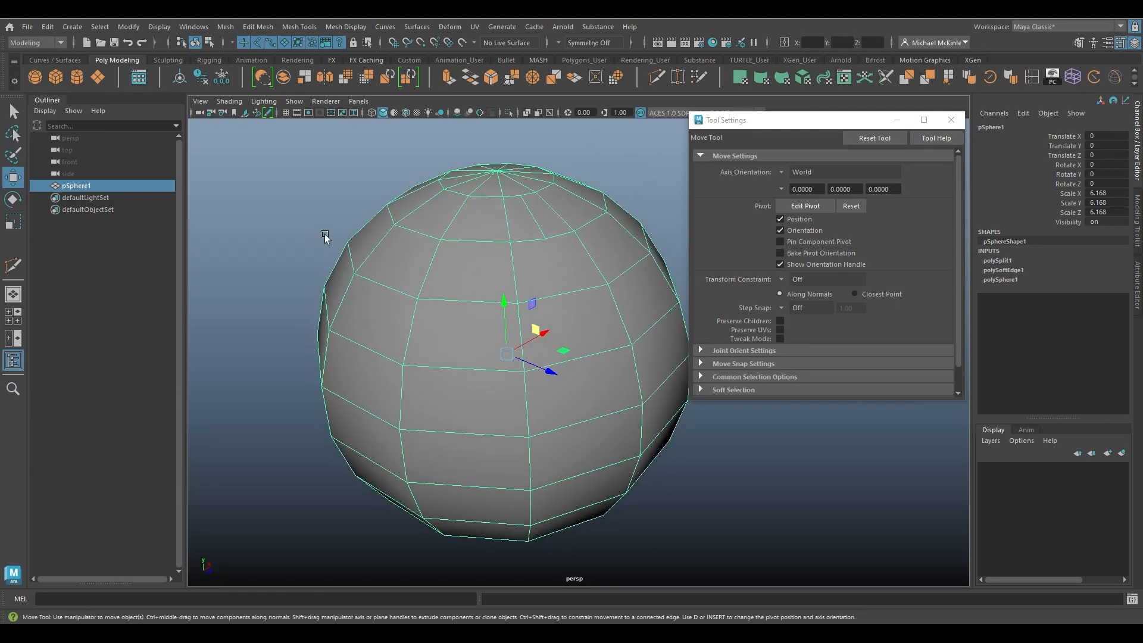
Step: Reactivate Multi-Cut and detach the Mesh Tools commands as a floating window over the Outliner
left_click(15, 266)
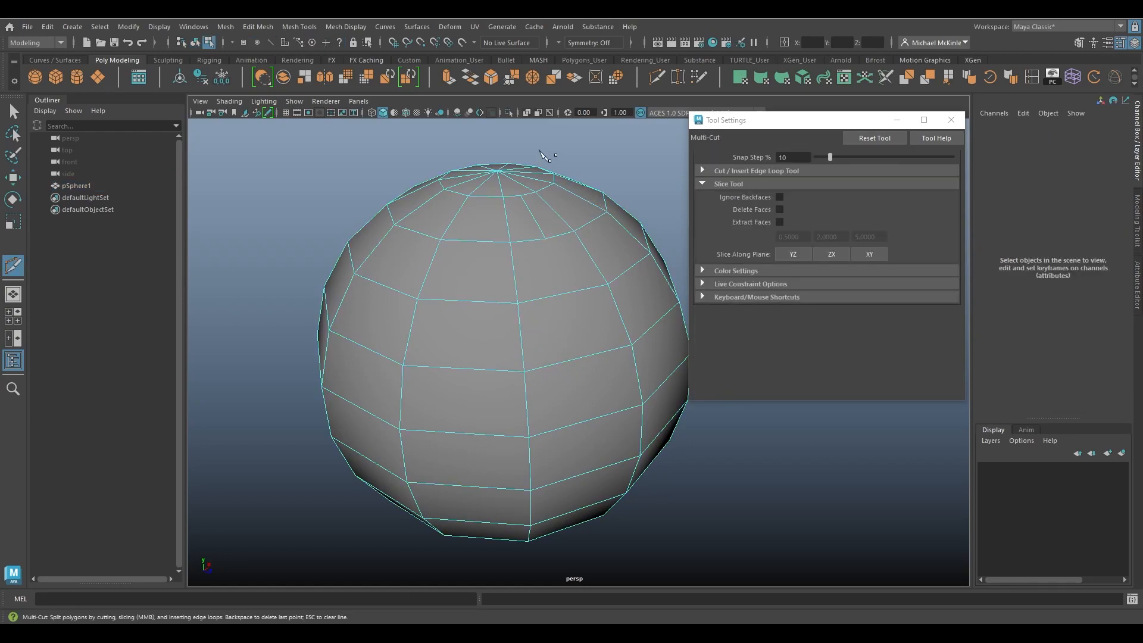
left_click(341, 28)
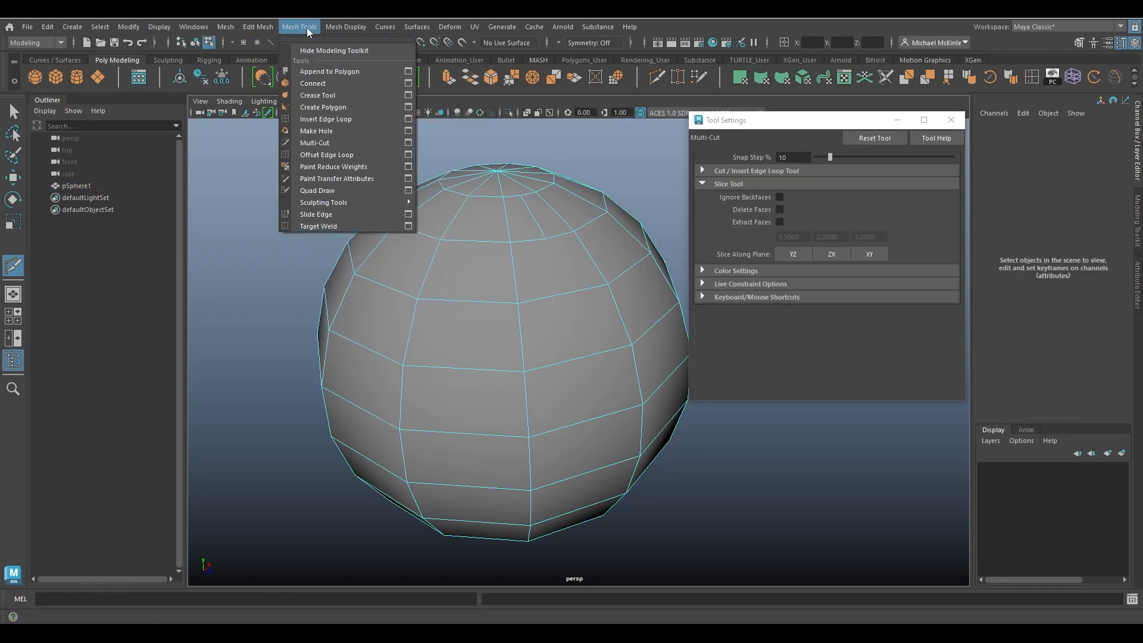
left_click(334, 33)
left_click_drag(341, 25, 167, 147)
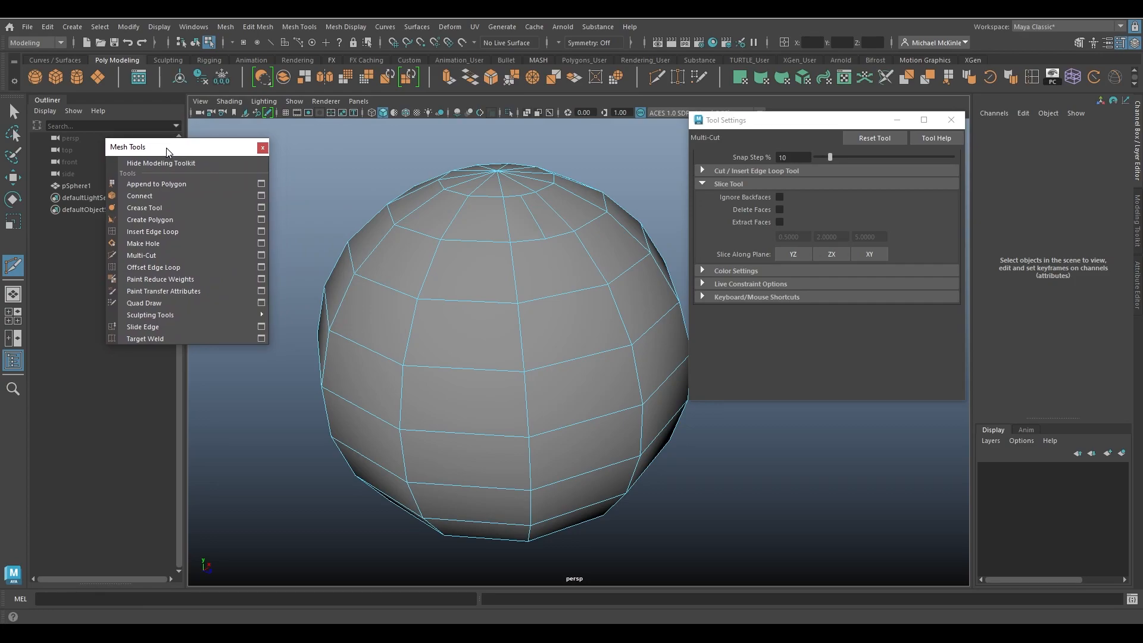
scroll(524, 321, "down", 3)
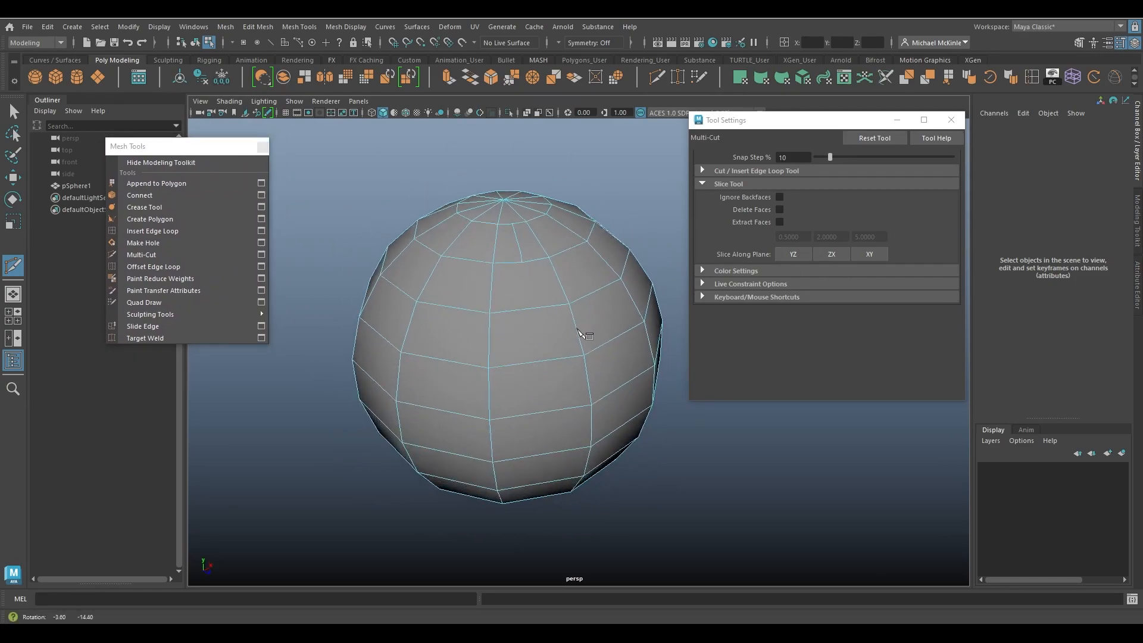
Step: Slice the sphere along the XY plane with the cut plane shifted to about 2.231 in Z
left_click(869, 254)
left_click_drag(547, 348, 566, 402, "alt")
key("q")
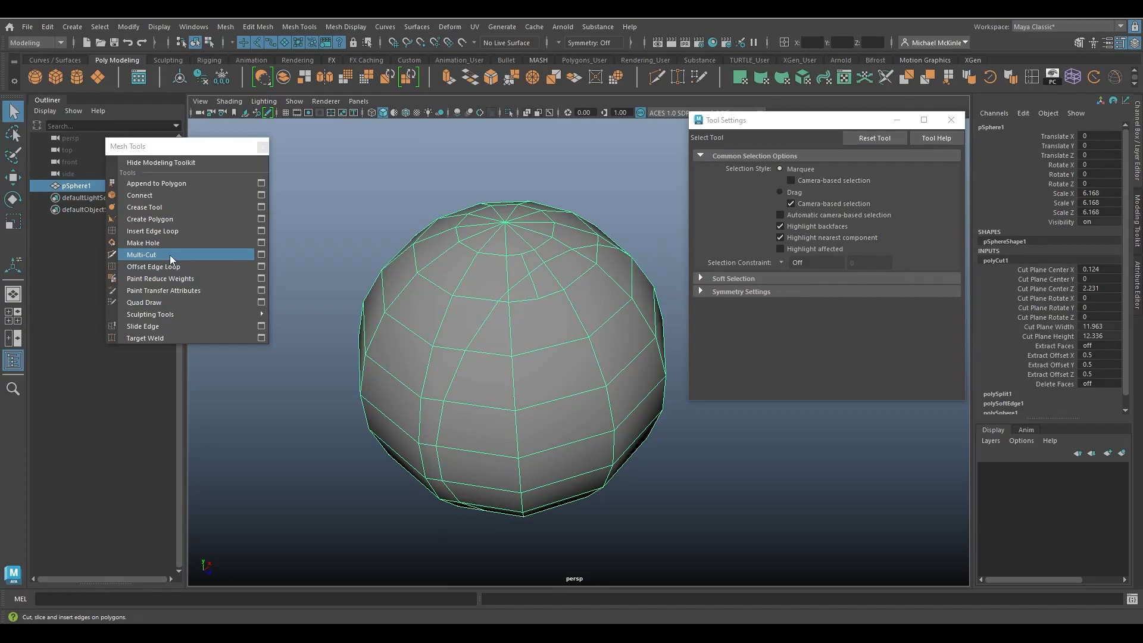
Step: Slice the sphere along the ZX plane and move the cut plane to about -1.566 in Y
left_click(141, 254)
left_click(828, 251)
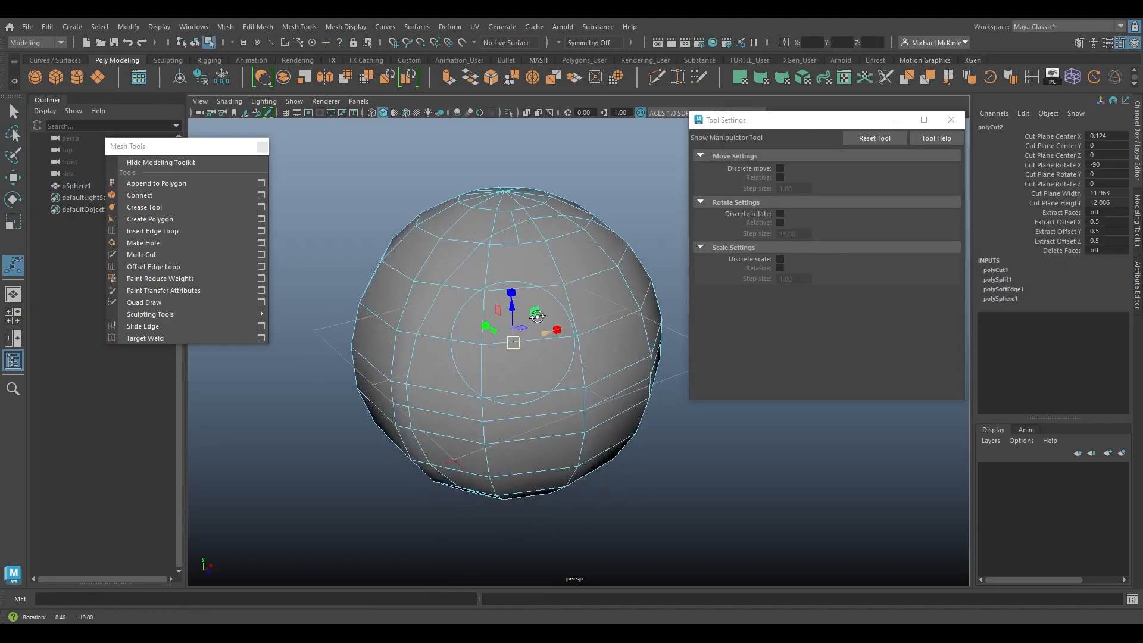
left_click_drag(502, 323, 507, 350)
left_click_drag(517, 262, 566, 324, "alt")
right_click_drag(552, 272, 589, 250)
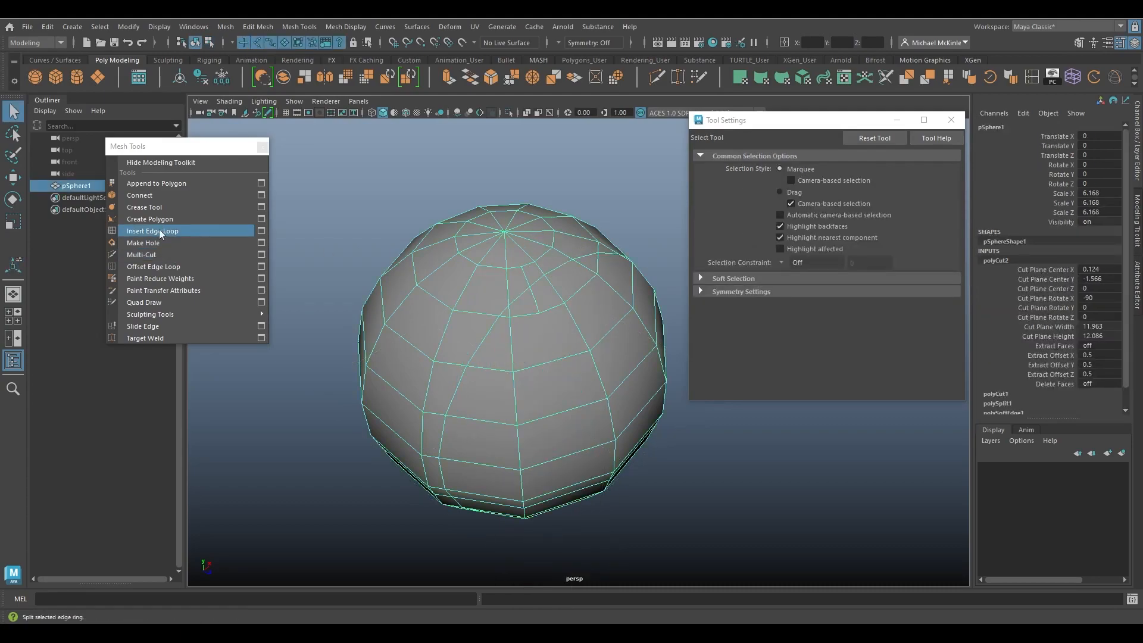
Step: Slice the sphere along the YZ plane with the cut plane at about -2.1 in X, and select the sphere with the Move tool
left_click(141, 254)
left_click(798, 254)
left_click_drag(625, 307, 493, 351, "alt")
right_click_drag(539, 257, 572, 232)
key("w")
left_click_drag(536, 324, 573, 404, "alt")
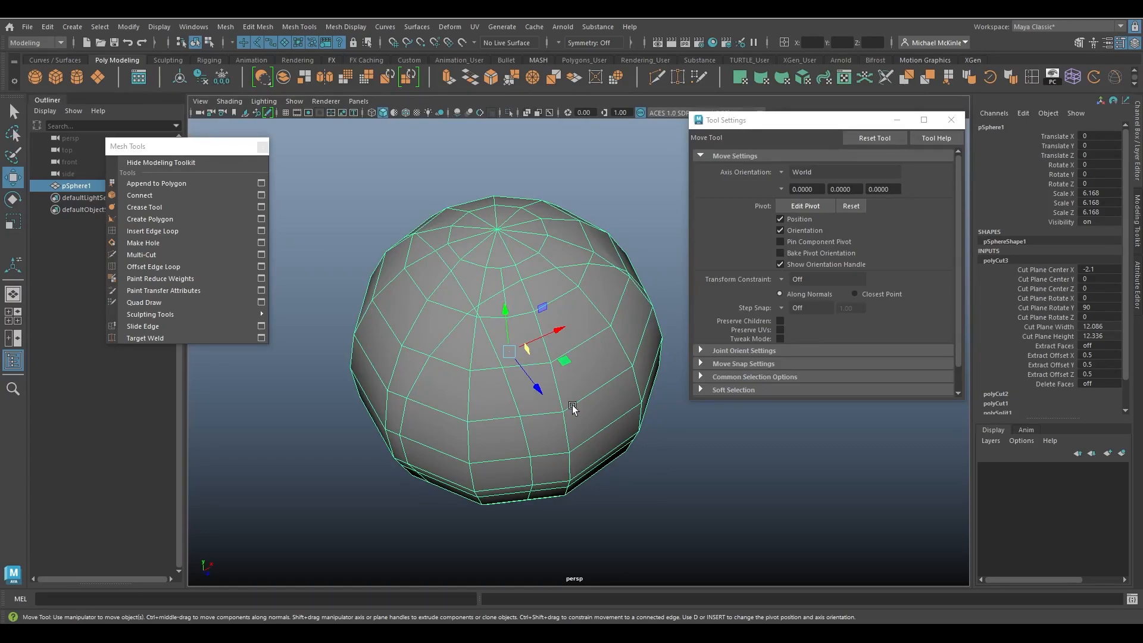
Step: Show Multi-Cut's Color Settings and start a cut on the upper sphere with two edge points across one face
left_click(179, 255)
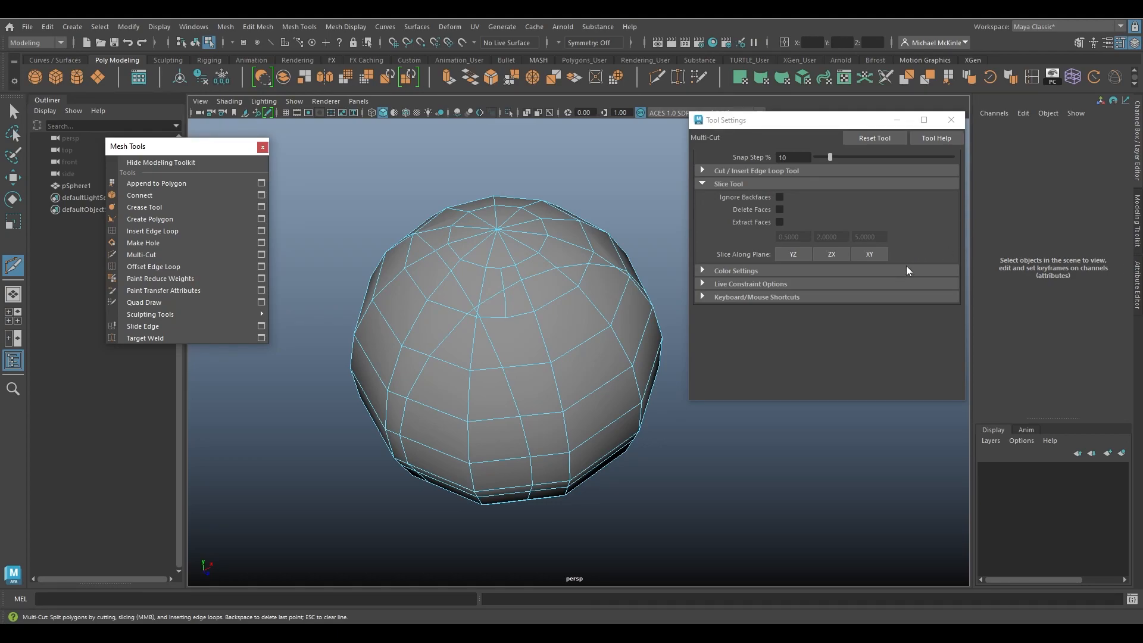
left_click(702, 271)
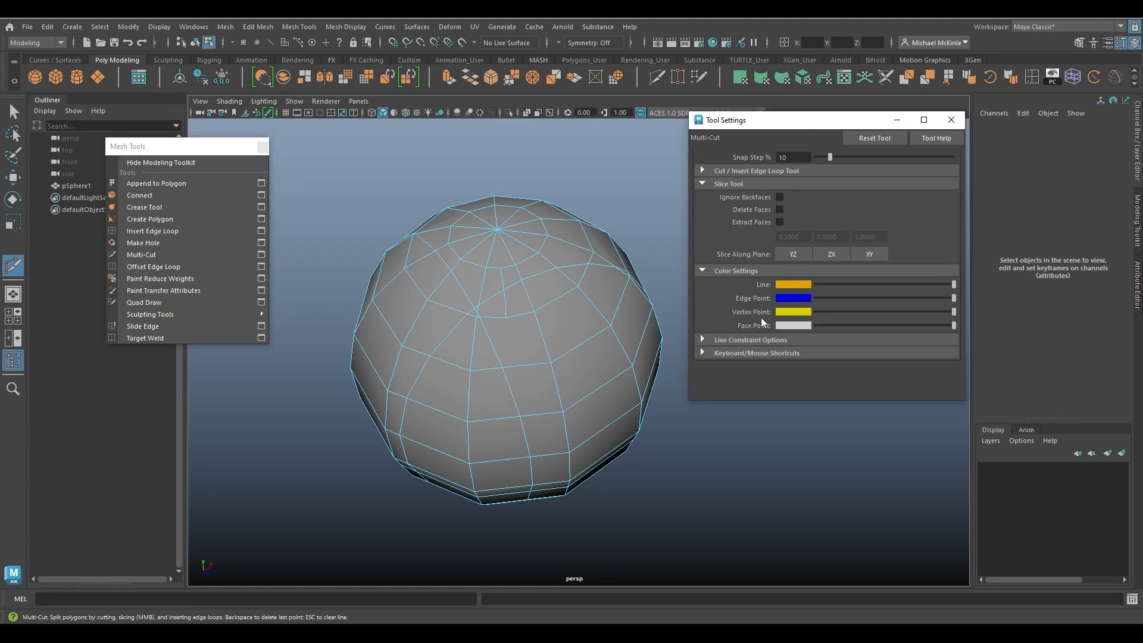
left_click_drag(535, 263, 487, 250, "alt")
right_click_drag(485, 246, 564, 316, "alt")
left_click_drag(564, 316, 543, 279, "alt")
left_click(525, 302)
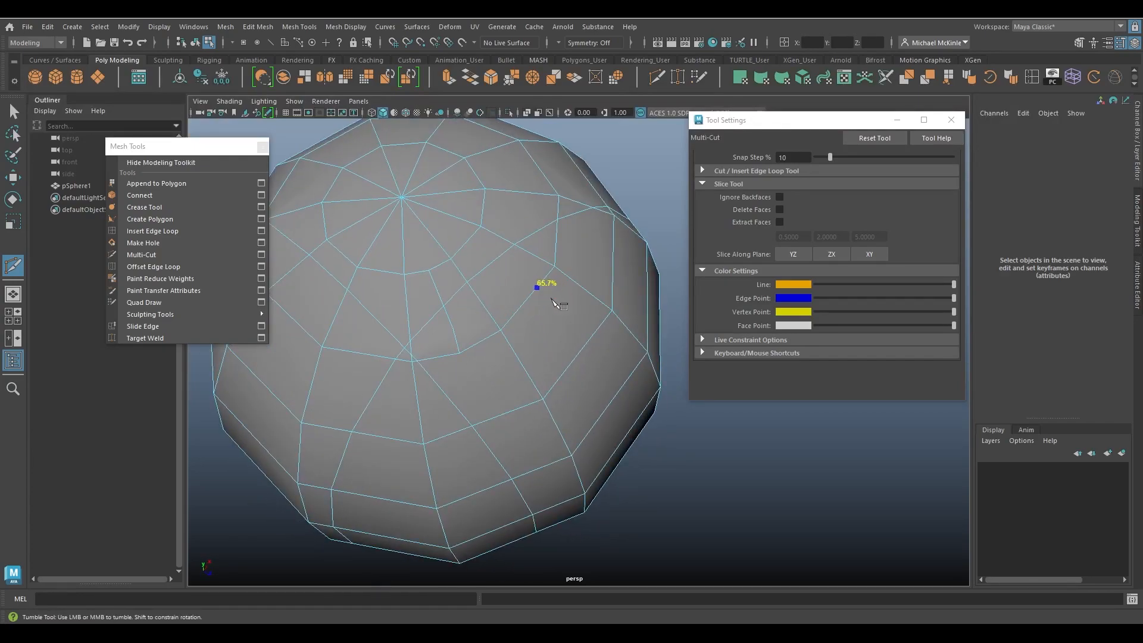
left_click_drag(556, 326, 535, 303)
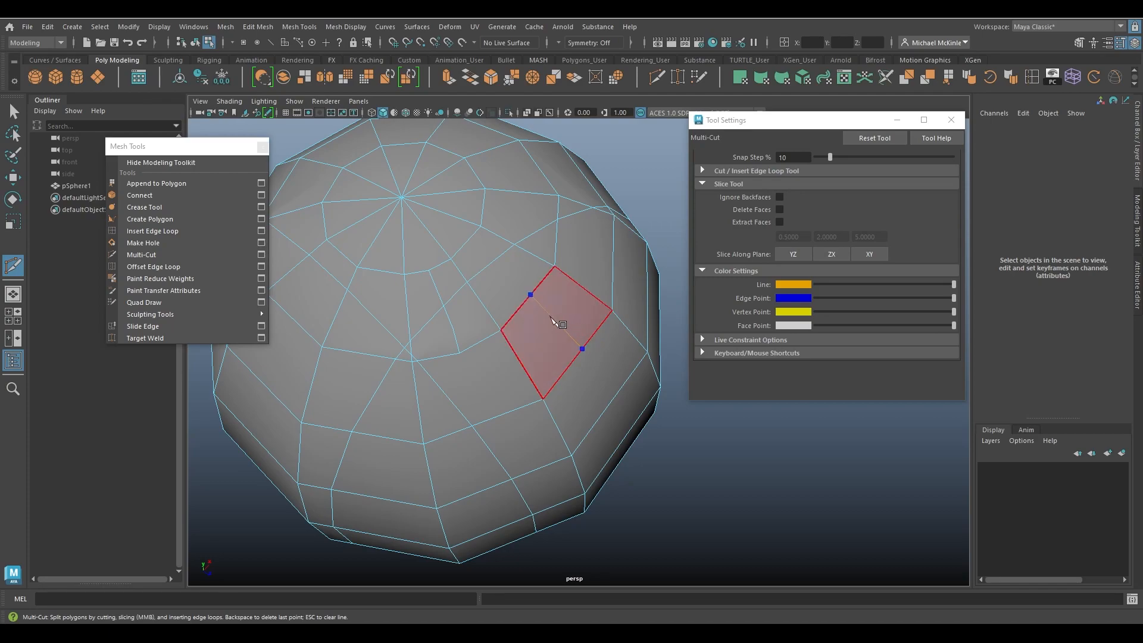
left_click(582, 348)
Step: Continue the cut with two points inside the neighboring face and edge points running down the sphere
left_click(612, 356)
left_click_drag(643, 408, 588, 332, "alt")
middle_click_drag(588, 333, 600, 377, "alt")
left_click(532, 294)
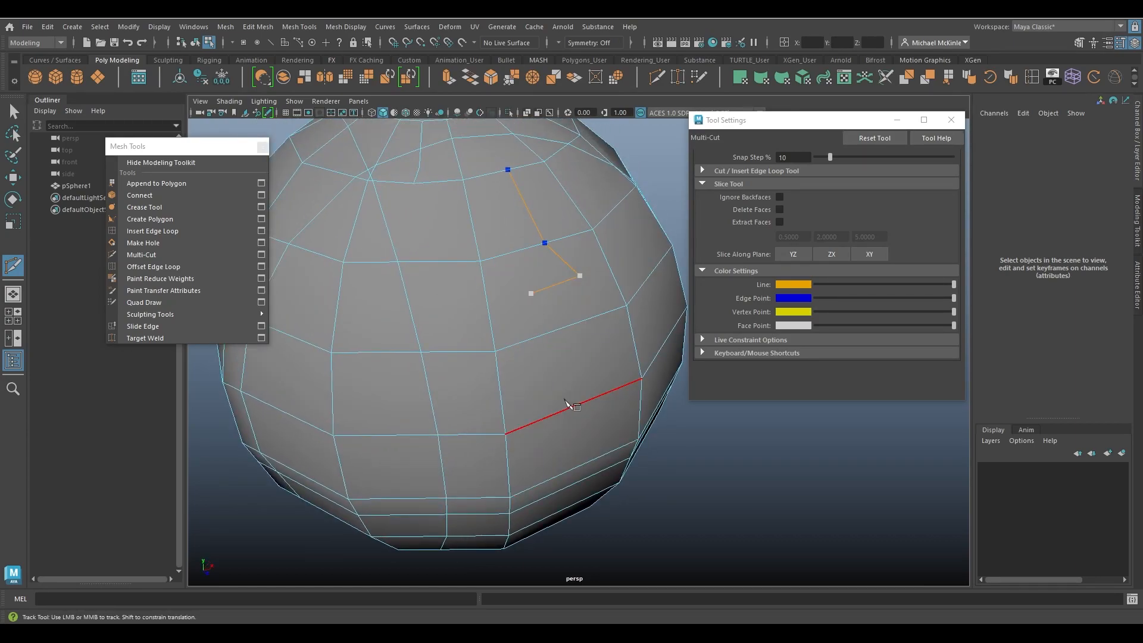
left_click_drag(555, 365, 575, 376, "alt")
right_click_drag(575, 376, 600, 381, "alt")
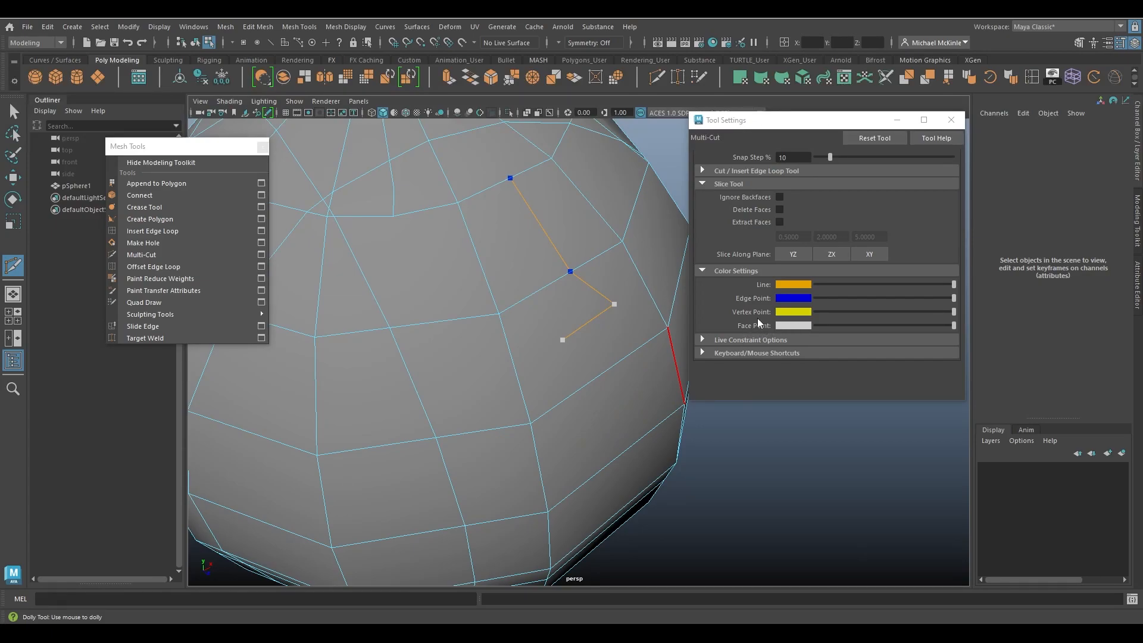
left_click(593, 380)
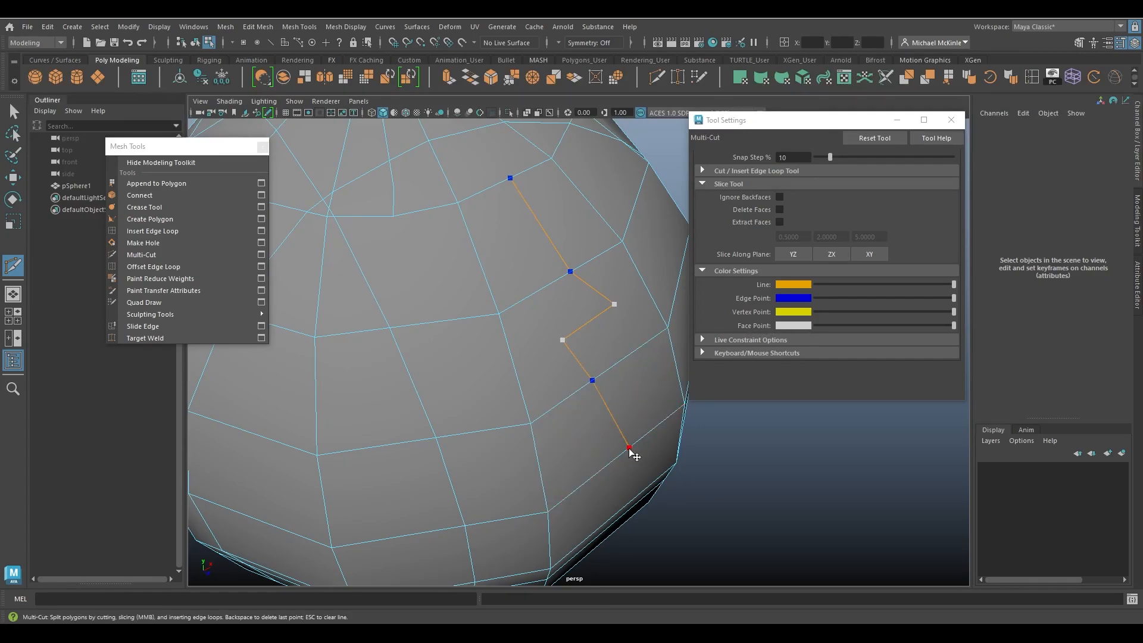
left_click_drag(648, 468, 572, 422, "alt")
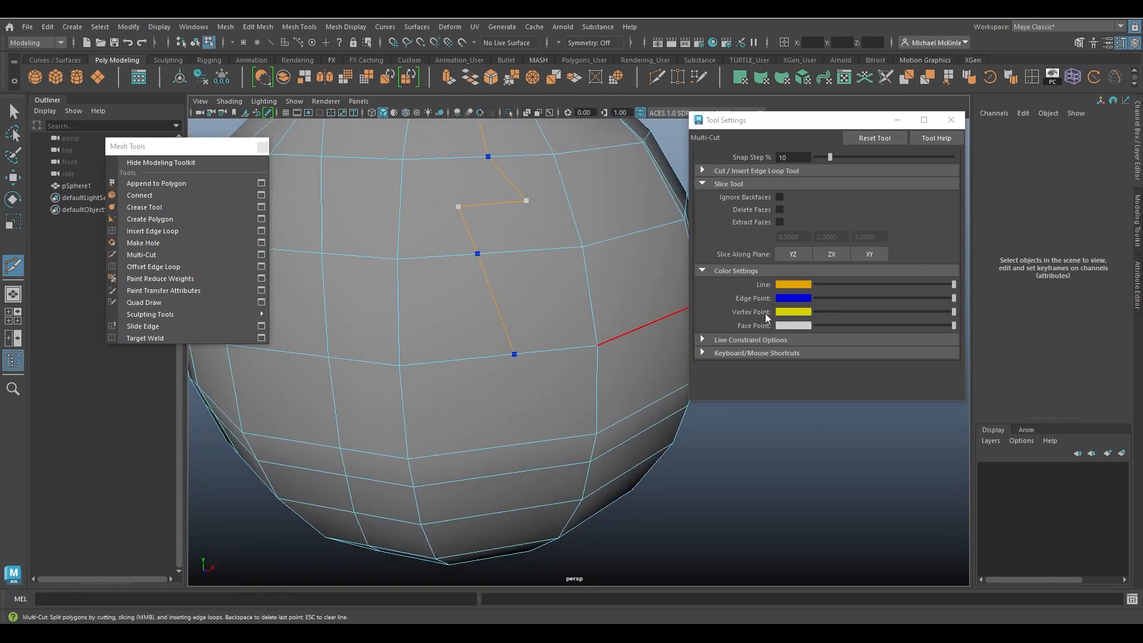
Step: Extend the cut line through two existing vertices toward the lower part of the sphere
left_click(400, 366)
left_click(341, 449)
left_click_drag(509, 421, 576, 423, "alt")
right_click_drag(577, 423, 551, 423, "alt")
left_click_drag(551, 424, 533, 410, "alt")
middle_click_drag(558, 382, 557, 400, "alt")
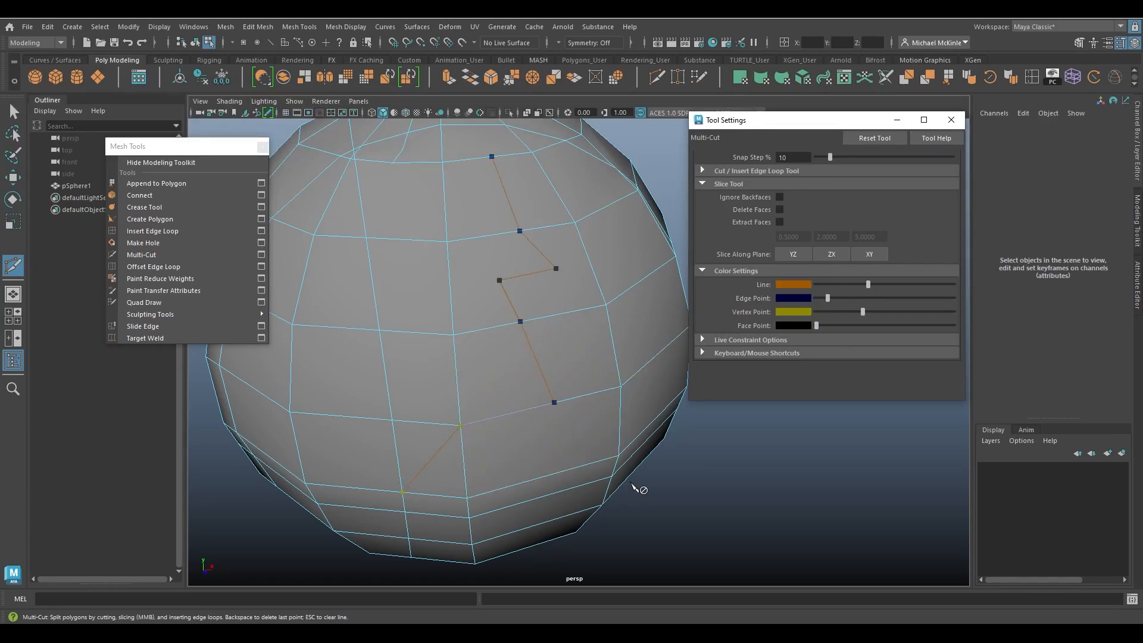
Step: Reset the Multi-Cut tool to its default settings and reselect the sphere with the Move tool
left_click_drag(633, 483, 608, 410, "alt")
left_click(875, 141)
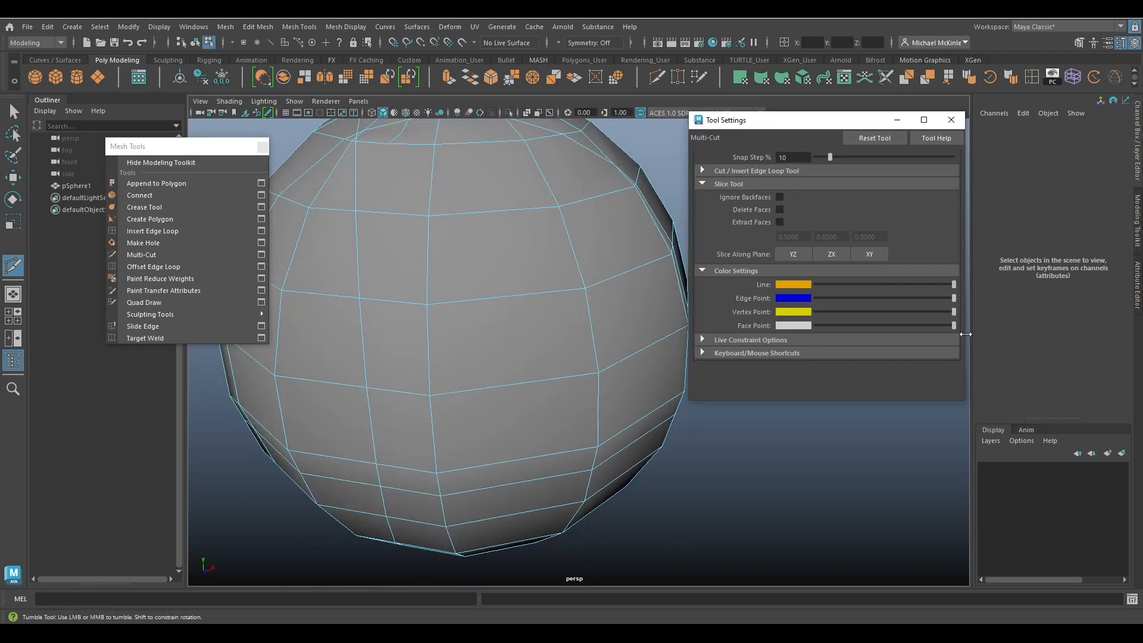
left_click_drag(536, 346, 517, 211, "alt")
key("w")
right_click_drag(516, 210, 574, 212)
left_click_drag(607, 332, 485, 288, "alt")
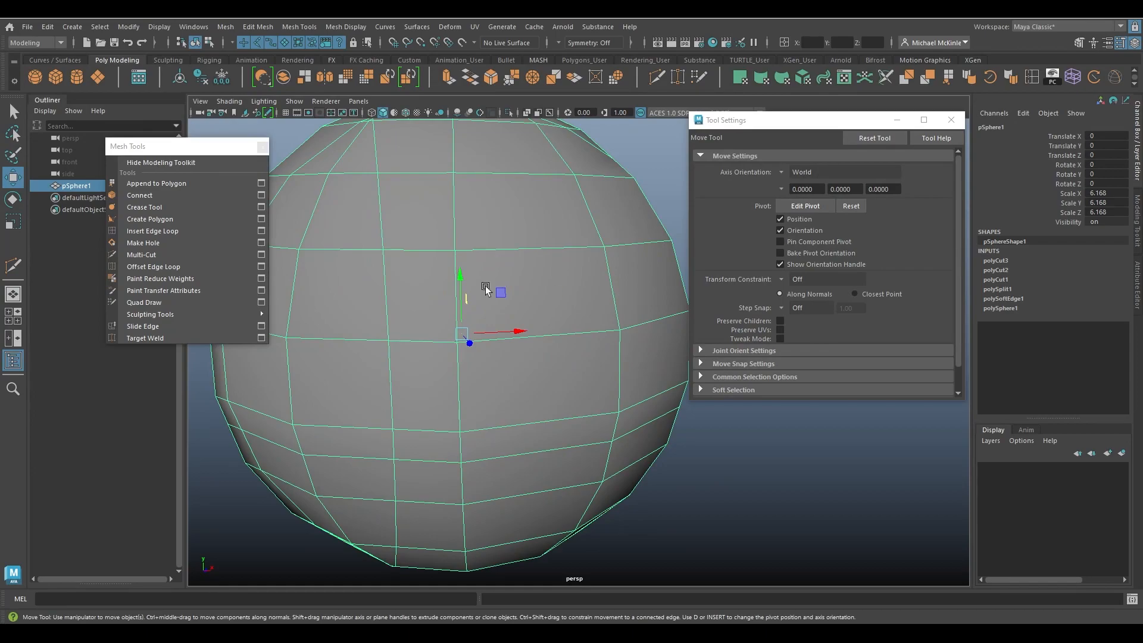
Step: Restart Multi-Cut, collapse the Color Settings and expand the Live Constraint Options
left_click(156, 256)
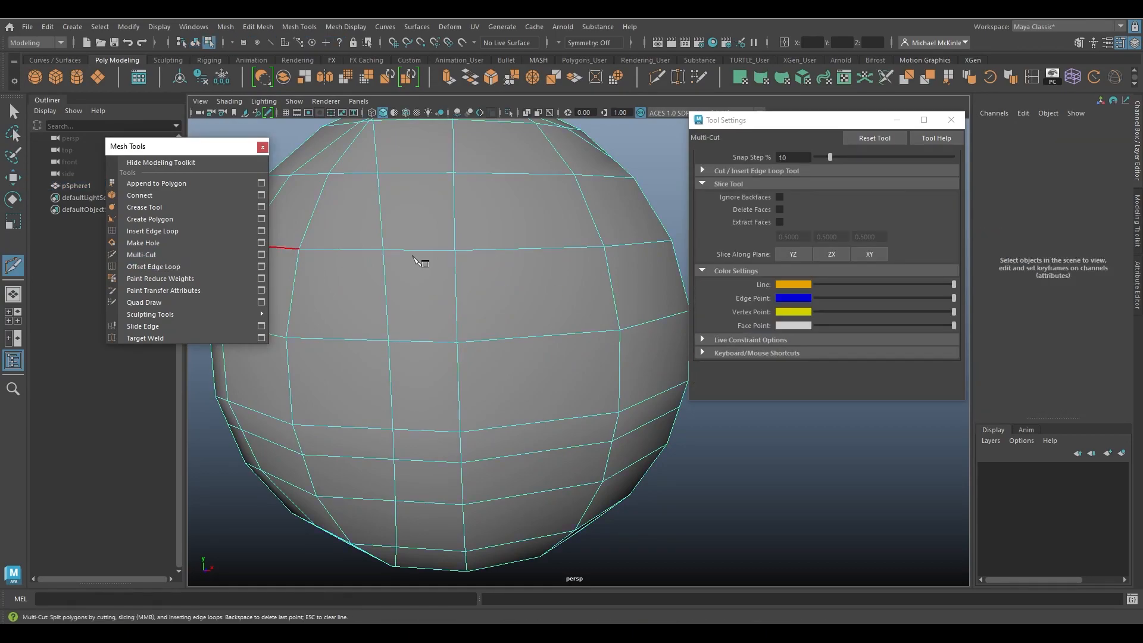
left_click(738, 271)
left_click(741, 284)
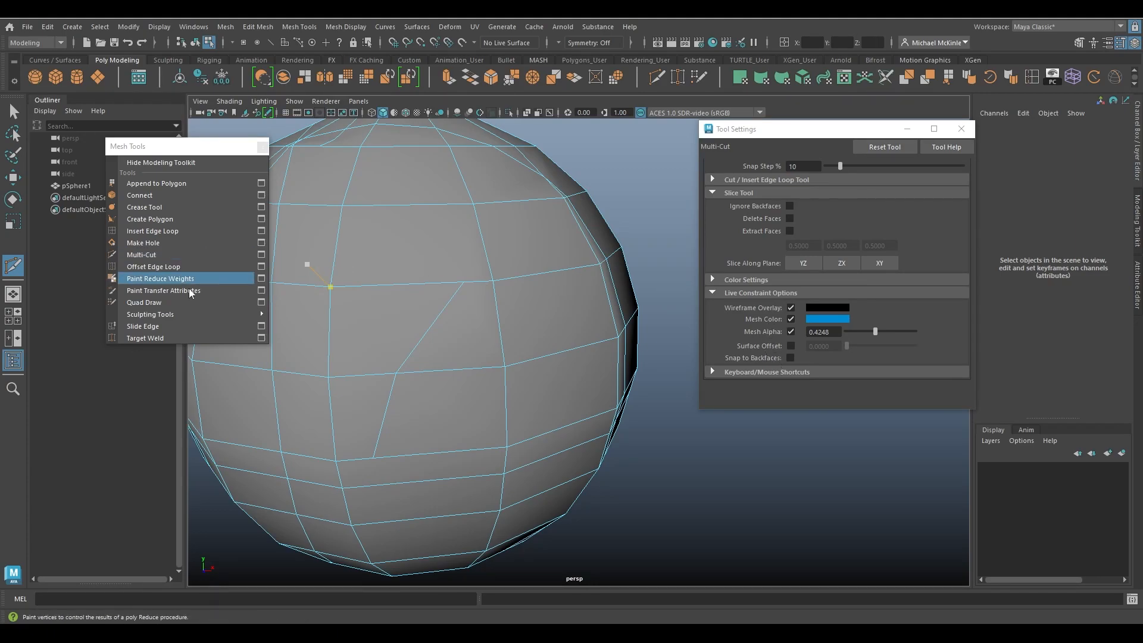
Step: Compare Live Constraint Options in Quad Draw and Multi-Cut, setting Quad Draw's Mesh Alpha to about 0.2478 before returning to Multi-Cut
left_click(150, 306)
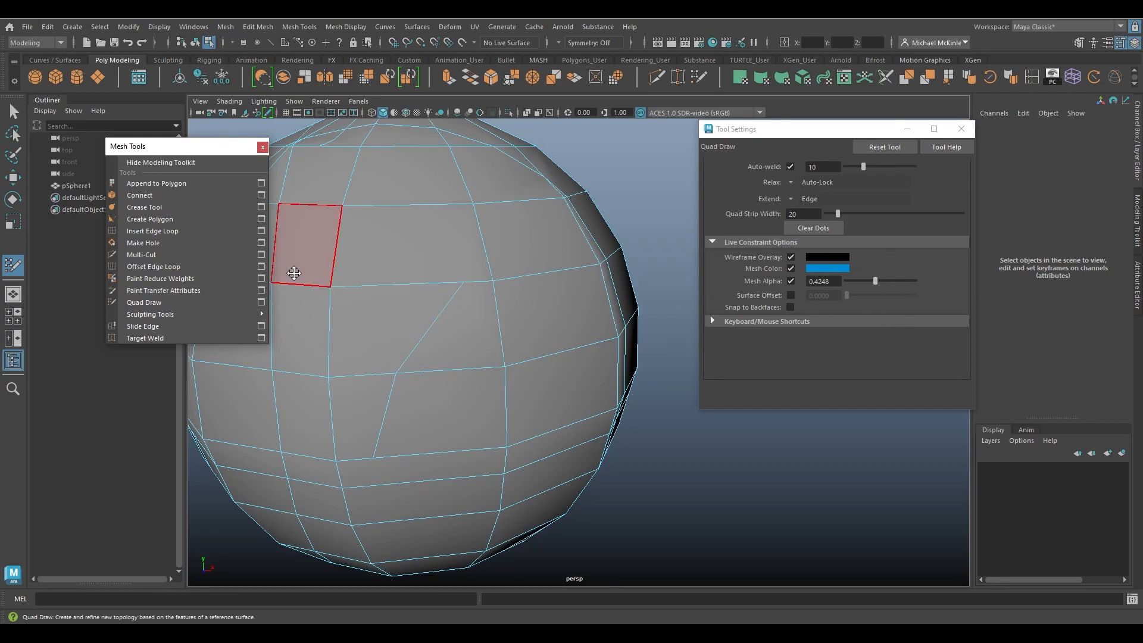
left_click(176, 254)
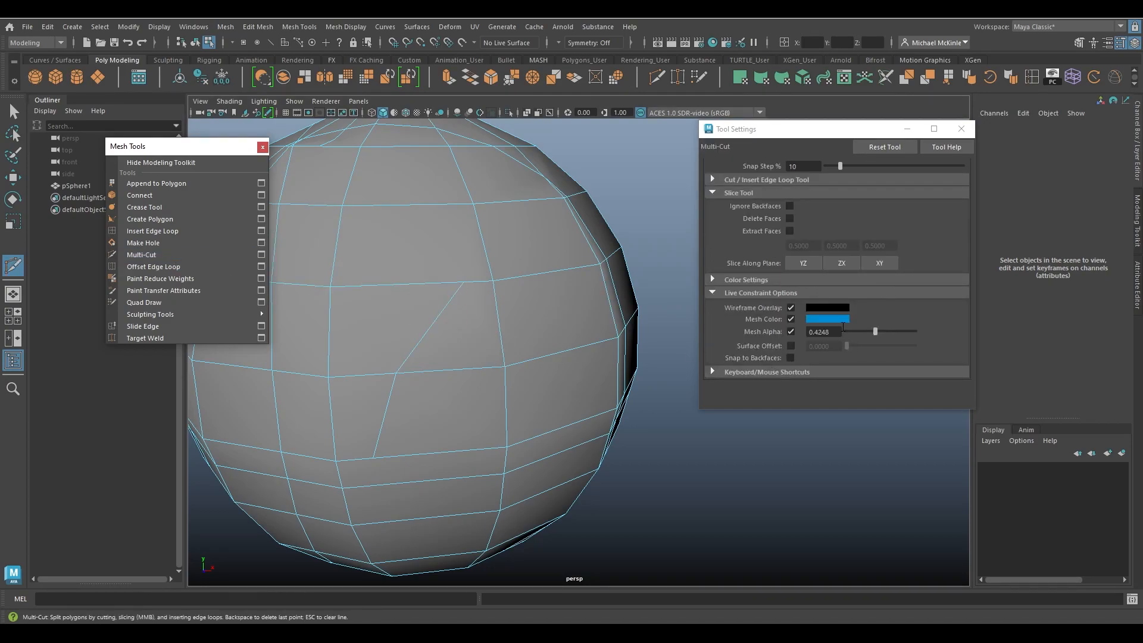
left_click(183, 302)
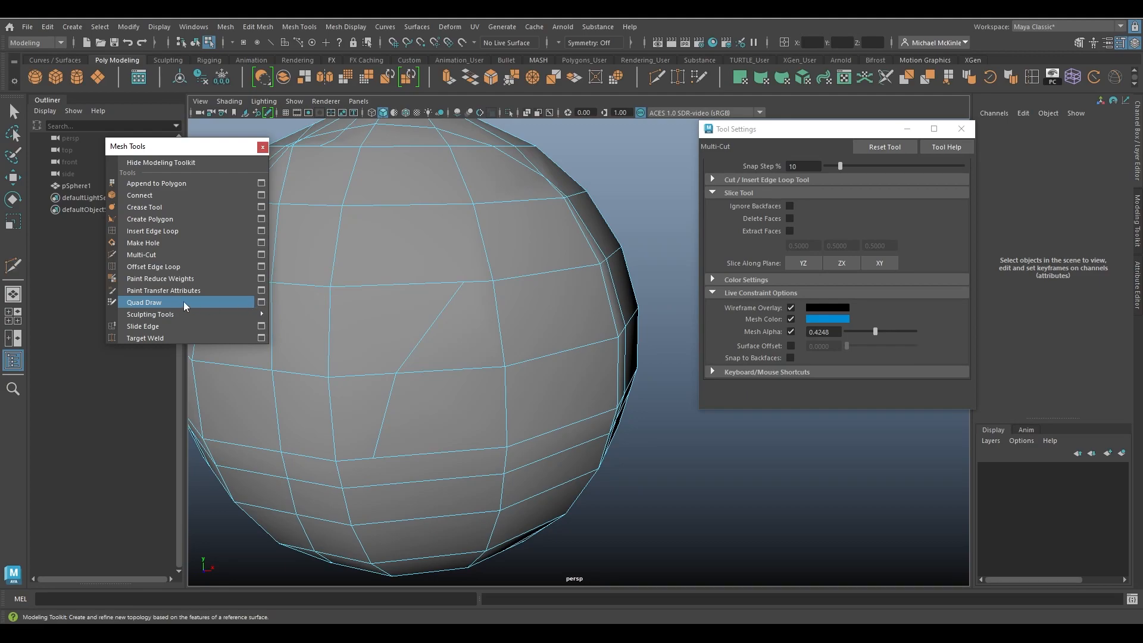
left_click_drag(868, 280, 863, 280)
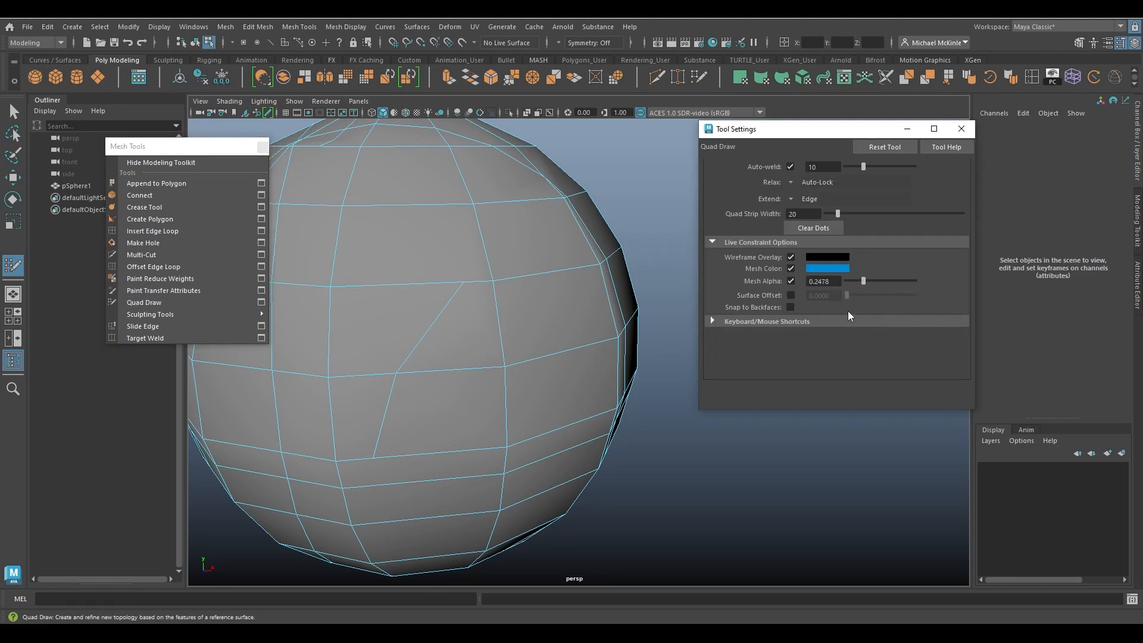
left_click(173, 255)
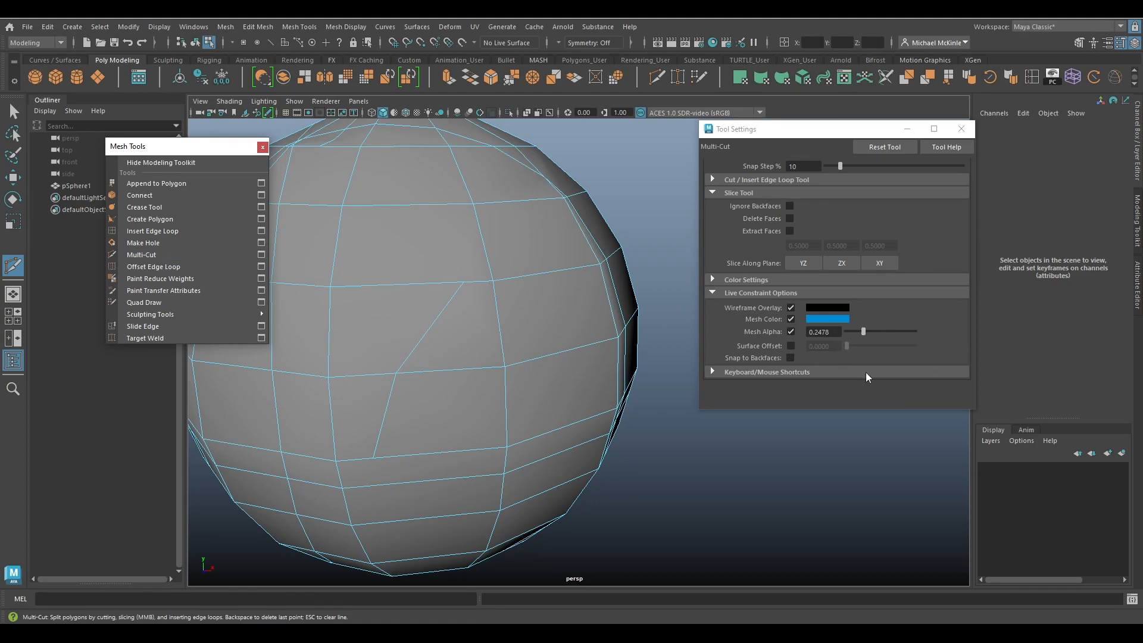
Step: Alternate between Quad Draw and Multi-Cut to compare their shared constraint settings, ending in Quad Draw
left_click(145, 303)
left_click(167, 254)
left_click(174, 304)
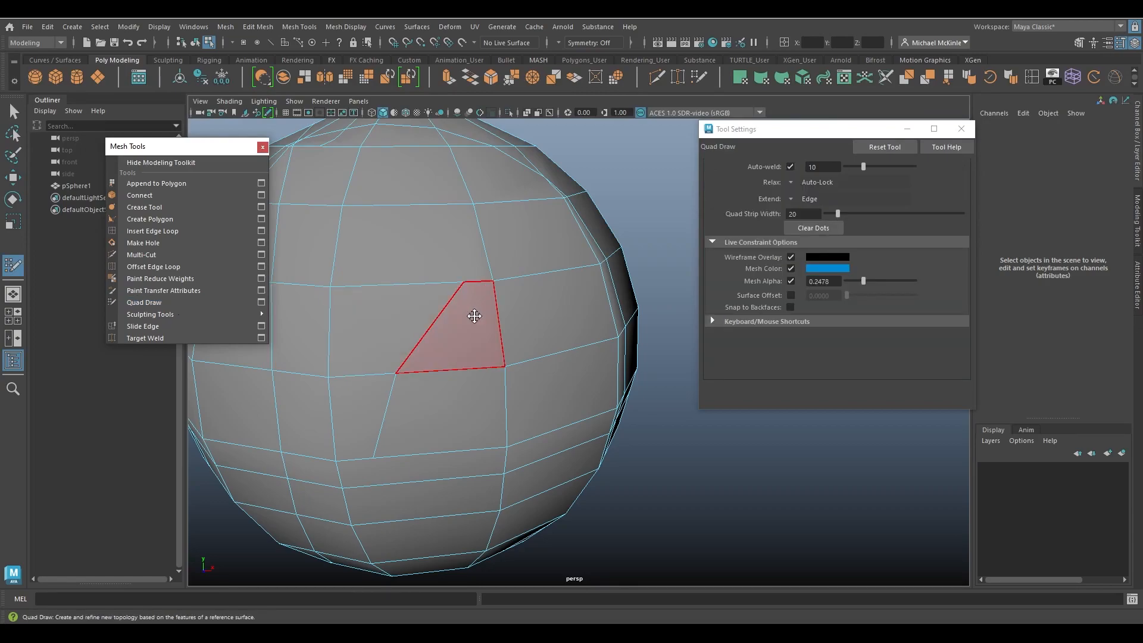
Step: Restart Quad Draw to recheck its options and switch back to the Multi-Cut tool
left_click(173, 302)
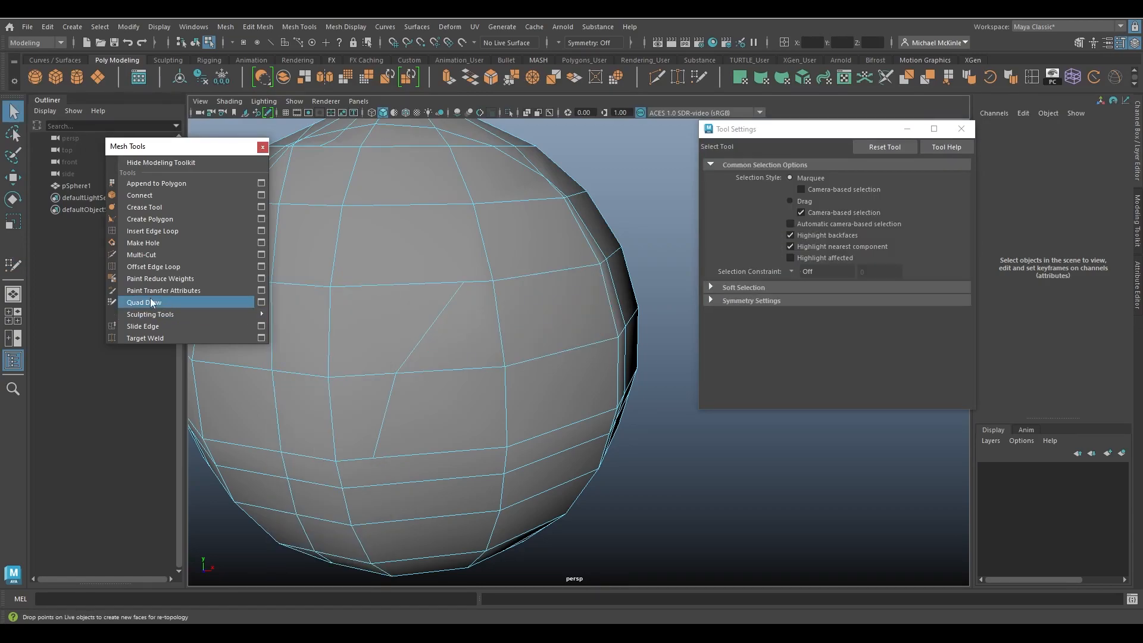
left_click(155, 301)
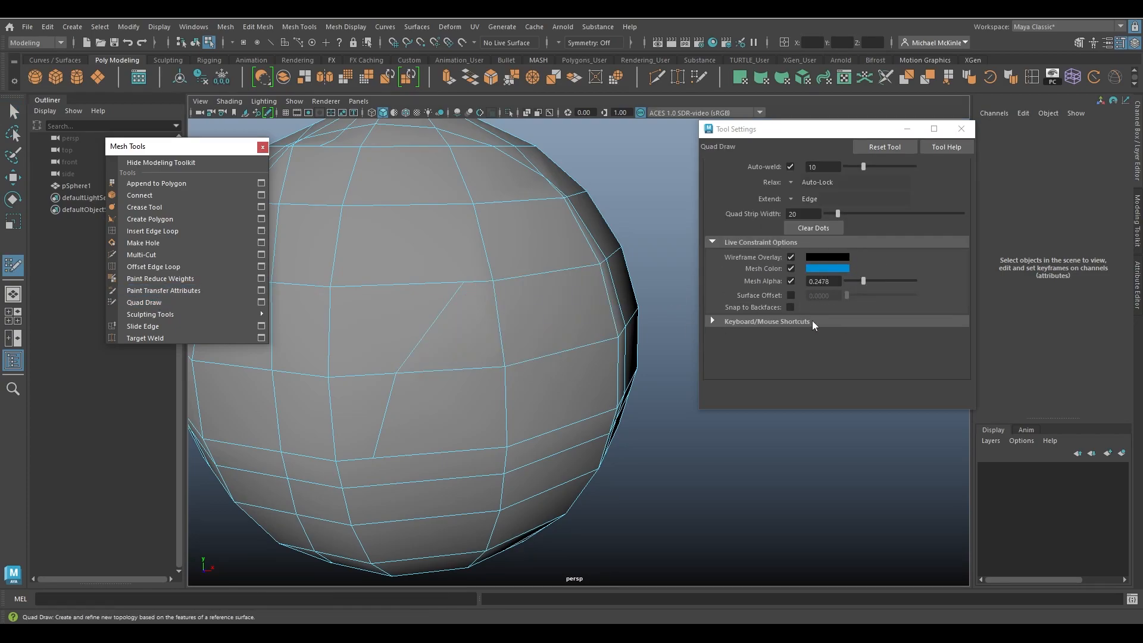
left_click(169, 253)
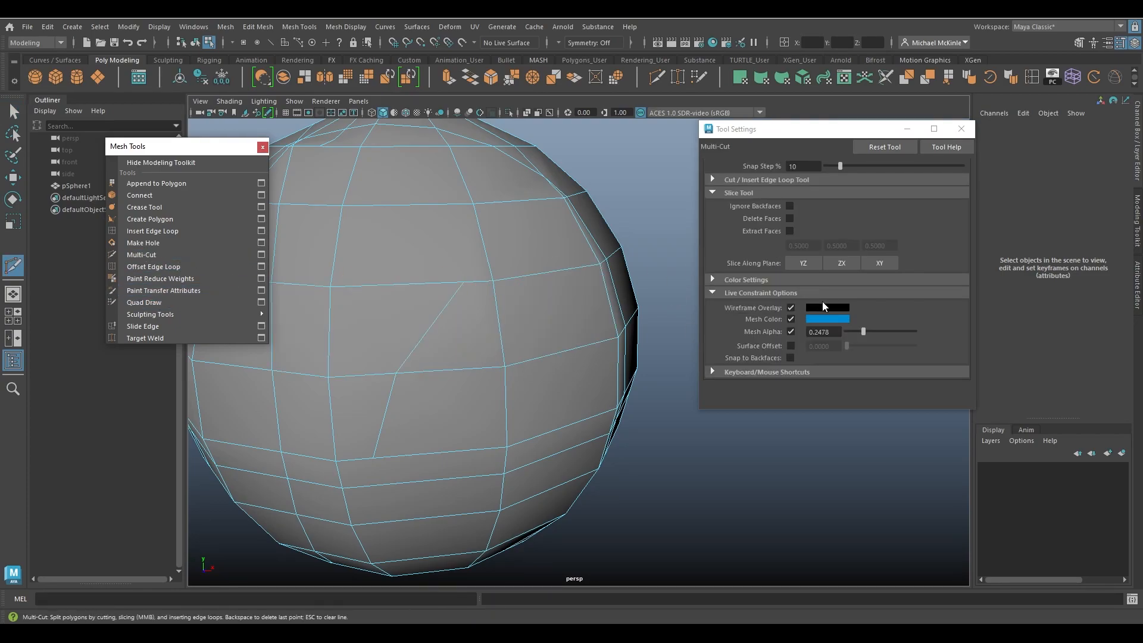
Step: Expand Multi-Cut's Keyboard/Mouse Shortcuts section and read through the listed shortcuts
left_click(742, 373)
scroll(937, 390, "down", 3)
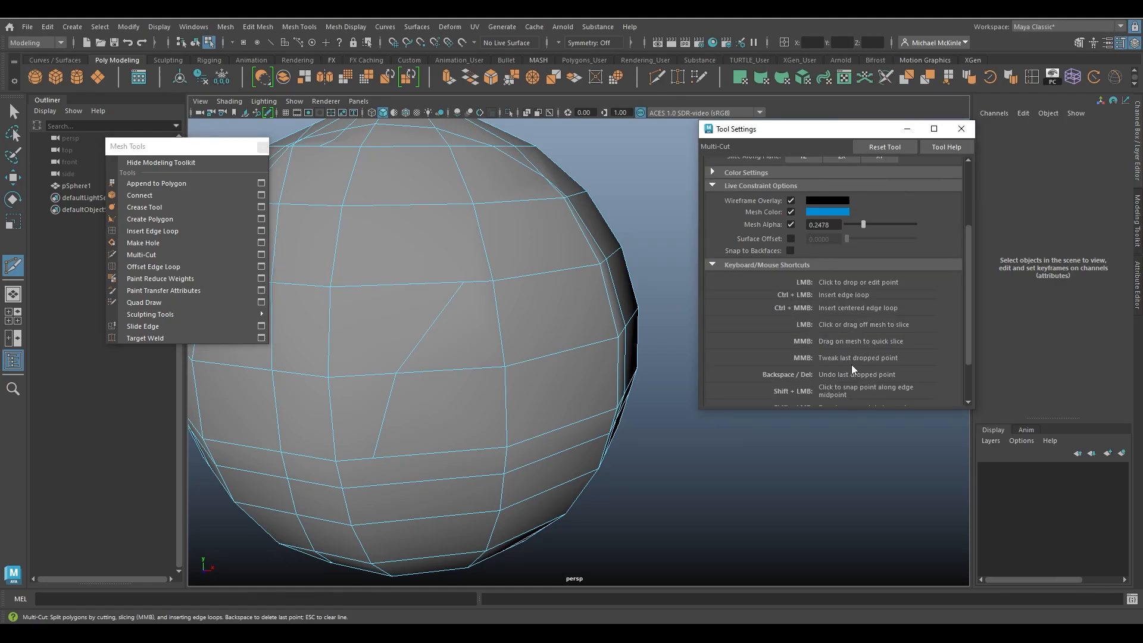
scroll(851, 365, "down", 2)
scroll(781, 338, "up", 5)
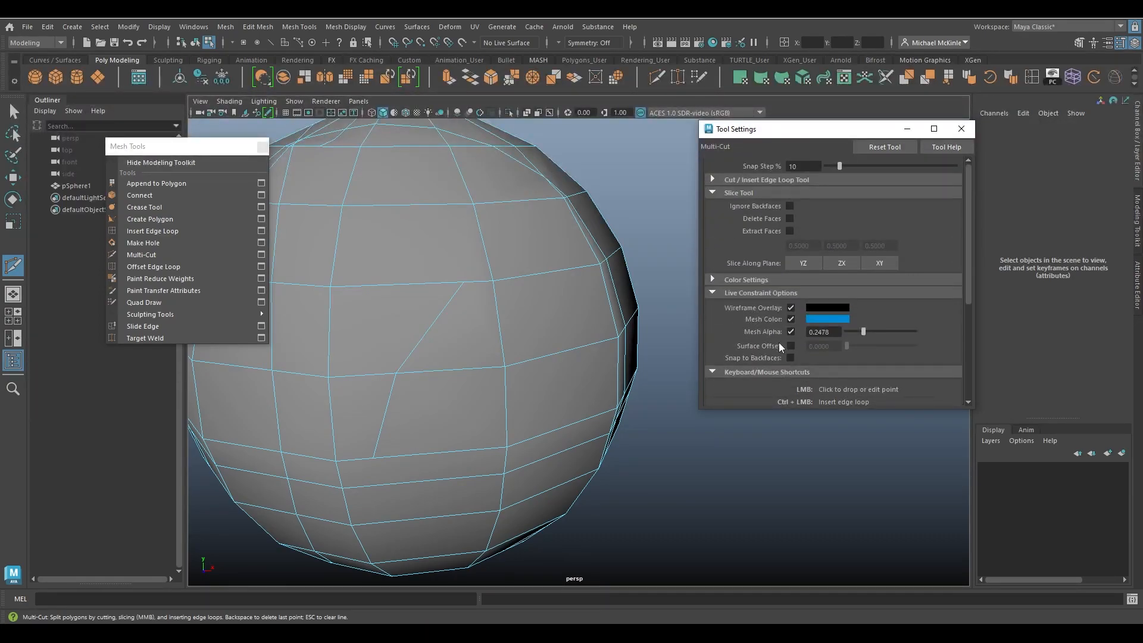
Step: Reset the Multi-Cut tool to its defaults and close the floating Mesh Tools and Tool Settings windows
left_click(885, 147)
left_click(261, 146)
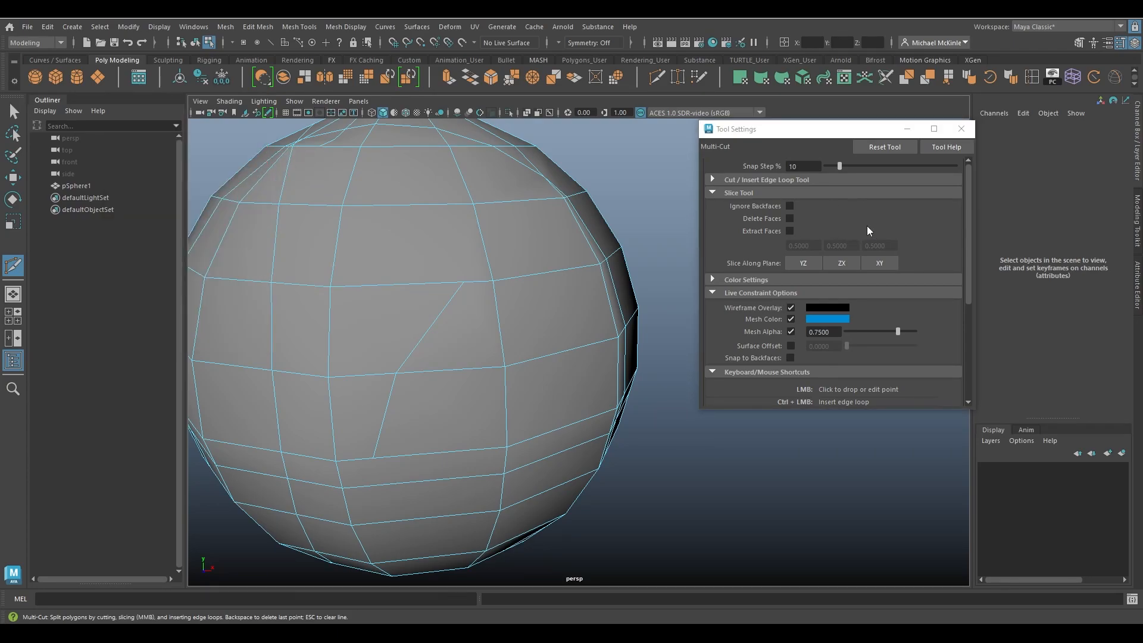
left_click(961, 129)
Step: Return the sphere to object mode, activate the Move tool and frame the whole sphere in the perspective view
left_click(600, 264)
scroll(556, 243, "down", 8)
mouse_move(614, 253)
left_mouse_down("alt")
mouse_move(648, 304)
mouse_move(619, 257)
left_mouse_up("alt")
right_click_drag(602, 224, 633, 210)
key("w")
left_click_drag(602, 223, 626, 310, "alt")
middle_click_drag(625, 310, 668, 303, "alt")
scroll(669, 304, "down", 3)
left_click_drag(668, 304, 643, 300, "alt")
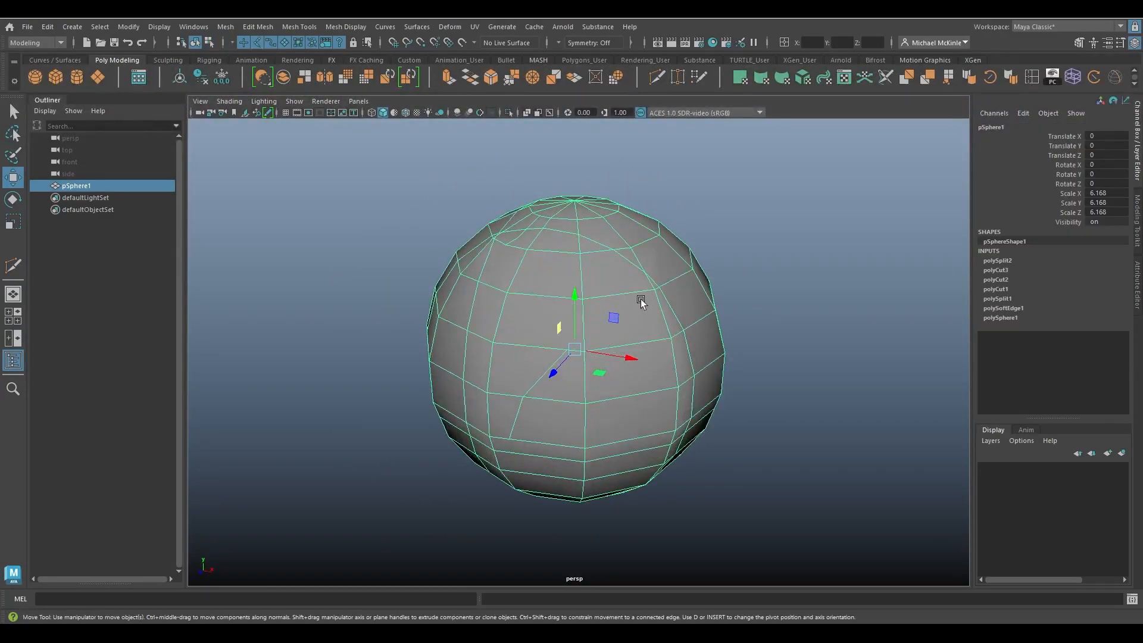
middle_click_drag(620, 305, 605, 304, "alt")
right_click_drag(605, 305, 654, 313, "alt")
left_click_drag(653, 311, 643, 310, "alt")
left_click_drag(574, 250, 615, 268, "alt")
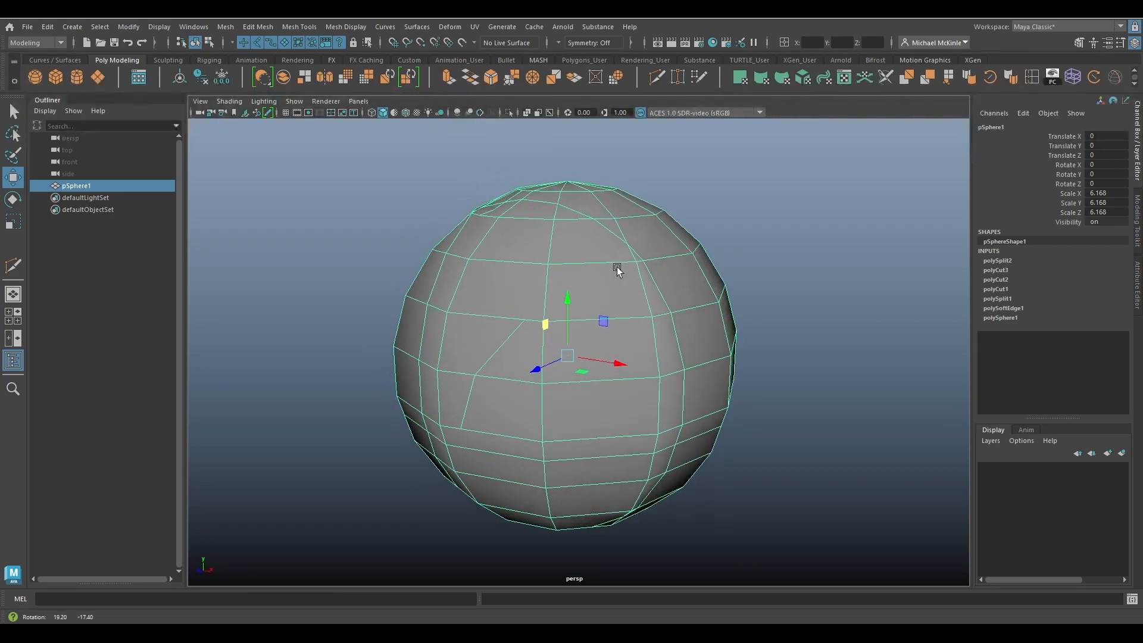